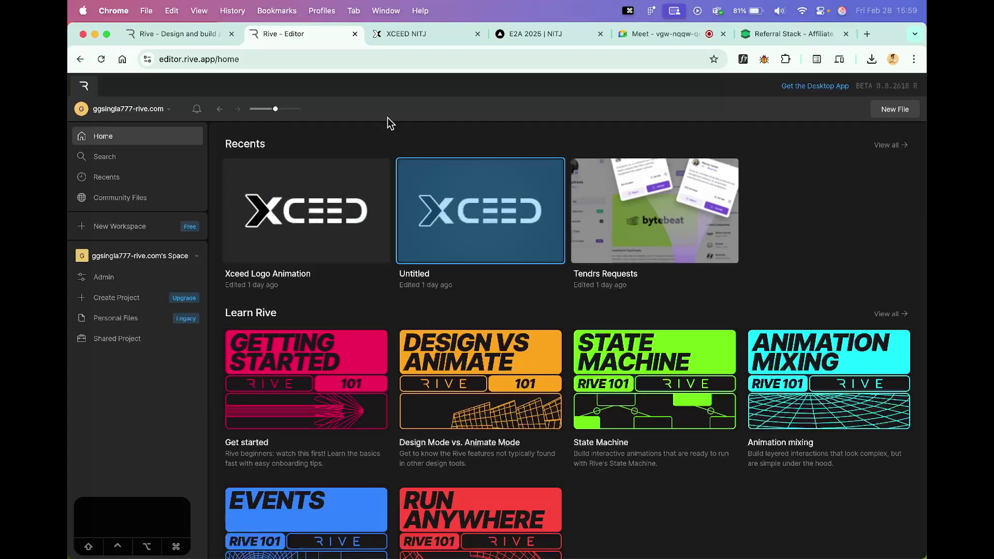
# Browse the recent files and learning resources on the home page and create a new file
pyautogui.scroll(-3, 668, 289)
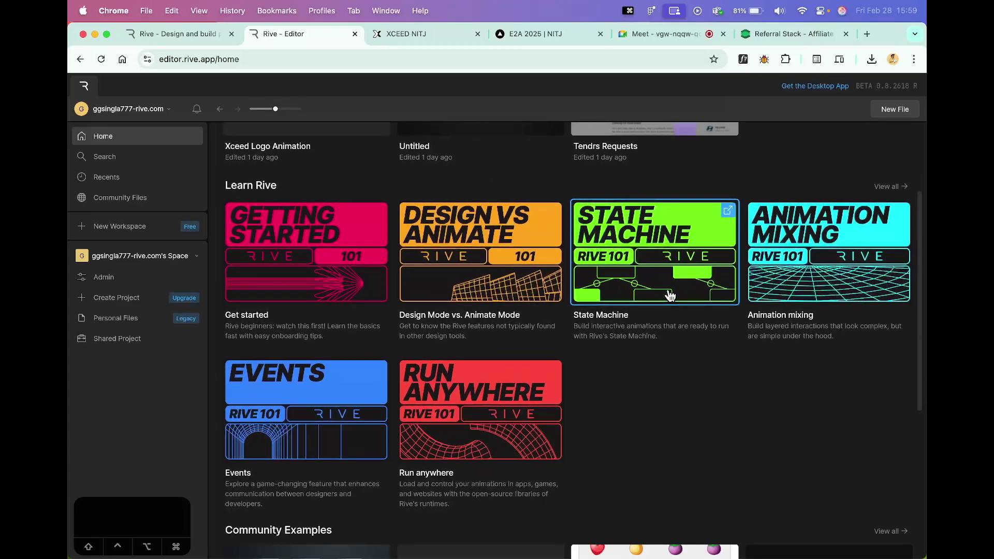
pyautogui.scroll(2, 628, 328)
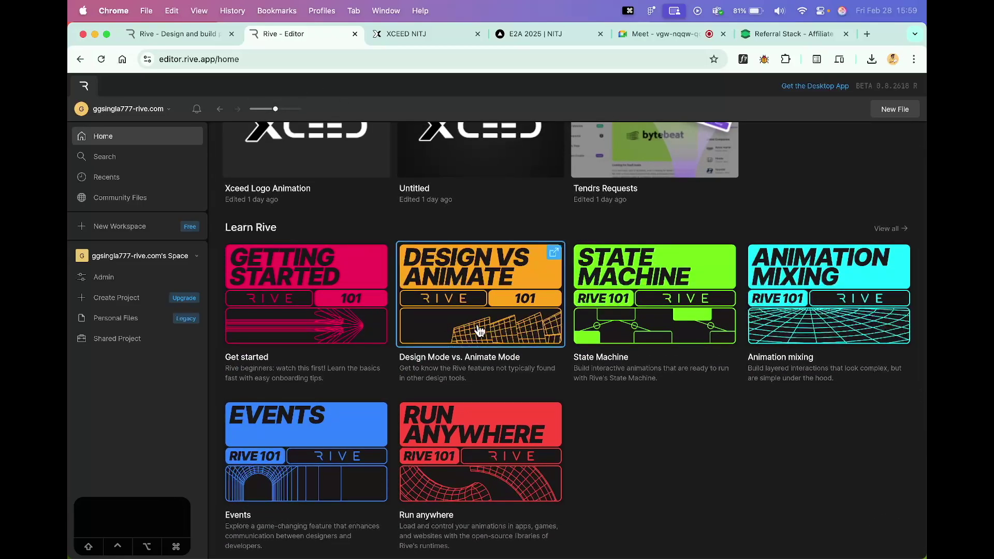
pyautogui.scroll(1, 585, 435)
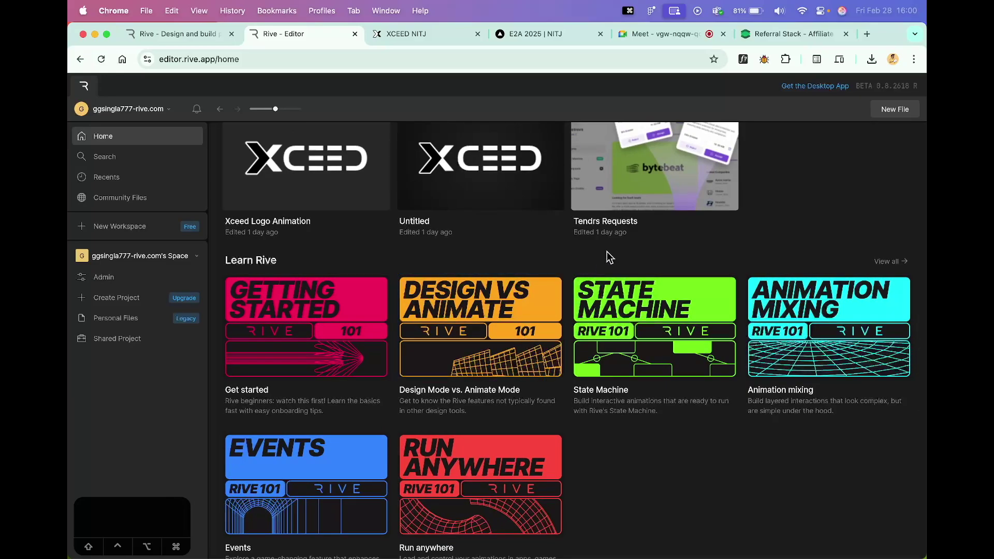
pyautogui.scroll(2, 767, 254)
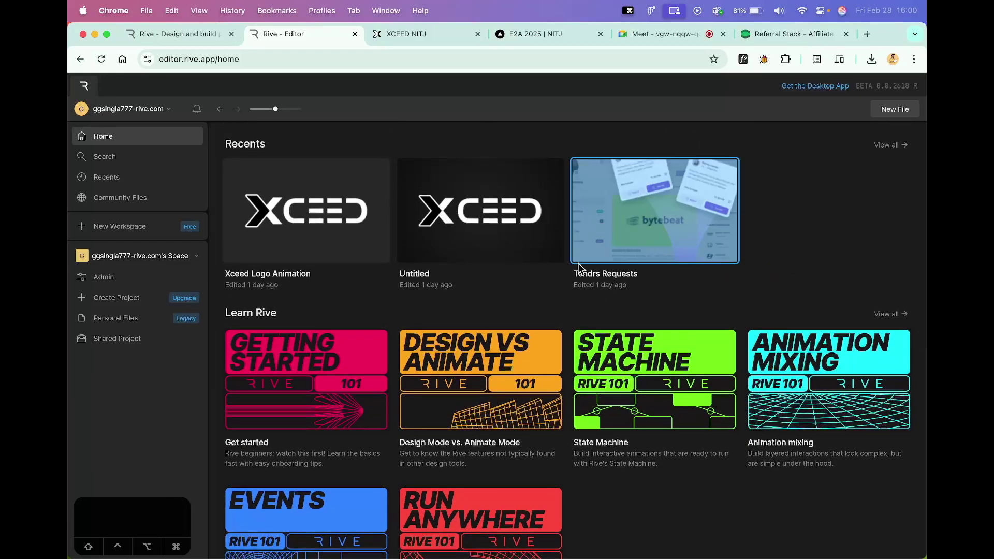
pyautogui.click(891, 109)
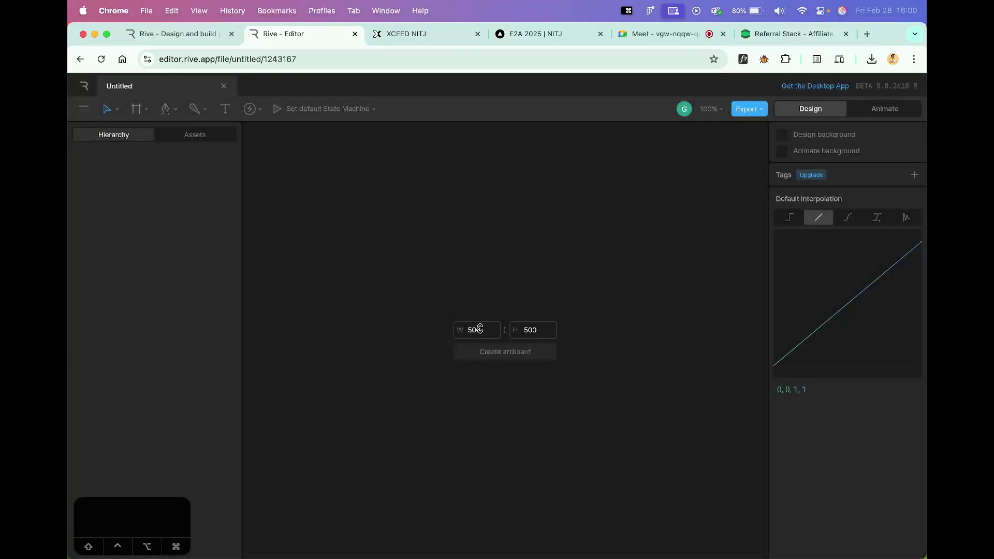
# Create an artboard with a width of 900 and a height of 900
pyautogui.click(480, 332)
pyautogui.click(480, 332)
pyautogui.press('BackSpace')
pyautogui.press('BackSpace')
pyautogui.press('BackSpace')
pyautogui.write('900')
pyautogui.press('Tab')
pyautogui.write('900')
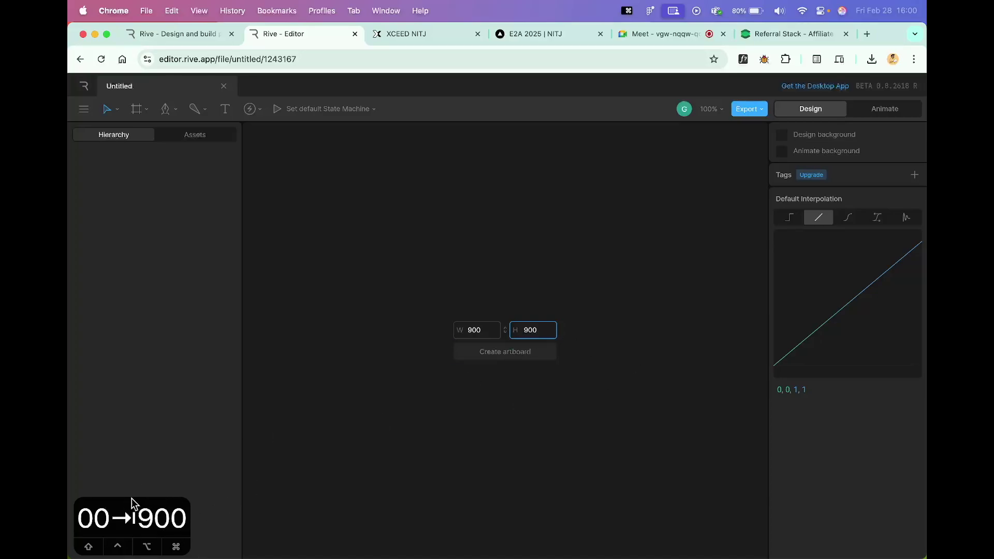
pyautogui.click(513, 356)
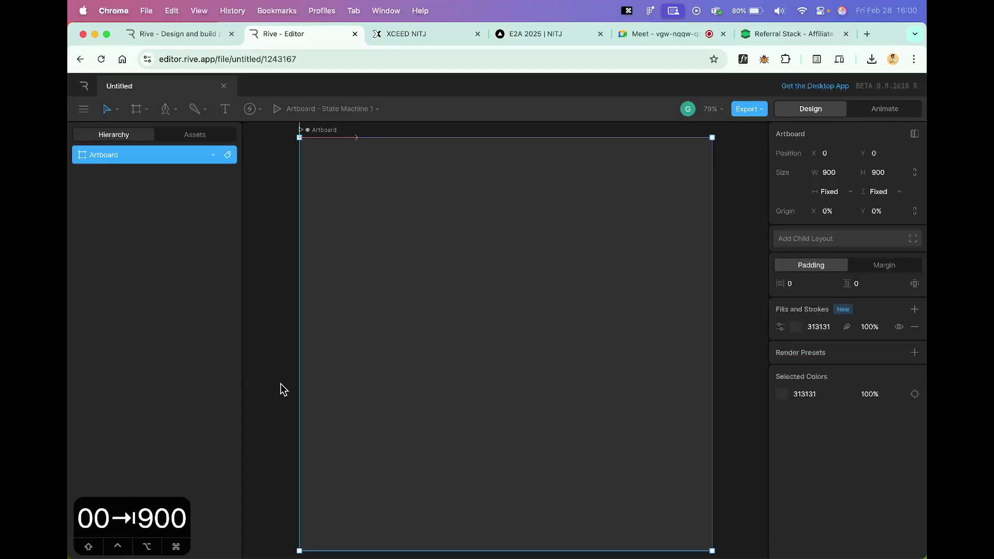
# Switch to Figma to view the Club Logo design in the Xceed file, and return to the Rive editor
pyautogui.scroll(-3, 268, 357)
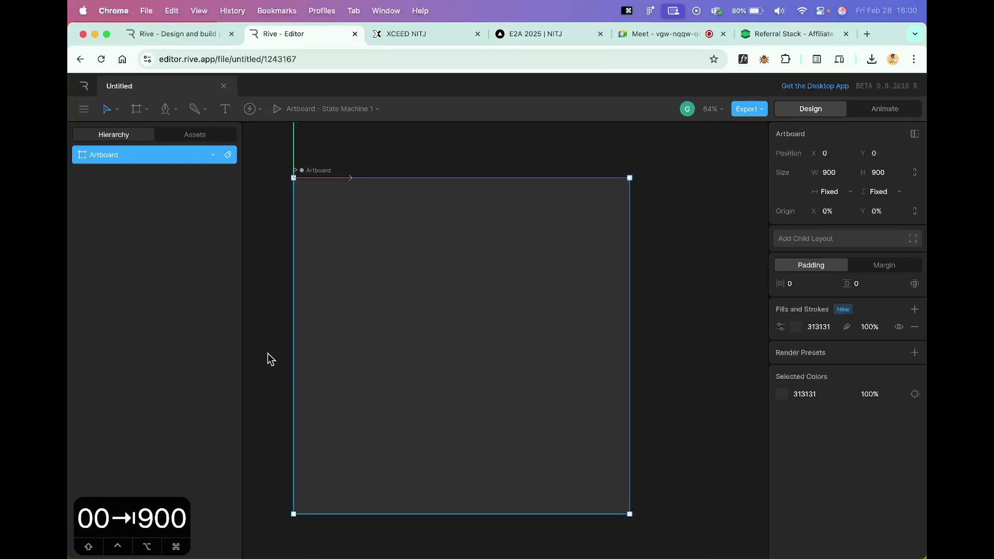
pyautogui.hscroll(-3, 285, 343)
pyautogui.hscroll(-1, 289, 346)
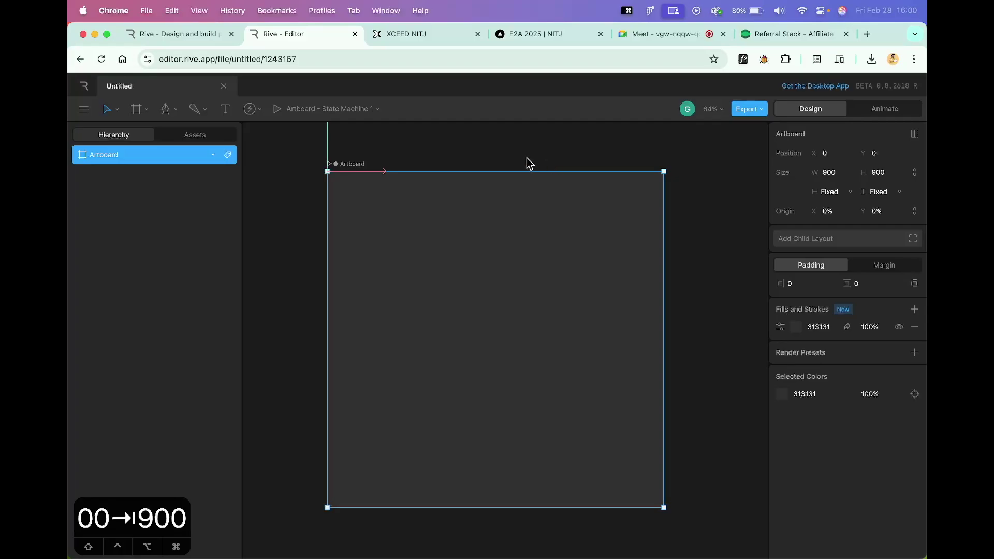
pyautogui.hscroll(-2, 528, 164)
pyautogui.hotkey('ctrl', 'Left')
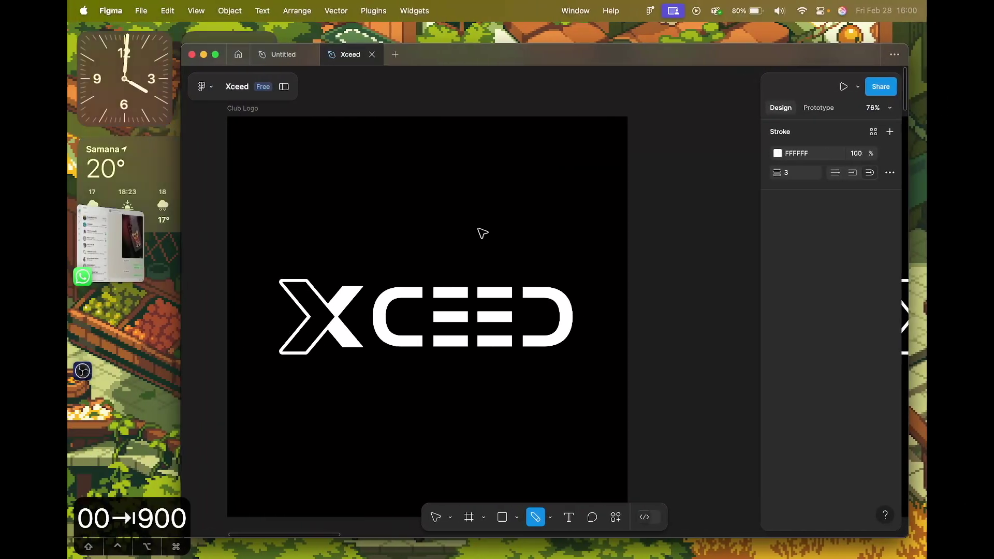
pyautogui.click(92, 348)
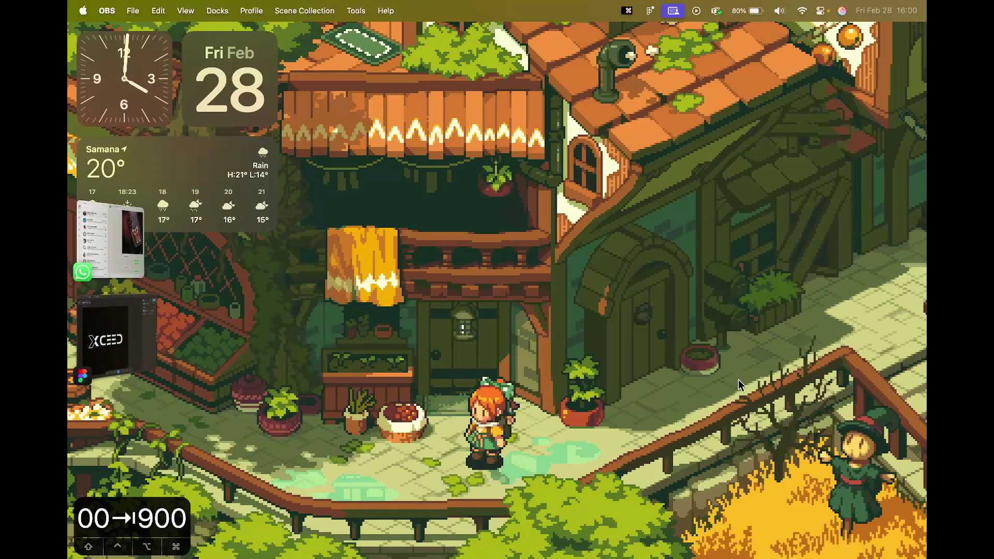
pyautogui.hotkey('ctrl', 'Right')
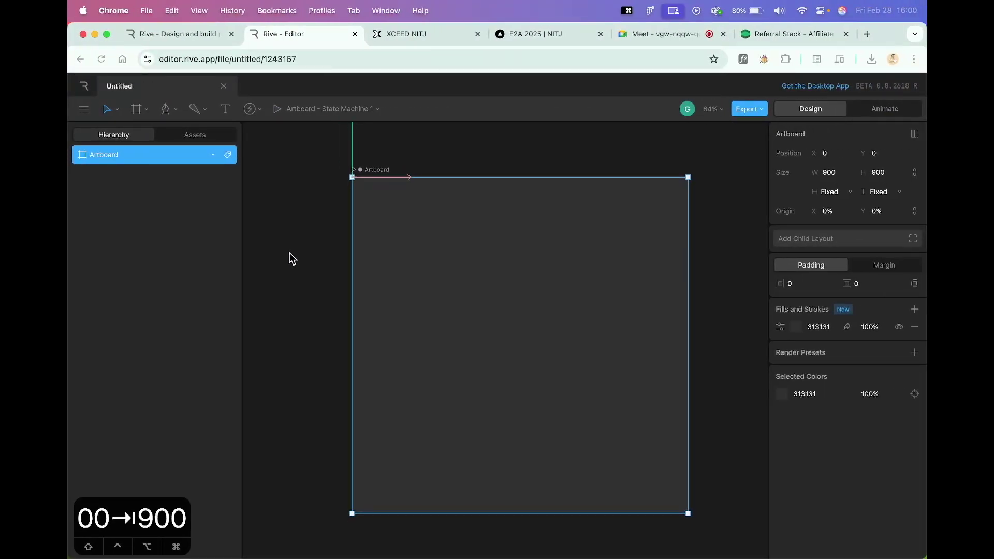
# View the logo animation on the XCEED NITJ login page and return to the Rive editor
pyautogui.click(321, 268)
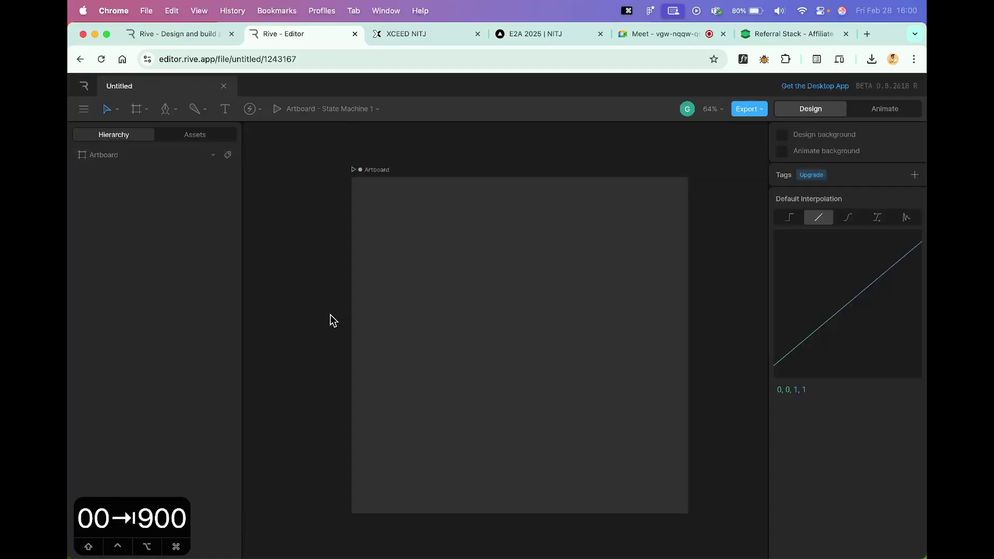
pyautogui.scroll(-1, 544, 179)
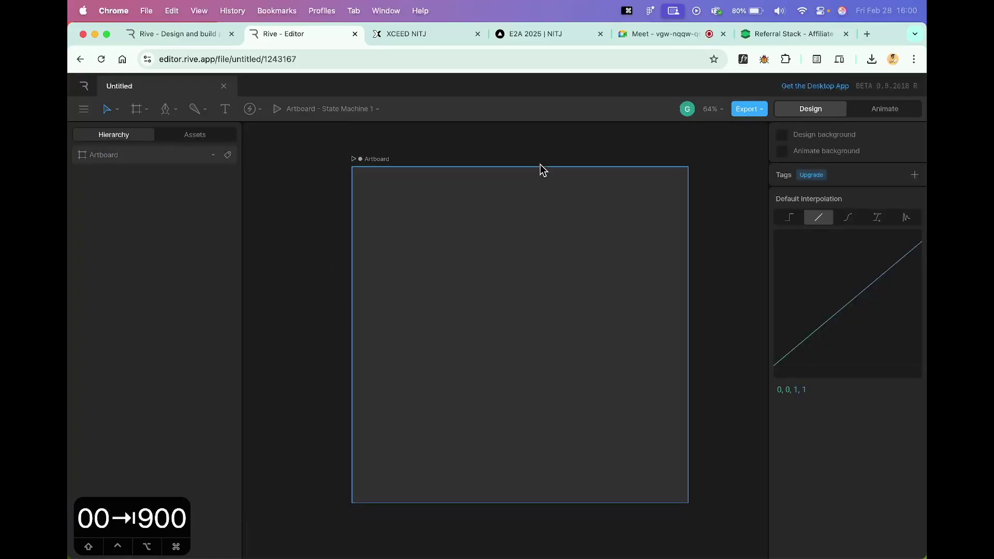
pyautogui.scroll(-1, 529, 151)
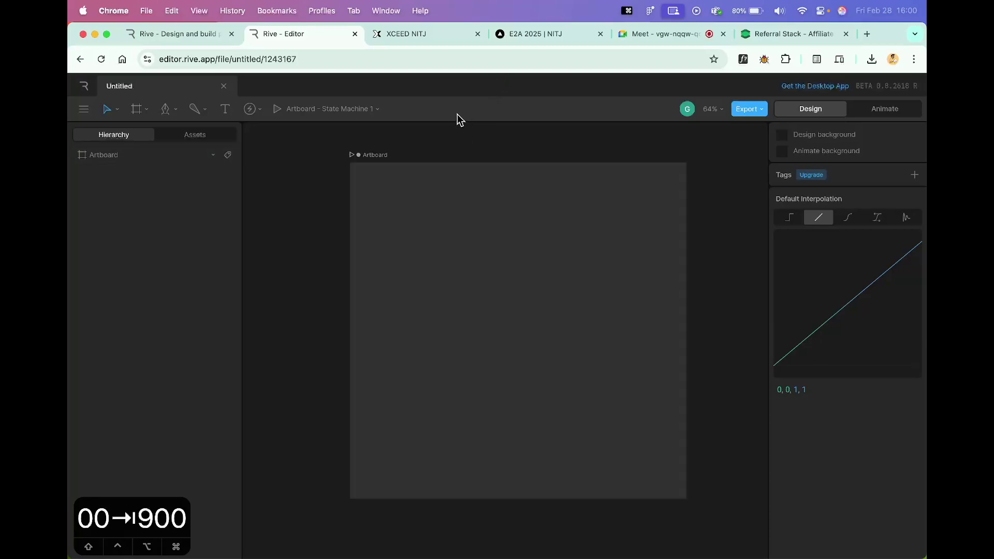
pyautogui.click(424, 36)
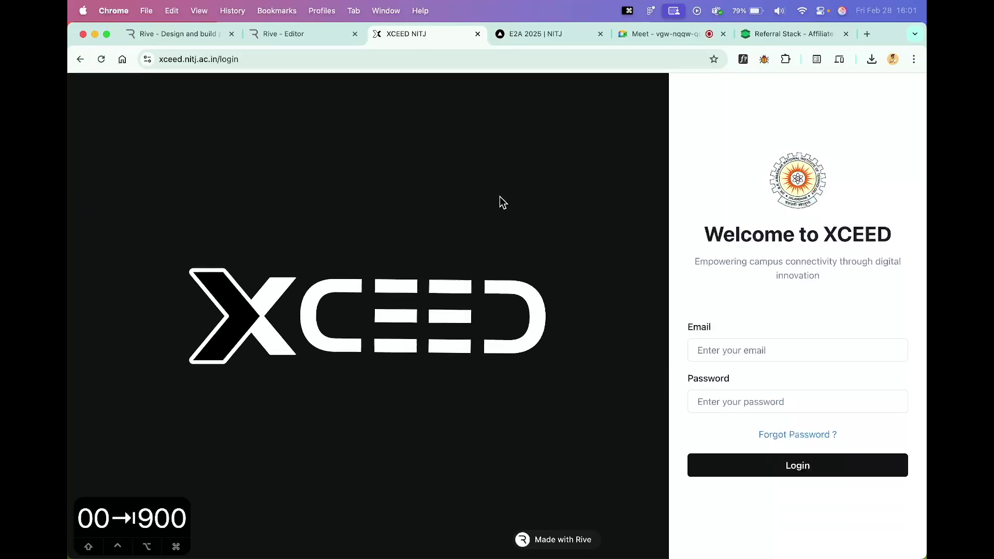
pyautogui.click(275, 39)
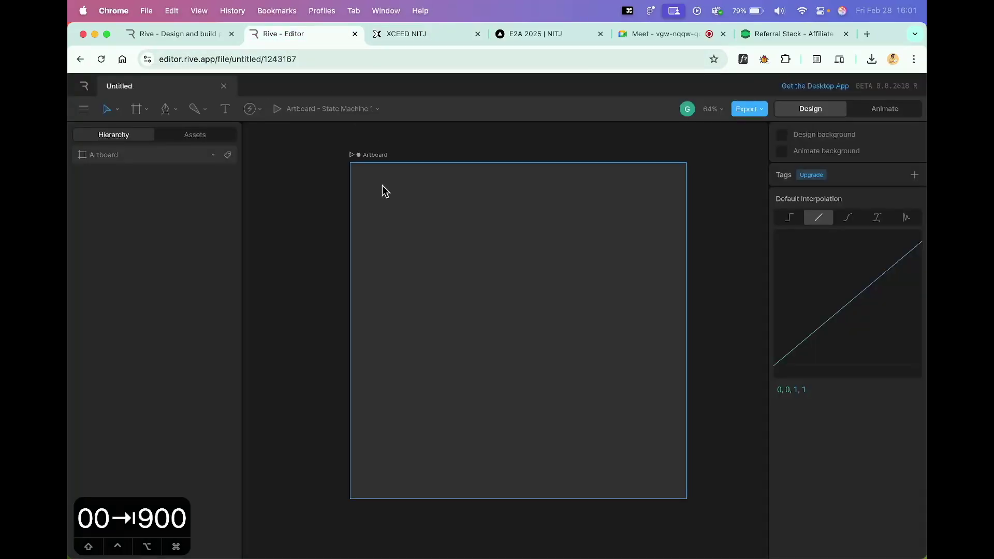
# Set the artboard's solid fill color to dark grey 171717
pyautogui.click(440, 208)
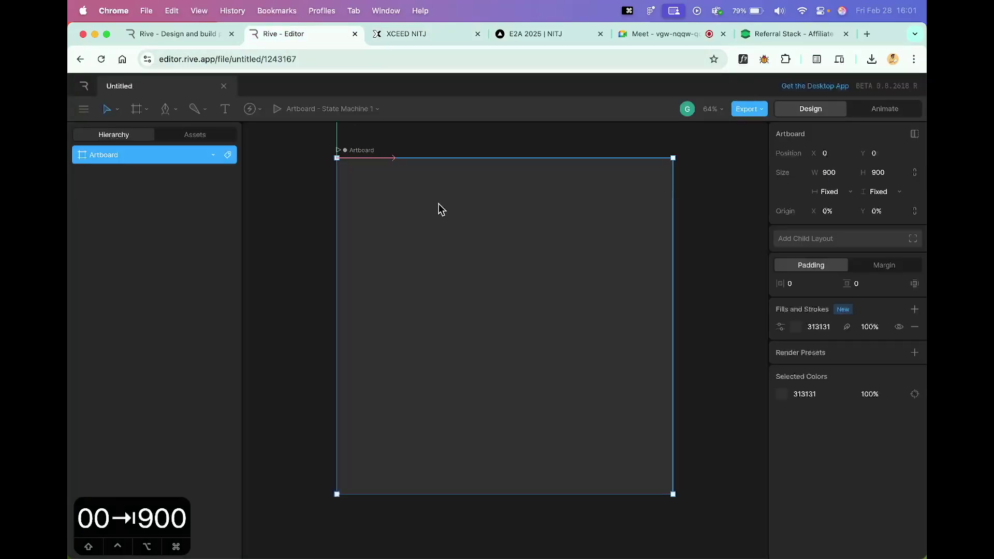
pyautogui.click(796, 326)
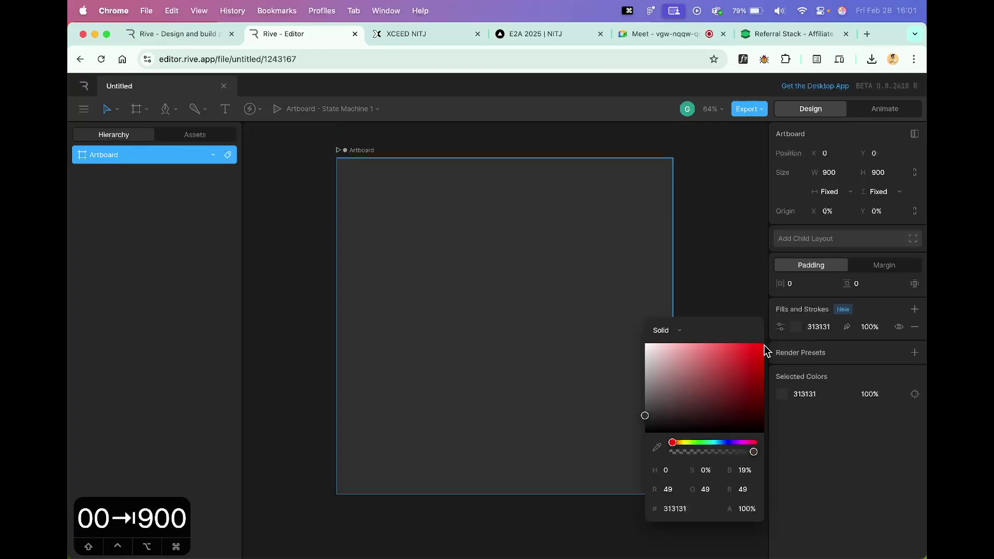
pyautogui.click(661, 400)
pyautogui.moveTo(662, 423); pyautogui.dragTo(643, 425)
pyautogui.click(734, 192)
pyautogui.click(660, 272)
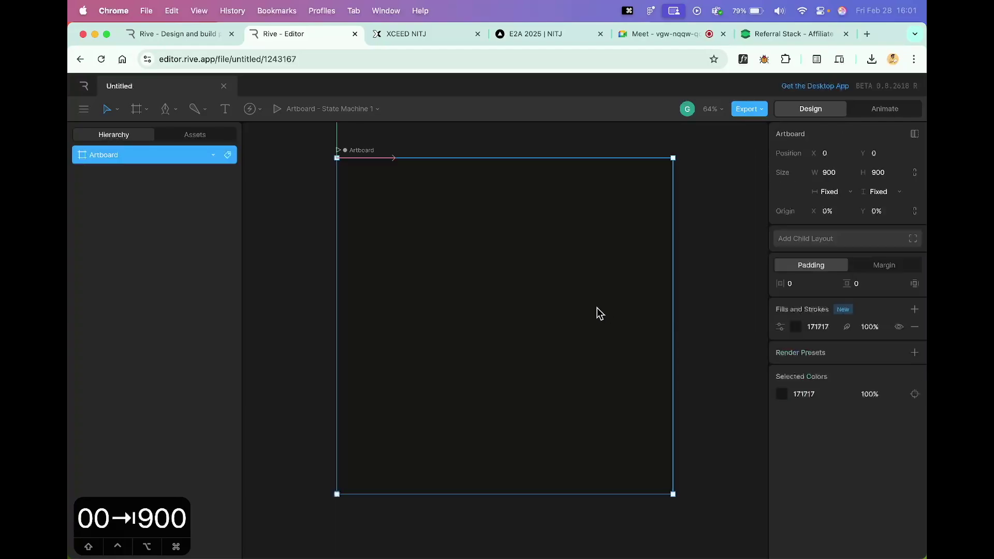
# View the Animate mode with its state machine and timeline, return to Design mode and deselect the artboard
pyautogui.scroll(2, 697, 280)
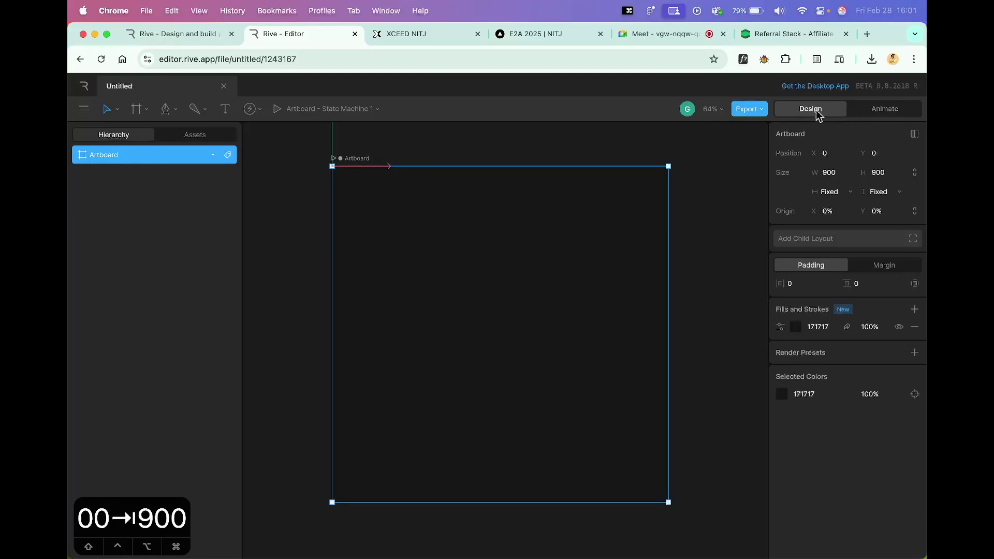
pyautogui.scroll(2, 750, 356)
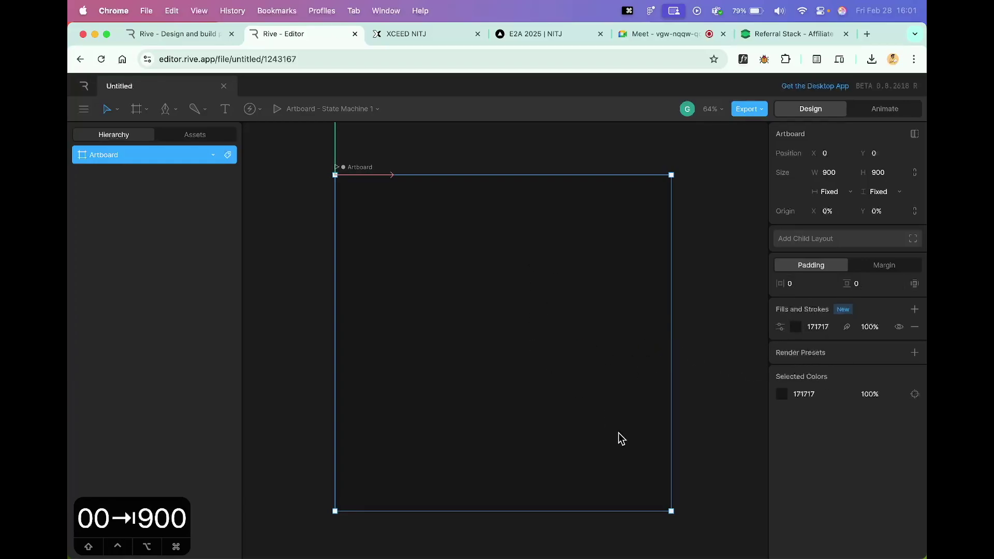
pyautogui.scroll(2, 694, 458)
pyautogui.hscroll(-2, 694, 458)
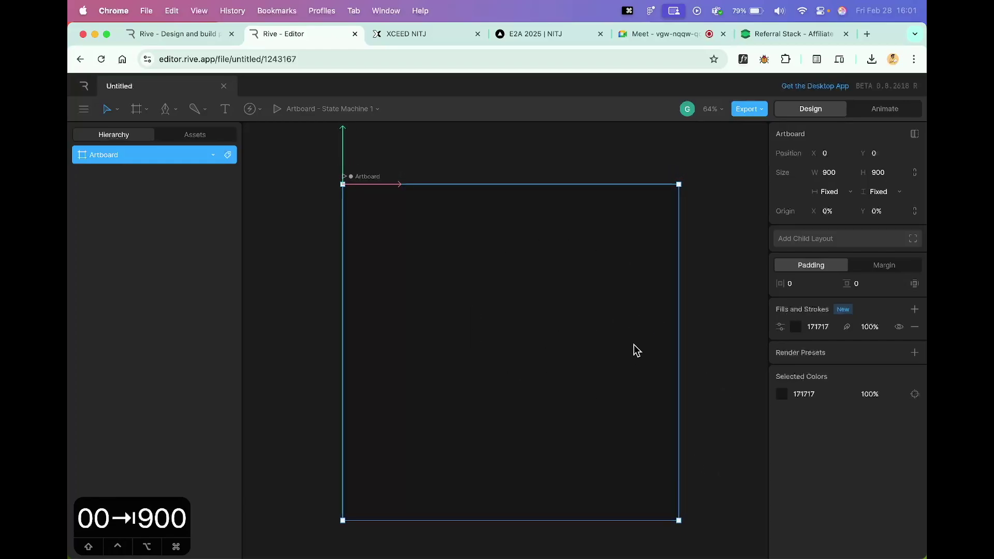
pyautogui.click(886, 107)
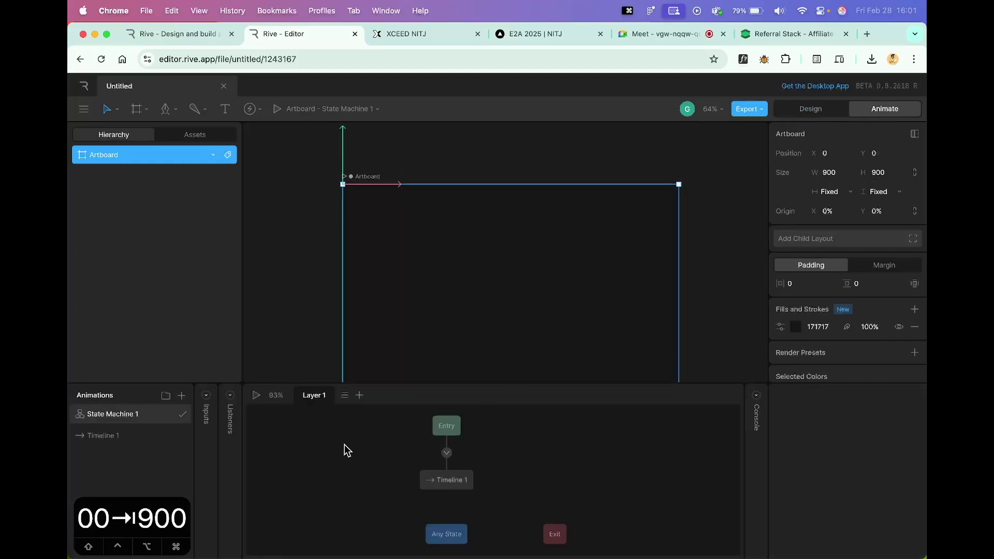
pyautogui.click(810, 106)
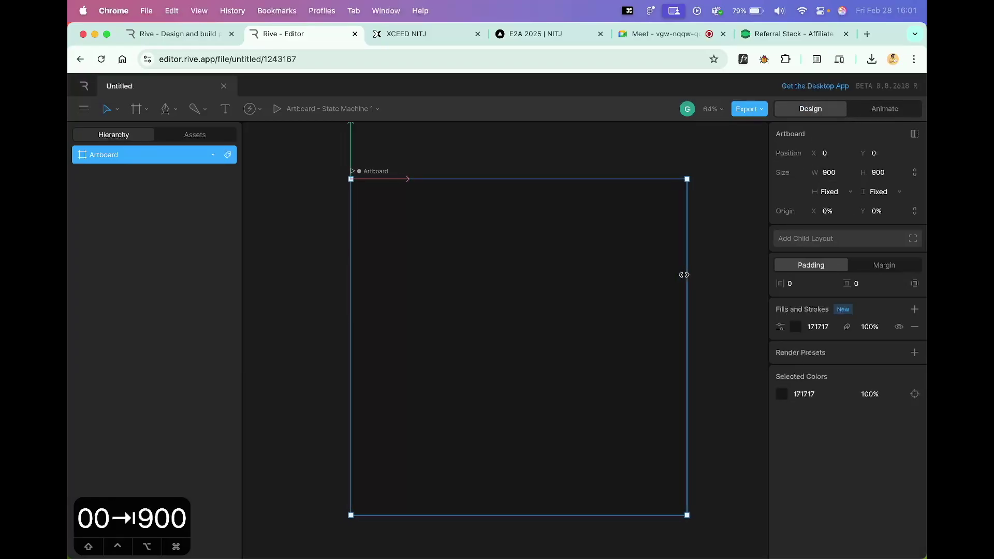
pyautogui.click(719, 276)
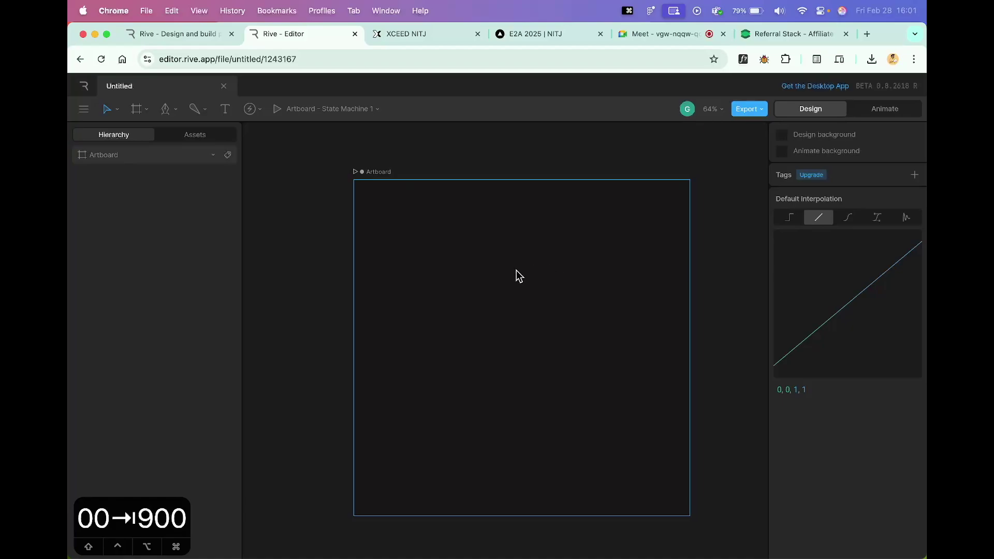
pyautogui.hscroll(2, 275, 214)
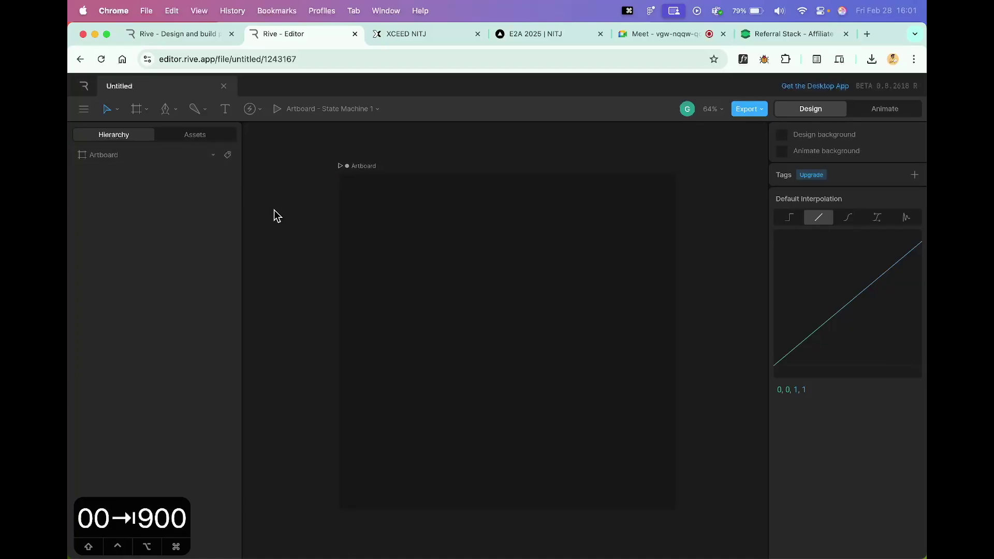
# Check the source XCEED logo in Figma once more and go back to the Rive editor
pyautogui.hotkey('ctrl', 'Left')
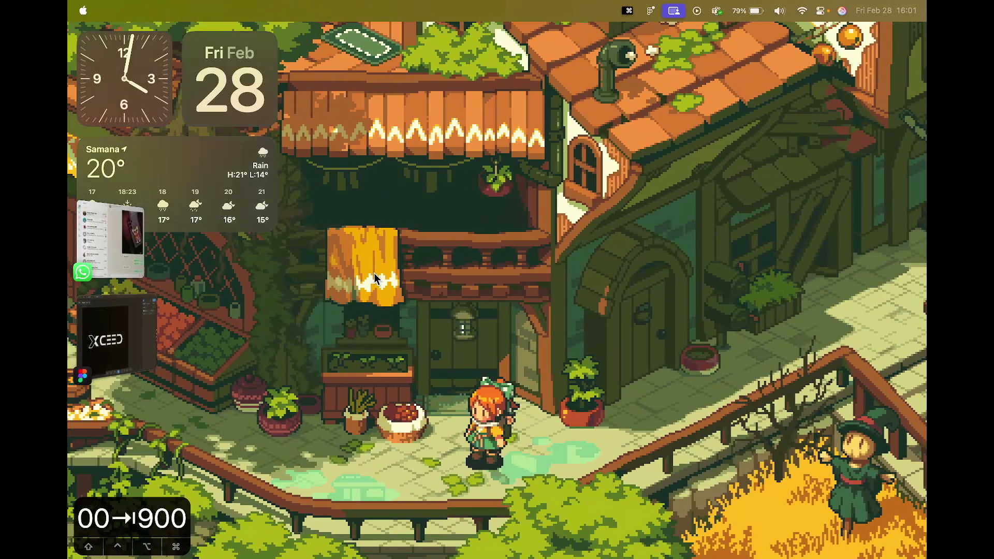
pyautogui.click(123, 339)
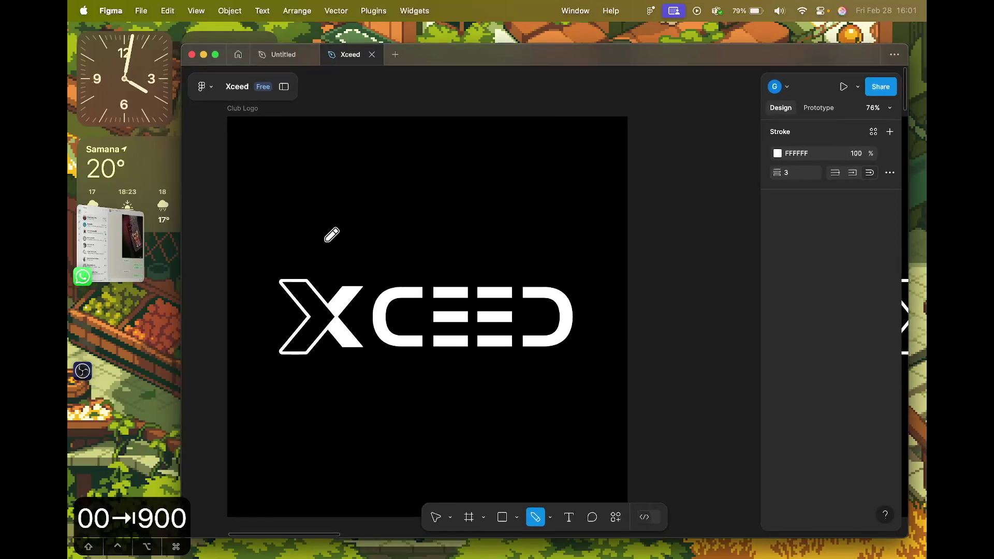
pyautogui.hotkey('ctrl', 'Right')
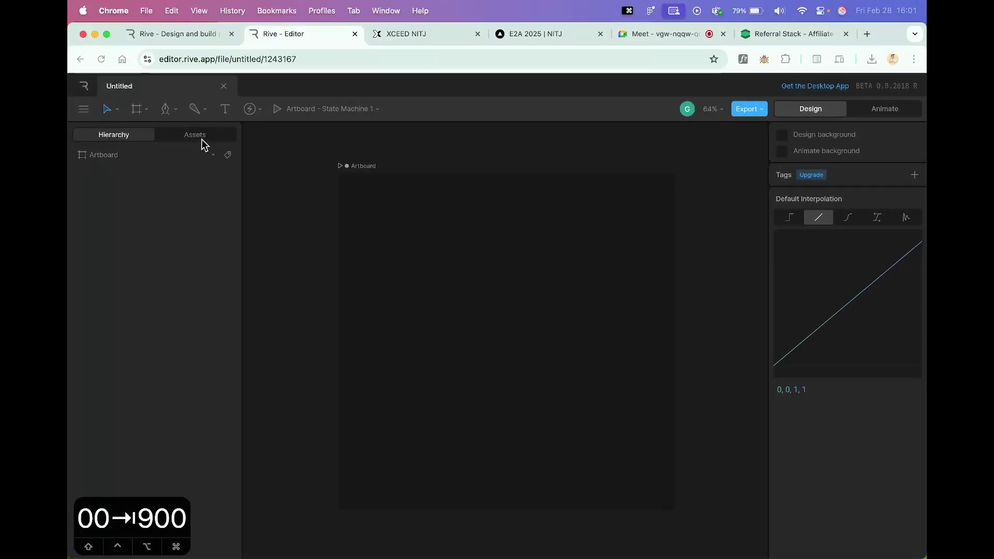
# Import Club Logo.svg from Downloads as an image asset and place it on the artboard at about X 361, Y 244
pyautogui.click(202, 139)
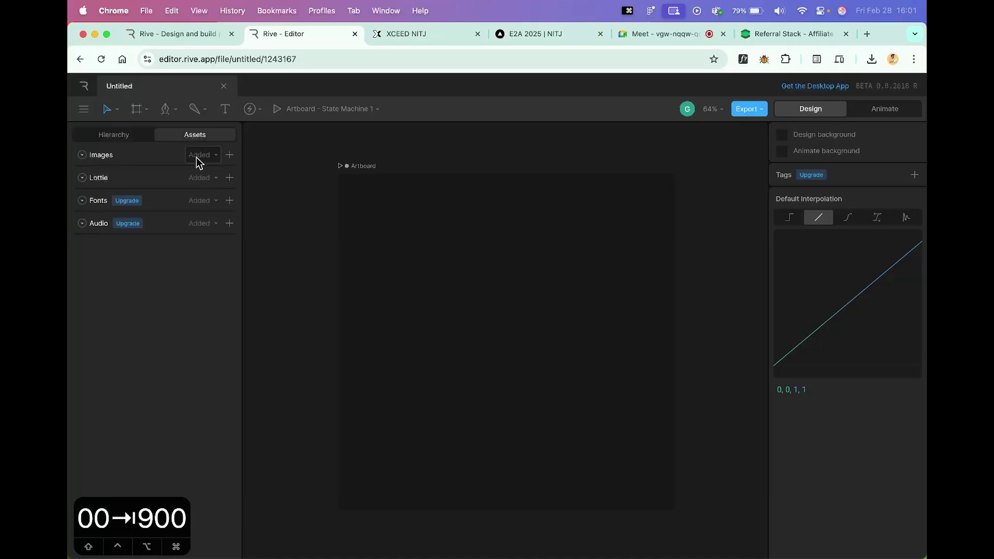
pyautogui.click(227, 155)
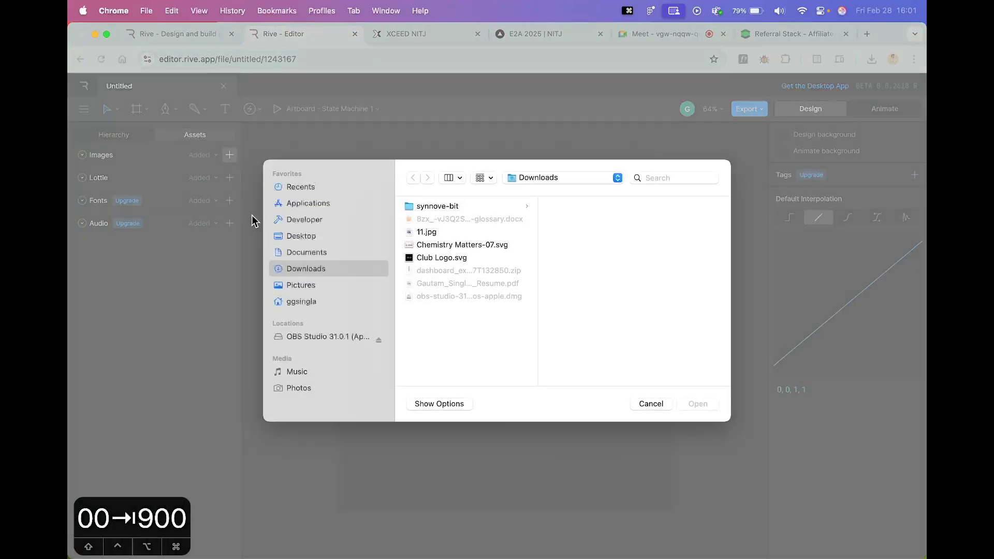
pyautogui.click(440, 259)
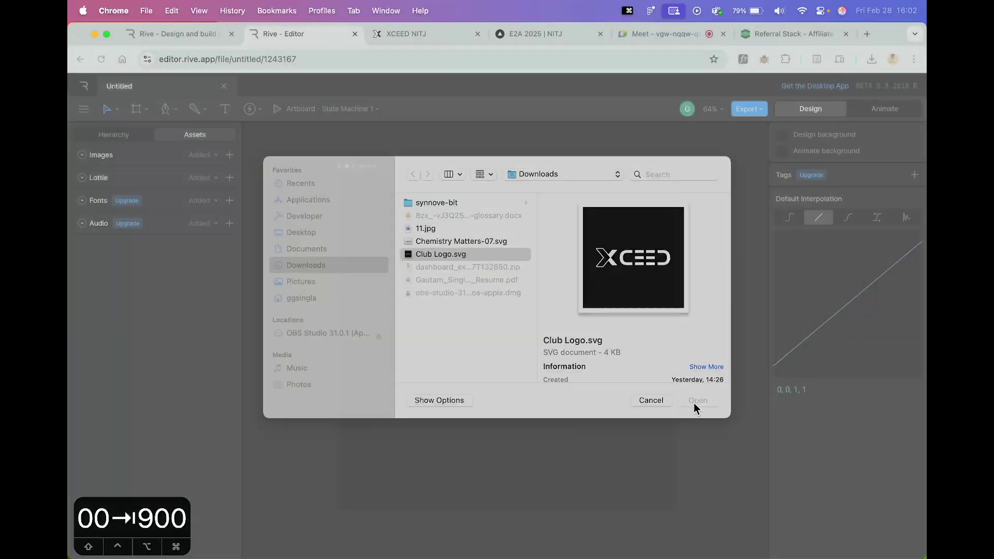
pyautogui.click(694, 404)
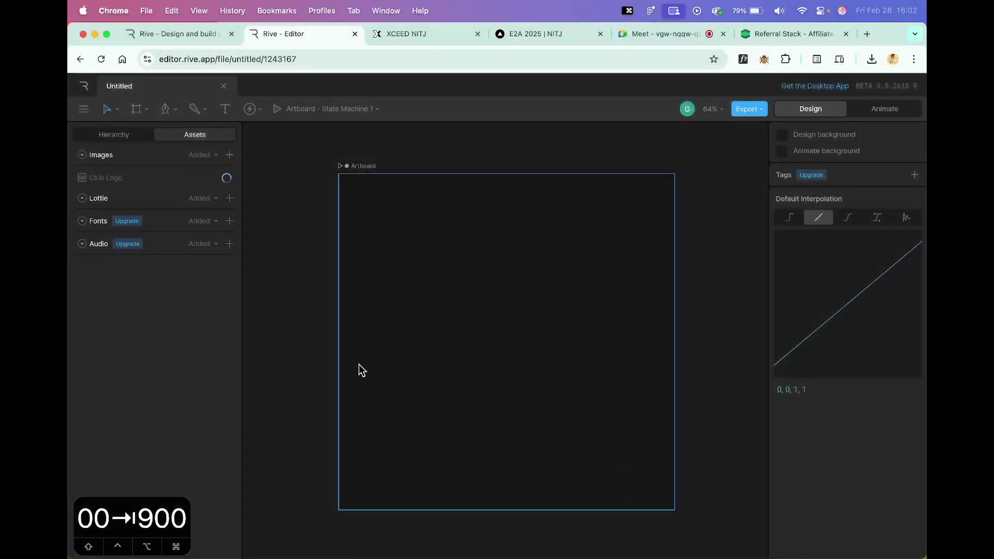
pyautogui.click(136, 181)
pyautogui.moveTo(124, 186); pyautogui.dragTo(472, 269)
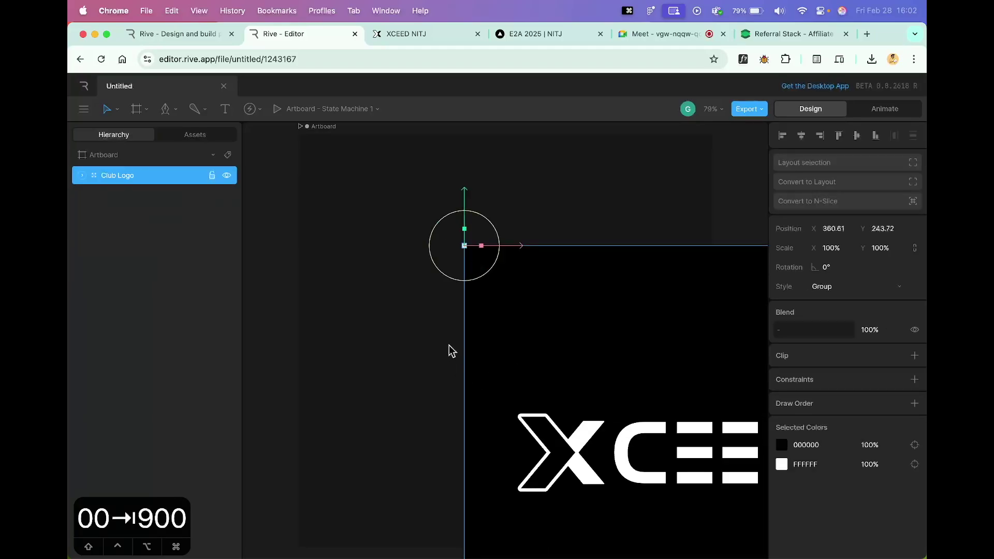
# Move the Club Logo group onto the artboard at X 0, Y 0 and deselect it
pyautogui.scroll(-3, 523, 340)
pyautogui.scroll(-1, 522, 341)
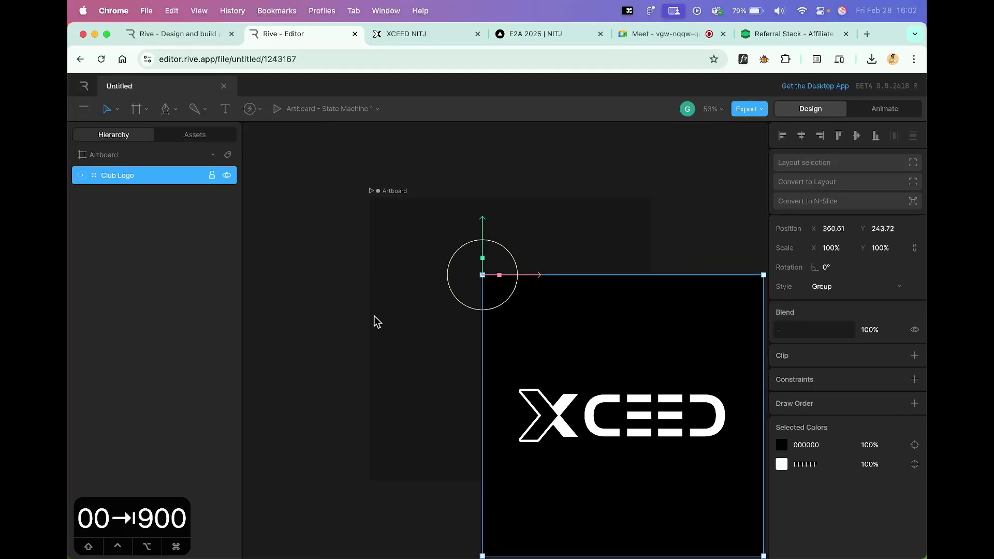
pyautogui.moveTo(563, 350); pyautogui.dragTo(446, 266)
pyautogui.click(354, 284)
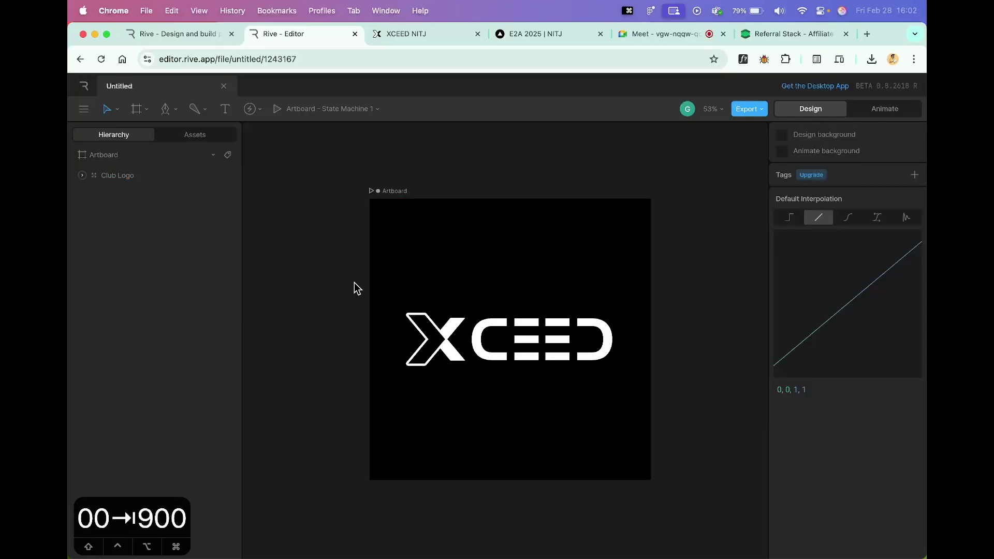
# Delete the black 000000 background rectangle from inside the Club Logo group
pyautogui.scroll(4, 334, 287)
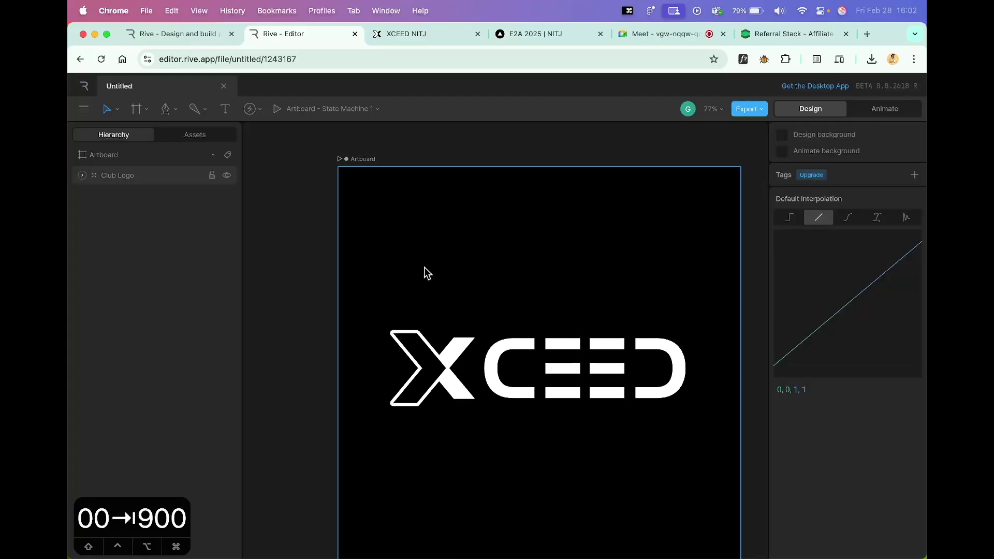
pyautogui.hscroll(1, 396, 280)
pyautogui.scroll(-1, 396, 281)
pyautogui.click(396, 281)
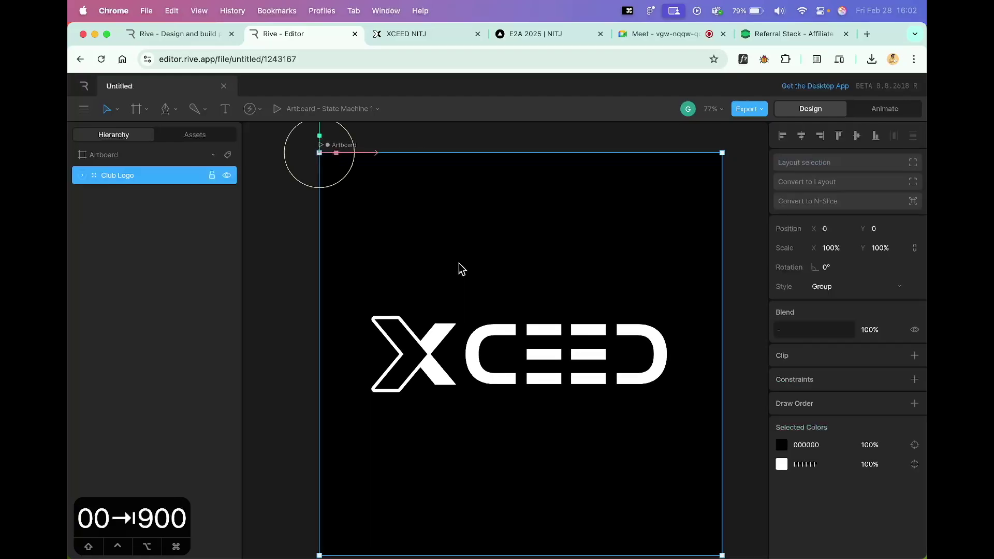
pyautogui.press('Return')
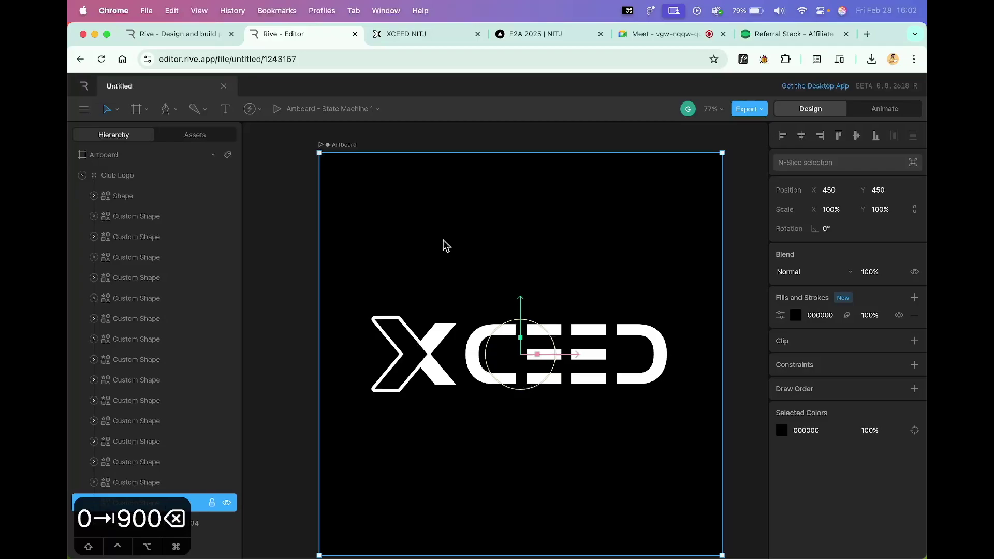
pyautogui.press('BackSpace')
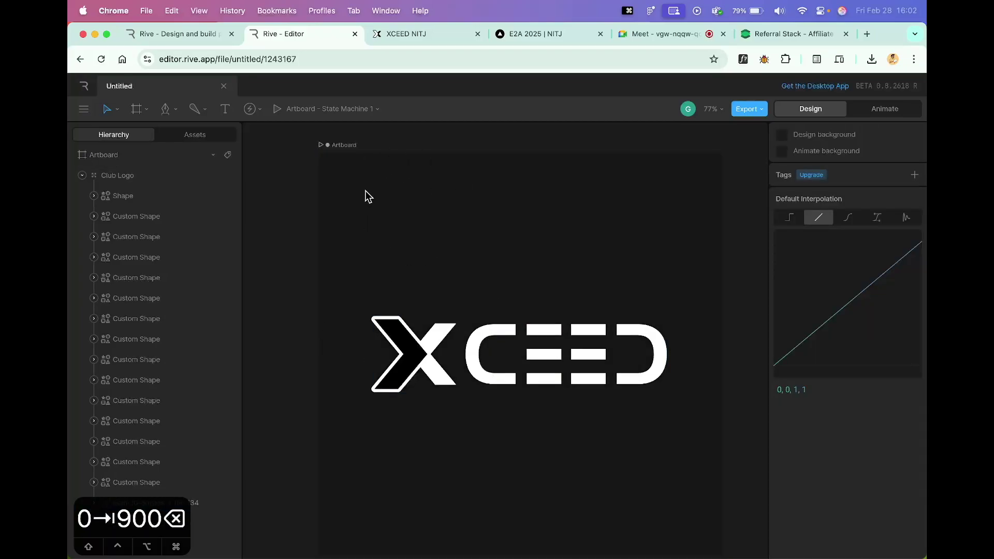
# Examine the Club Logo group's extent on the artboard and the child shapes it contains in the hierarchy
pyautogui.click(386, 345)
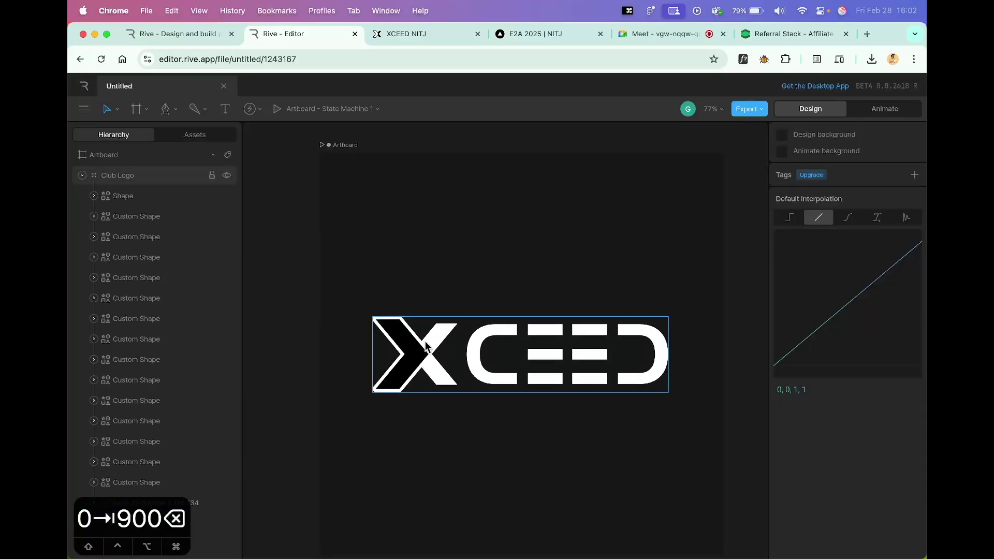
pyautogui.click(278, 304)
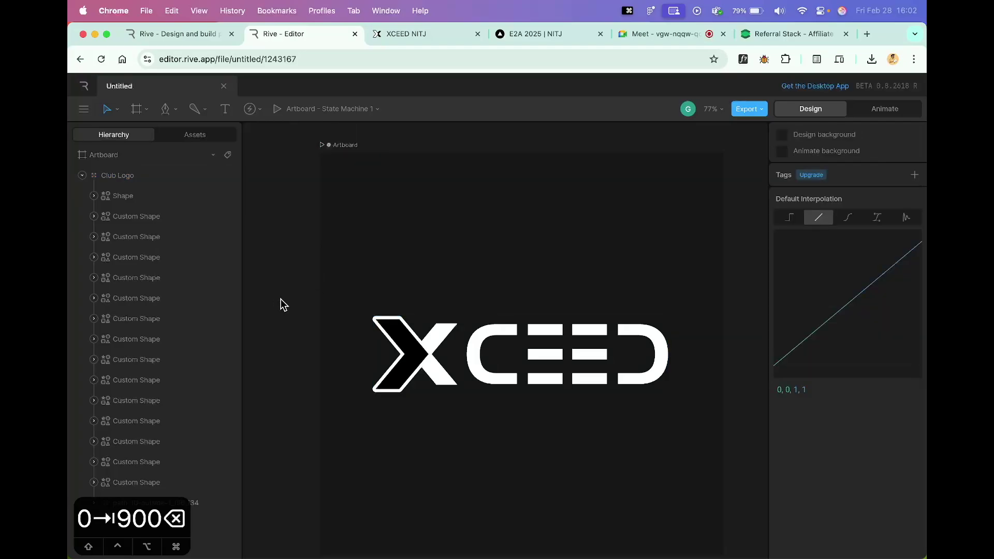
pyautogui.click(422, 337)
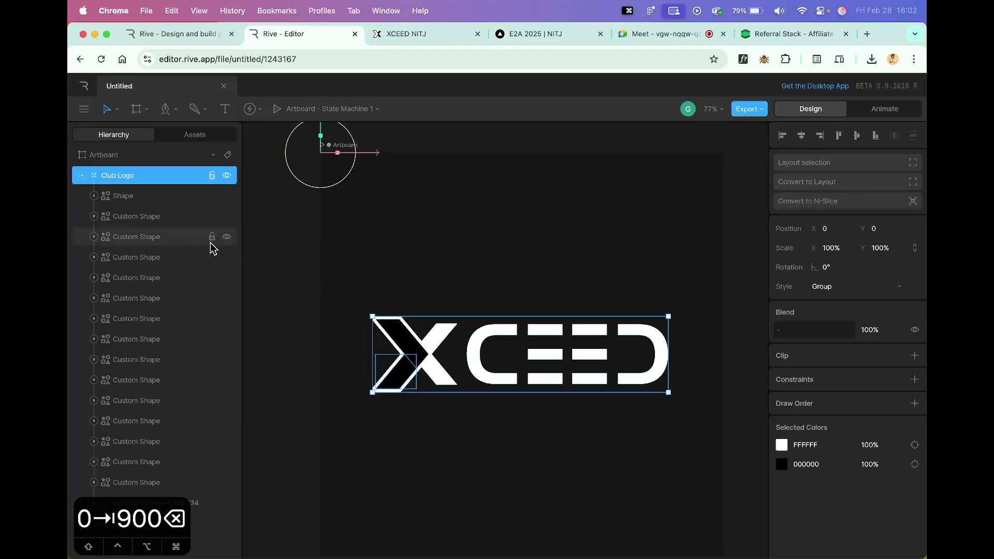
pyautogui.click(393, 271)
pyautogui.click(413, 348)
pyautogui.click(82, 175)
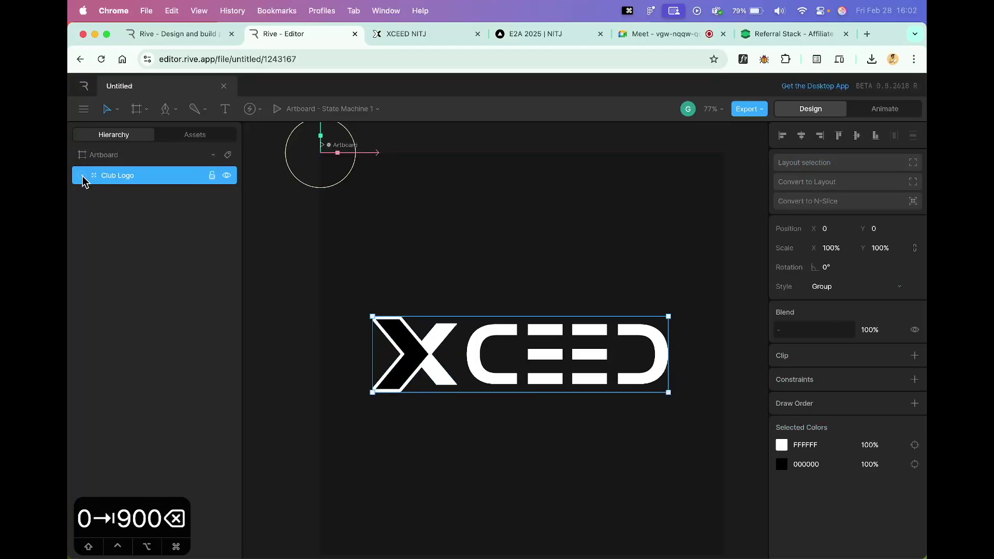
pyautogui.click(82, 175)
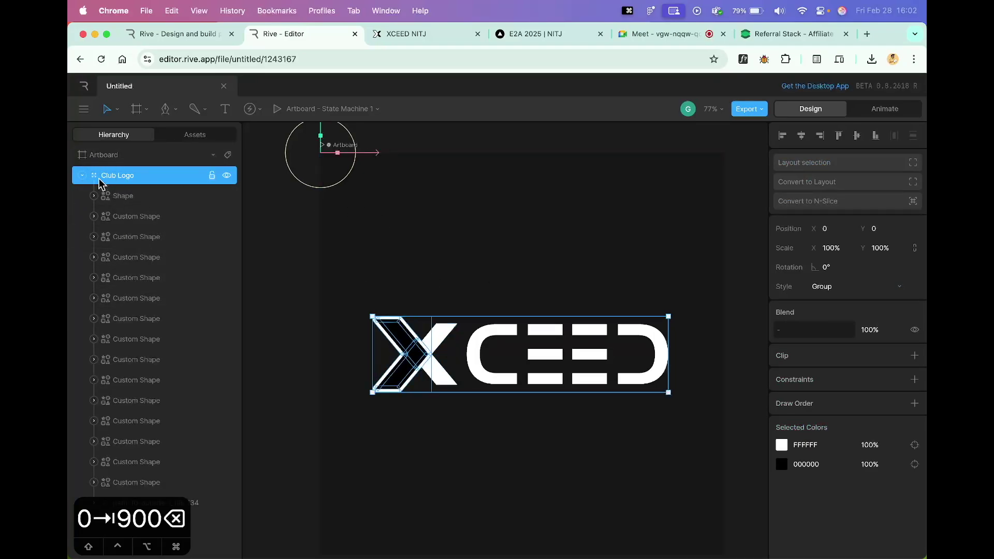
pyautogui.click(82, 176)
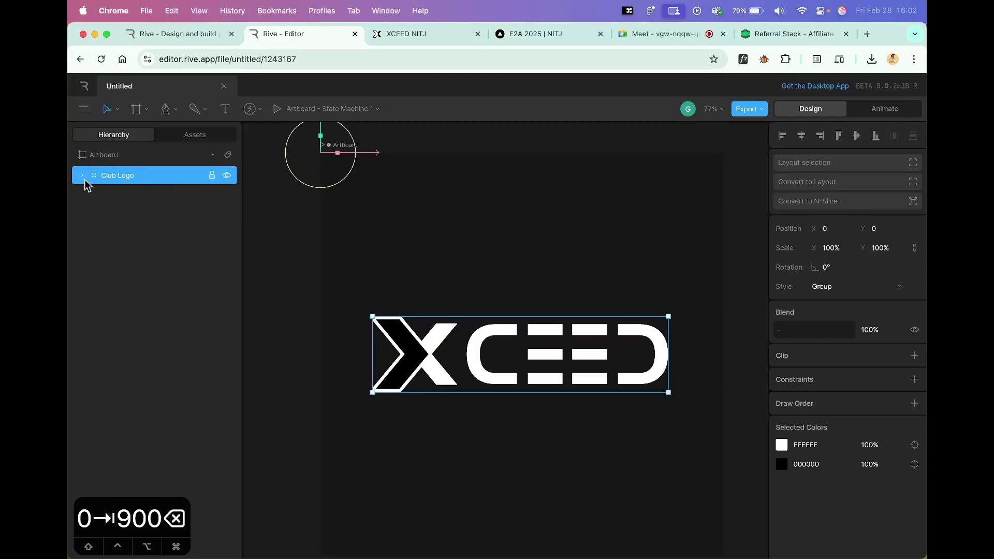
# Ungroup Club Logo so its shapes sit directly under the artboard, and clear the selection
pyautogui.click(81, 176)
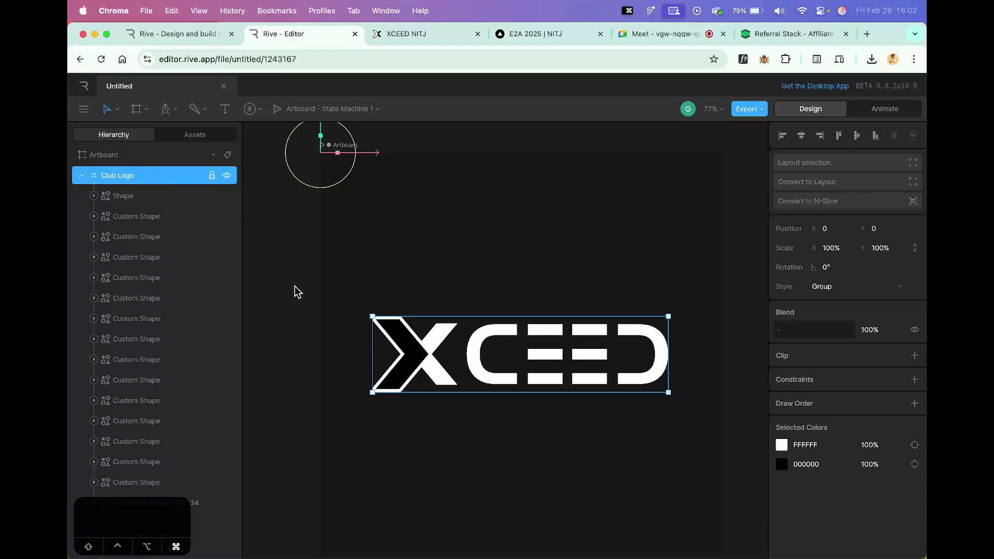
pyautogui.press('shift+super+g')
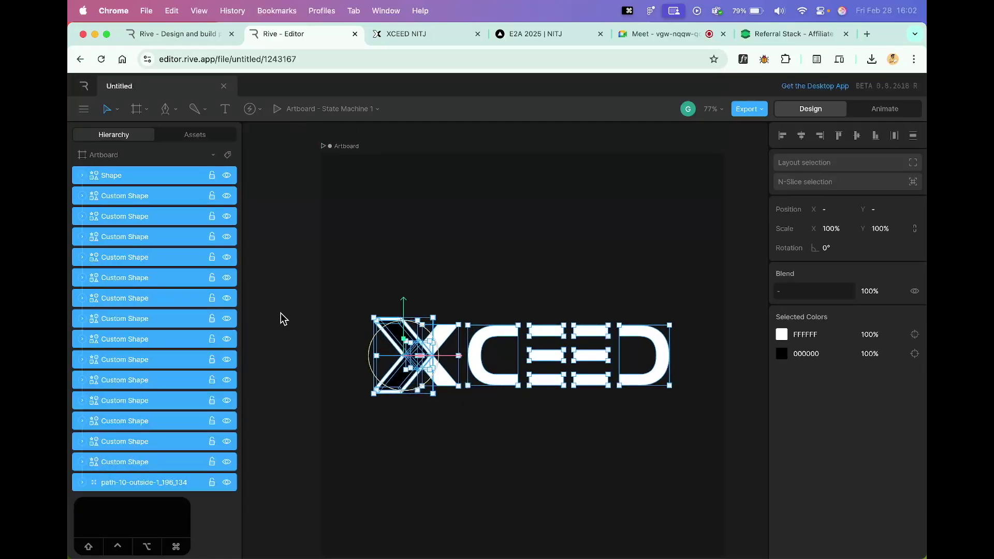
pyautogui.click(288, 405)
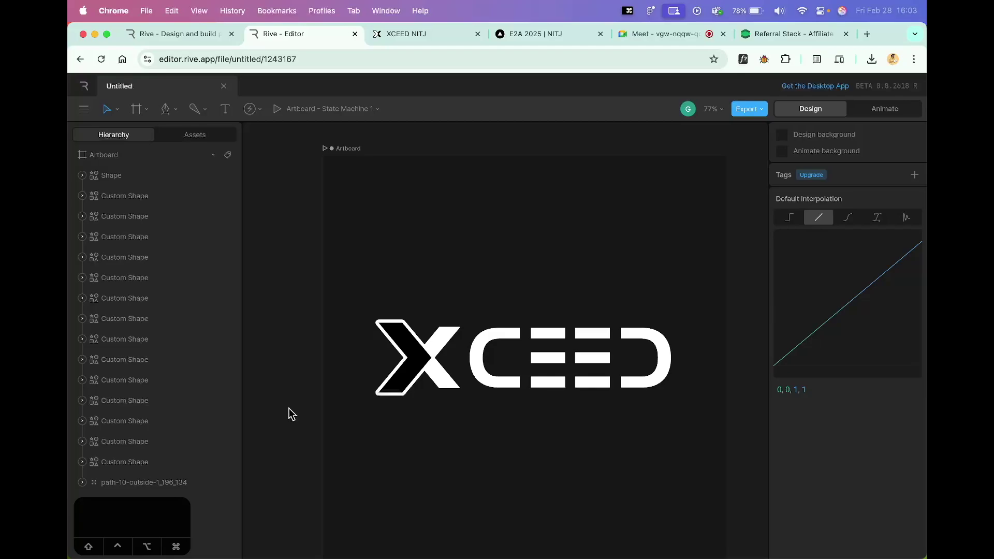
# Identify which hierarchy shapes form the logo's arrow by toggling the outline shape's visibility and selecting the shapes beneath it individually
pyautogui.moveTo(351, 296); pyautogui.dragTo(348, 242)
pyautogui.scroll(3, 353, 260)
pyautogui.moveTo(408, 258); pyautogui.dragTo(392, 244)
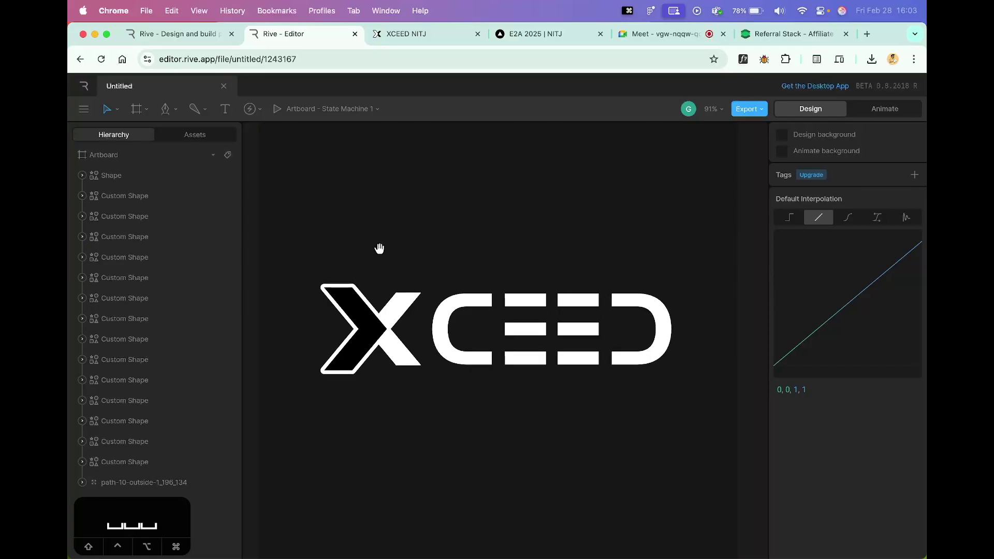
pyautogui.moveTo(358, 237); pyautogui.dragTo(359, 228)
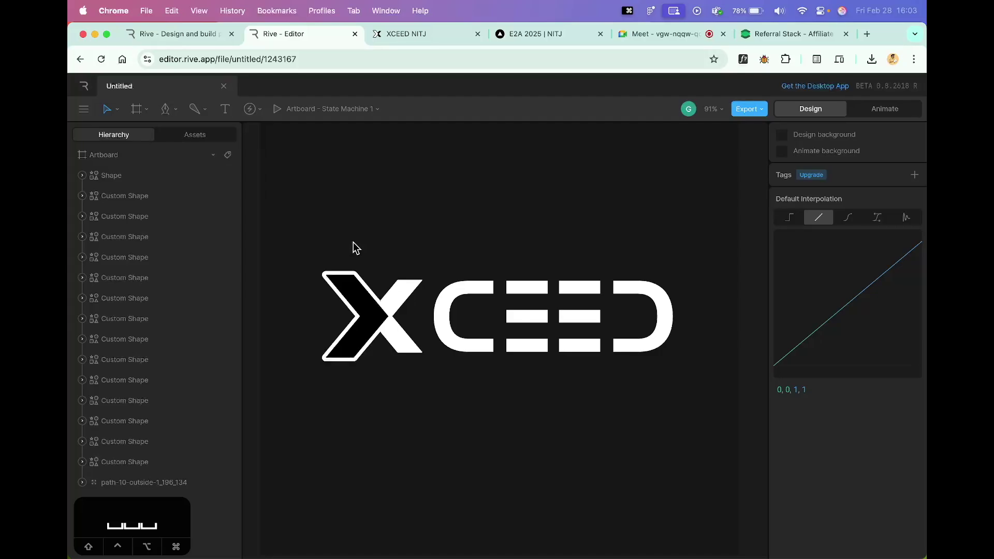
pyautogui.click(353, 285)
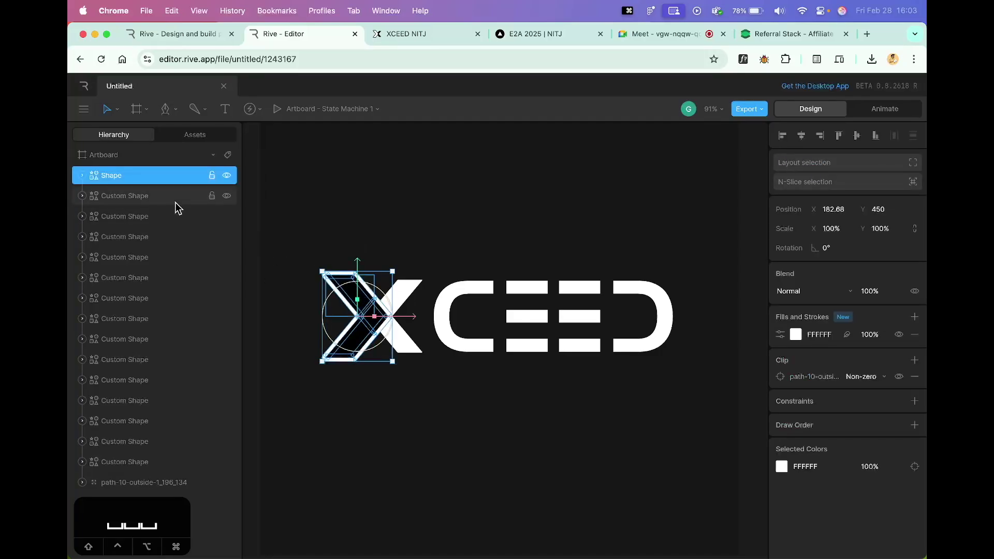
pyautogui.click(226, 177)
pyautogui.click(226, 176)
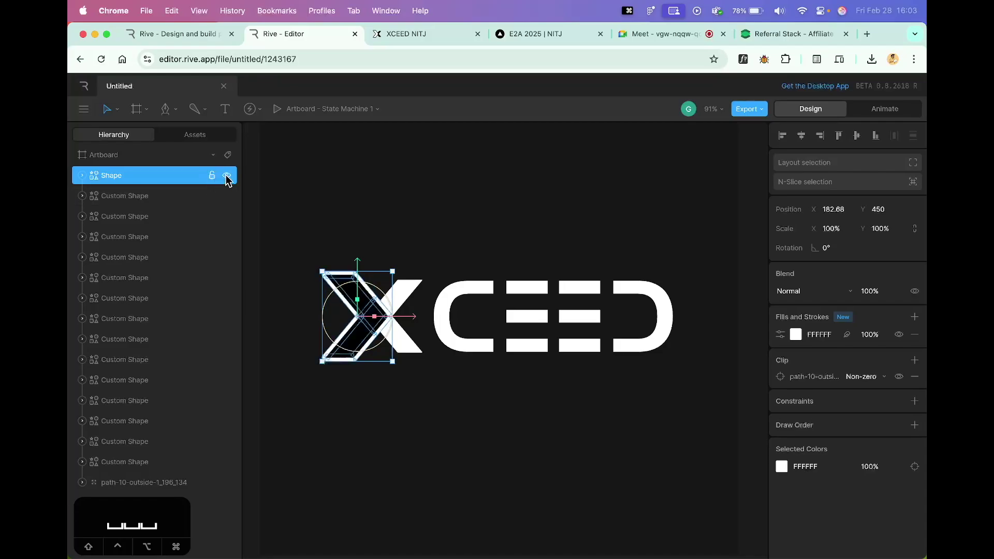
pyautogui.click(226, 176)
pyautogui.click(227, 177)
pyautogui.click(173, 201)
pyautogui.click(158, 220)
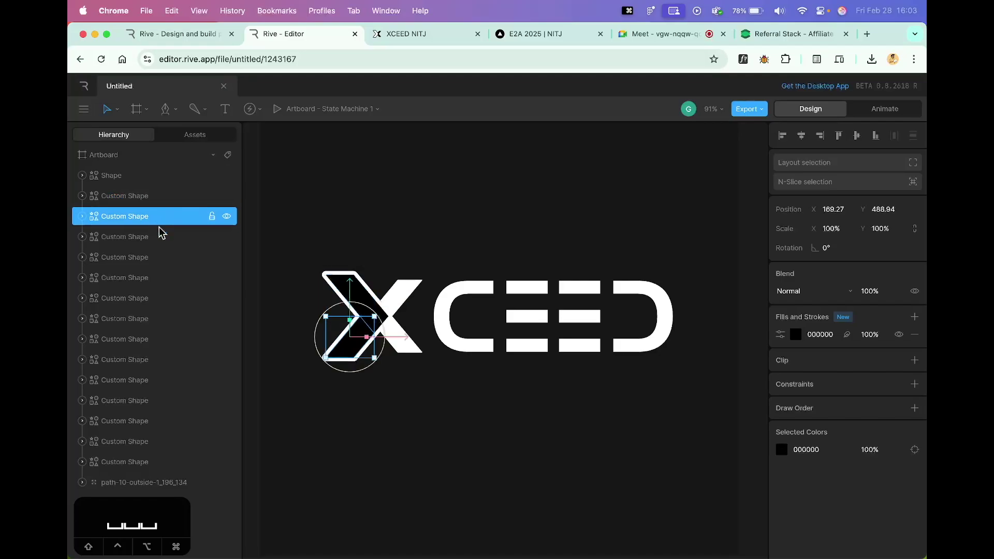
pyautogui.click(158, 237)
# Group the arrow's outline shape with the three custom shapes below it and rename the group ">"
pyautogui.click(153, 181)
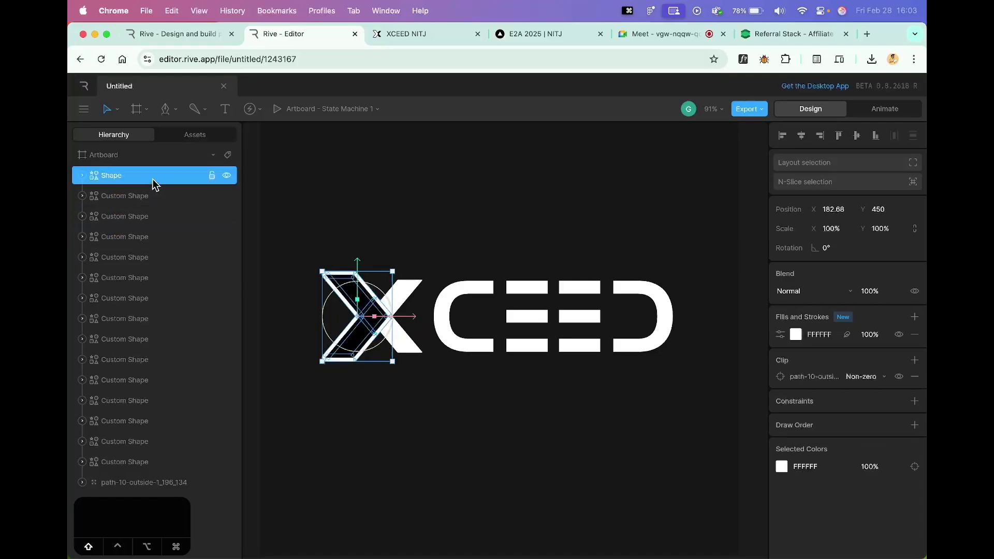
pyautogui.keyDown('shift'); pyautogui.click(151, 238); pyautogui.keyUp('shift')
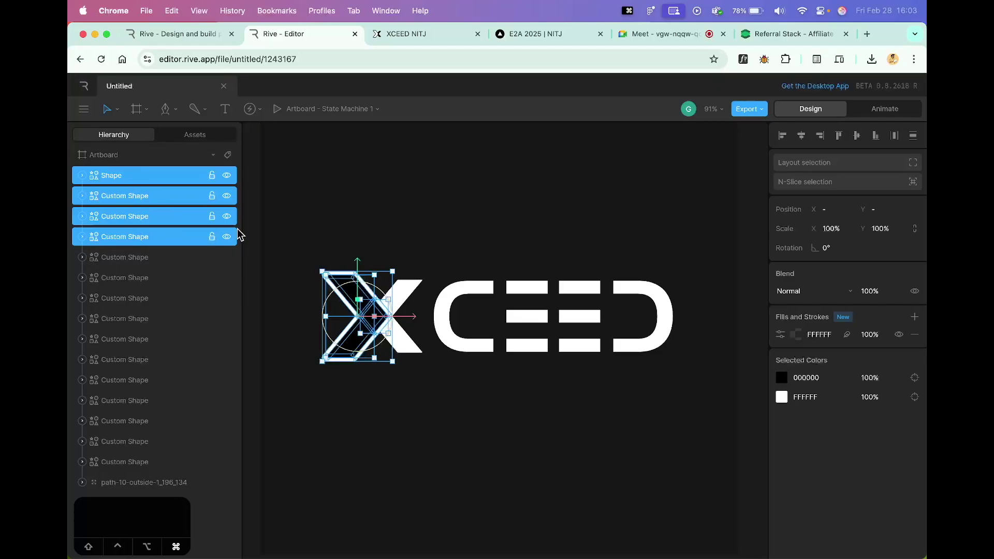
pyautogui.press('super+g')
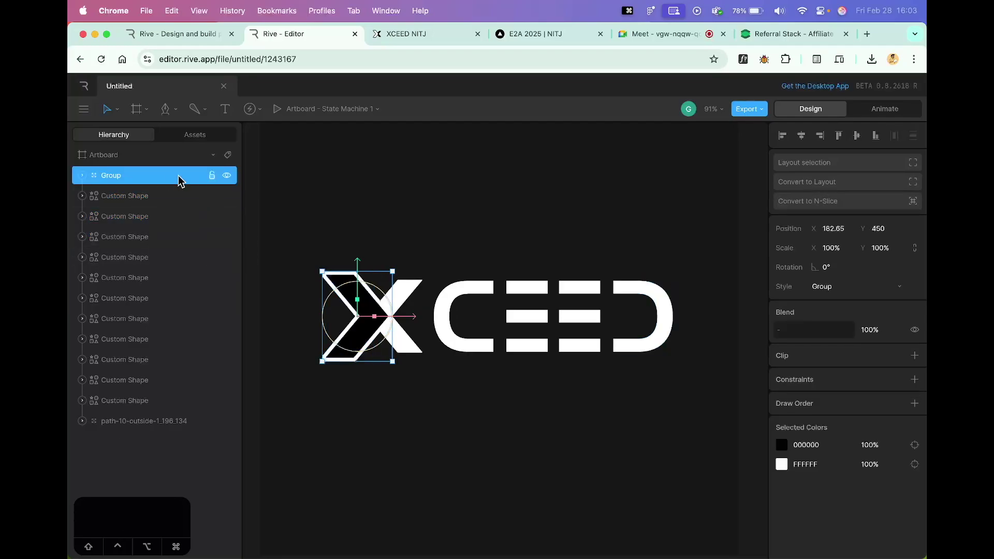
pyautogui.doubleClick(126, 176)
pyautogui.press('BackSpace')
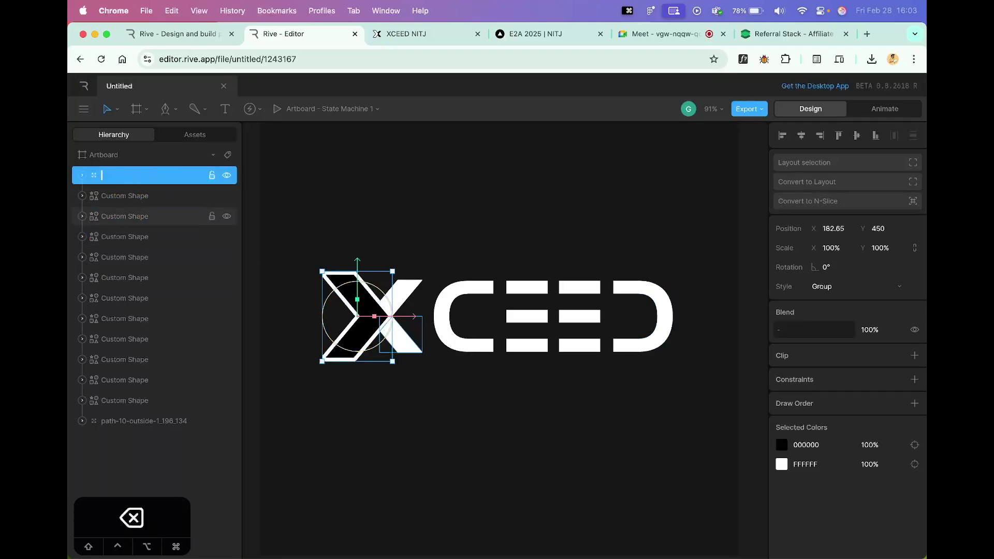
pyautogui.write('>')
pyautogui.click(263, 197)
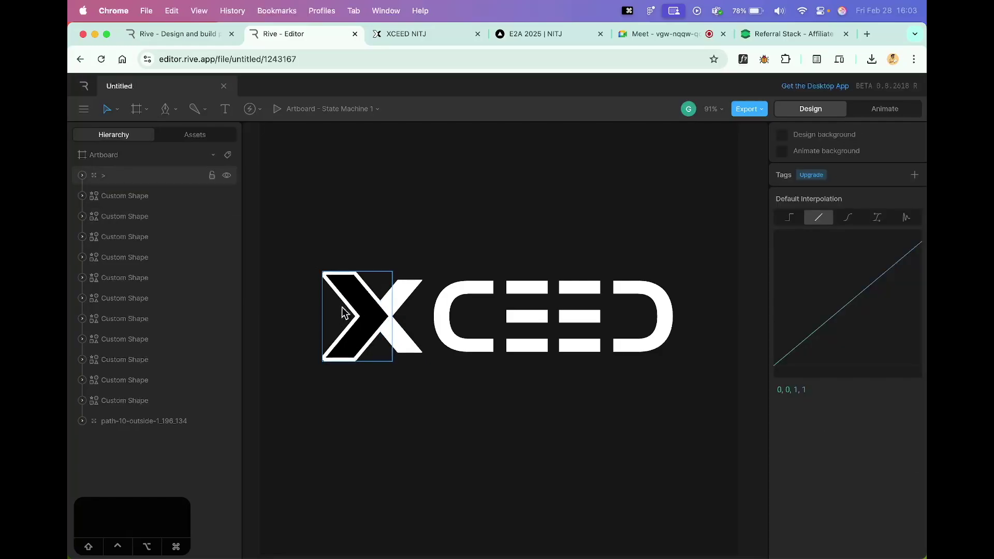
# Group the three white custom shapes forming the right half of the X and rename the group "<"
pyautogui.click(169, 198)
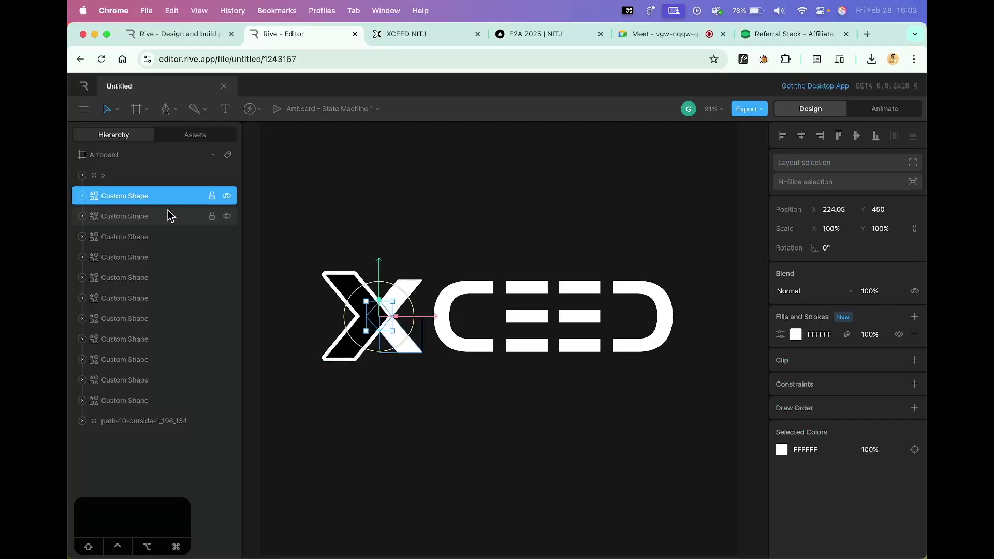
pyautogui.click(164, 216)
pyautogui.click(160, 235)
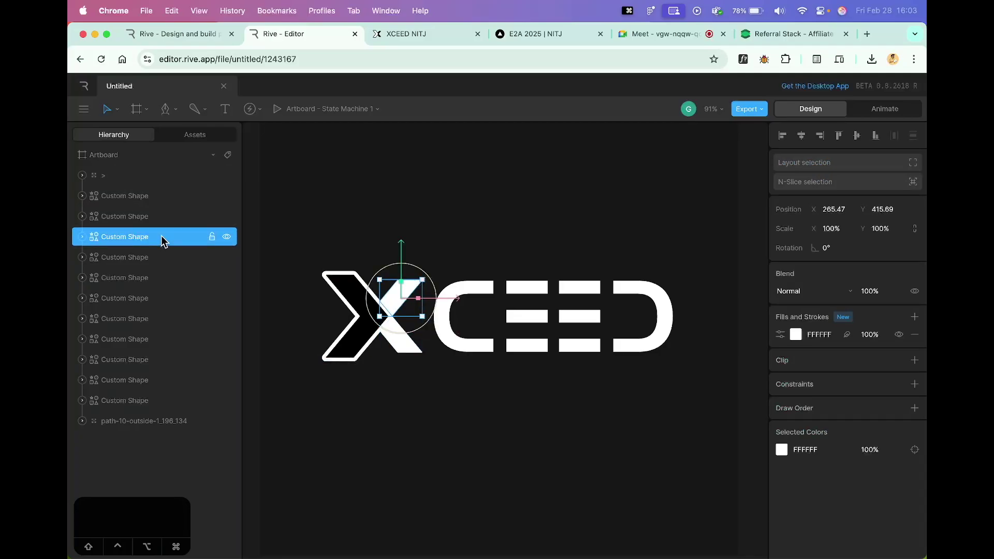
pyautogui.keyDown('shift'); pyautogui.click(160, 203); pyautogui.keyUp('shift')
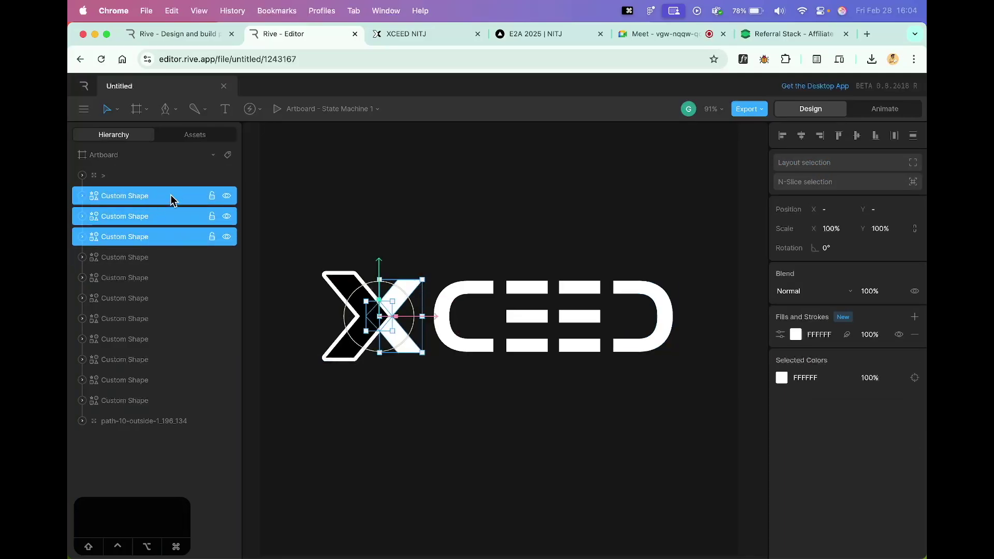
pyautogui.press('cmd+g')
pyautogui.doubleClick(134, 201)
pyautogui.write('<')
pyautogui.press('Return')
# Rename the custom shape of the logo's last letter as "D"
pyautogui.click(171, 217)
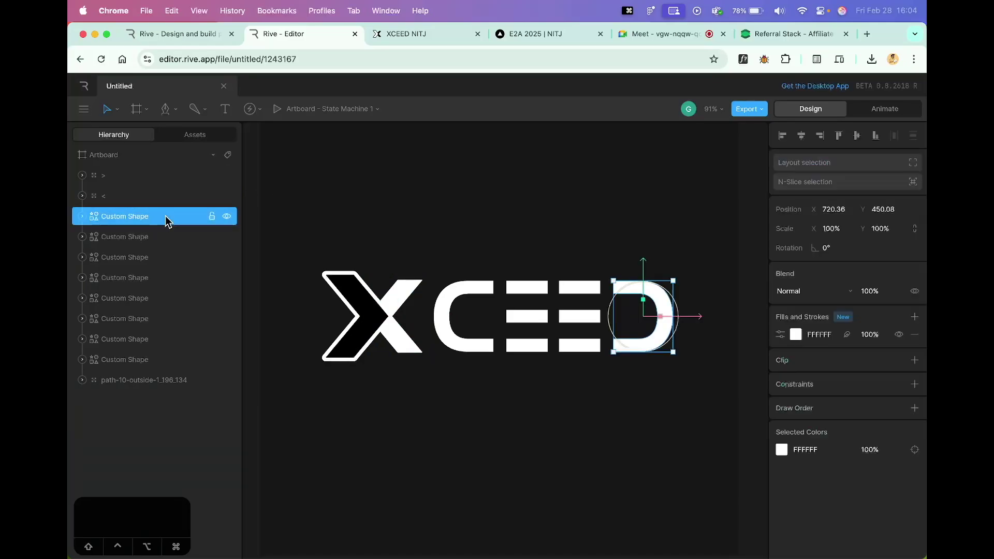
pyautogui.doubleClick(145, 219)
pyautogui.press('BackSpace')
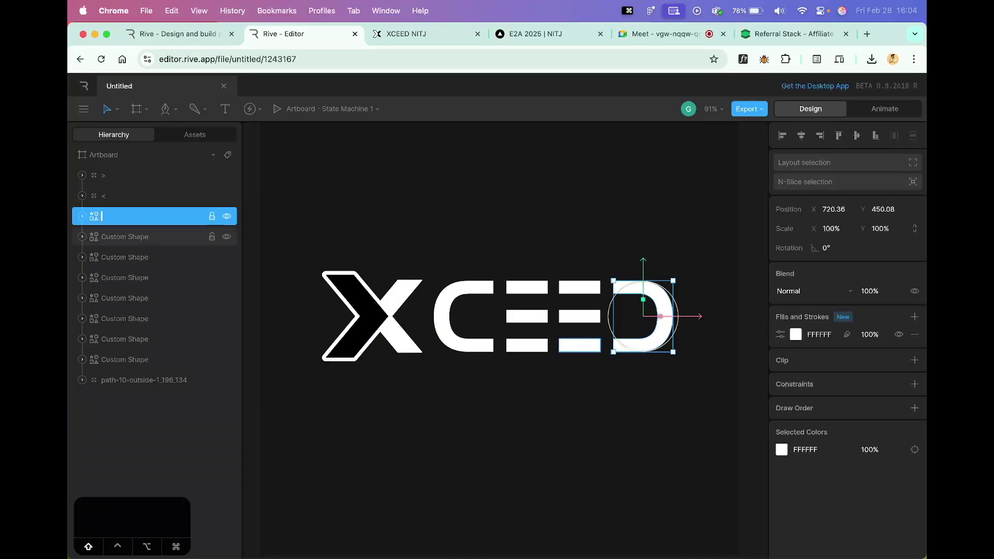
pyautogui.click(118, 237)
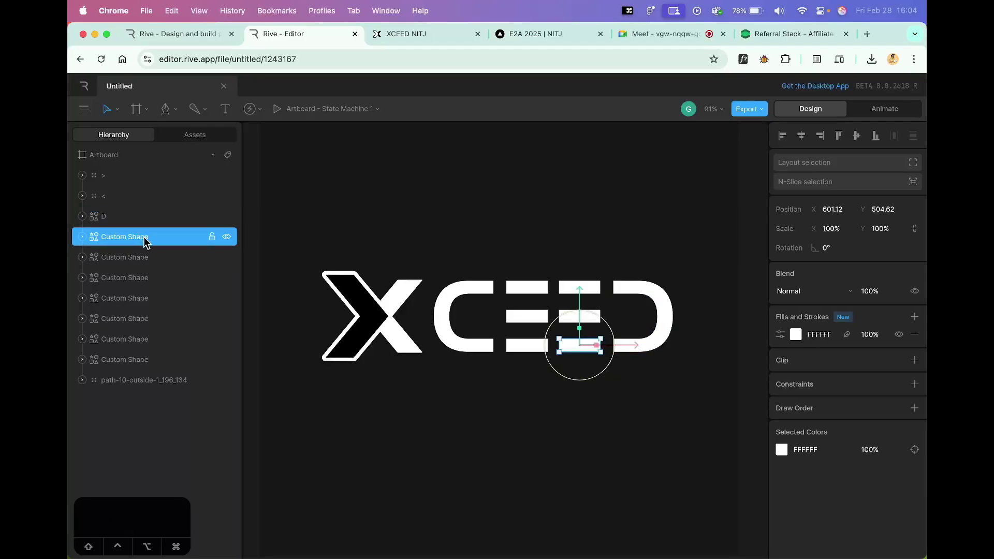
# Move the path-10-outside-1_196_134 group into the ">" group and select the custom shape below D
pyautogui.moveTo(150, 381); pyautogui.dragTo(118, 180)
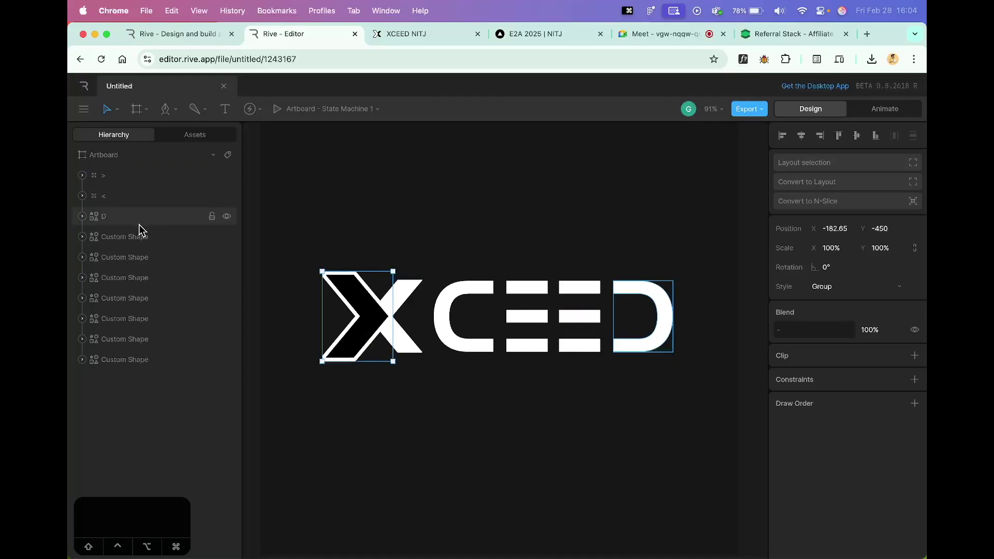
pyautogui.click(140, 237)
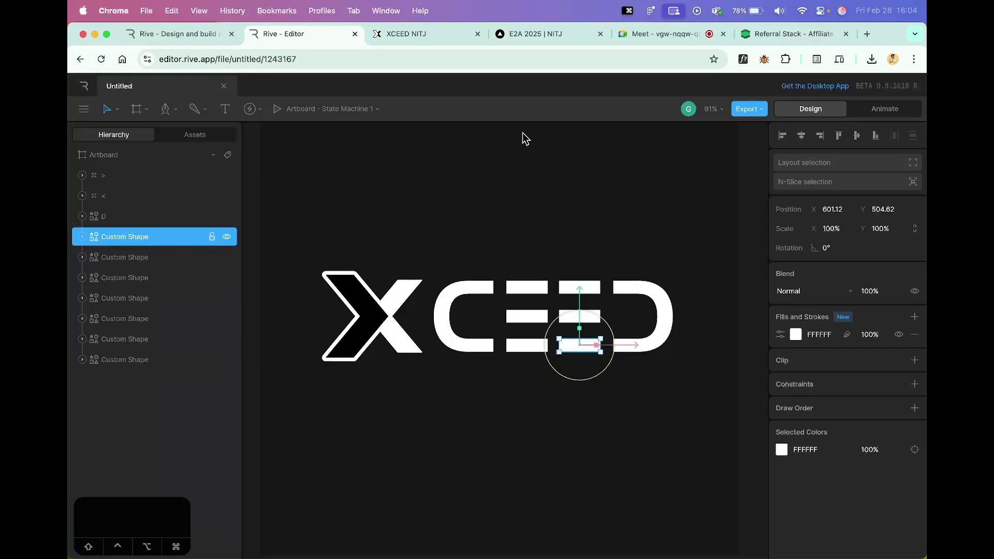
# Check the Google Meet call for the raised hand and return to the Rive editor
pyautogui.click(647, 37)
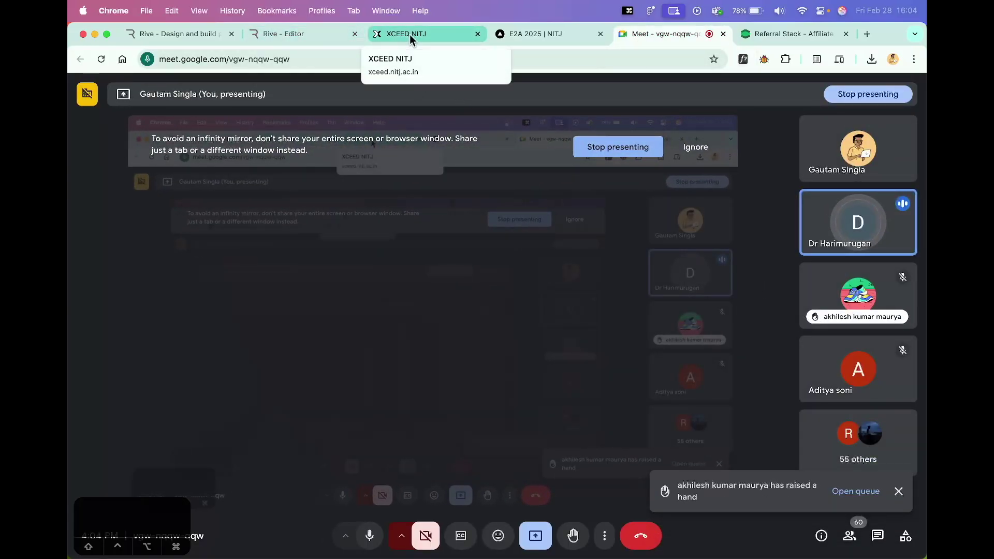
pyautogui.click(273, 37)
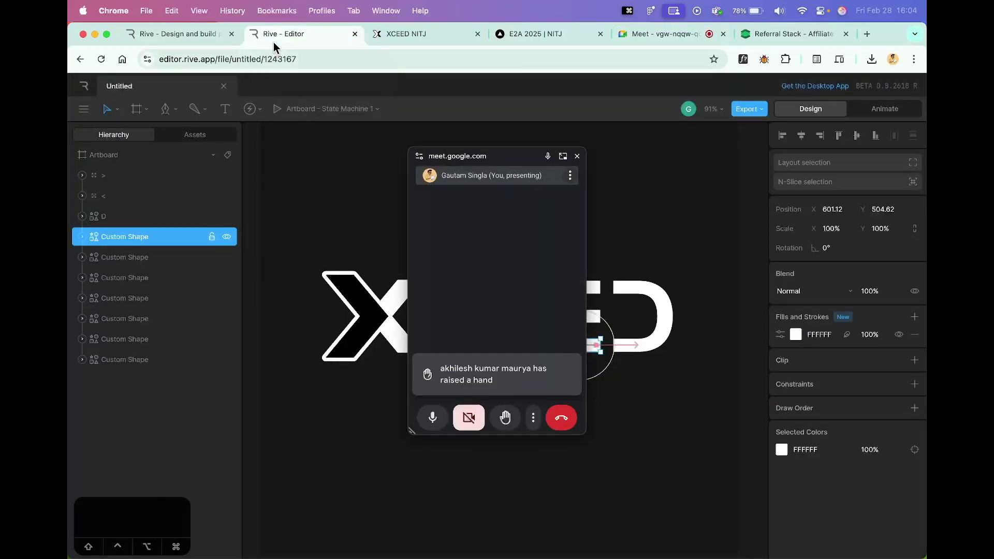
# Close the floating Google Meet window covering the canvas and deselect the custom shape
pyautogui.click(577, 159)
pyautogui.click(602, 467)
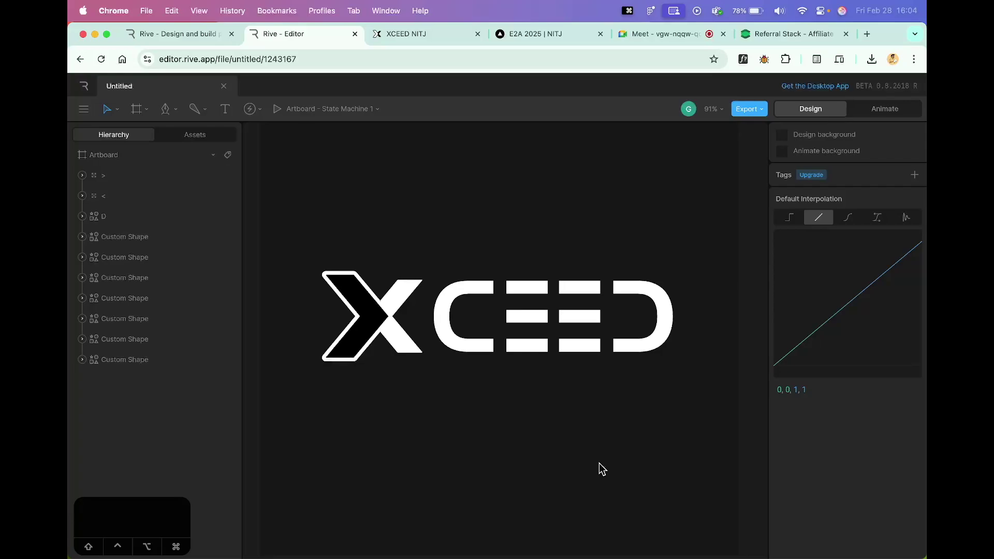
pyautogui.scroll(-5, 598, 464)
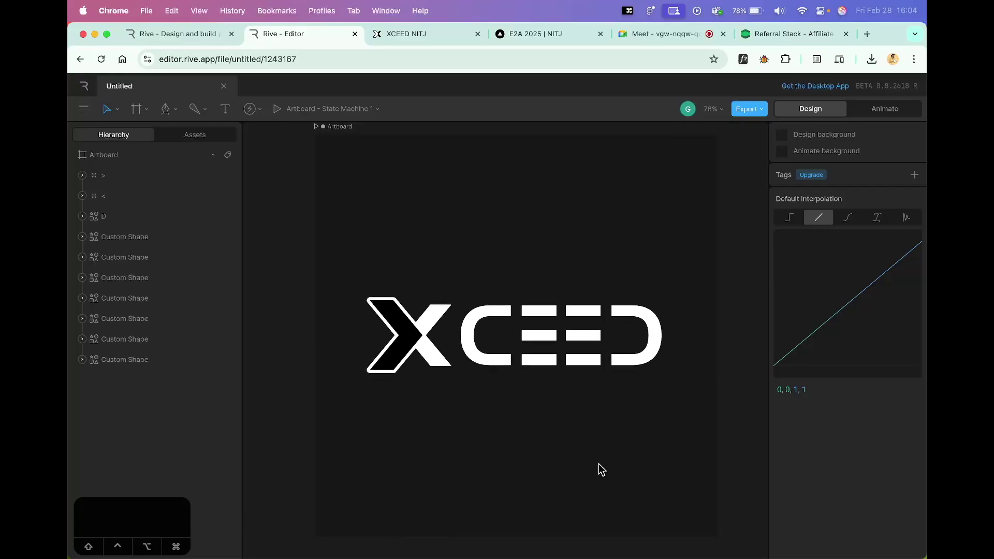
pyautogui.scroll(1, 599, 463)
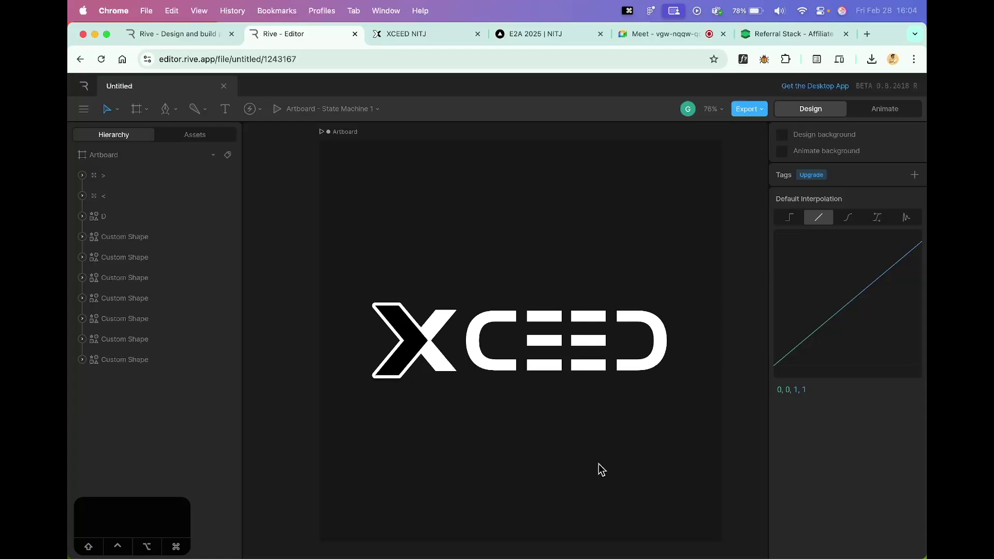
# Check the in-call messages in the Google Meet call, then return to the Rive editor without the floating call window
pyautogui.click(630, 37)
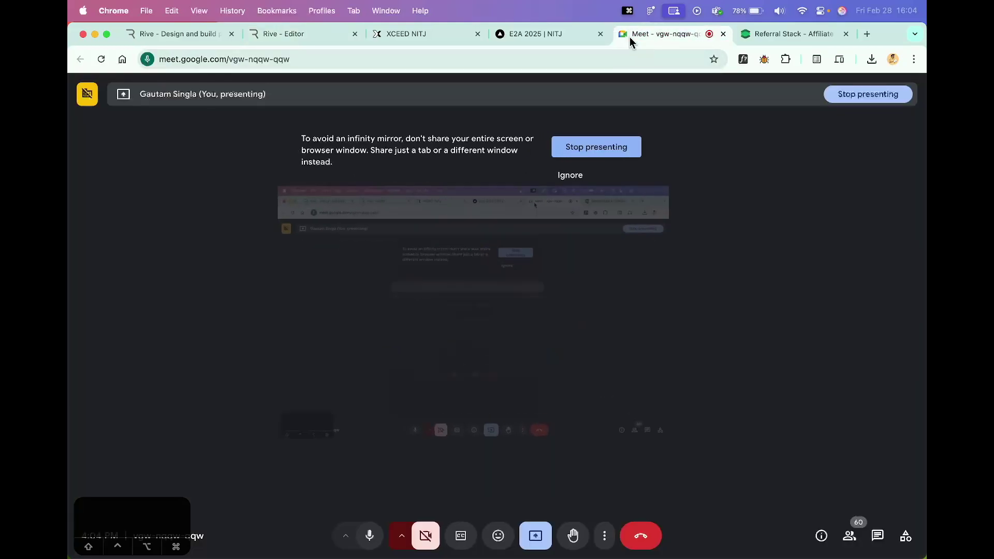
pyautogui.click(879, 536)
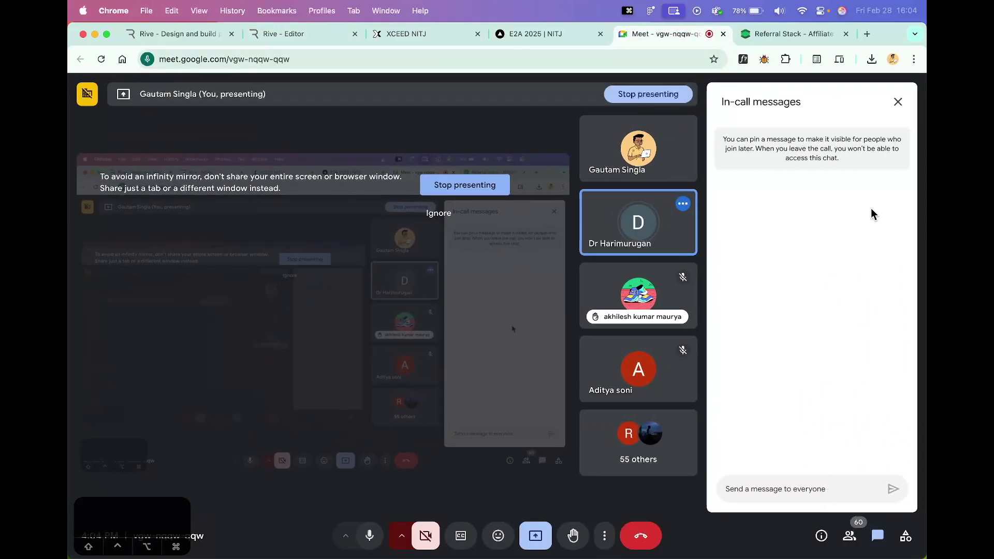
pyautogui.click(899, 105)
pyautogui.click(328, 39)
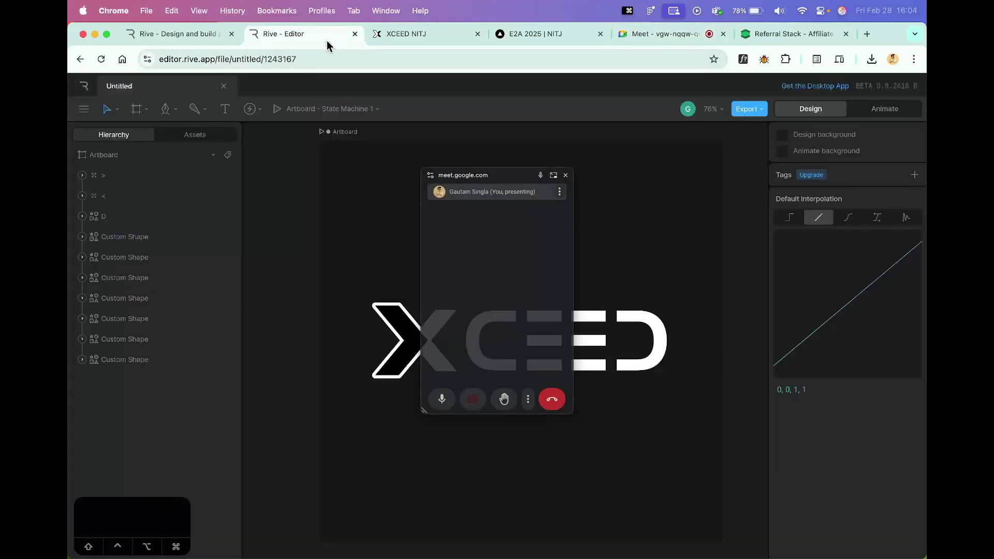
pyautogui.click(578, 156)
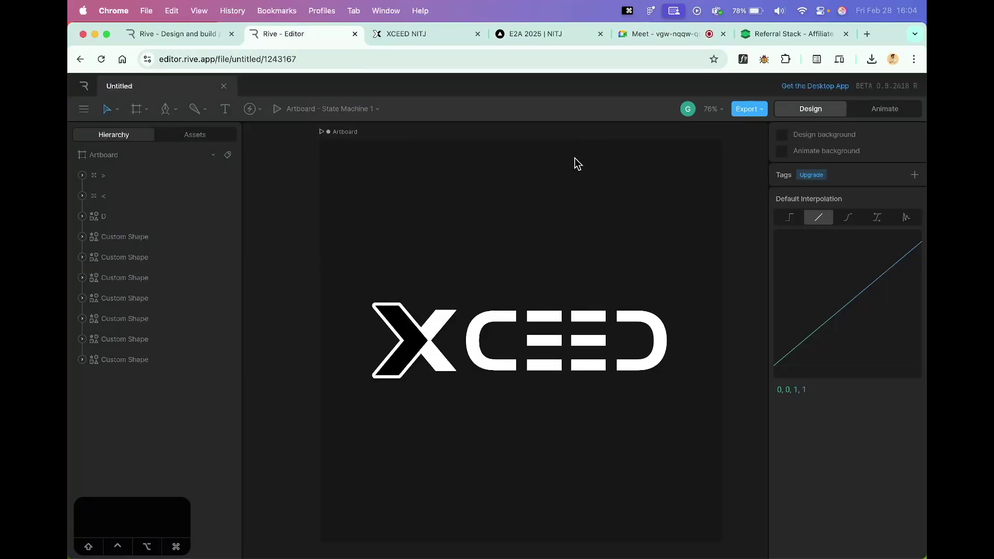
# View the file's assets list and return to the layer hierarchy
pyautogui.click(201, 138)
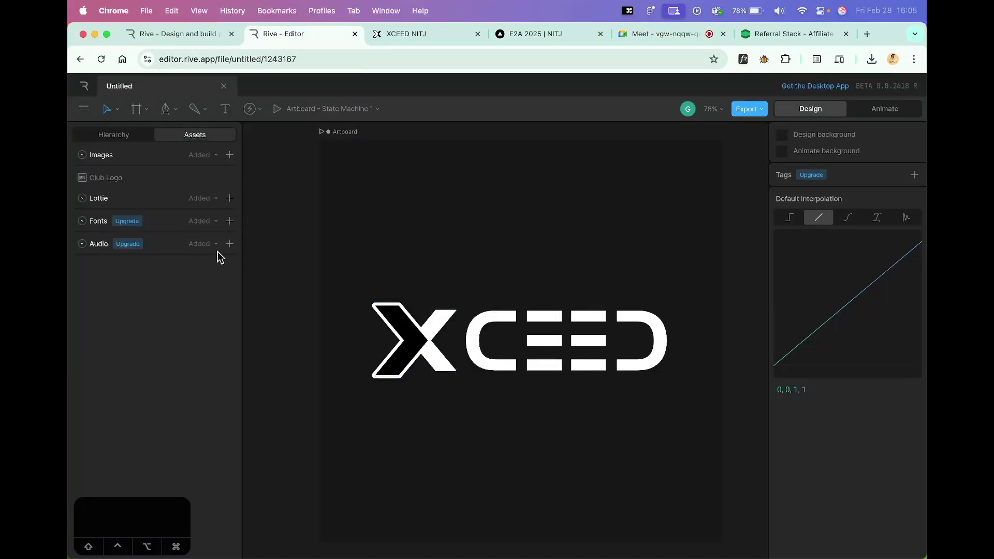
pyautogui.click(123, 138)
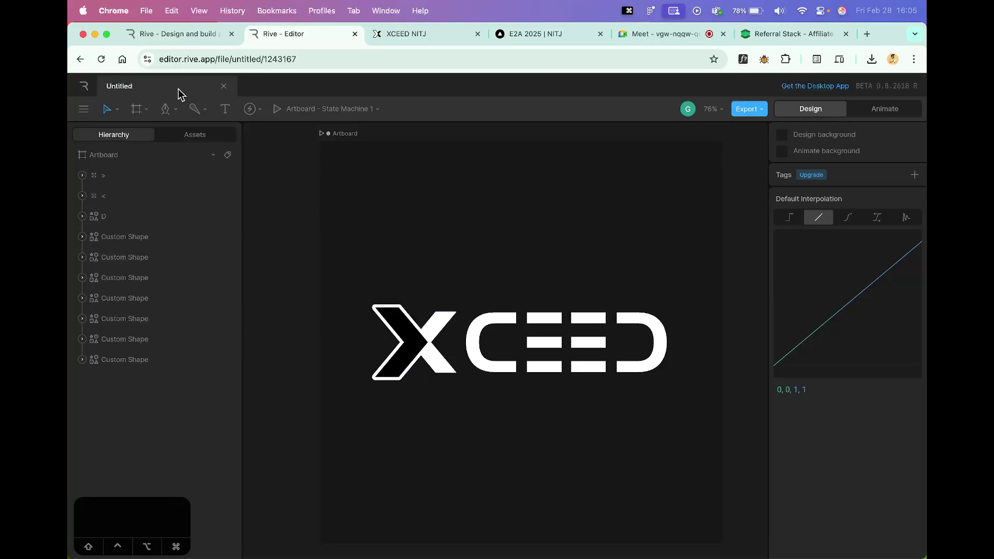
pyautogui.click(182, 137)
pyautogui.click(134, 136)
# Rename the bottom bar of the logo's second E as "E2B" and revert its accidental one-pixel downward shift
pyautogui.click(160, 236)
pyautogui.press('Return')
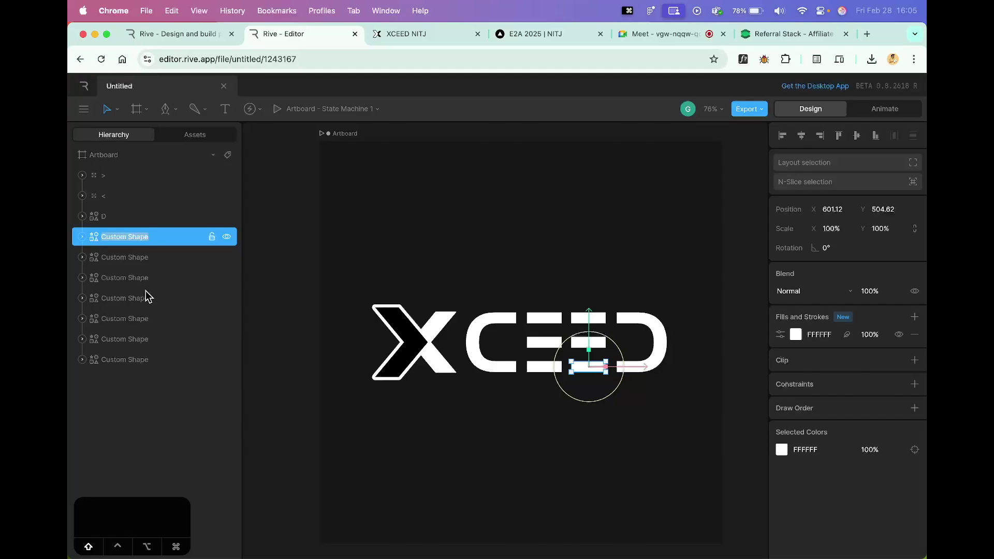
pyautogui.write('E2B')
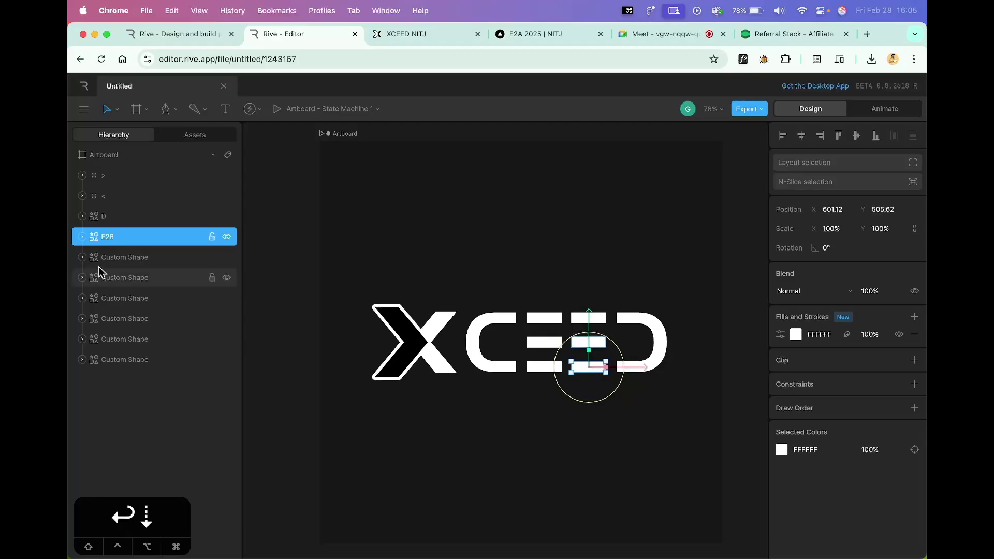
pyautogui.click(126, 259)
pyautogui.click(274, 293)
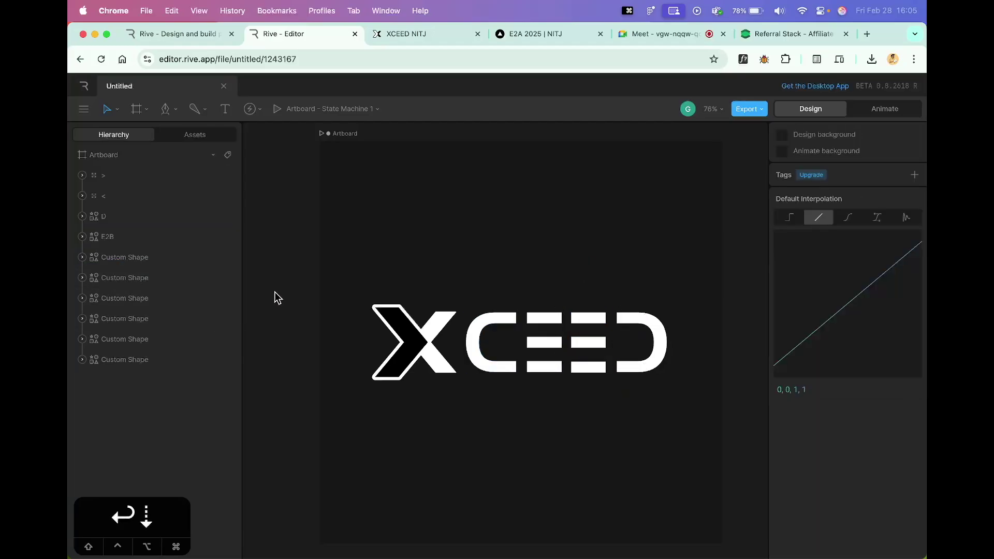
pyautogui.press('cmd+z')
pyautogui.press('cmd+z')
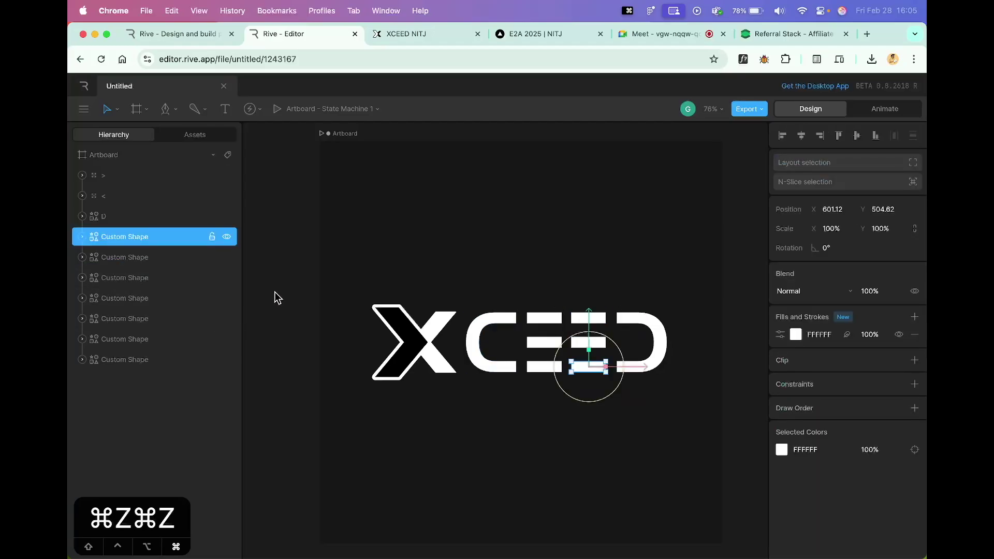
pyautogui.click(274, 253)
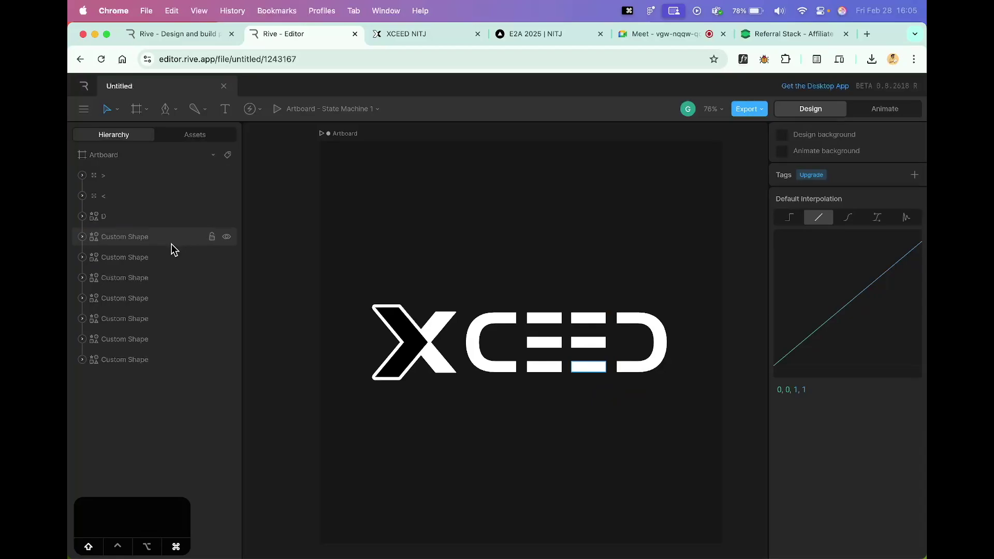
pyautogui.press('cmd+shift+z')
# Rename the second E's top bar as "E2T" and its middle bar as "E2M"
pyautogui.click(145, 258)
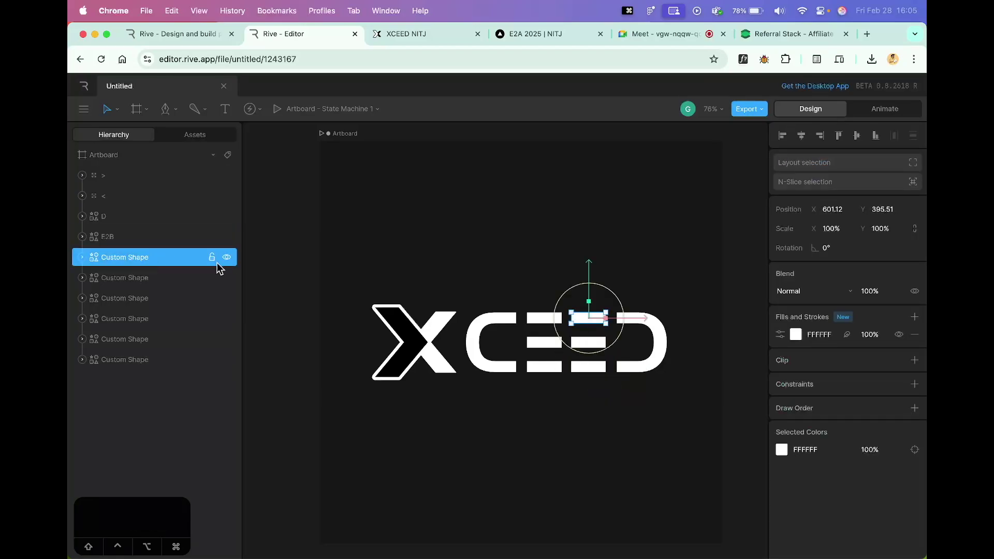
pyautogui.doubleClick(129, 259)
pyautogui.press('BackSpace')
pyautogui.write('E2T')
pyautogui.press('Return')
pyautogui.click(134, 280)
pyautogui.doubleClick(134, 280)
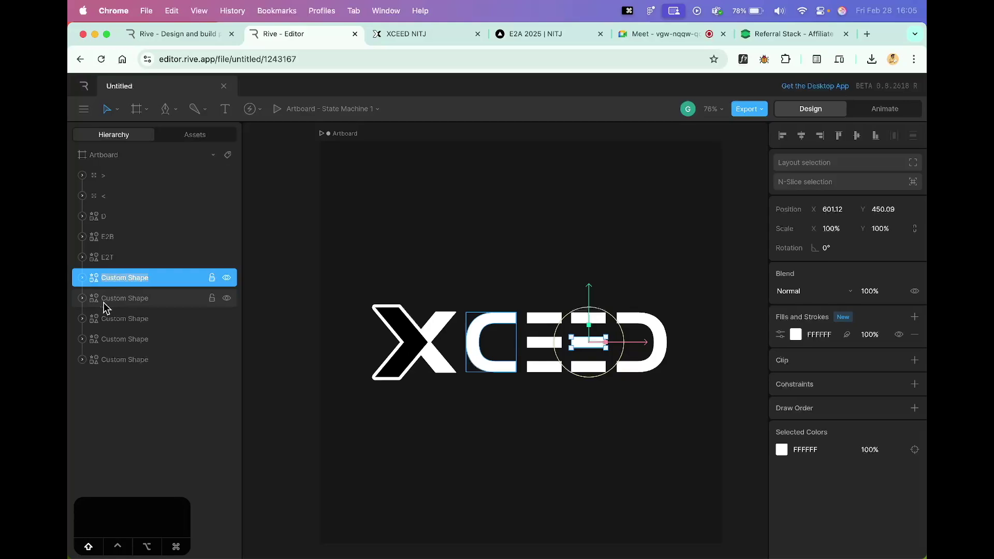
pyautogui.write('E2M')
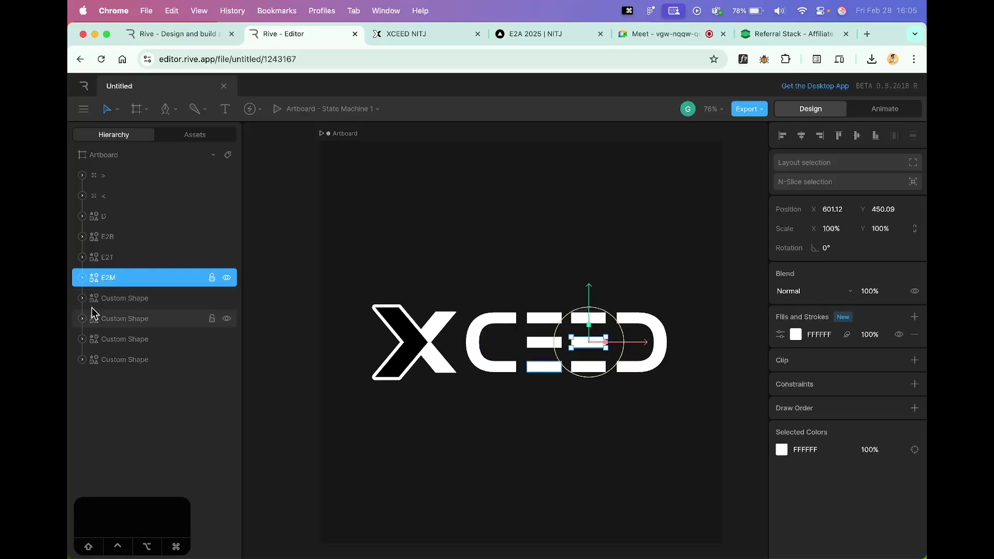
# Rename the custom shape of the letter C as "C" and the first E's bottom bar as "E1B"
pyautogui.click(120, 299)
pyautogui.doubleClick(132, 300)
pyautogui.write('C')
pyautogui.press('Return')
pyautogui.click(168, 326)
pyautogui.doubleClick(153, 324)
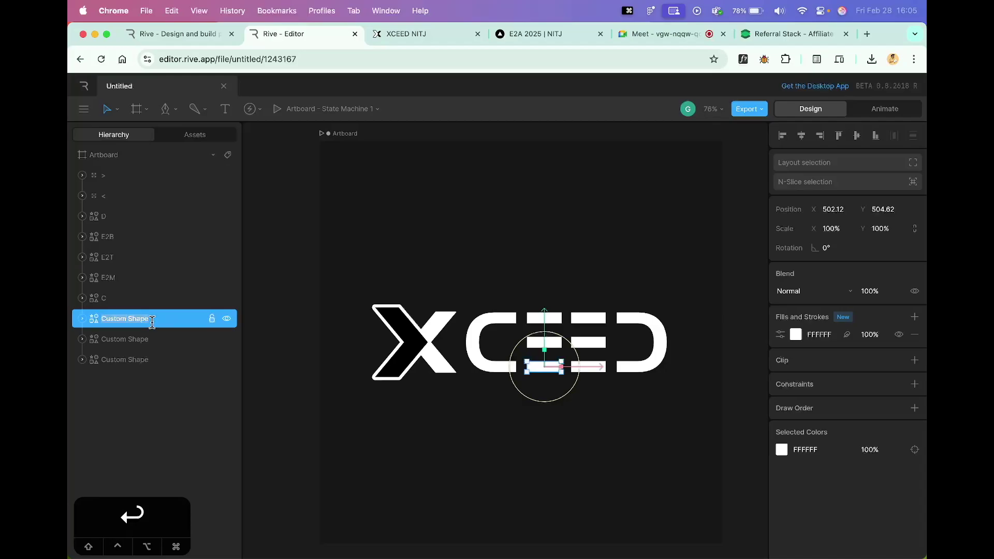
pyautogui.write('E1B')
# Rename the first E's top bar as "E1T" and its middle bar as "E1M"
pyautogui.click(137, 335)
pyautogui.doubleClick(164, 335)
pyautogui.write('E')
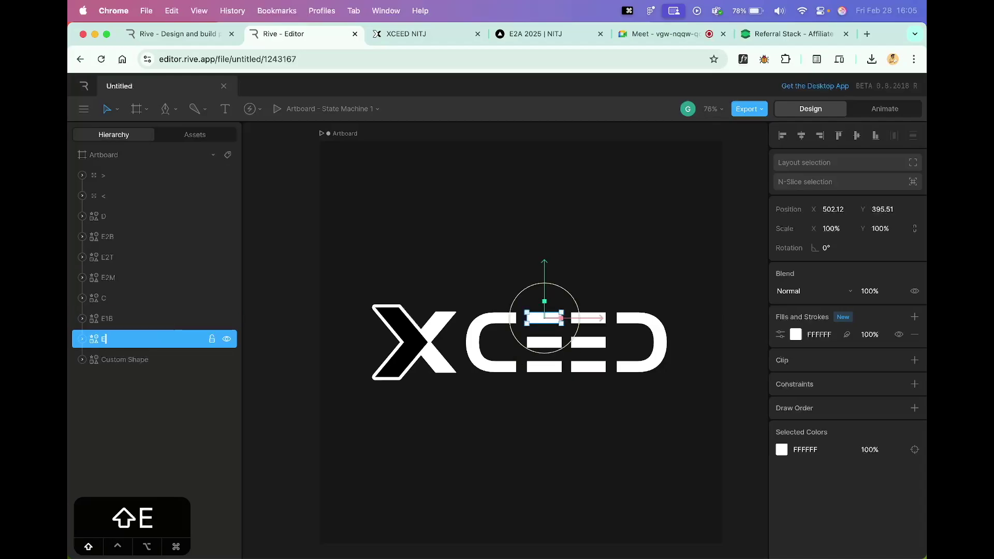
pyautogui.write('1t')
pyautogui.press('BackSpace')
pyautogui.write('T')
pyautogui.press('Return')
pyautogui.doubleClick(146, 359)
pyautogui.write('E1M')
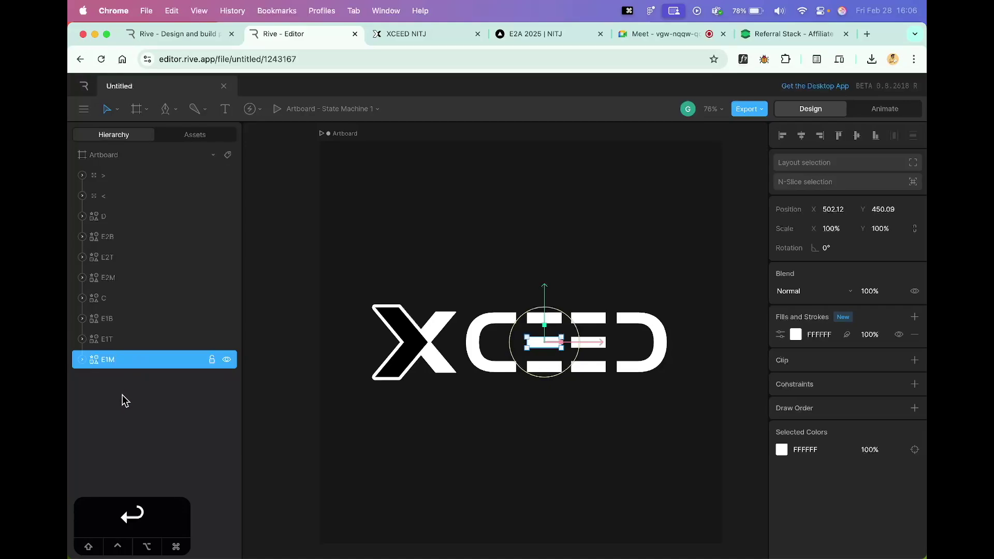
# Group the eight shapes from D through E1M and rename the group "CEED"
pyautogui.click(133, 221)
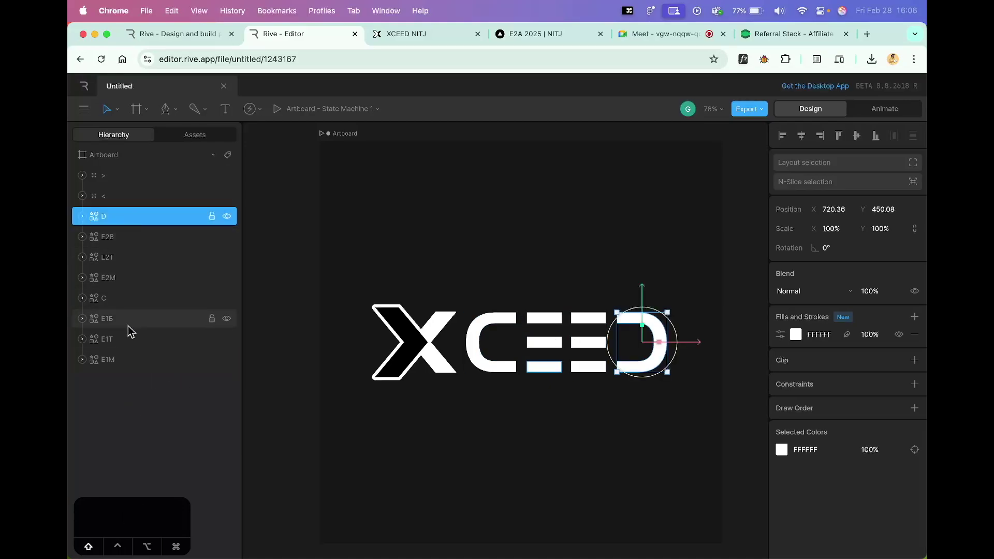
pyautogui.keyDown('shift'); pyautogui.click(127, 360); pyautogui.keyUp('shift')
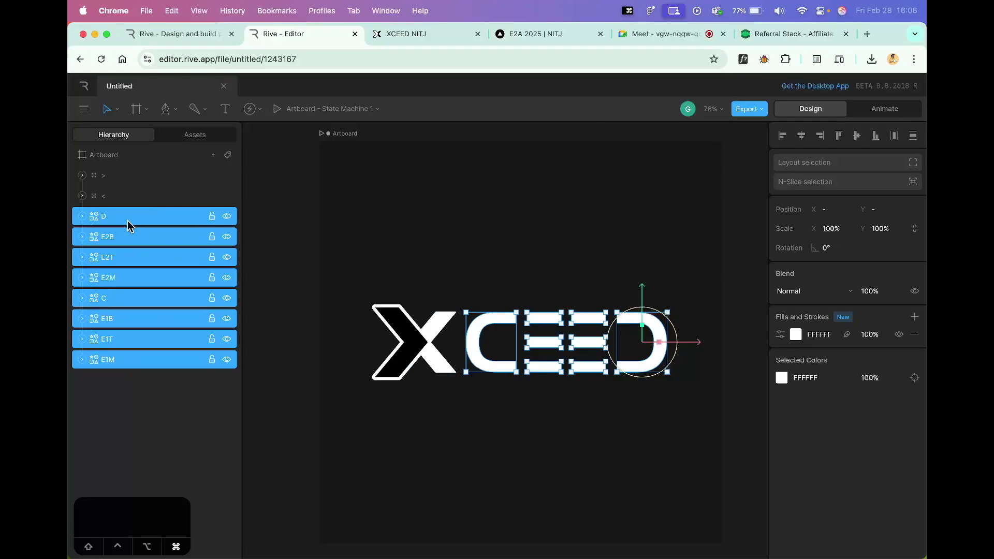
pyautogui.press('super+g')
pyautogui.doubleClick(110, 221)
pyautogui.write('CEED')
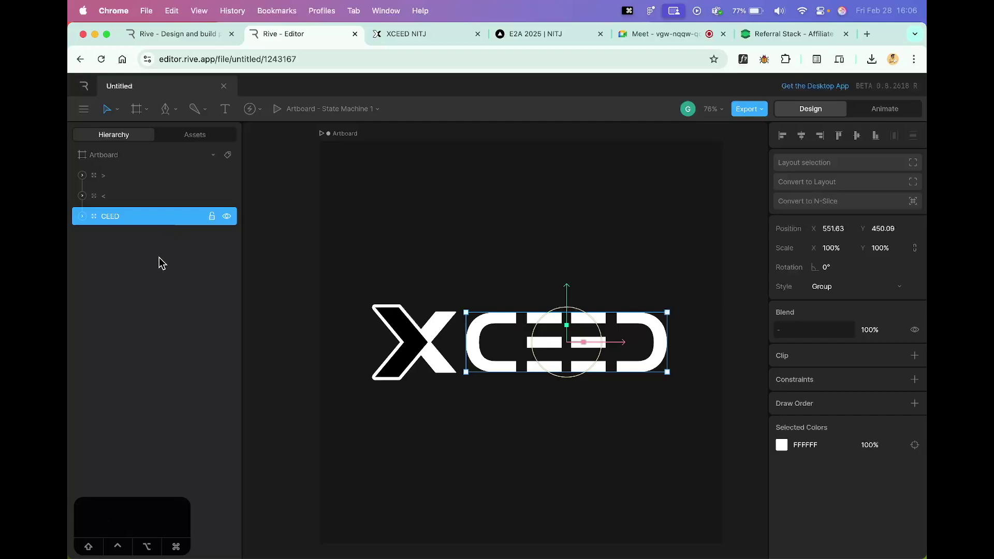
pyautogui.click(317, 306)
pyautogui.hscroll(2, 386, 276)
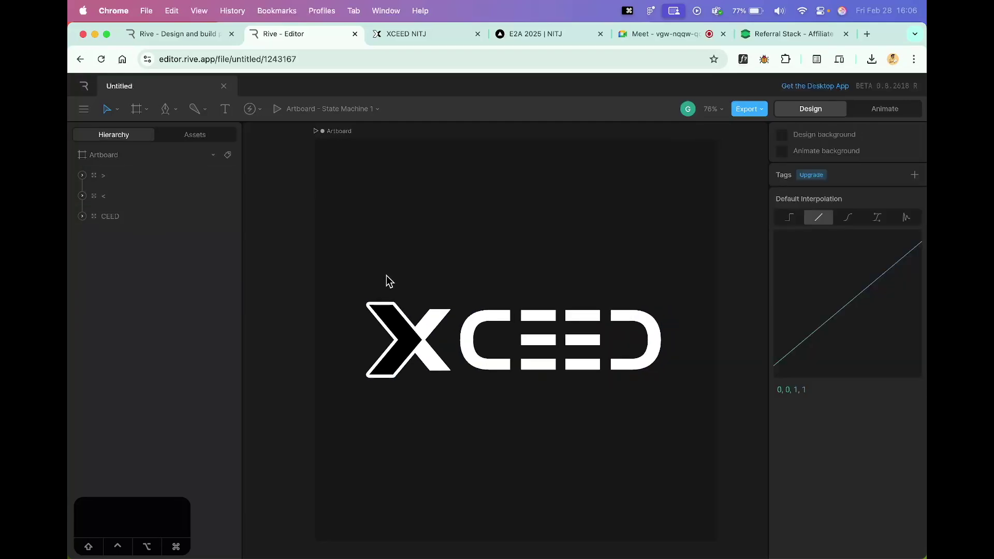
pyautogui.scroll(1, 387, 279)
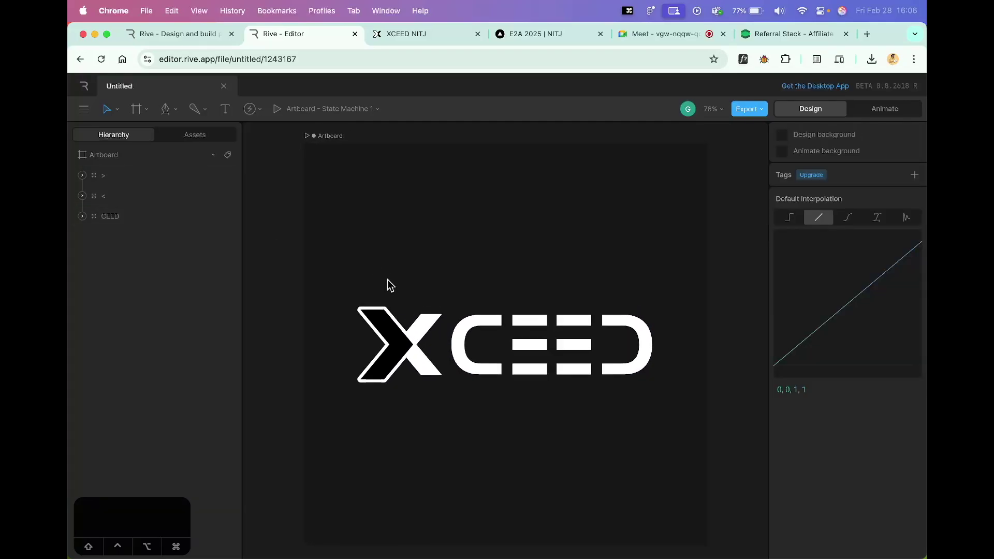
pyautogui.hscroll(2, 517, 492)
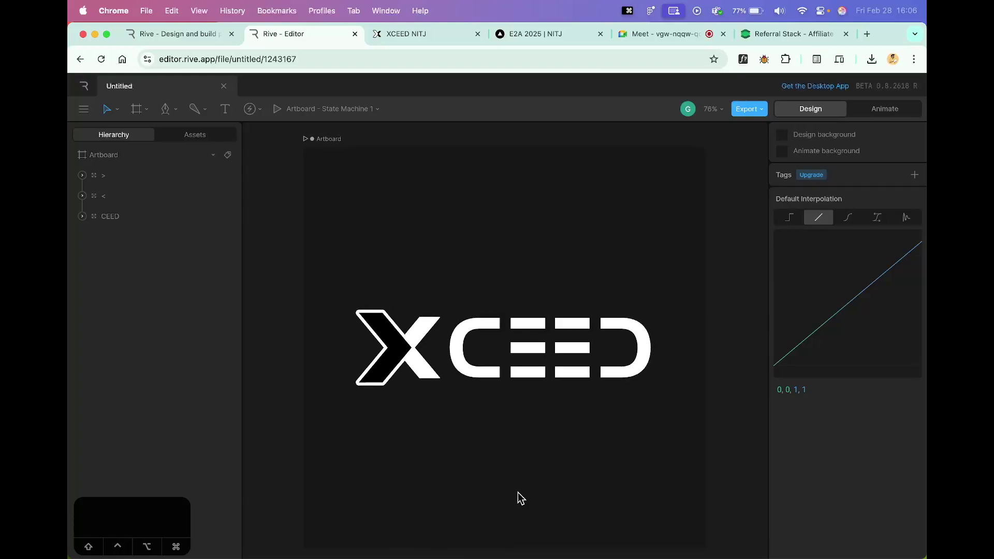
pyautogui.hscroll(2, 543, 411)
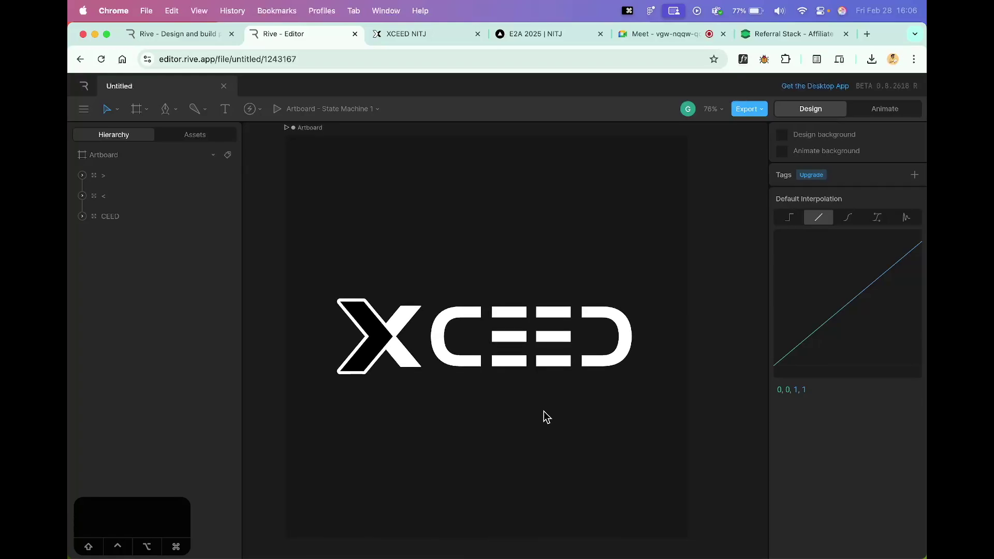
# Change the artboard's fill to a radial gradient and move its start point to about X 463, Y 450
pyautogui.click(310, 143)
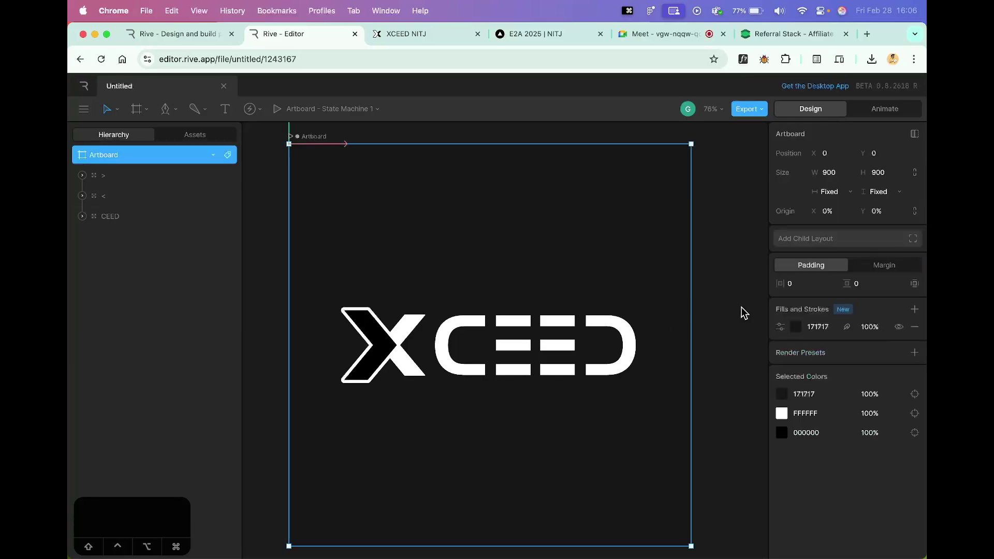
pyautogui.click(796, 328)
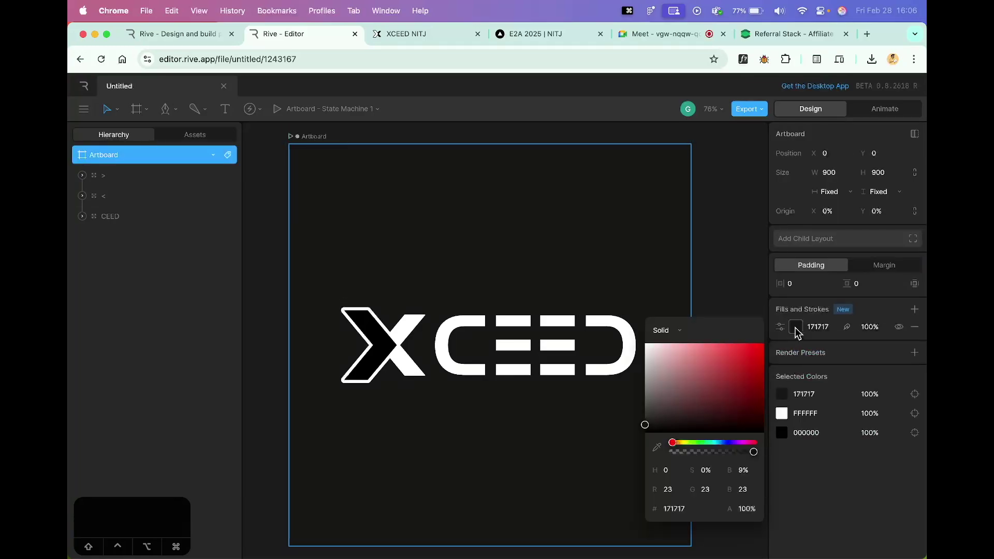
pyautogui.click(667, 330)
pyautogui.click(673, 343)
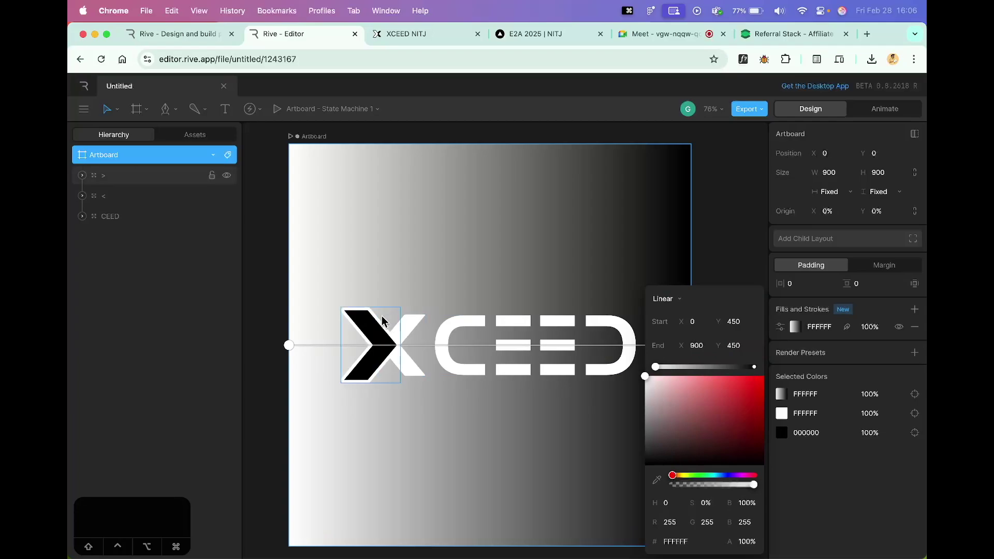
pyautogui.click(677, 300)
pyautogui.click(670, 331)
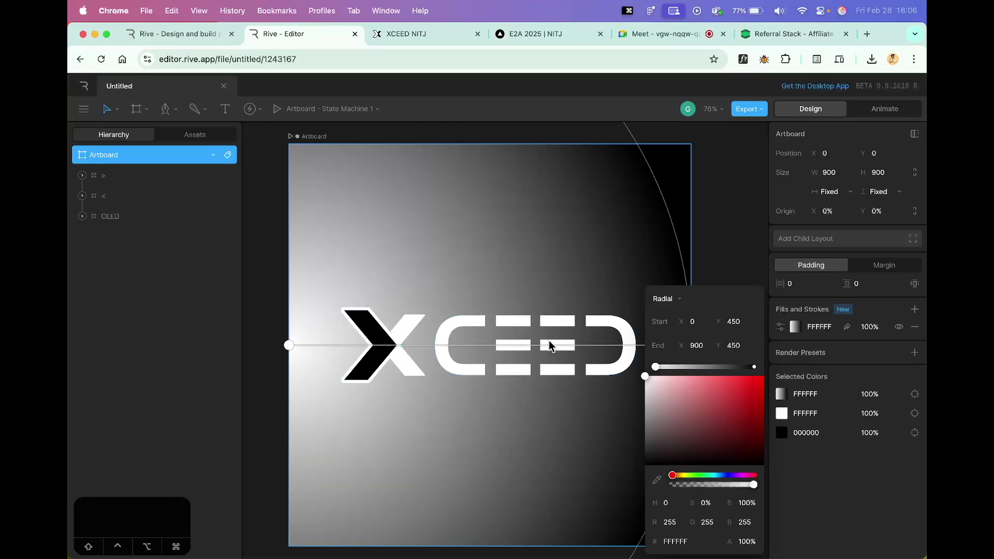
pyautogui.moveTo(375, 351); pyautogui.dragTo(498, 348)
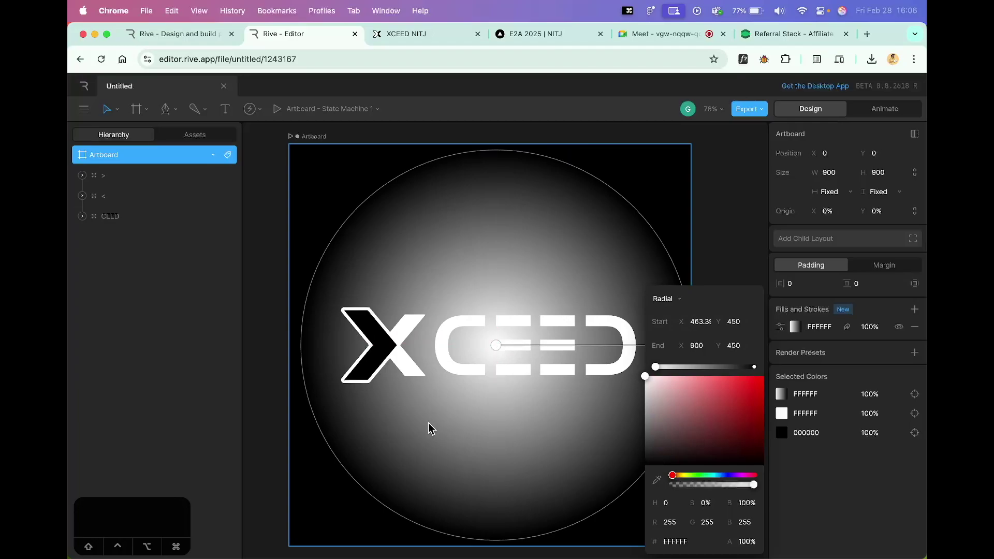
# Set the artboard gradient's start colour to 262626 and its end colour to 111111, and reselect the start stop
pyautogui.moveTo(663, 417); pyautogui.dragTo(638, 453)
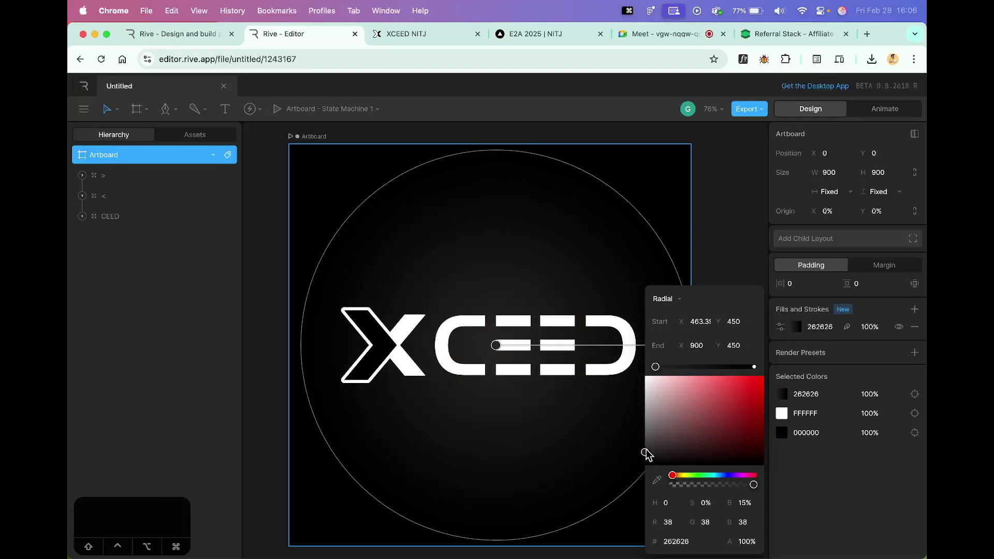
pyautogui.click(756, 365)
pyautogui.click(700, 540)
pyautogui.write('111')
pyautogui.press('Return')
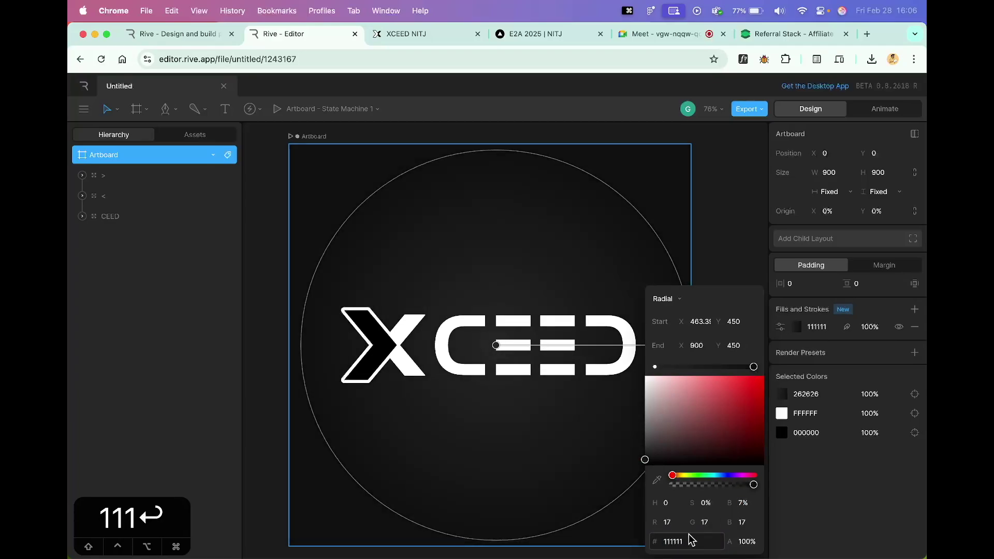
pyautogui.click(655, 367)
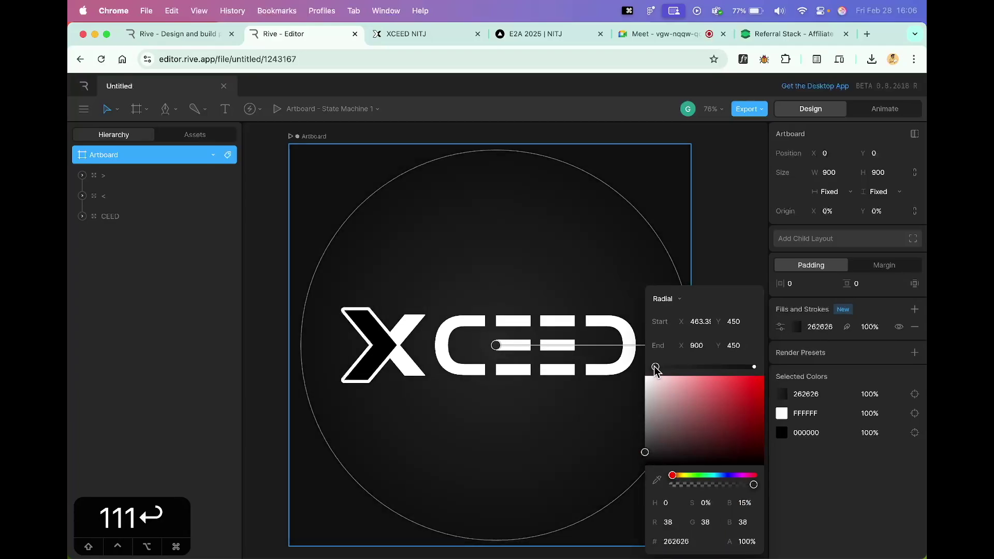
# Set the artboard gradient's start colour to 222222 and leave the artboard deselected
pyautogui.click(684, 542)
pyautogui.write('222')
pyautogui.press('Return')
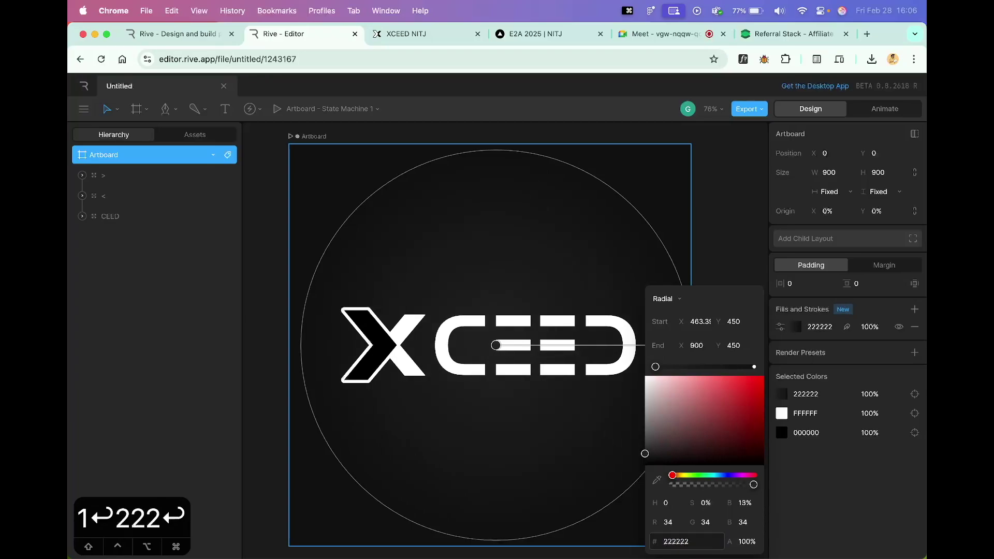
pyautogui.click(697, 258)
pyautogui.scroll(1, 555, 363)
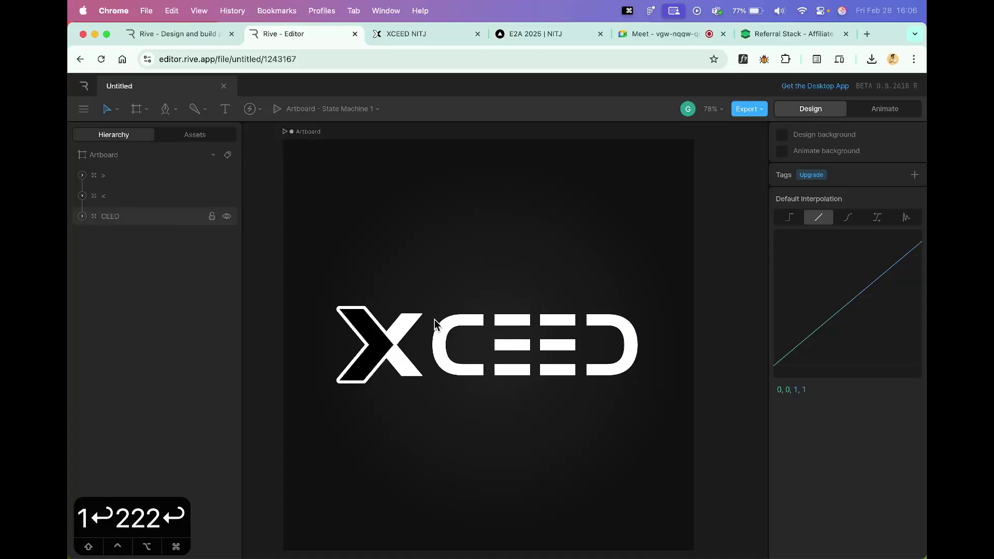
pyautogui.hscroll(-1, 421, 280)
pyautogui.scroll(-1, 392, 281)
pyautogui.click(384, 343)
pyautogui.click(385, 418)
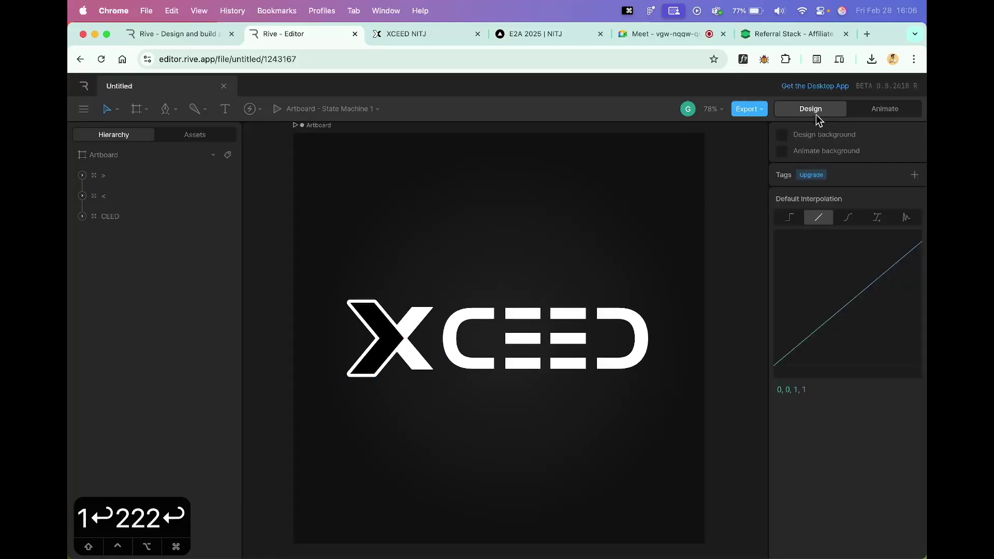
# Switch the editor to Animate mode and frame the XCEED logo in the canvas above the state machine
pyautogui.click(880, 107)
pyautogui.scroll(-2, 545, 234)
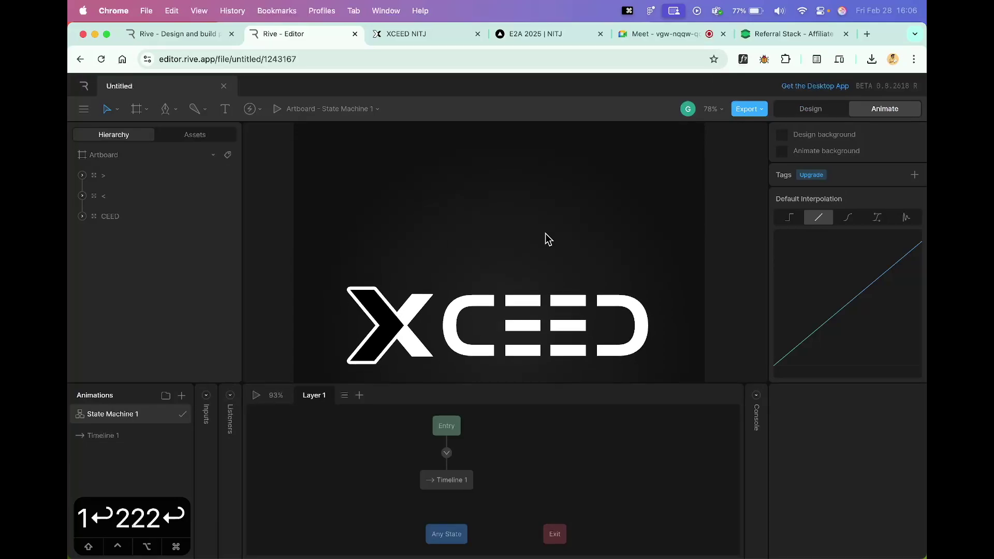
pyautogui.scroll(-2, 529, 218)
pyautogui.press('space')
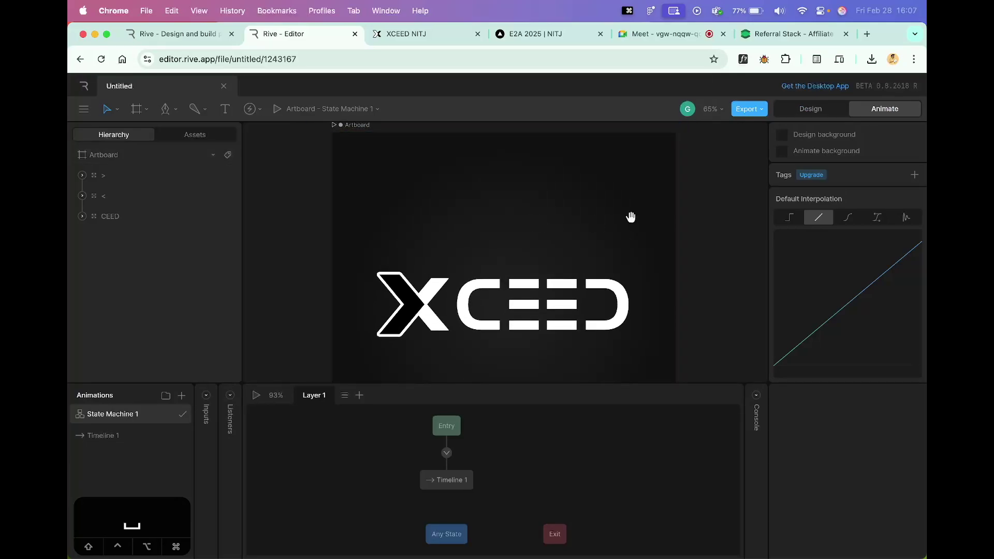
pyautogui.moveTo(632, 216); pyautogui.dragTo(614, 184)
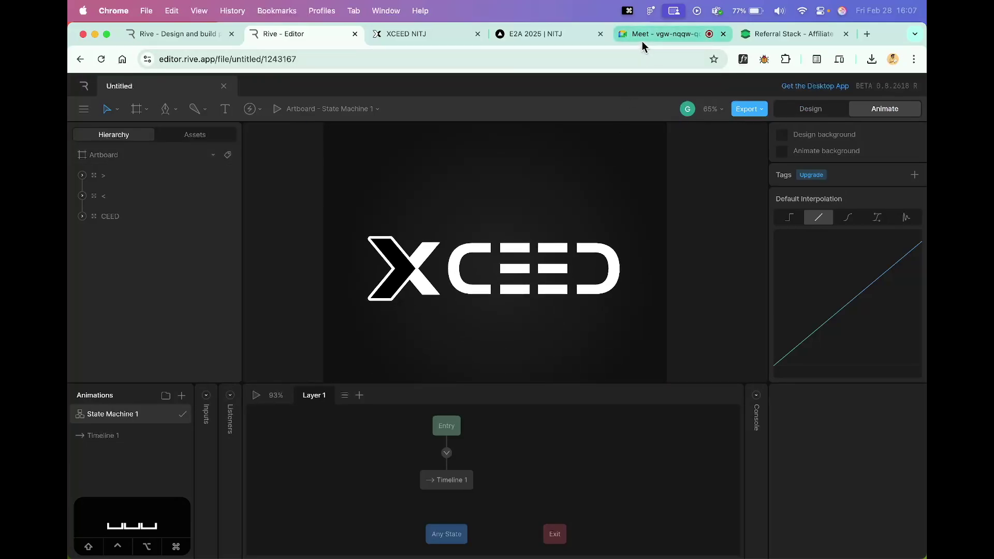
pyautogui.scroll(-1, 567, 228)
pyautogui.scroll(3, 535, 209)
pyautogui.moveTo(544, 200); pyautogui.dragTo(549, 172)
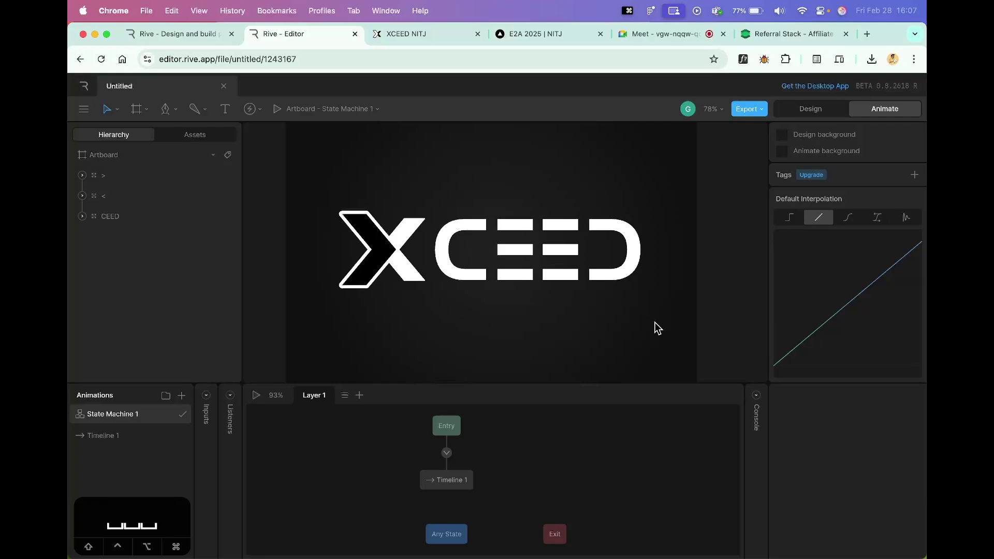
# Search the web for "cpp" in a new browser tab and open the W3Schools C++ Tutorial at its first code example
pyautogui.press('cmd+t')
pyautogui.write('cpp')
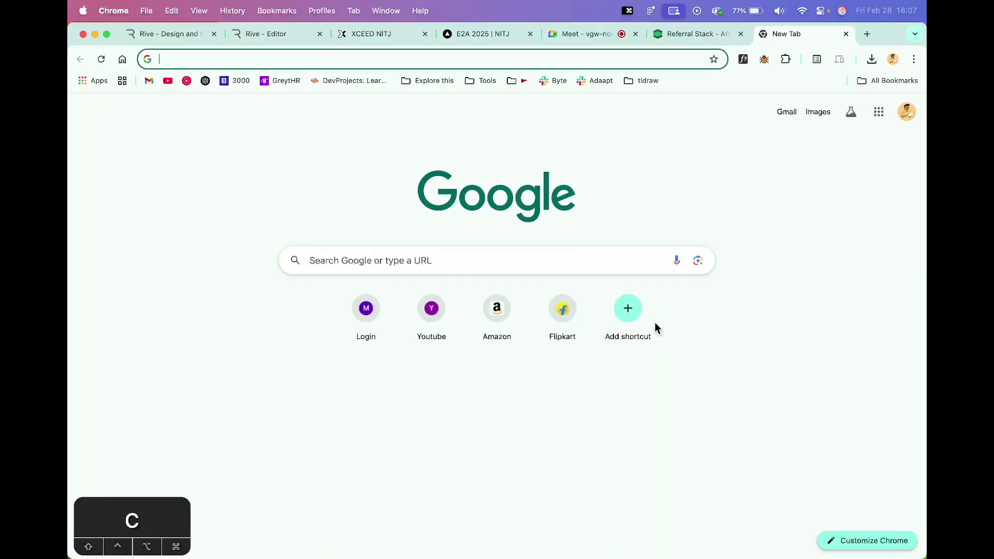
pyautogui.press('Return')
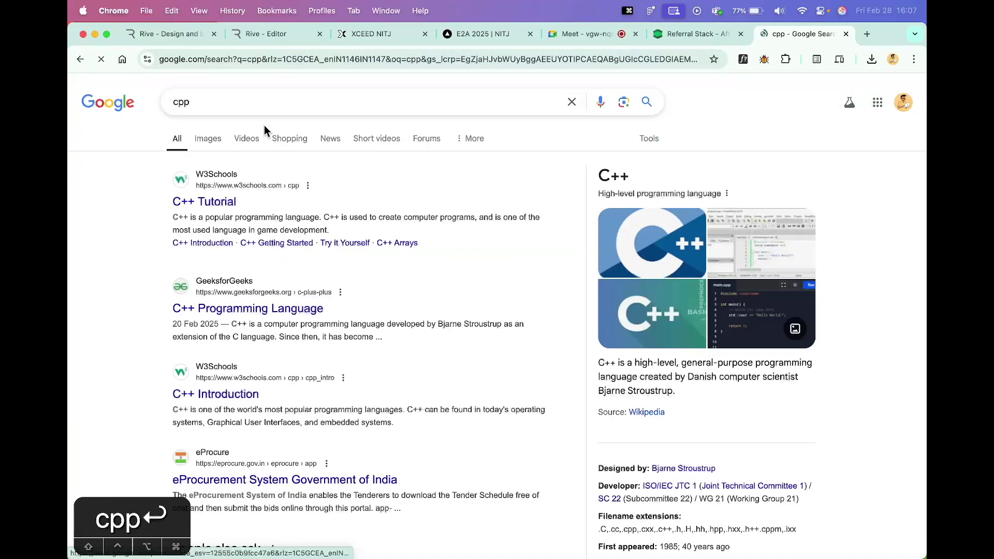
pyautogui.click(205, 204)
pyautogui.scroll(-6, 371, 229)
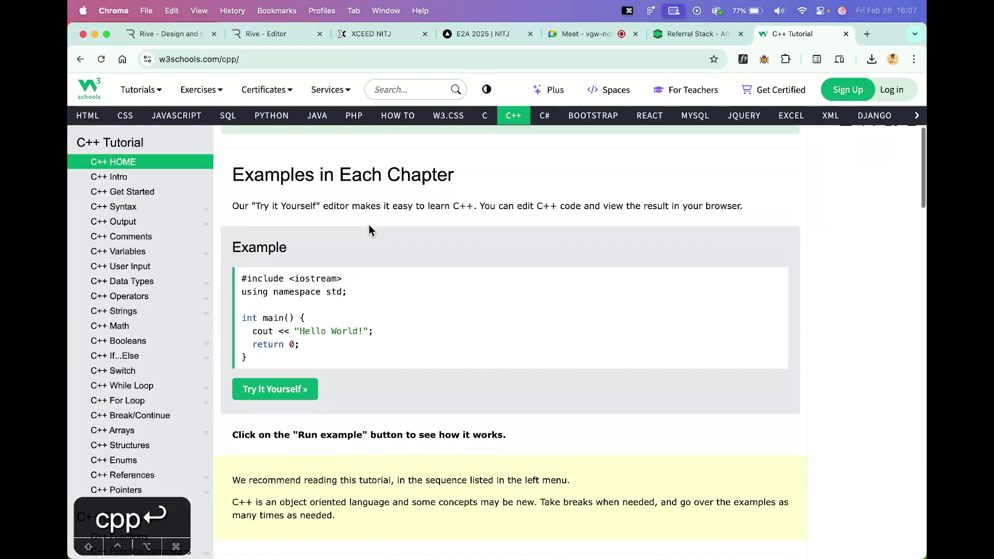
# Examine the Hello World example's main function on the W3Schools page, highlighting its code lines
pyautogui.moveTo(234, 274); pyautogui.dragTo(289, 367)
pyautogui.click(307, 366)
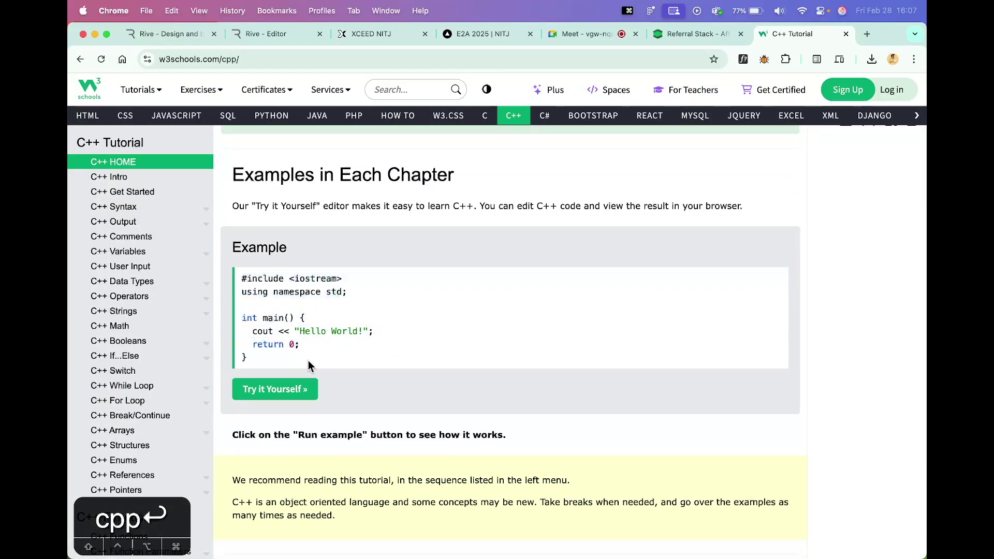
pyautogui.scroll(-1, 308, 365)
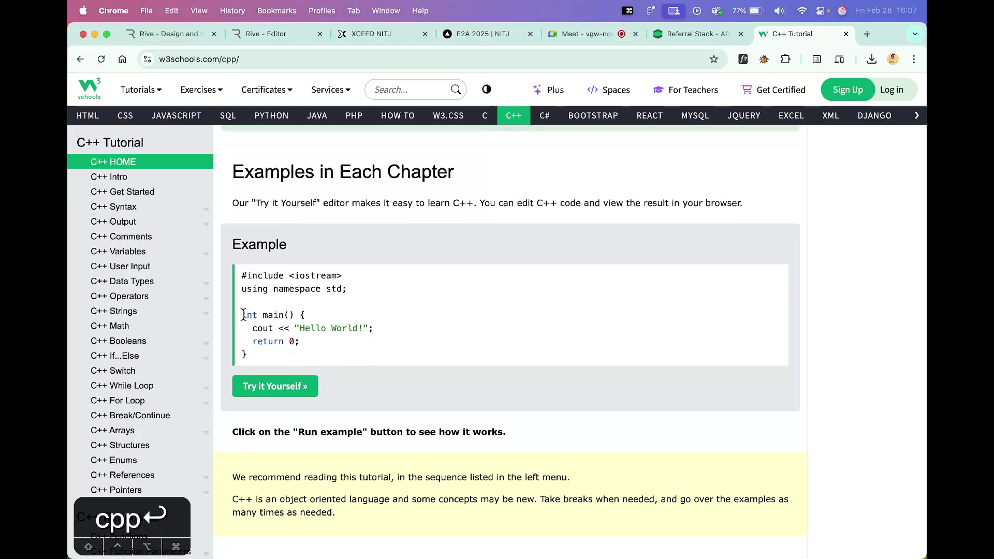
pyautogui.moveTo(254, 352); pyautogui.dragTo(237, 312)
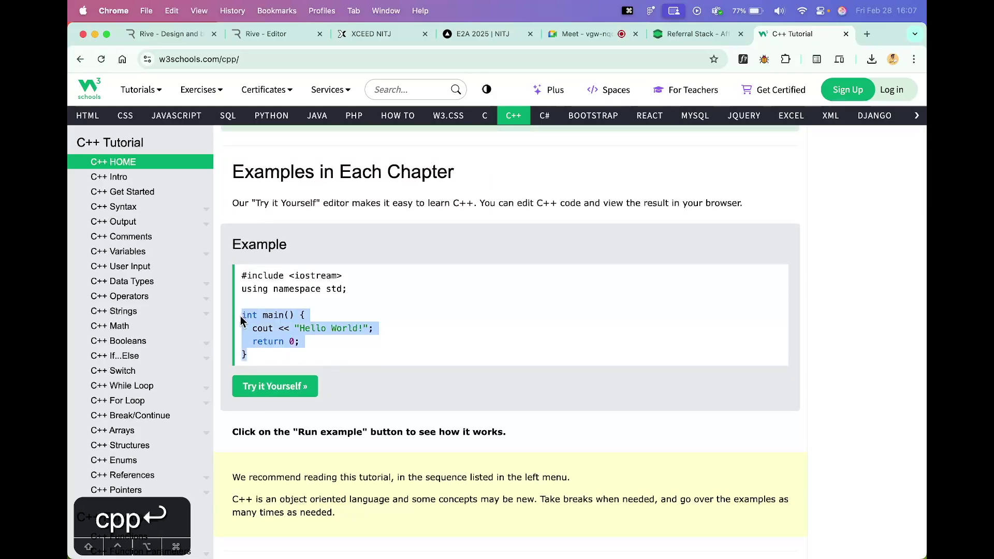
pyautogui.click(258, 359)
pyautogui.doubleClick(265, 328)
pyautogui.click(266, 328)
pyautogui.doubleClick(275, 314)
pyautogui.click(280, 328)
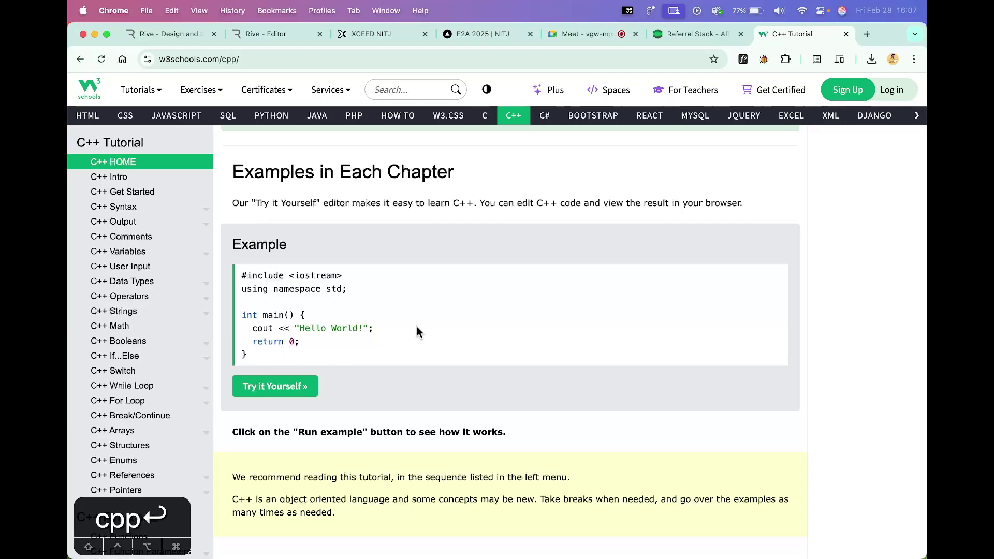
pyautogui.scroll(1, 459, 306)
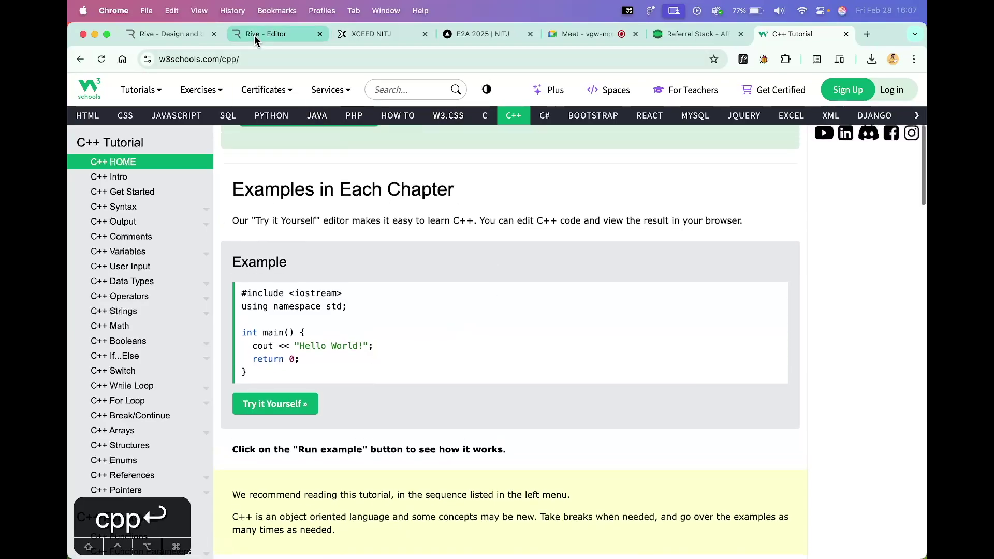
# Return to the Rive editor and open Timeline 1 for keyframing
pyautogui.click(256, 33)
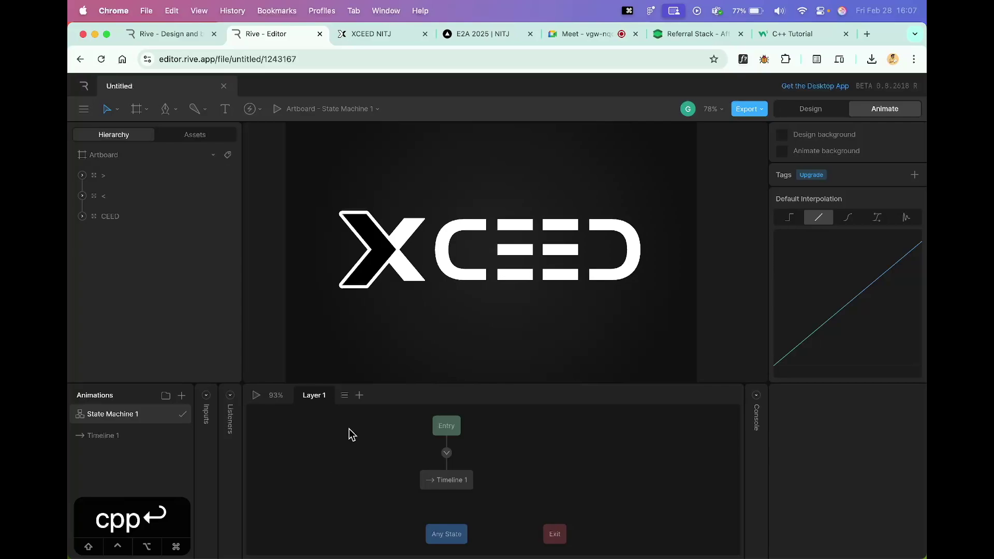
pyautogui.click(573, 34)
pyautogui.click(266, 35)
pyautogui.moveTo(514, 160); pyautogui.dragTo(849, 269)
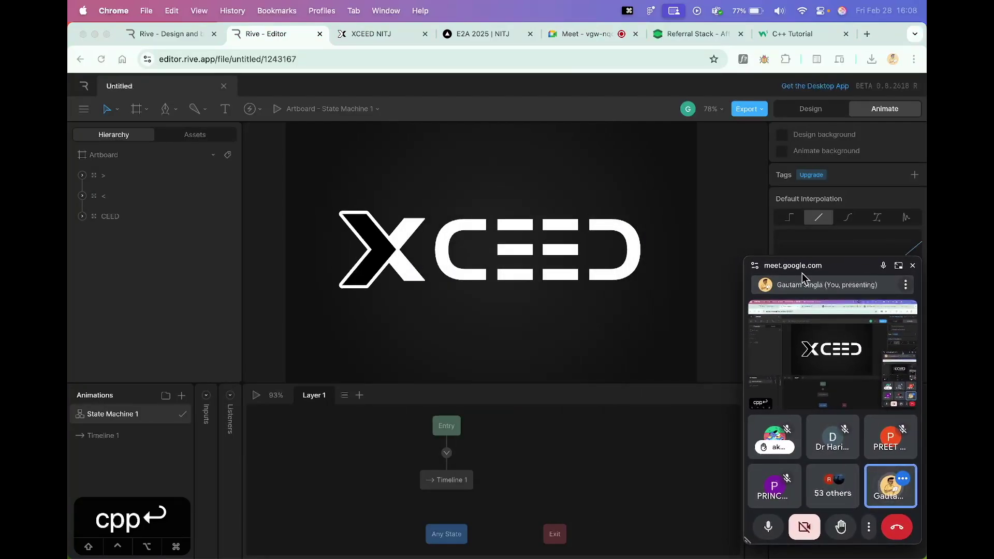
pyautogui.click(142, 438)
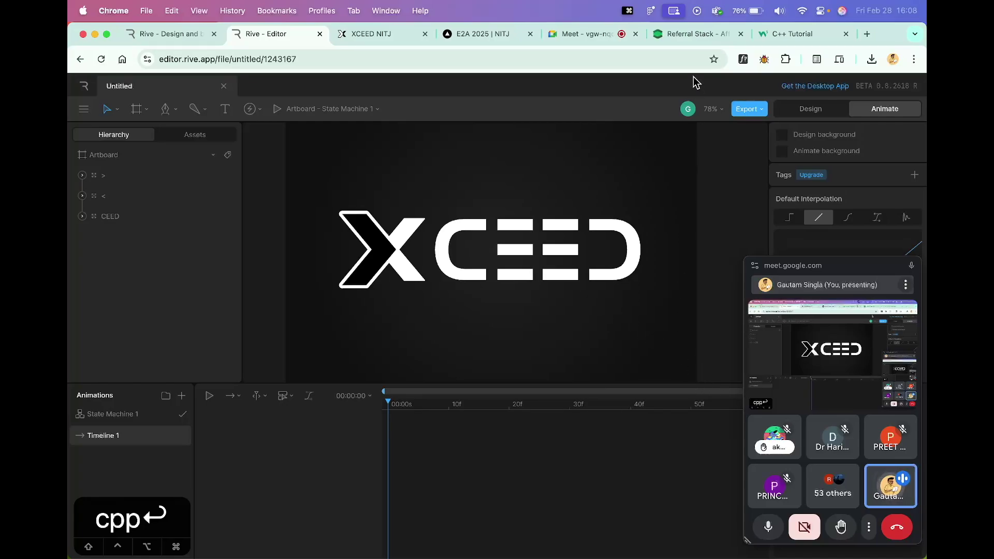
# Check the current screen-sharing preview and close the floating Google Meet window
pyautogui.click(674, 13)
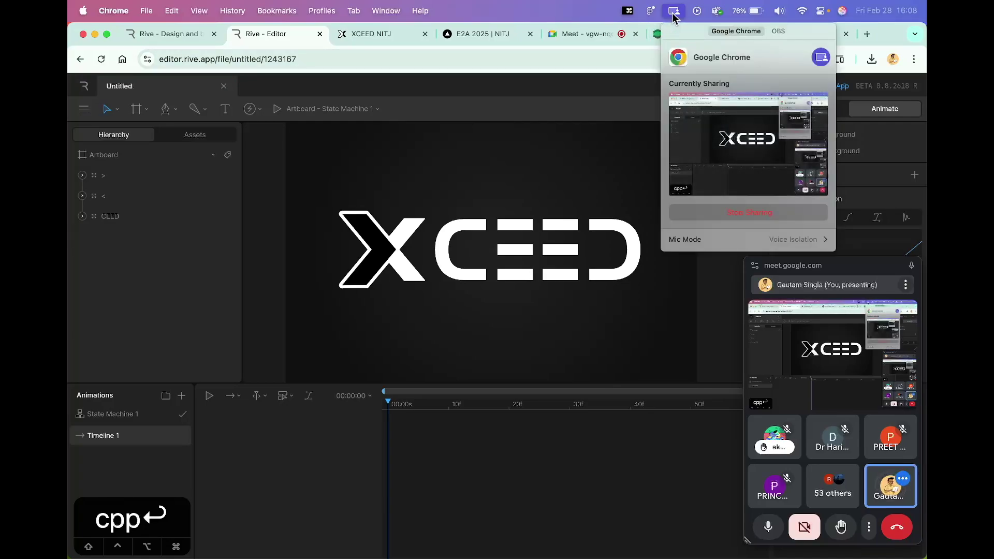
pyautogui.click(711, 248)
pyautogui.click(605, 281)
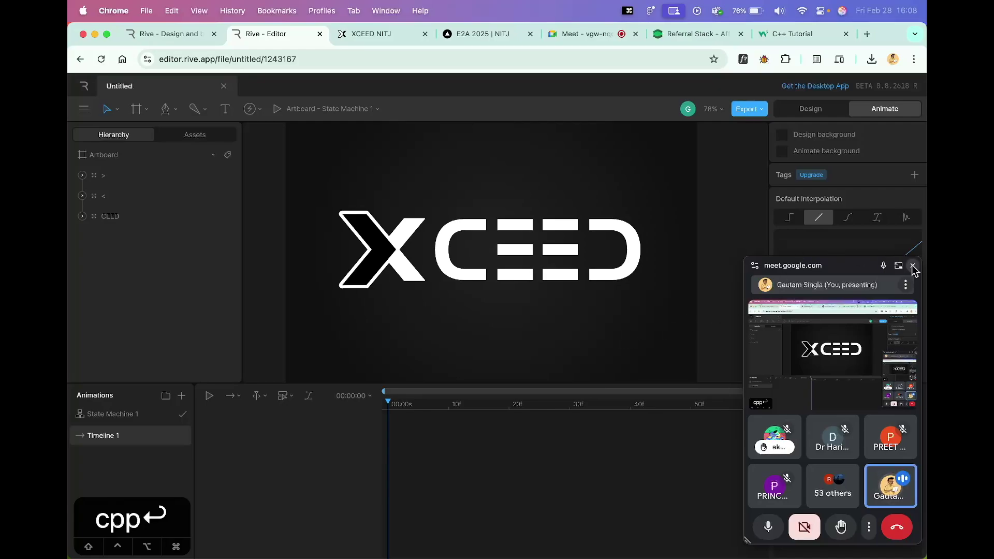
pyautogui.click(912, 266)
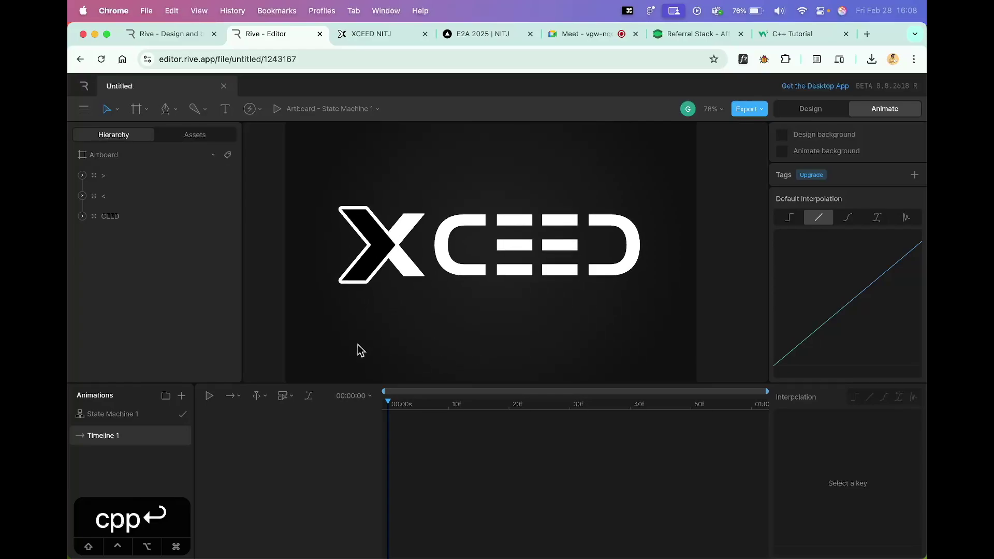
pyautogui.click(375, 264)
pyautogui.click(377, 341)
pyautogui.click(376, 268)
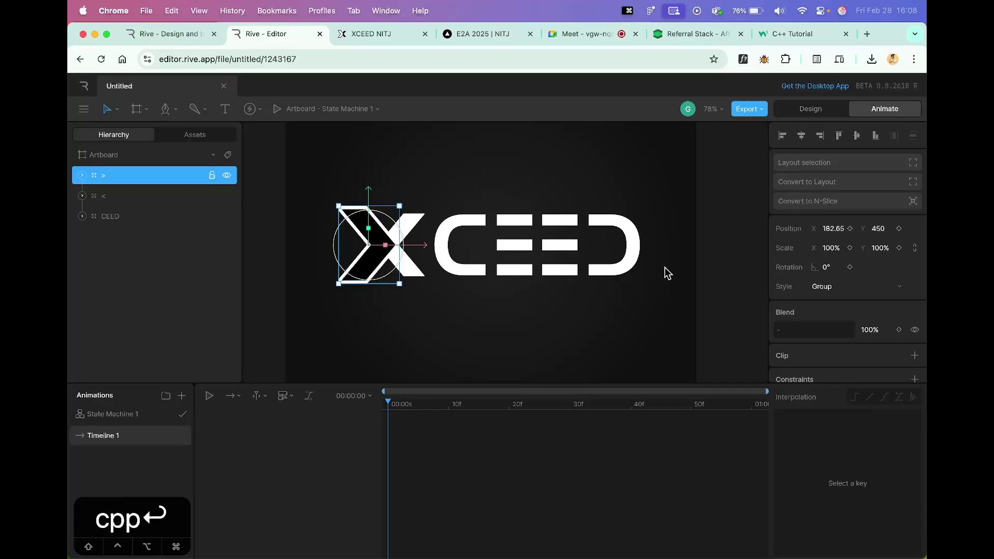
pyautogui.click(561, 310)
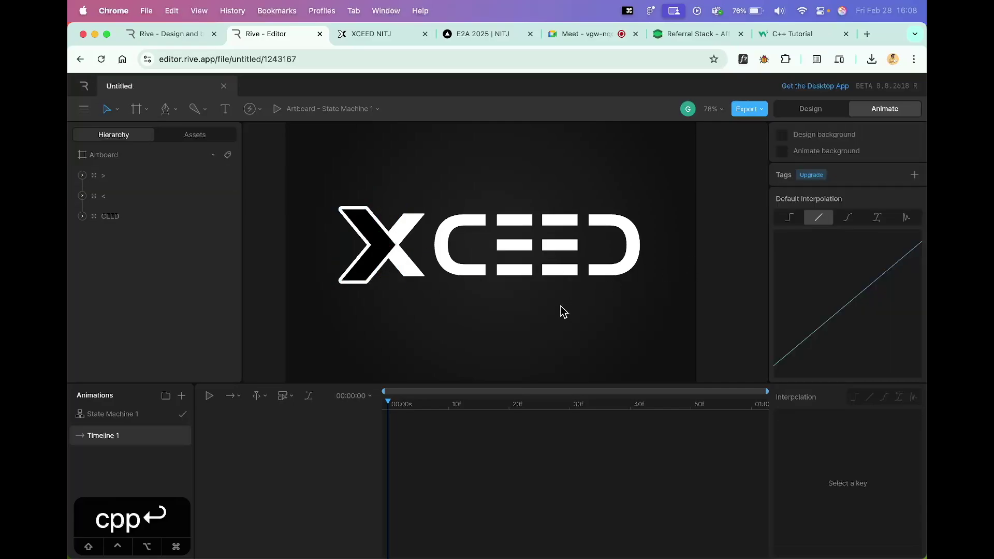
pyautogui.click(389, 248)
pyautogui.click(387, 335)
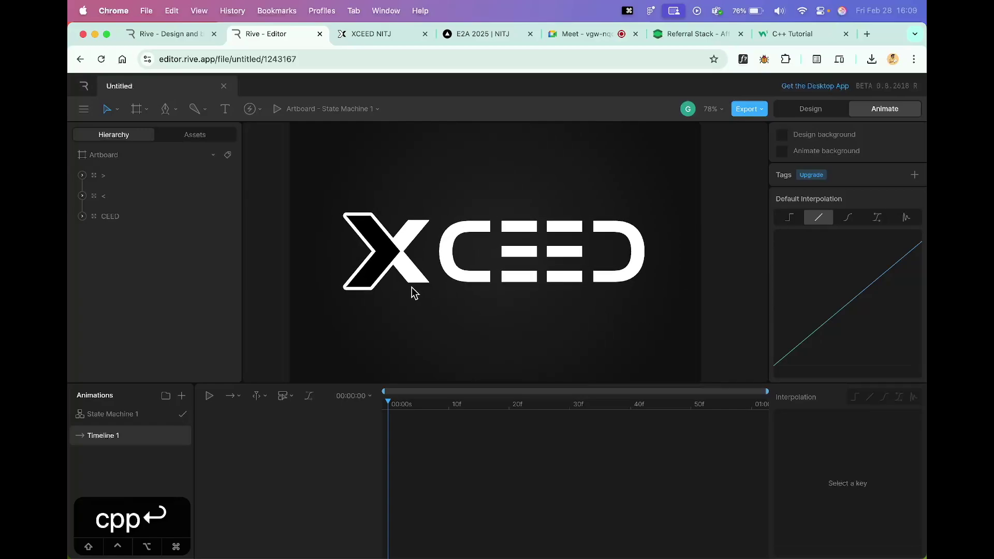
# Select the ">" group and key its X position at frame 0 of Timeline 1
pyautogui.click(385, 272)
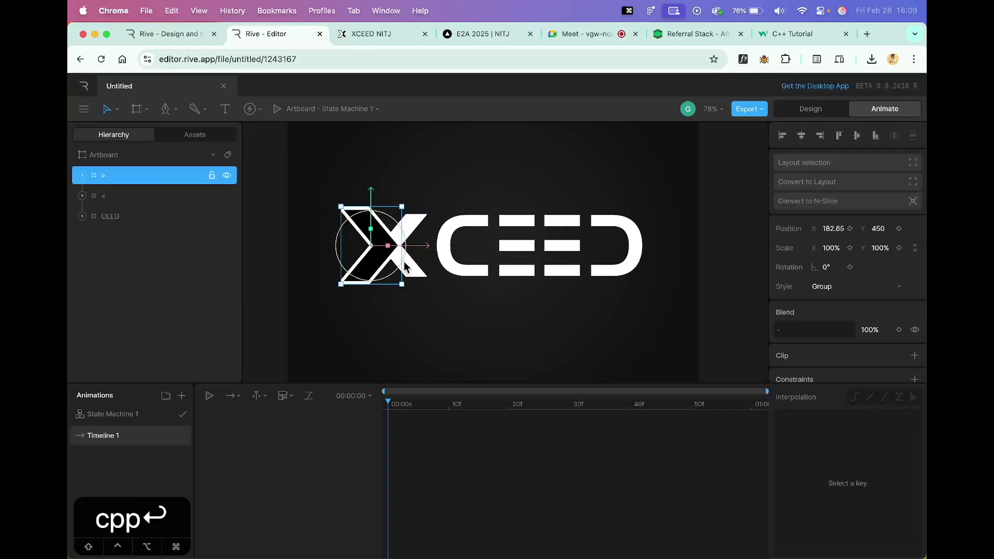
pyautogui.hscroll(-1, 679, 299)
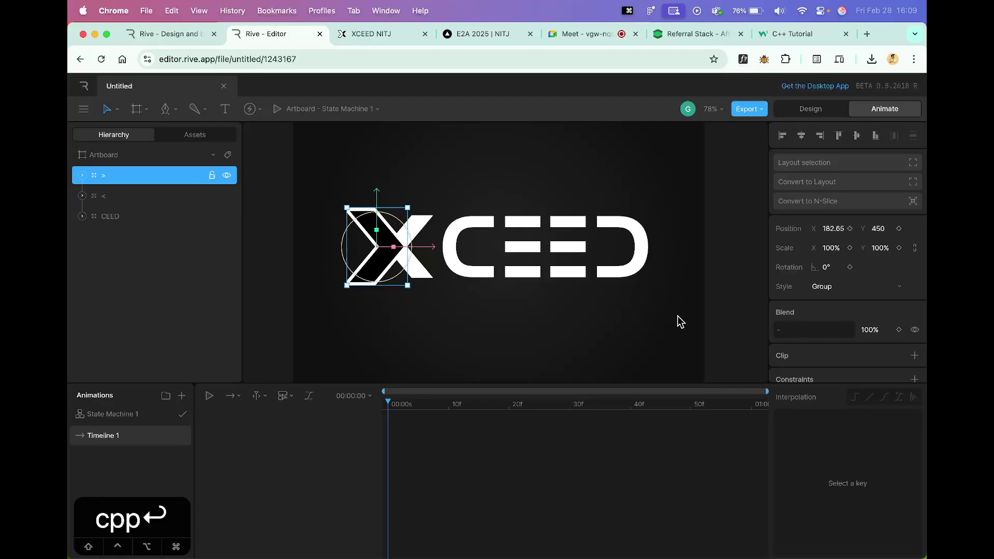
pyautogui.scroll(1, 677, 317)
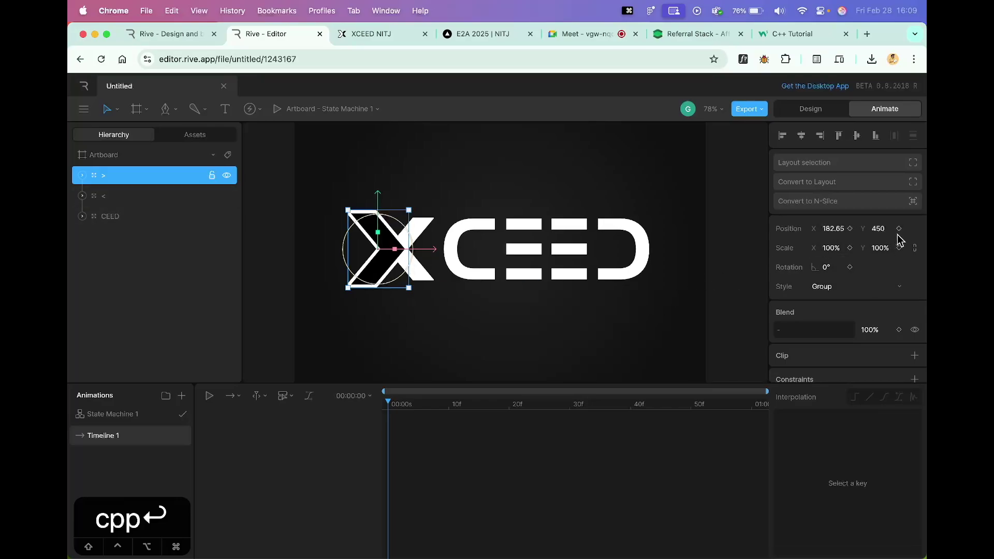
pyautogui.click(850, 229)
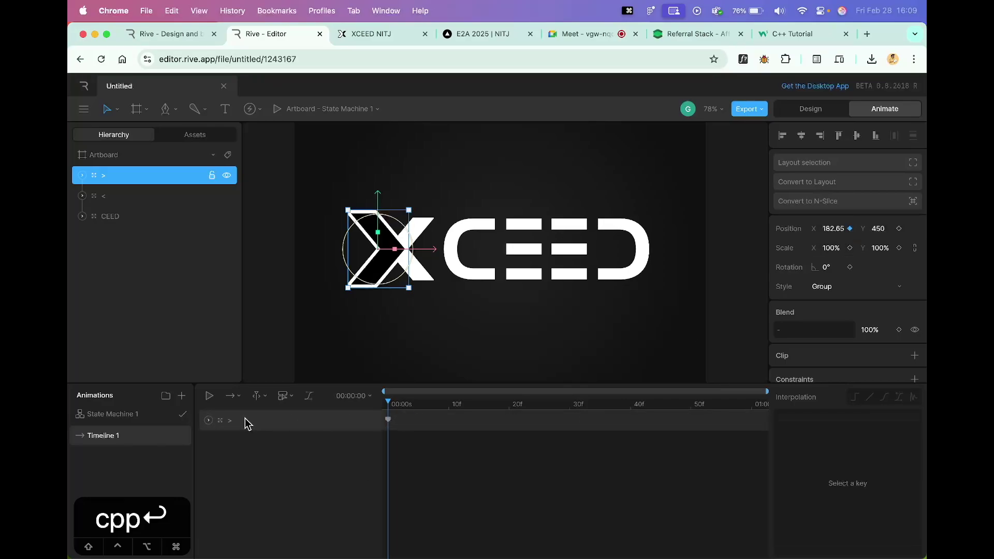
pyautogui.click(208, 420)
pyautogui.click(208, 421)
# At frame 10, move the ">" group horizontally over the letter D to about X 730.5, then deselect it
pyautogui.moveTo(390, 406); pyautogui.dragTo(448, 410)
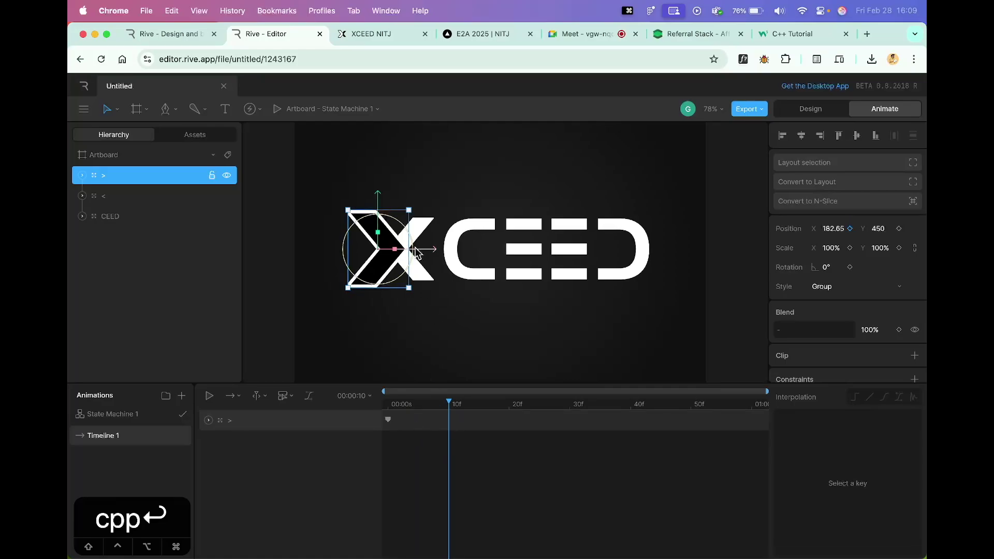
pyautogui.moveTo(416, 252); pyautogui.dragTo(671, 254)
pyautogui.click(605, 329)
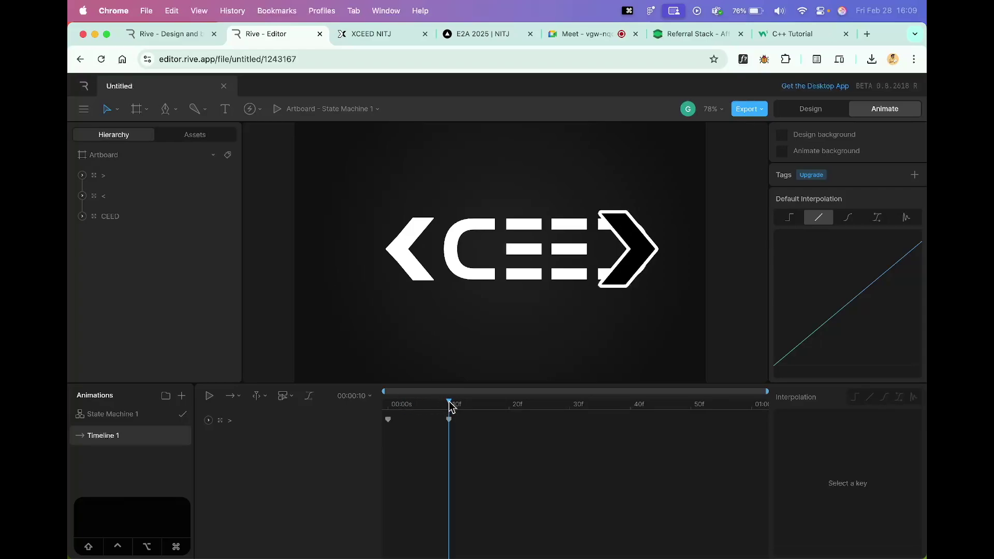
# Expand the ">" group's Position track and scrub between frames 0 and 10 to preview its horizontal movement
pyautogui.moveTo(448, 406)
pyautogui.mouseDown()
pyautogui.moveTo(386, 412)
pyautogui.moveTo(449, 409)
pyautogui.mouseUp()
pyautogui.click(452, 424)
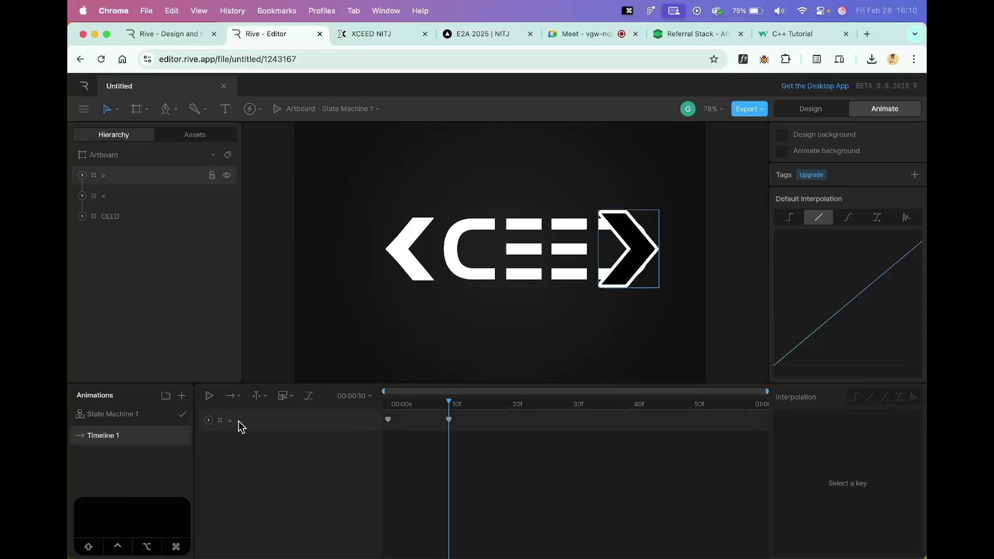
pyautogui.click(213, 421)
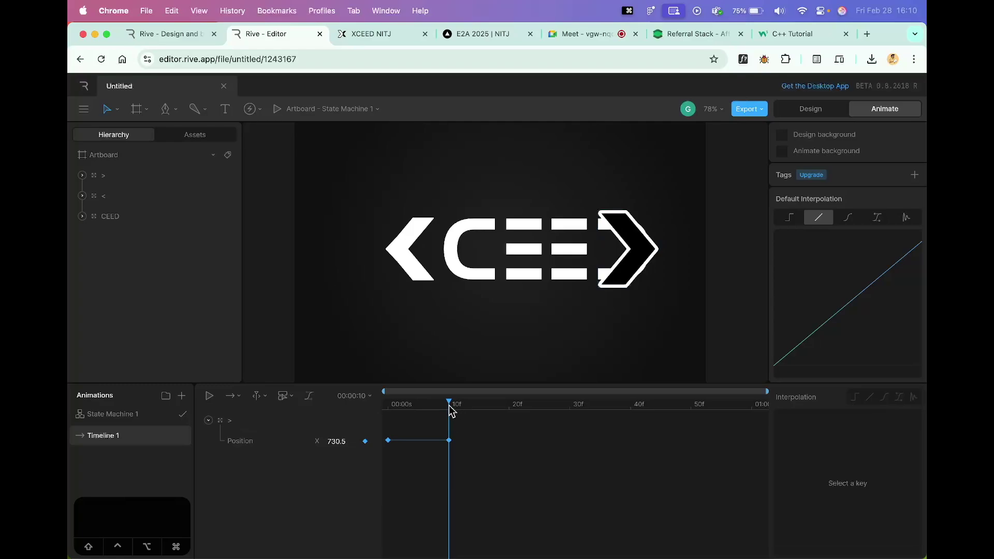
pyautogui.moveTo(450, 406); pyautogui.dragTo(436, 404)
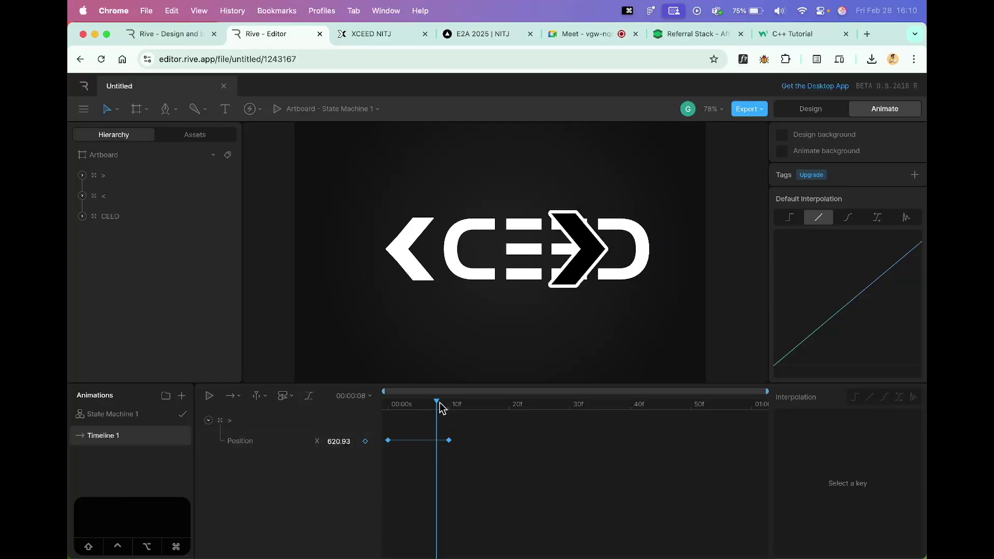
pyautogui.moveTo(437, 404); pyautogui.dragTo(393, 412)
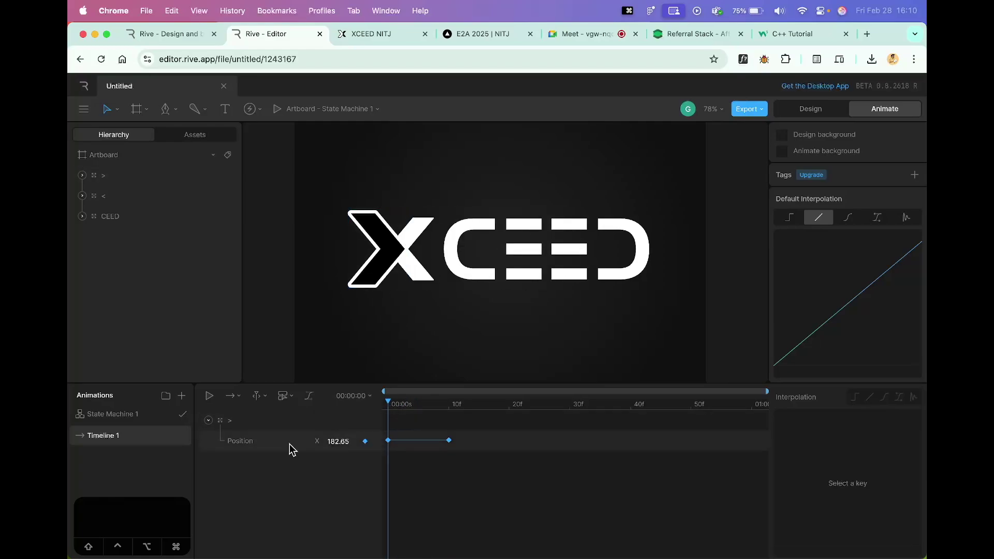
pyautogui.moveTo(387, 403); pyautogui.dragTo(448, 405)
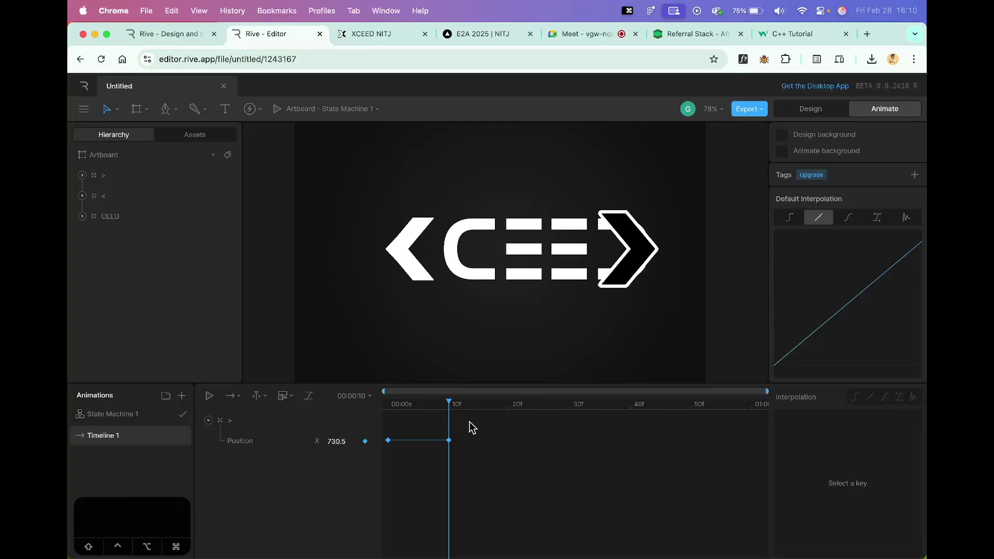
# Check the in-call messages in Google Meet, return to the Rive editor, and close the floating Meet window
pyautogui.moveTo(448, 403); pyautogui.dragTo(388, 413)
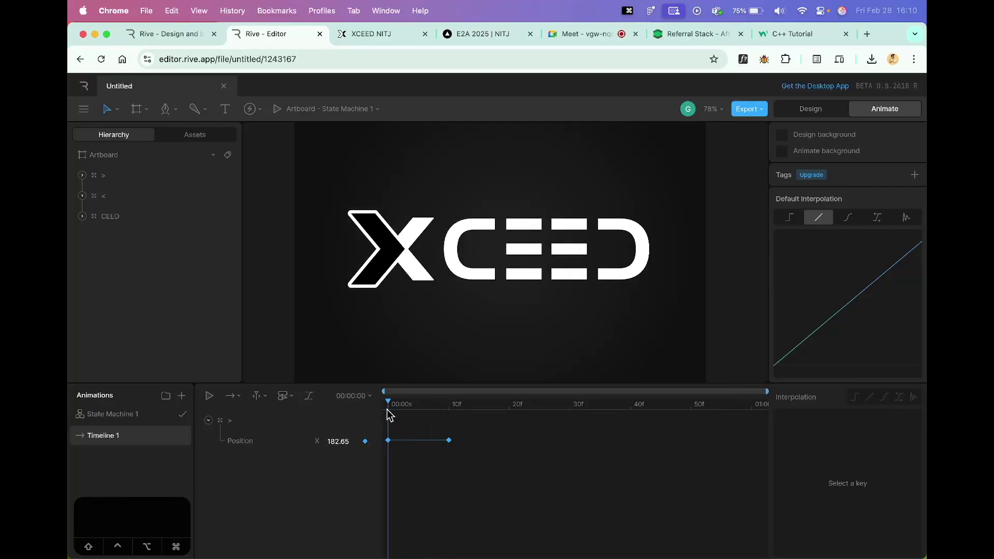
pyautogui.click(588, 34)
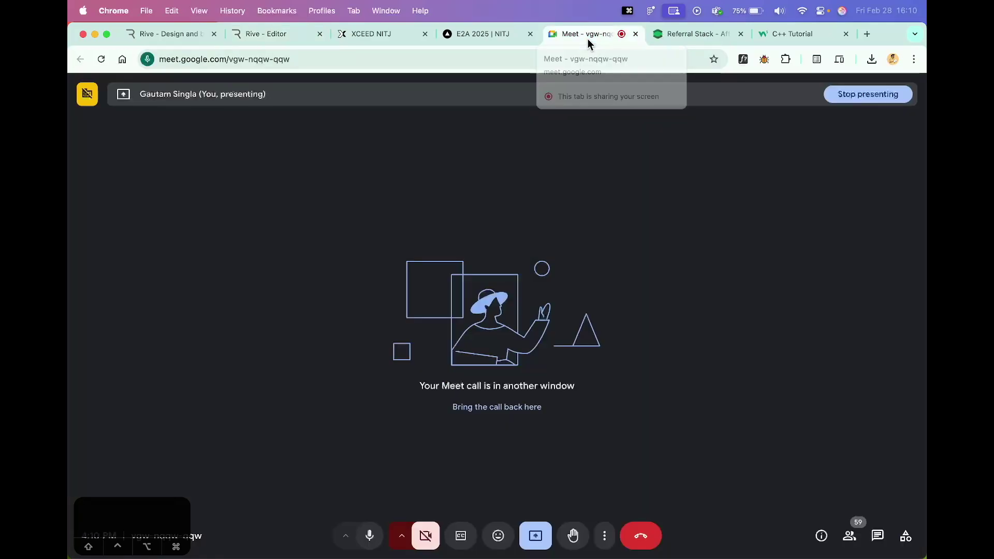
pyautogui.click(866, 536)
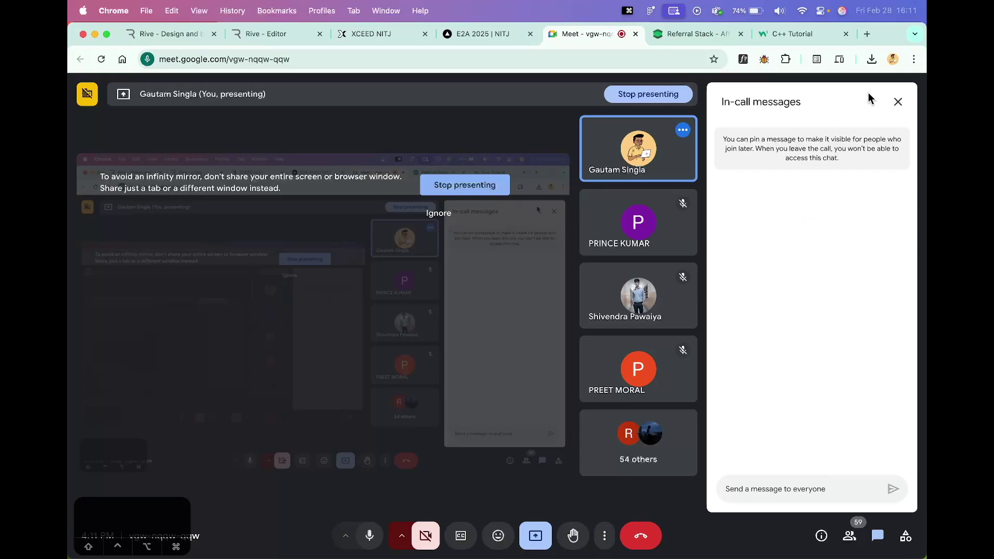
pyautogui.click(898, 101)
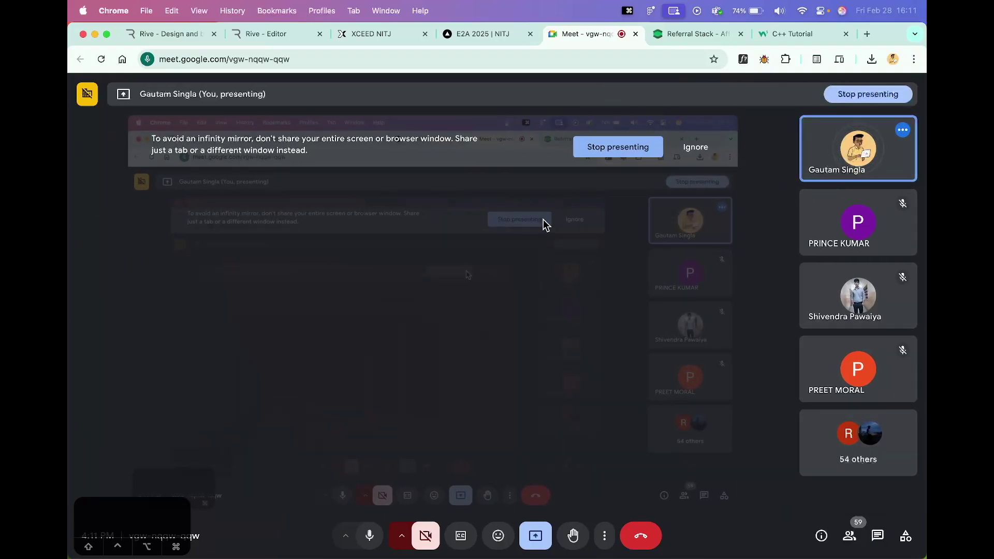
pyautogui.click(268, 37)
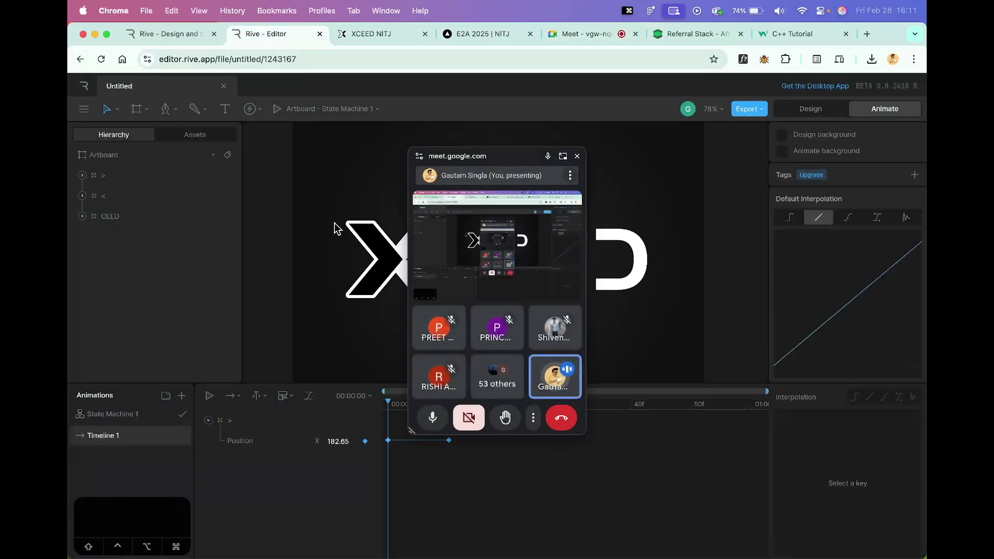
pyautogui.click(577, 156)
# Collapse the ">" group's track and scrub between frames 0 and 10 to review its movement across the logo
pyautogui.scroll(-2, 569, 275)
pyautogui.click(568, 273)
pyautogui.click(511, 321)
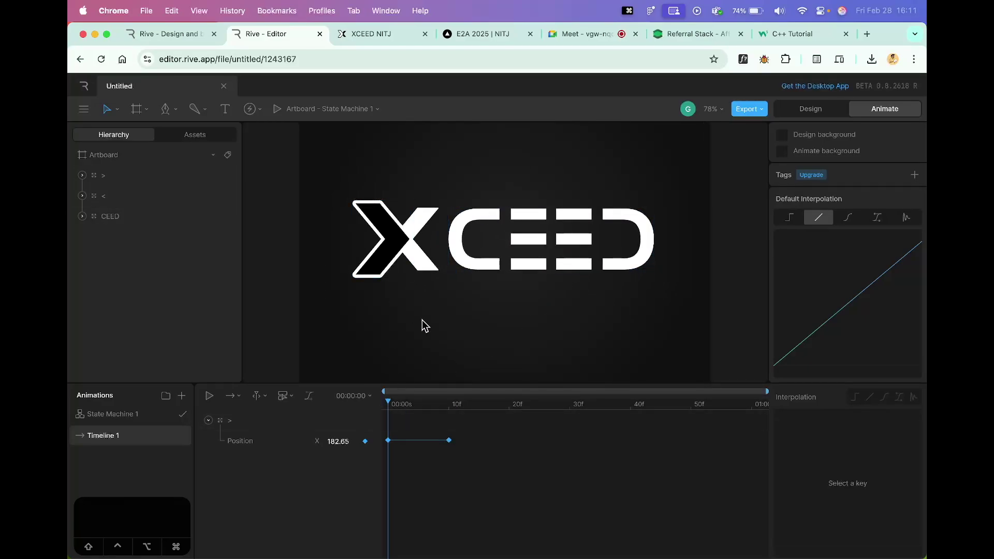
pyautogui.moveTo(391, 401); pyautogui.dragTo(449, 406)
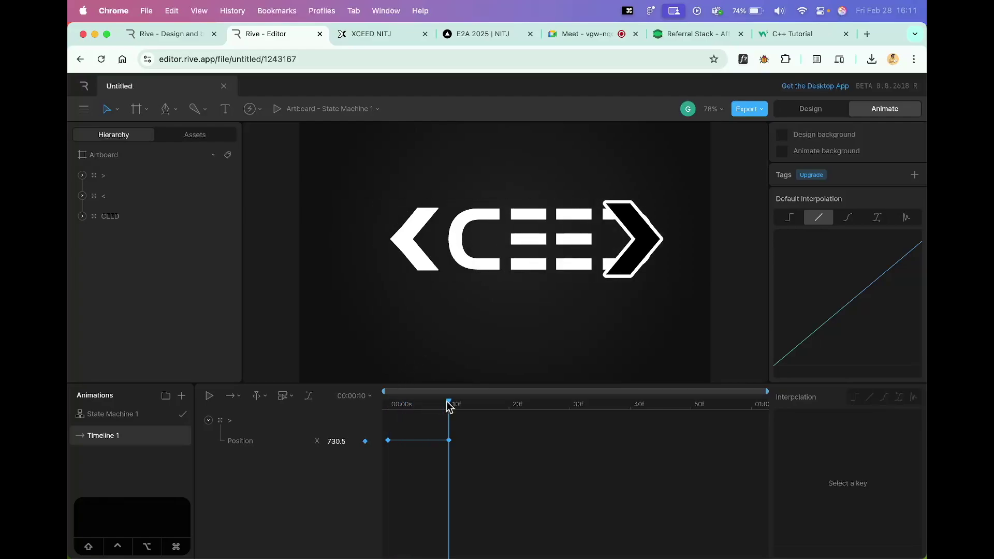
pyautogui.click(209, 420)
pyautogui.click(422, 427)
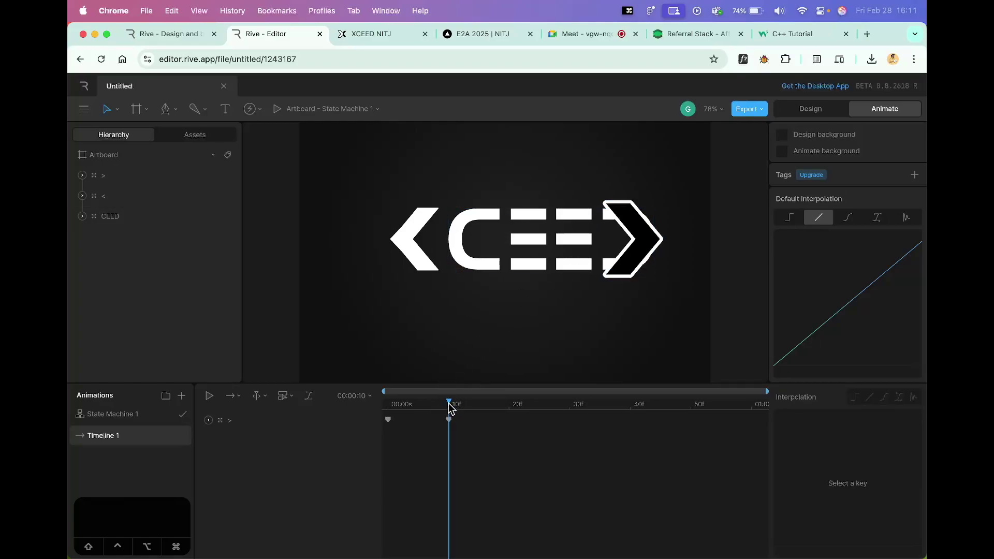
pyautogui.moveTo(450, 406); pyautogui.dragTo(379, 412)
pyautogui.click(412, 240)
pyautogui.click(566, 311)
pyautogui.click(402, 251)
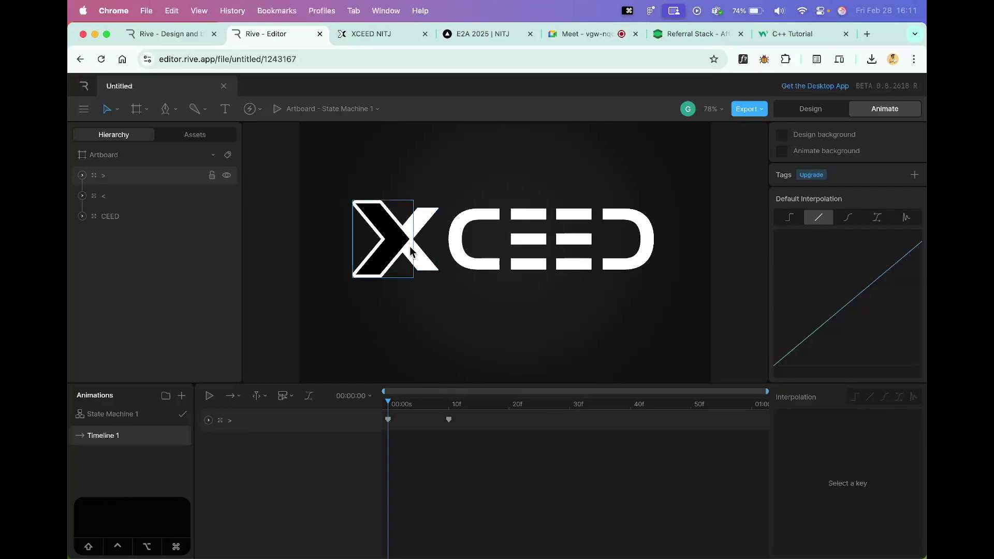
pyautogui.click(393, 378)
pyautogui.moveTo(390, 403); pyautogui.dragTo(452, 406)
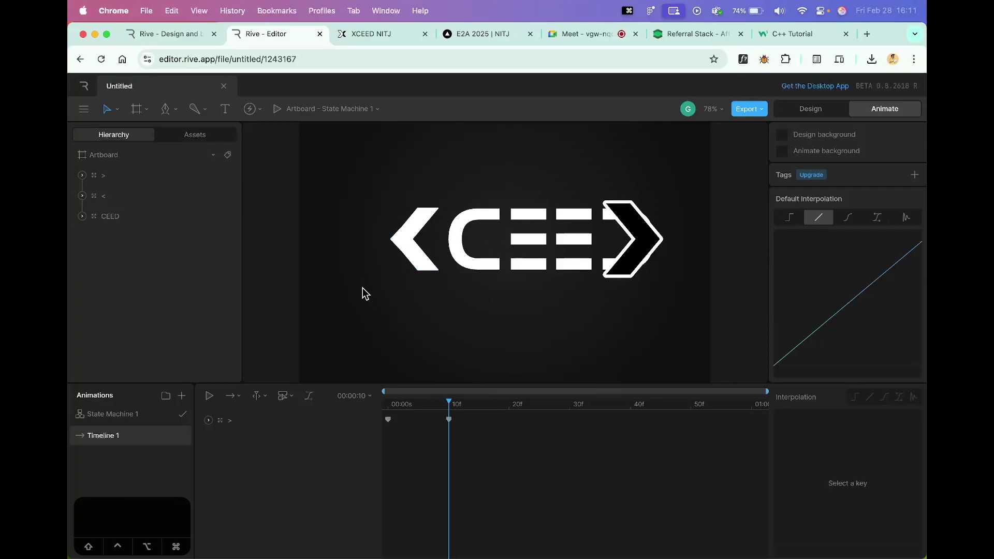
pyautogui.moveTo(453, 409); pyautogui.dragTo(388, 403)
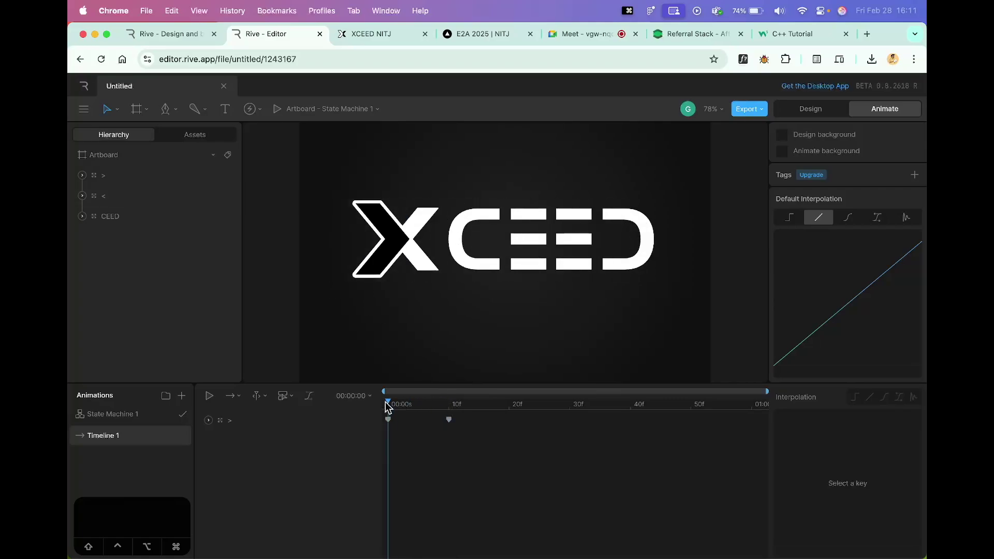
# Select the "<" and CEED groups together and key their X position at frame 0 of Timeline 1
pyautogui.moveTo(656, 308); pyautogui.dragTo(421, 179)
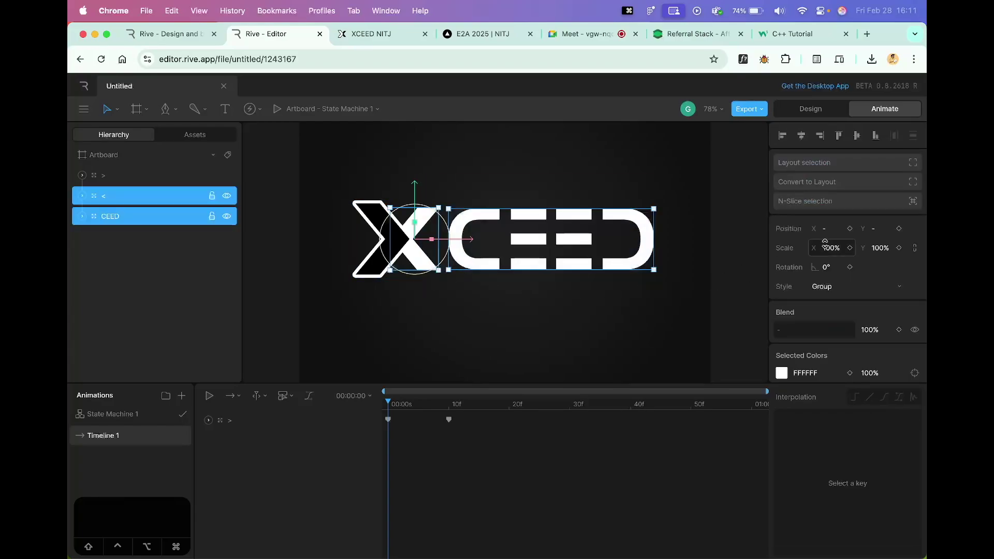
pyautogui.click(849, 230)
pyautogui.click(555, 328)
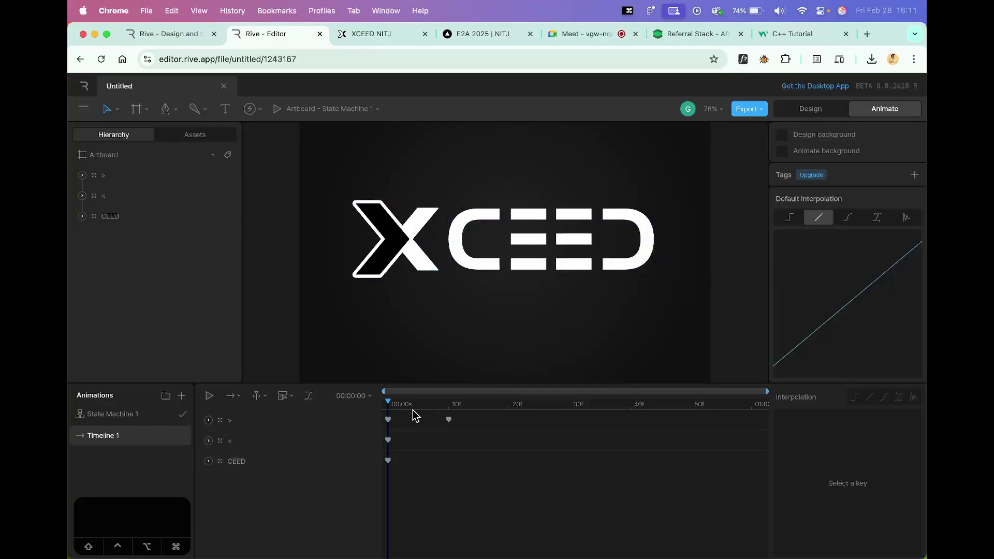
# At frame 10, move the "<" and CEED groups back from ">", and shift all three groups together until CEED sits at about X 450.5
pyautogui.moveTo(391, 409); pyautogui.dragTo(449, 403)
pyautogui.moveTo(321, 189); pyautogui.dragTo(406, 245)
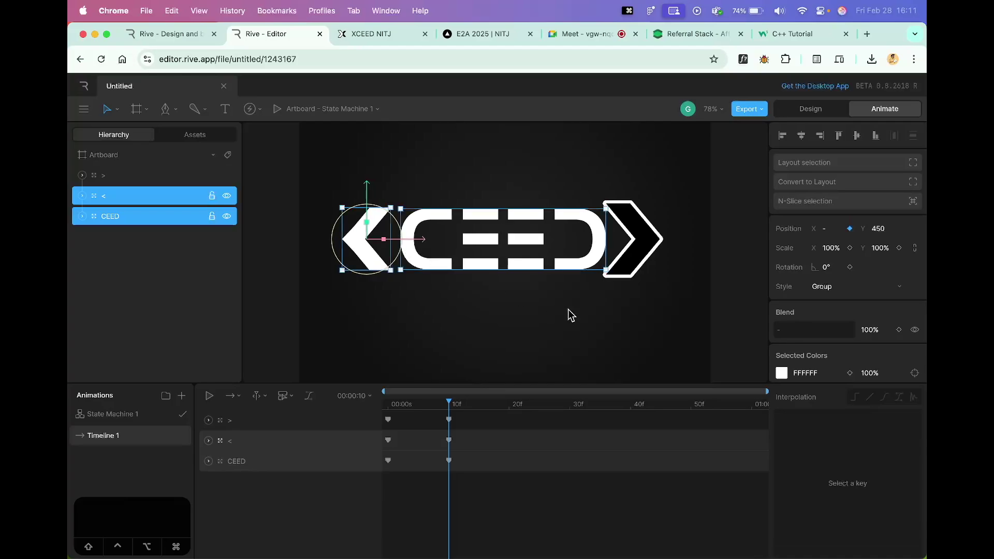
pyautogui.click(610, 320)
pyautogui.moveTo(686, 328); pyautogui.dragTo(352, 194)
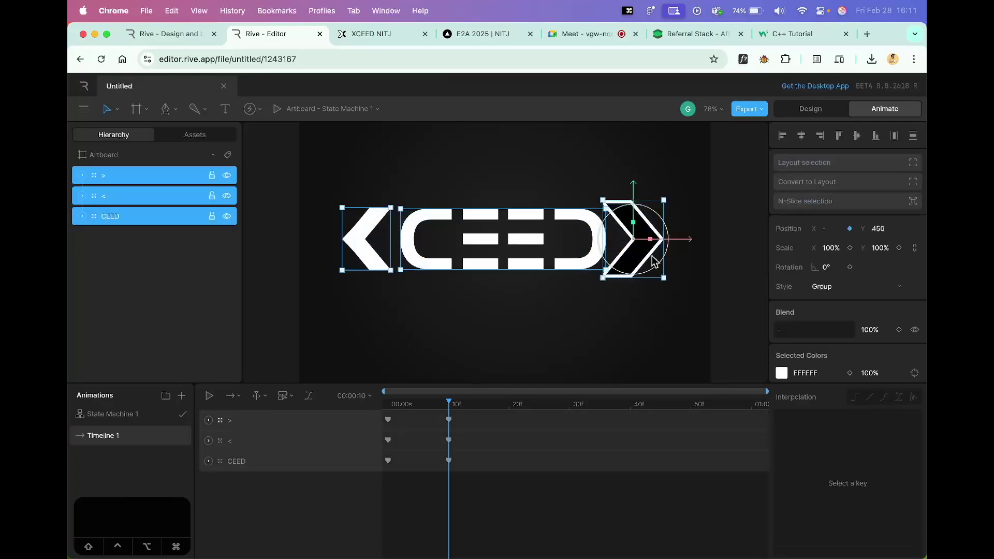
pyautogui.moveTo(670, 245)
pyautogui.mouseDown()
pyautogui.moveTo(649, 244)
pyautogui.moveTo(673, 247)
pyautogui.mouseUp()
pyautogui.click(595, 319)
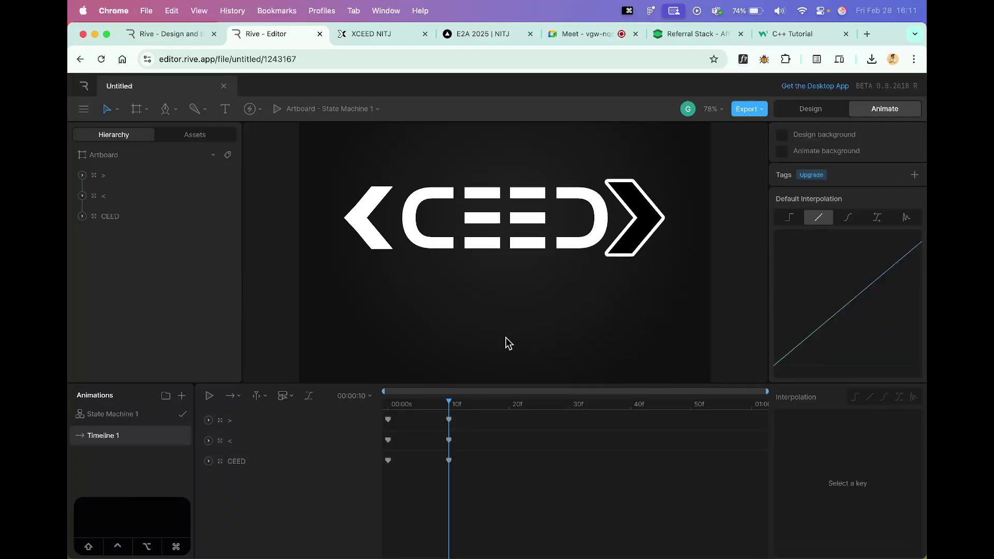
# Check the reference logo animation on the XCEED NITJ login page and return to the Rive editor
pyautogui.moveTo(449, 404)
pyautogui.mouseDown()
pyautogui.moveTo(355, 414)
pyautogui.moveTo(449, 413)
pyautogui.mouseUp()
pyautogui.click(375, 34)
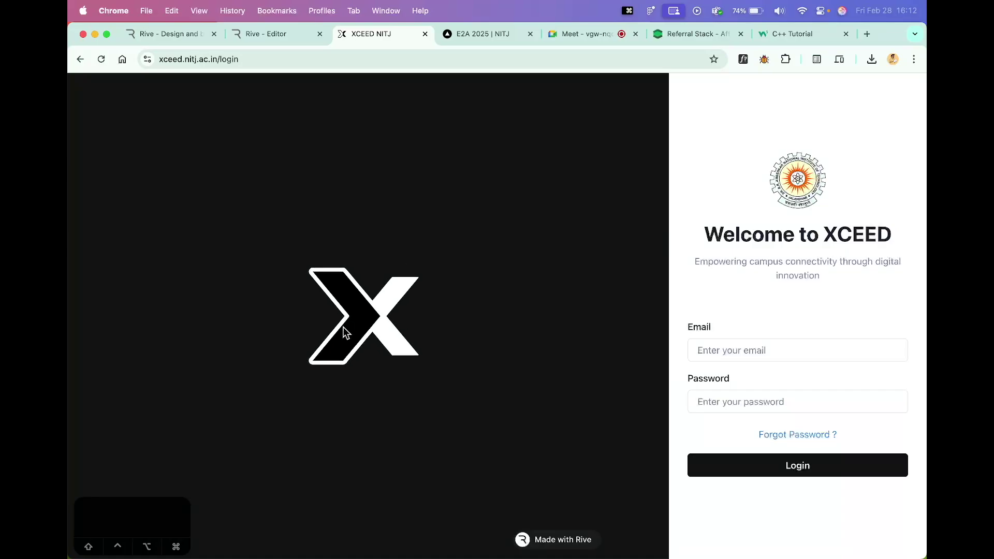
pyautogui.click(272, 40)
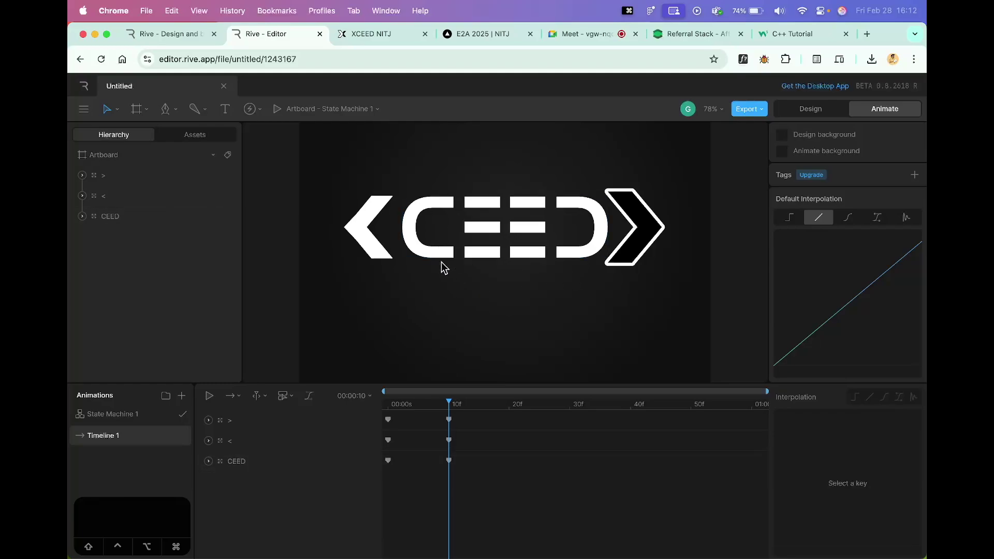
# Key the CEED group's rotation at 0° on frame 10 and check its keyed properties in the timeline
pyautogui.click(434, 208)
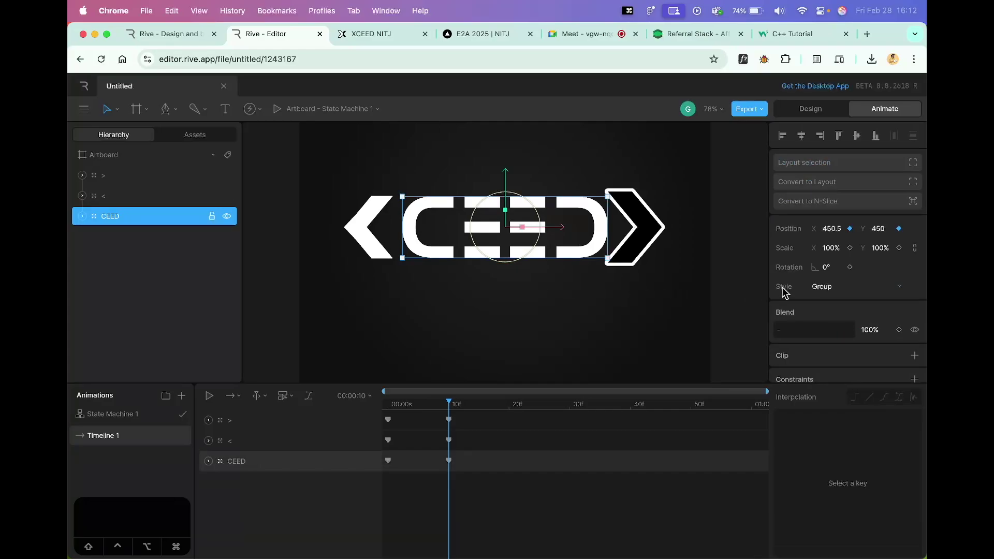
pyautogui.click(850, 268)
pyautogui.click(208, 462)
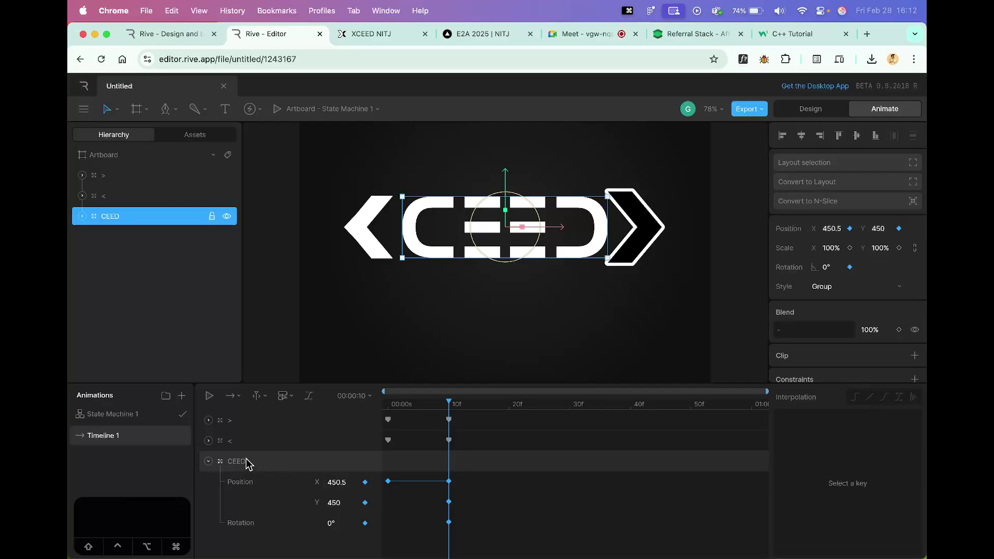
pyautogui.click(208, 461)
# At frame 20, rotate the CEED group to -45° and deselect it
pyautogui.moveTo(448, 403); pyautogui.dragTo(510, 409)
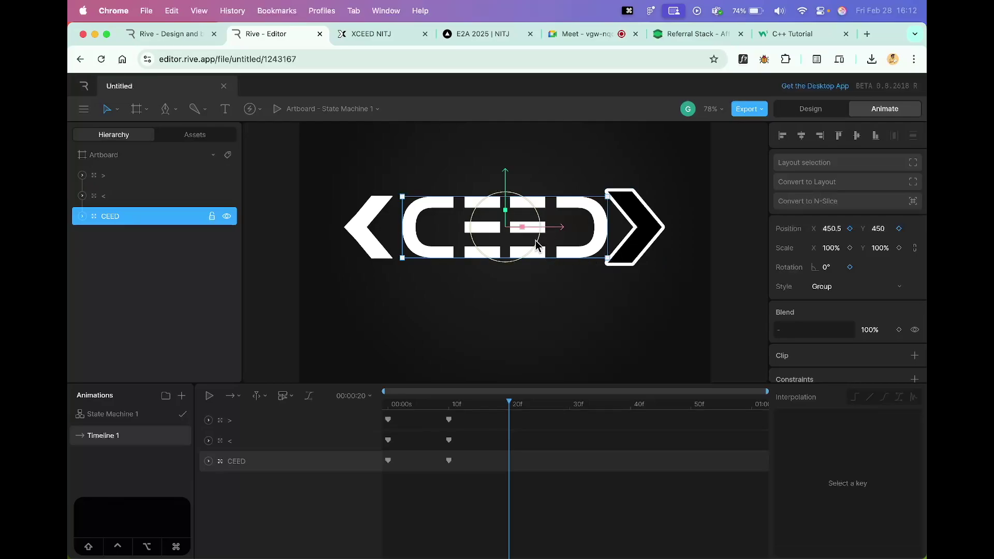
pyautogui.moveTo(538, 243); pyautogui.dragTo(531, 215)
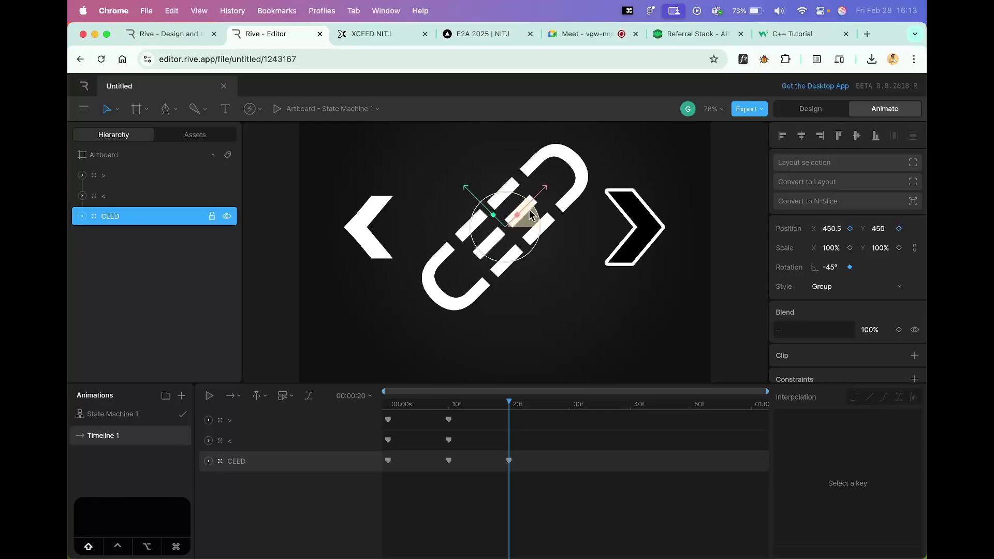
pyautogui.click(547, 320)
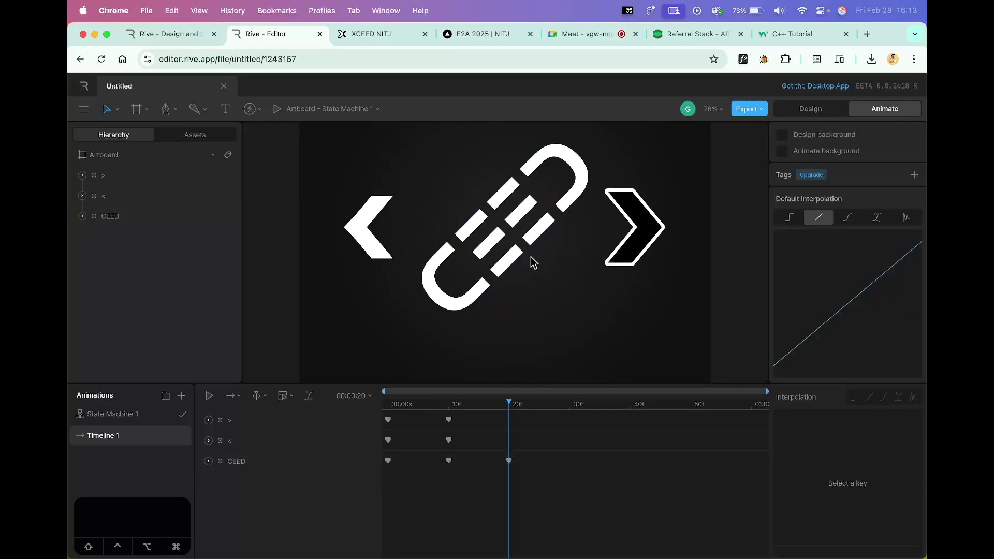
# Expand the CEED track in the timeline and delete its rotation key at frame 10
pyautogui.moveTo(510, 406); pyautogui.dragTo(391, 412)
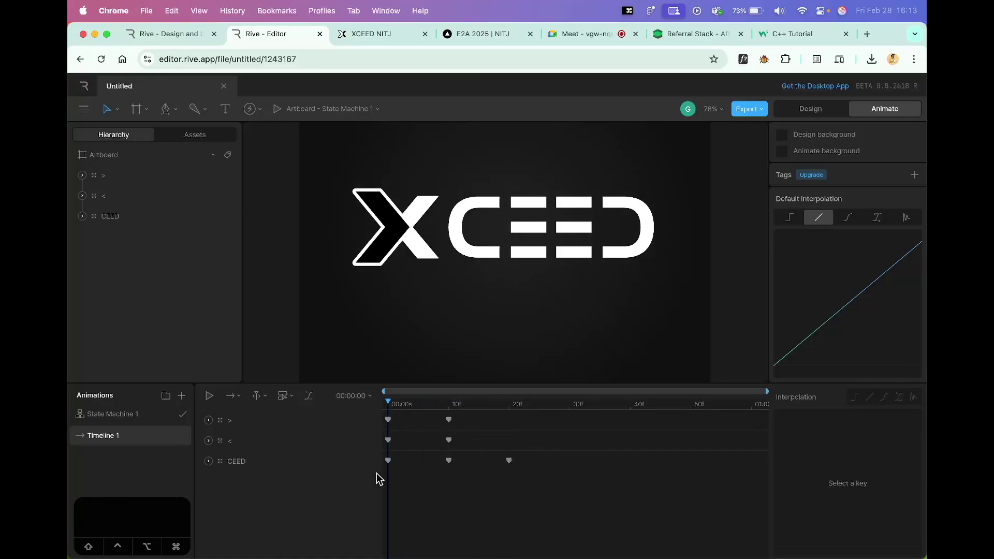
pyautogui.click(214, 467)
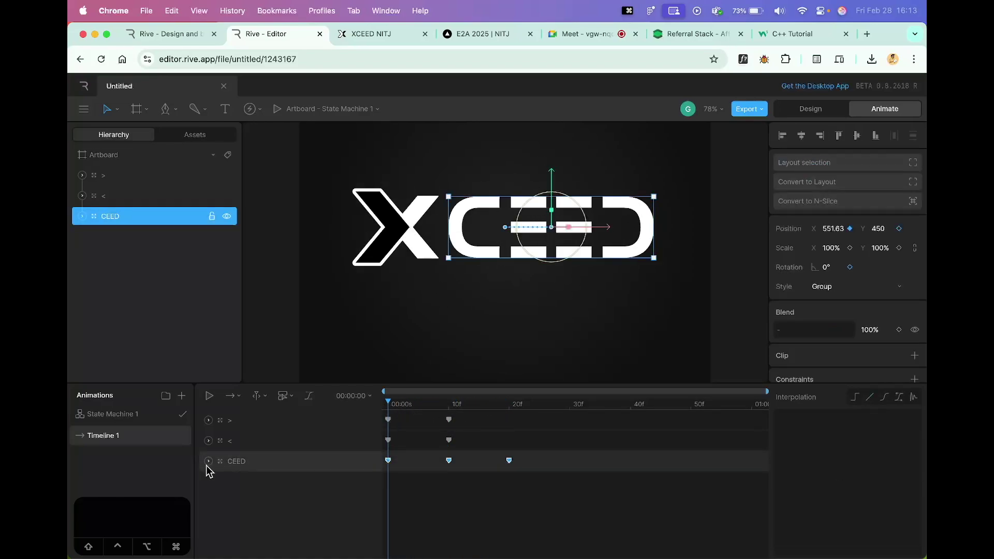
pyautogui.click(208, 461)
pyautogui.moveTo(388, 413); pyautogui.dragTo(450, 411)
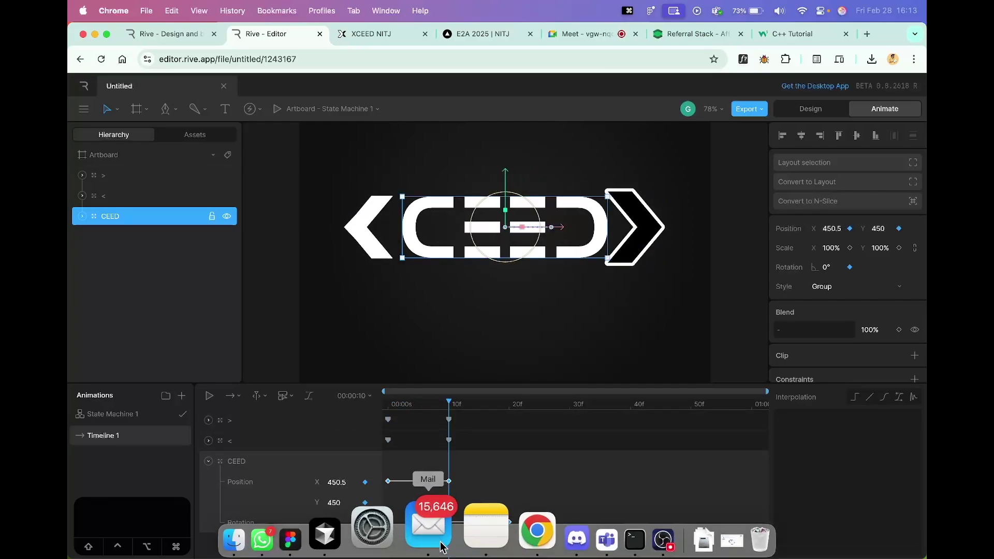
pyautogui.click(449, 523)
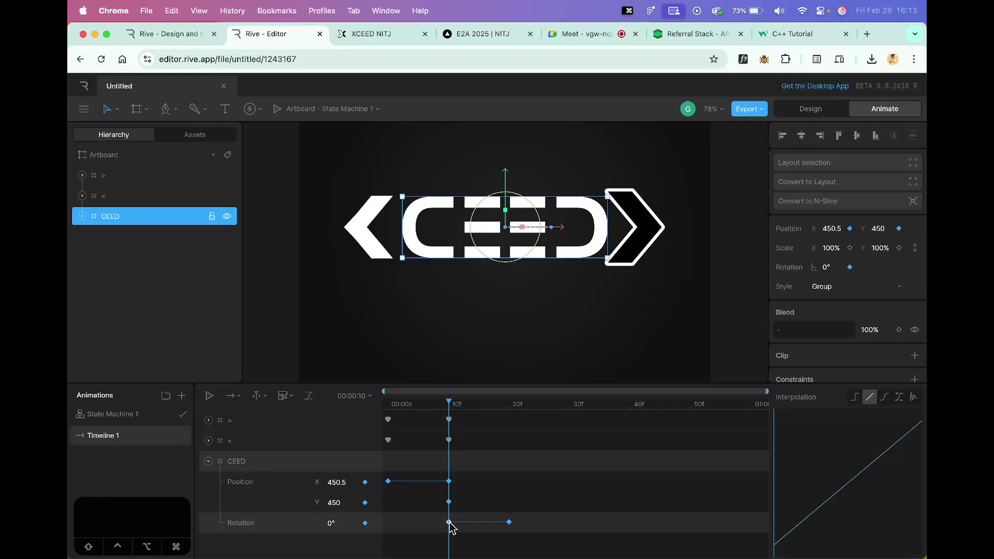
pyautogui.press('BackSpace')
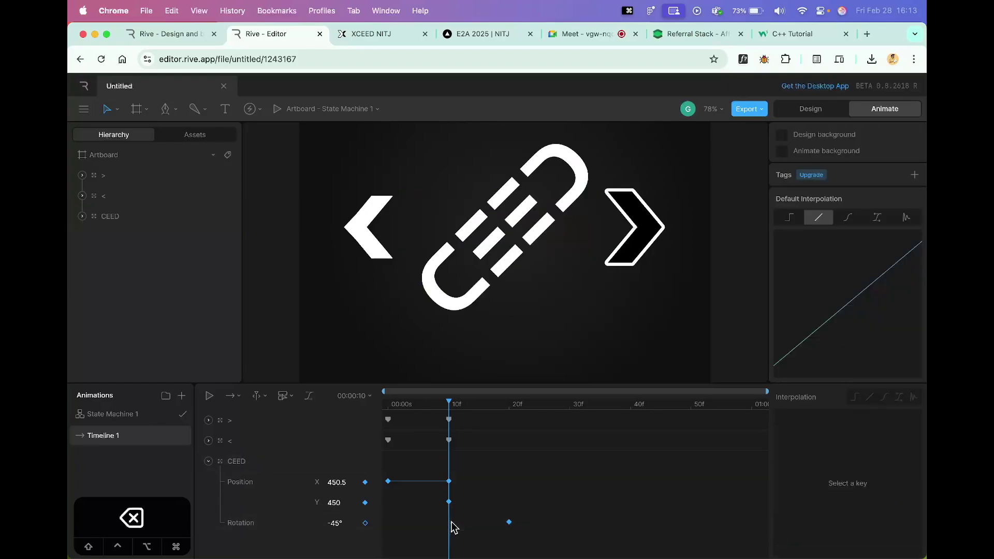
# Key the CEED group's rotation at frame 0 and set its value to 0°
pyautogui.moveTo(449, 404); pyautogui.dragTo(389, 414)
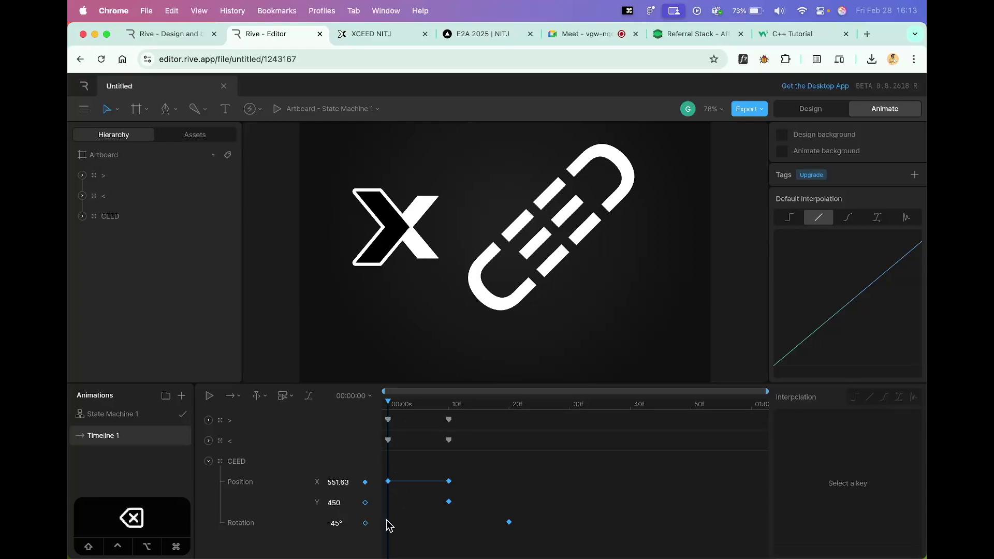
pyautogui.click(365, 524)
pyautogui.click(353, 523)
pyautogui.press('BackSpace')
pyautogui.press('BackSpace')
pyautogui.press('BackSpace')
pyautogui.write('0')
pyautogui.press('Return')
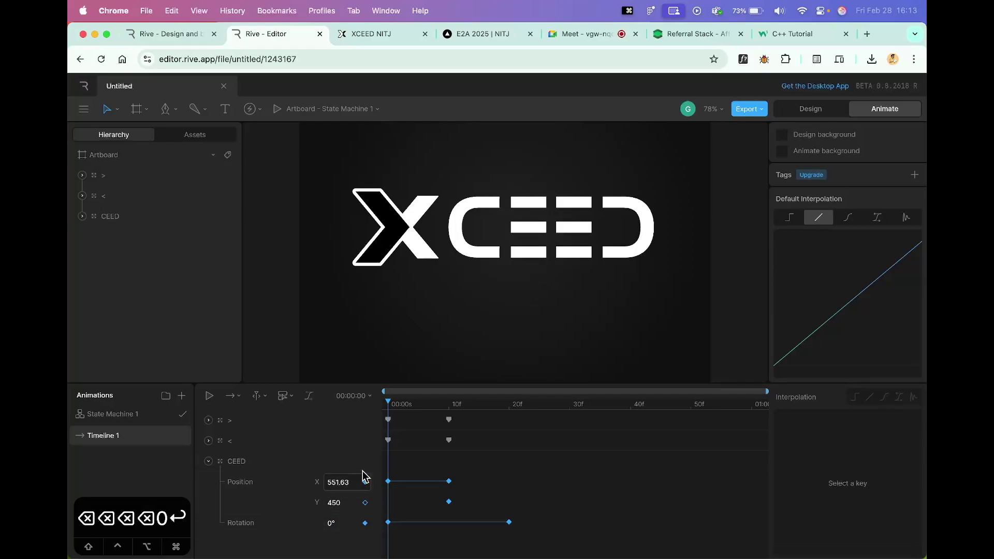
# Move CEED's 0° rotation key from frame 0 to frame 10 and collapse the CEED track
pyautogui.moveTo(392, 409); pyautogui.dragTo(449, 407)
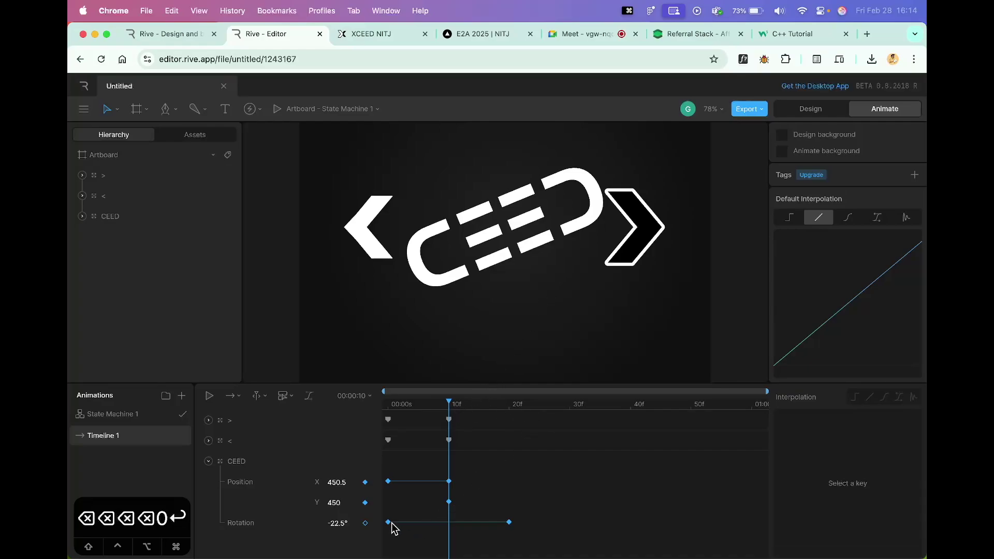
pyautogui.moveTo(389, 523); pyautogui.dragTo(449, 523)
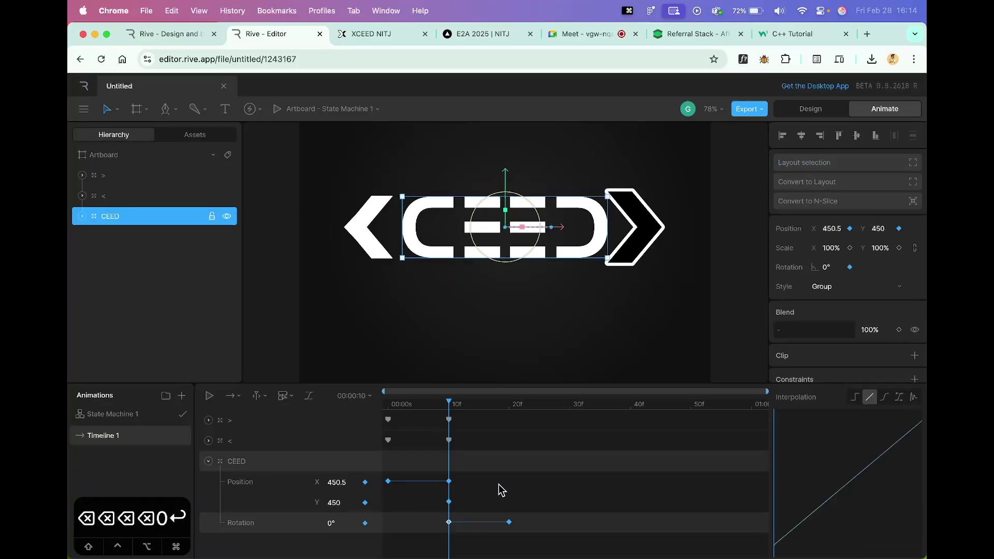
pyautogui.moveTo(450, 406); pyautogui.dragTo(383, 412)
pyautogui.click(209, 462)
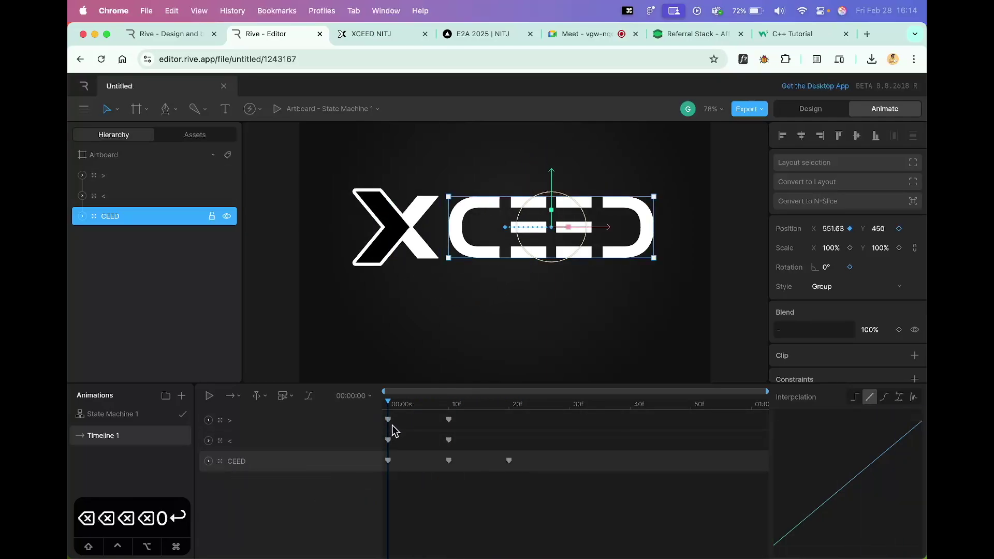
# At frame 10, key the opacity of the D, E2B, E2T, C, E1B and E1T shapes inside the CEED group
pyautogui.moveTo(388, 412); pyautogui.dragTo(448, 415)
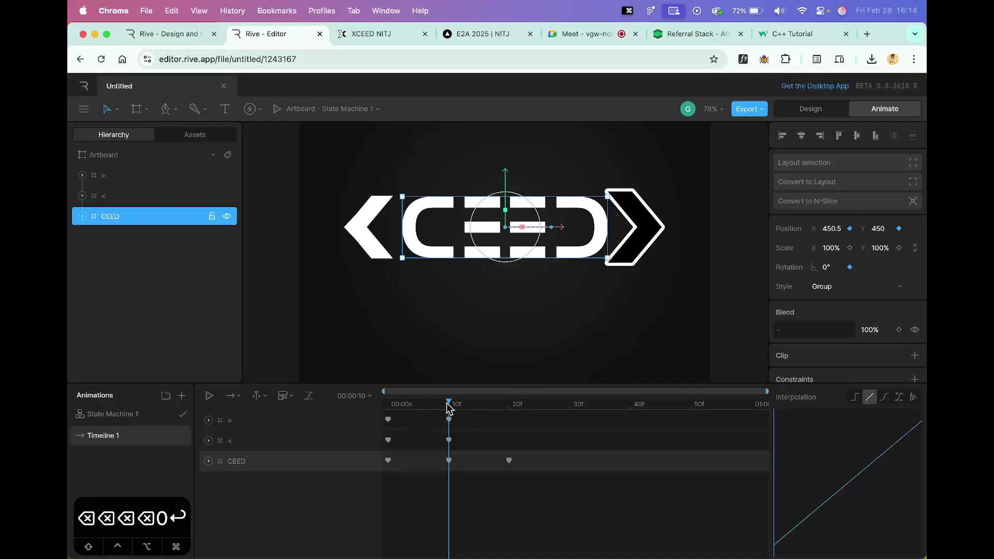
pyautogui.moveTo(448, 407)
pyautogui.mouseDown()
pyautogui.moveTo(460, 406)
pyautogui.moveTo(451, 407)
pyautogui.mouseUp()
pyautogui.click(82, 216)
pyautogui.click(107, 234)
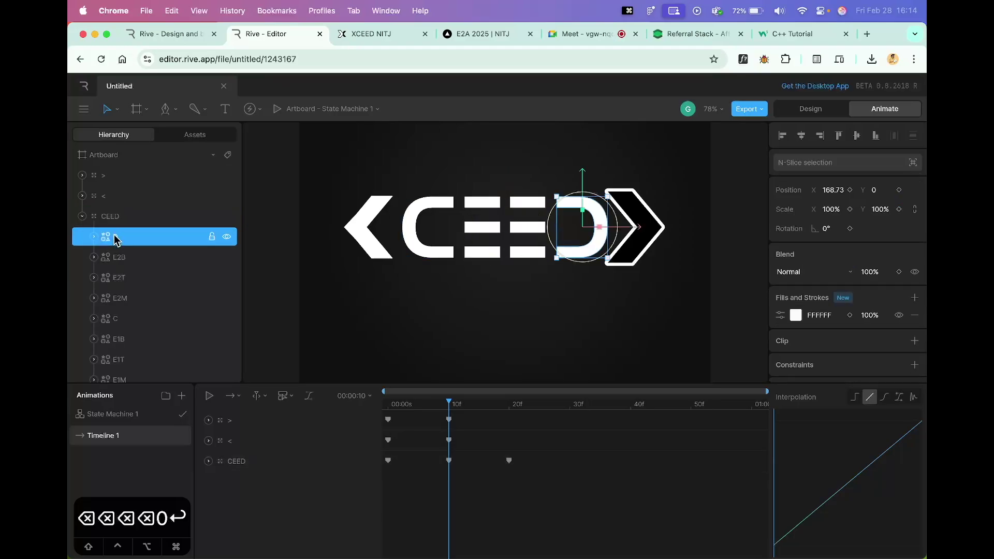
pyautogui.scroll(-1, 181, 262)
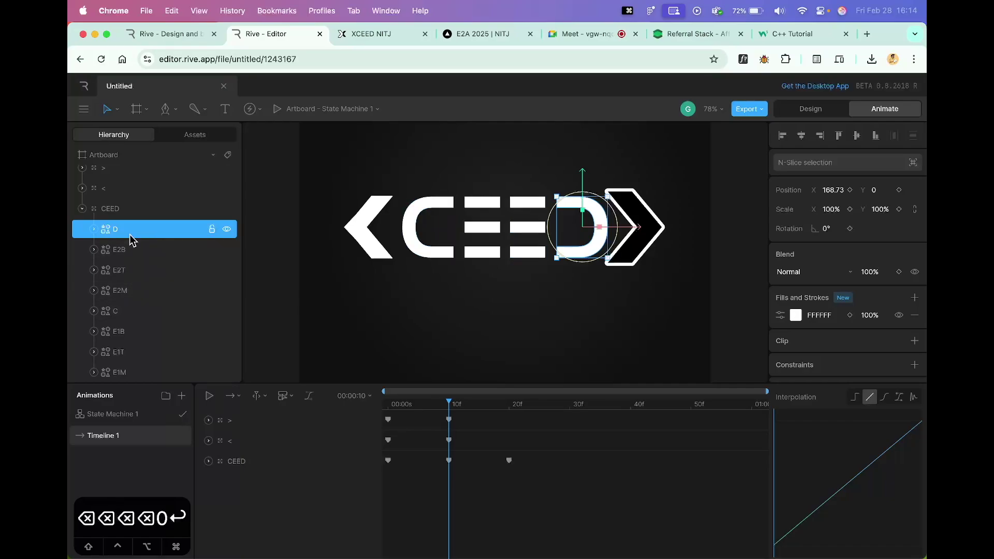
pyautogui.keyDown('super'); pyautogui.click(129, 311); pyautogui.keyUp('super')
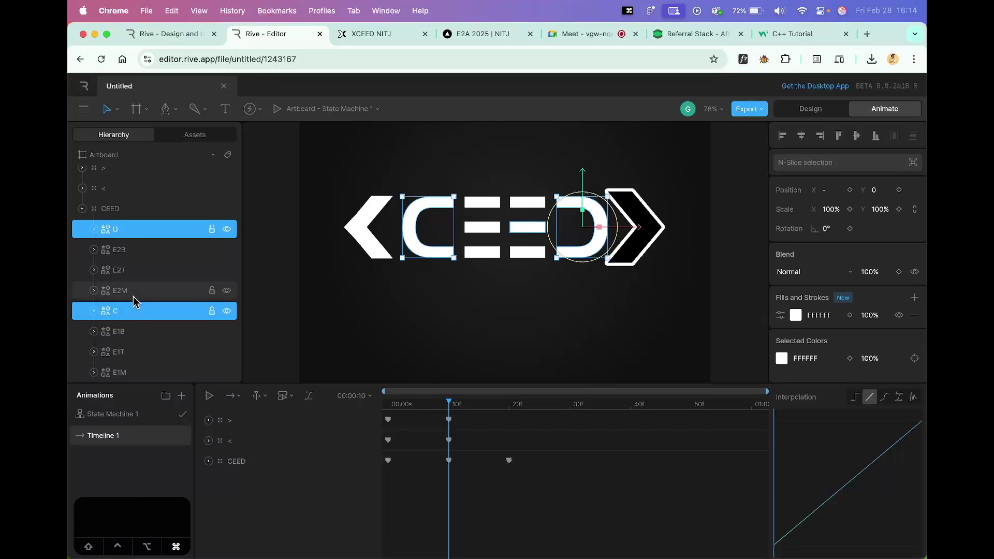
pyautogui.keyDown('super'); pyautogui.click(139, 252); pyautogui.keyUp('super')
pyautogui.keyDown('super'); pyautogui.click(141, 270); pyautogui.keyUp('super')
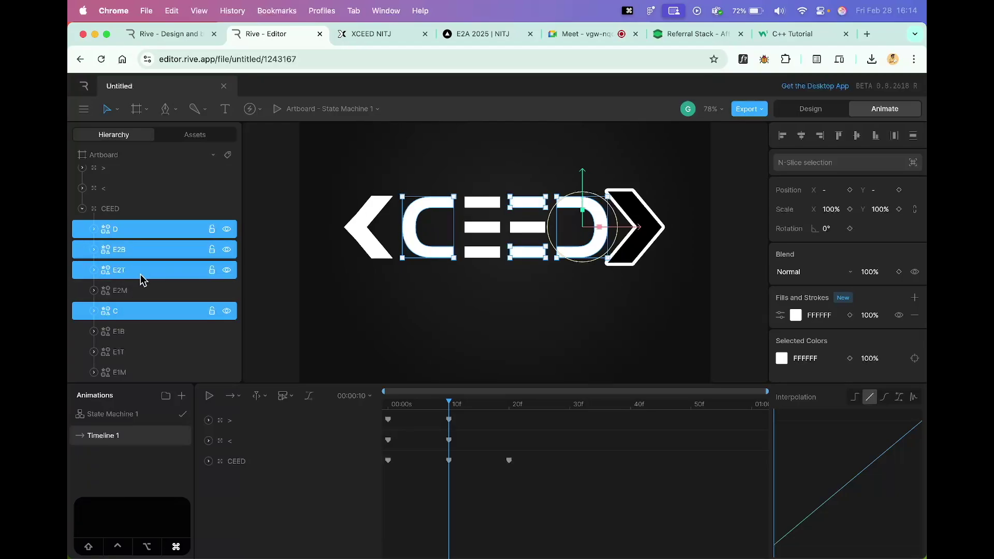
pyautogui.keyDown('super'); pyautogui.click(134, 352); pyautogui.keyUp('super')
pyautogui.keyDown('super'); pyautogui.click(139, 333); pyautogui.keyUp('super')
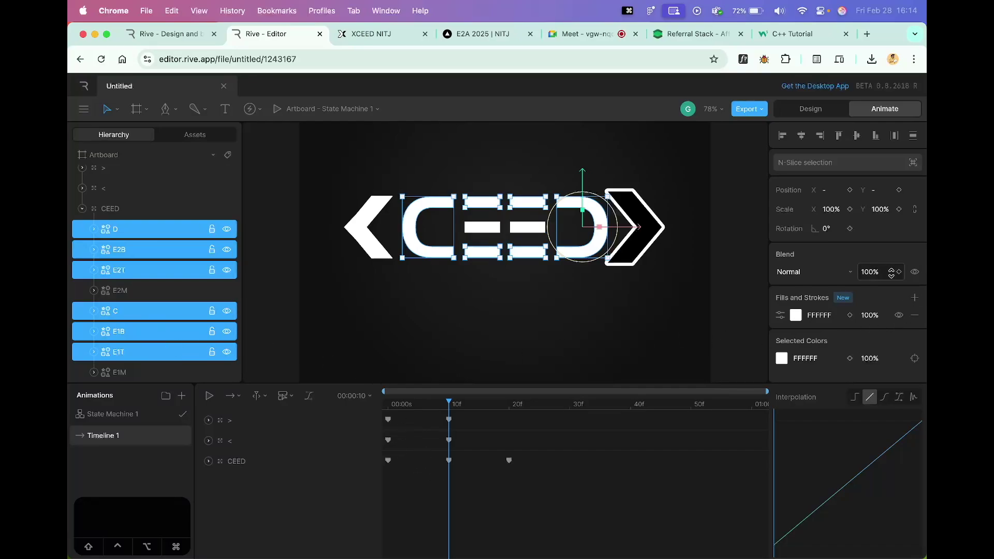
pyautogui.click(899, 272)
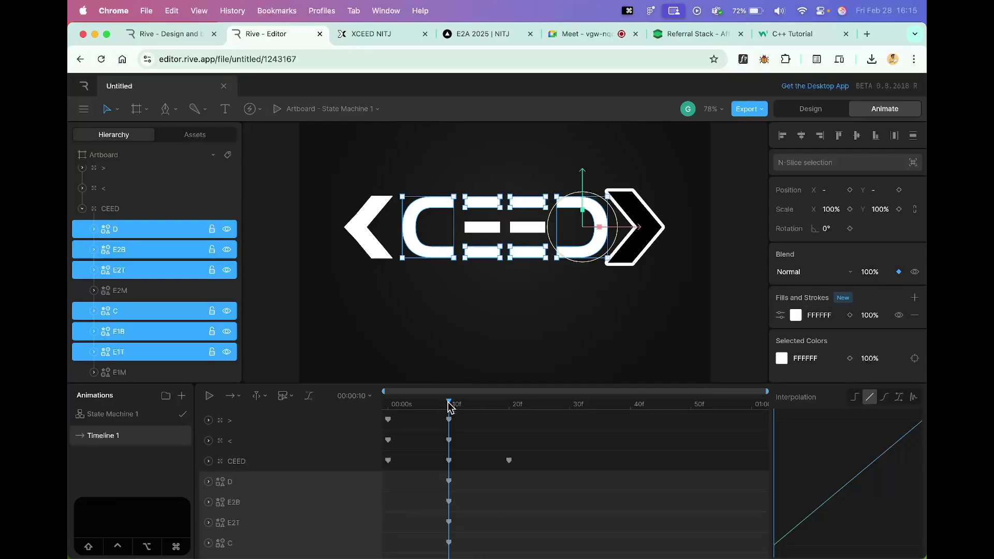
# At frame 20, set the opacity of the selected CEED shapes to 0%
pyautogui.moveTo(459, 407); pyautogui.dragTo(509, 404)
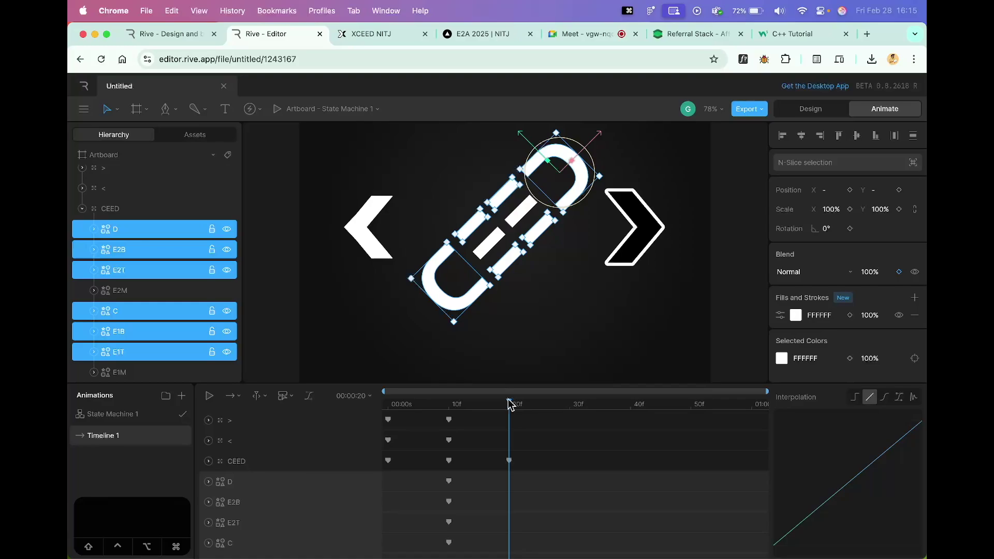
pyautogui.click(882, 274)
pyautogui.write('0')
pyautogui.press('Return')
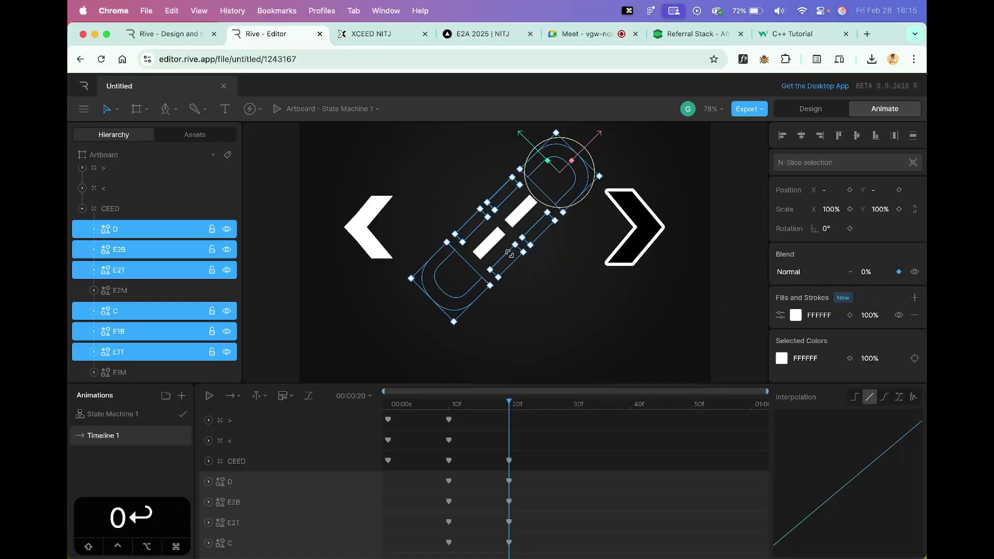
# Return to frame 0 and set the timeline's playback speed to 0.2x
pyautogui.moveTo(511, 409); pyautogui.dragTo(257, 411)
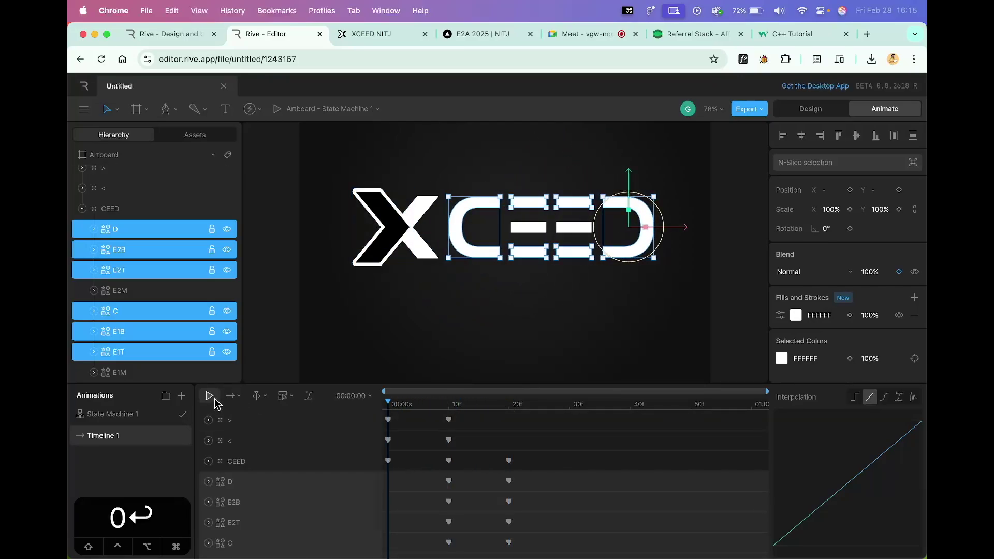
pyautogui.click(353, 396)
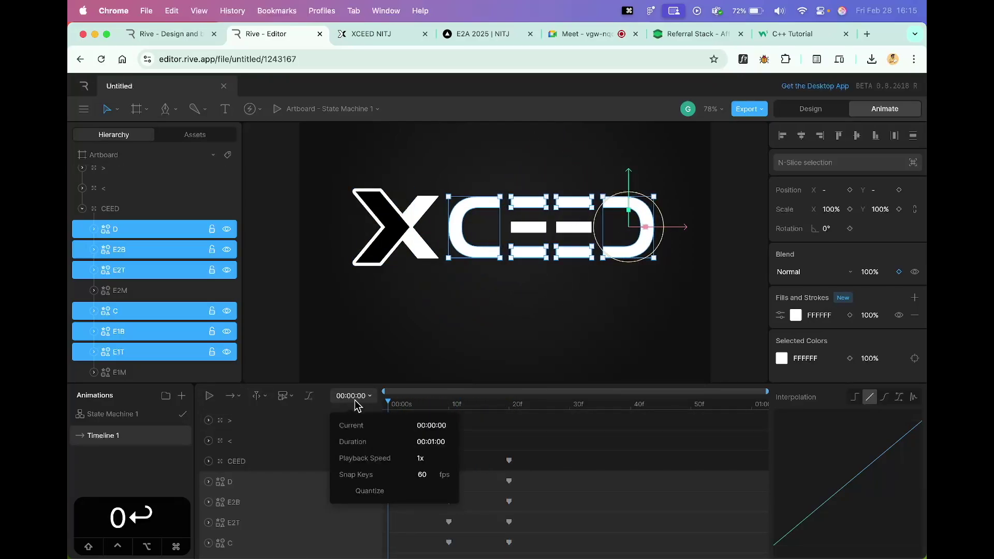
pyautogui.click(427, 464)
pyautogui.press('BackSpace')
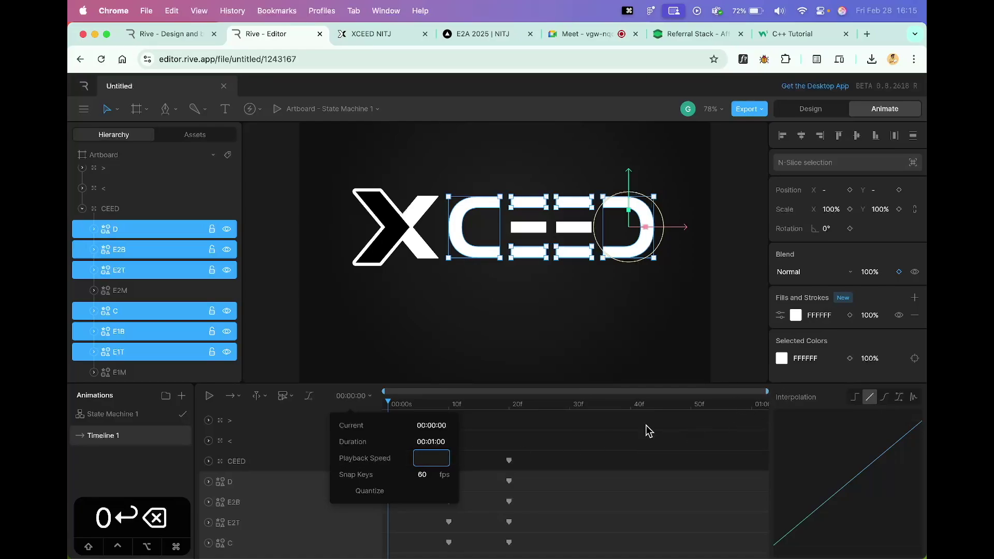
pyautogui.write('0.0')
pyautogui.press('BackSpace')
pyautogui.write('2')
pyautogui.press('Return')
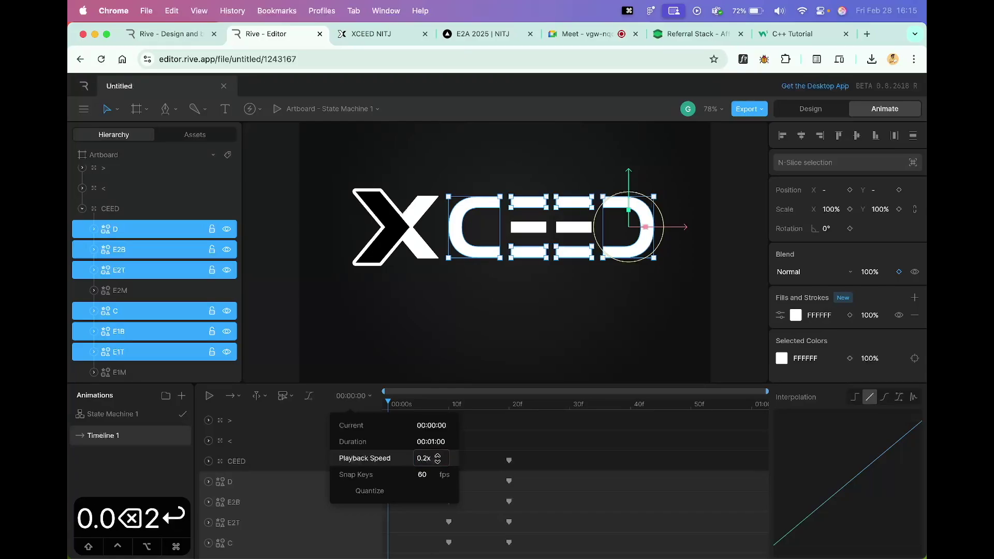
# Play the animation to check the fade, deselect the shapes and return to frame 20
pyautogui.click(209, 396)
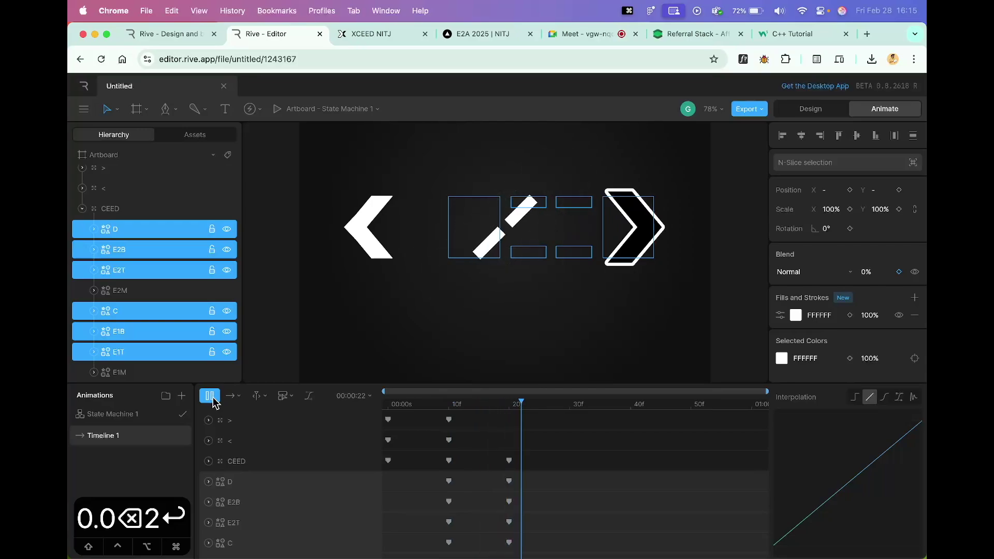
pyautogui.click(538, 326)
pyautogui.click(609, 412)
pyautogui.moveTo(611, 414); pyautogui.dragTo(512, 422)
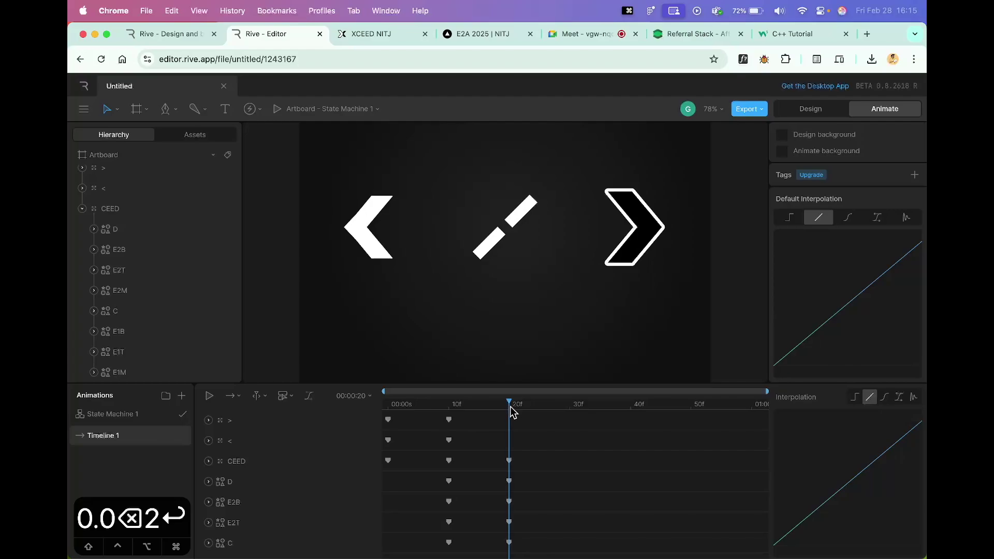
# Key the CEED group's X and Y scale at frame 10 and collapse the group in the hierarchy
pyautogui.moveTo(512, 406); pyautogui.dragTo(449, 414)
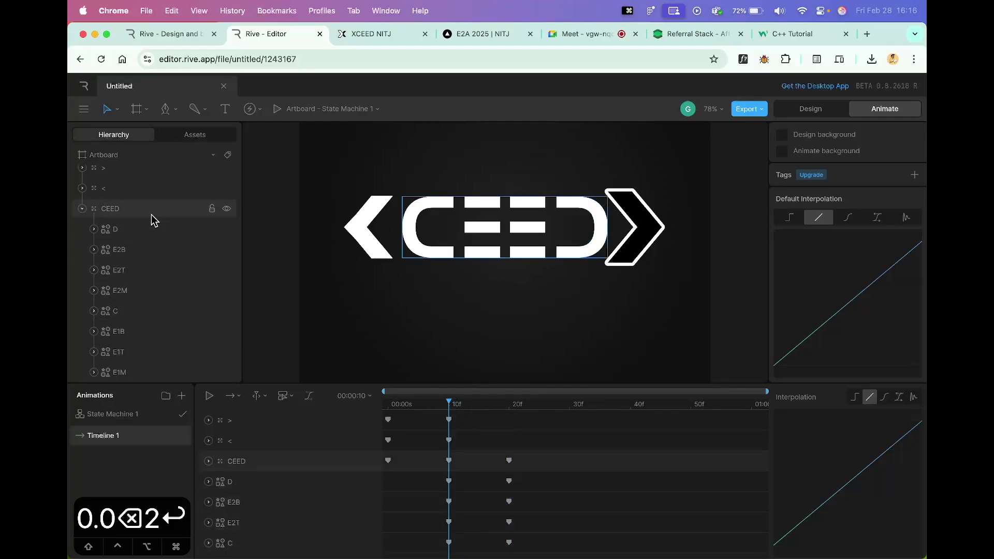
pyautogui.click(130, 214)
pyautogui.click(81, 209)
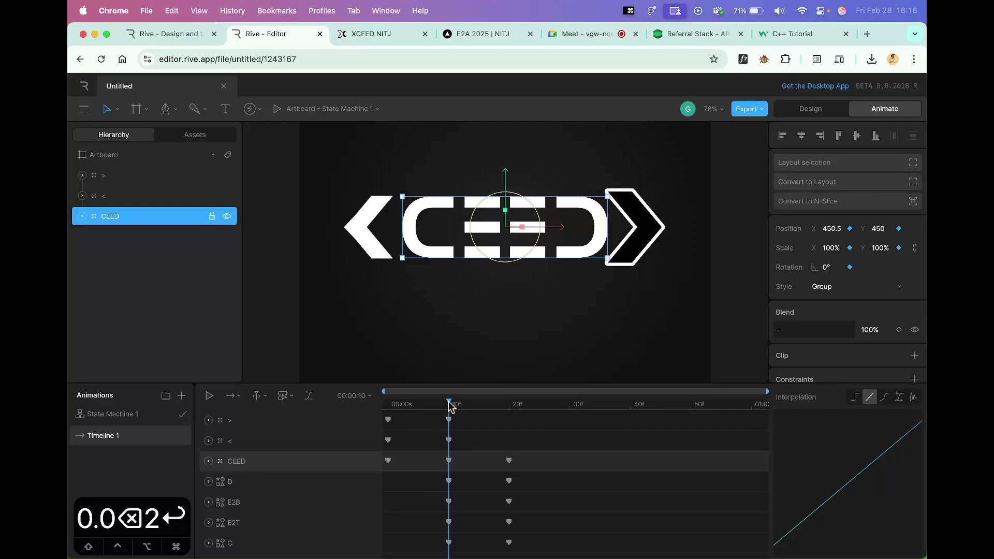
# At frame 20, set the CEED group's X and Y scale to 150% and deselect it
pyautogui.moveTo(450, 406); pyautogui.dragTo(509, 409)
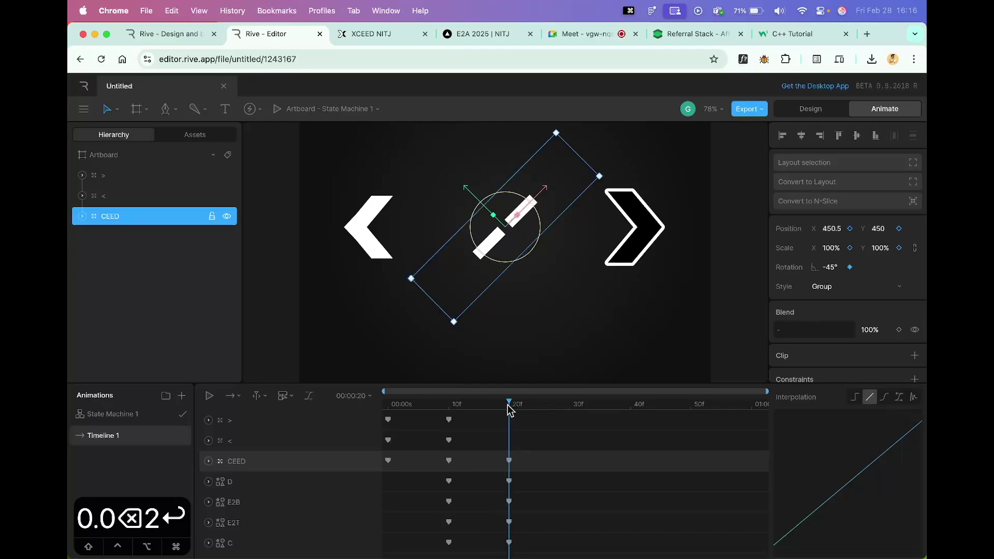
pyautogui.click(838, 248)
pyautogui.write('150')
pyautogui.press('Tab')
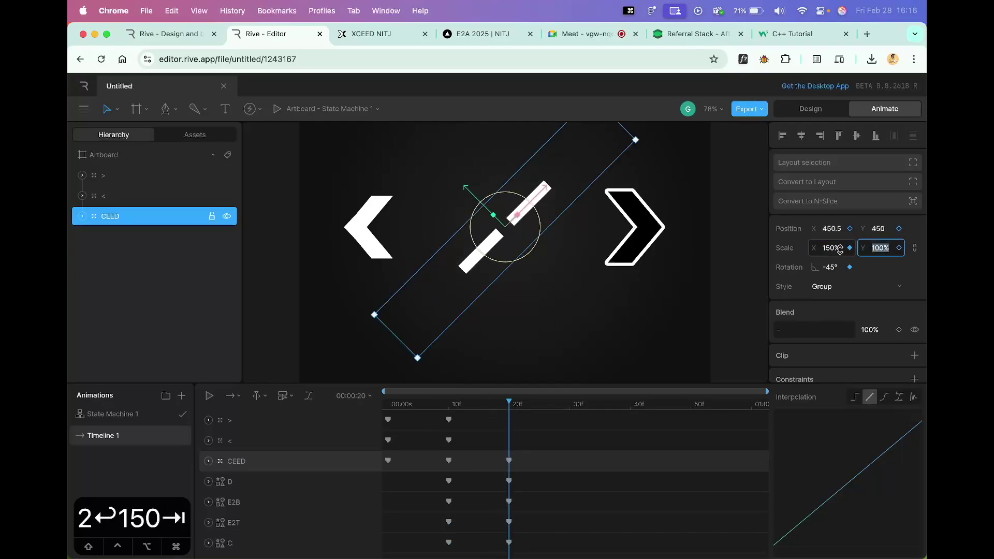
pyautogui.write('150')
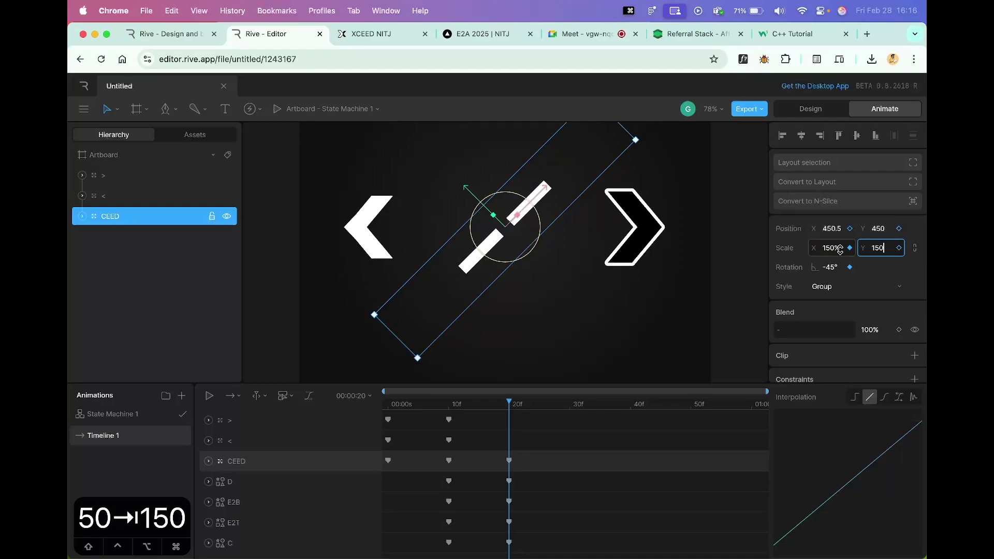
pyautogui.press('Return')
pyautogui.click(611, 371)
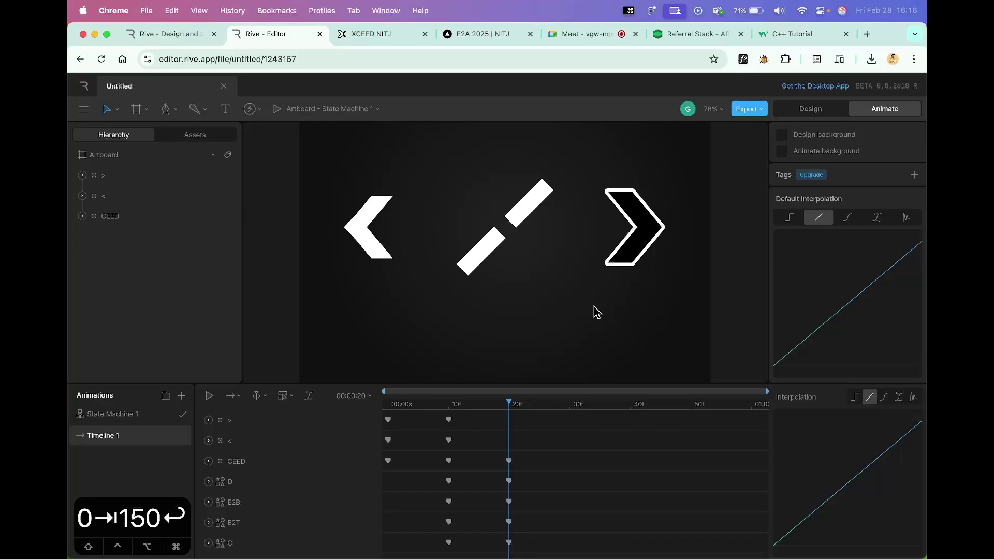
# Play the animation from frame 0 to check the CEED scaling and return to frame 20
pyautogui.moveTo(509, 406); pyautogui.dragTo(486, 409)
pyautogui.moveTo(510, 409); pyautogui.dragTo(370, 412)
pyautogui.click(209, 397)
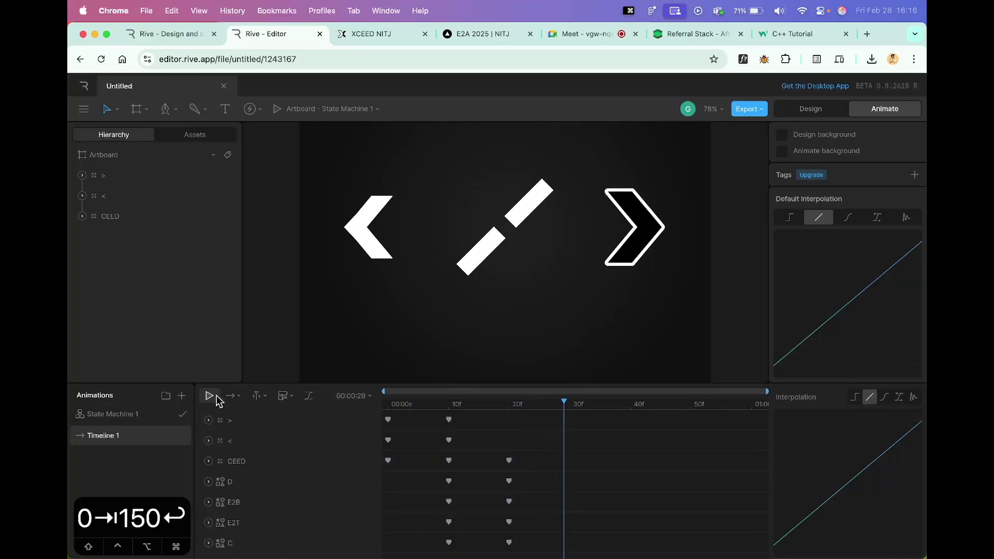
pyautogui.moveTo(566, 405); pyautogui.dragTo(507, 409)
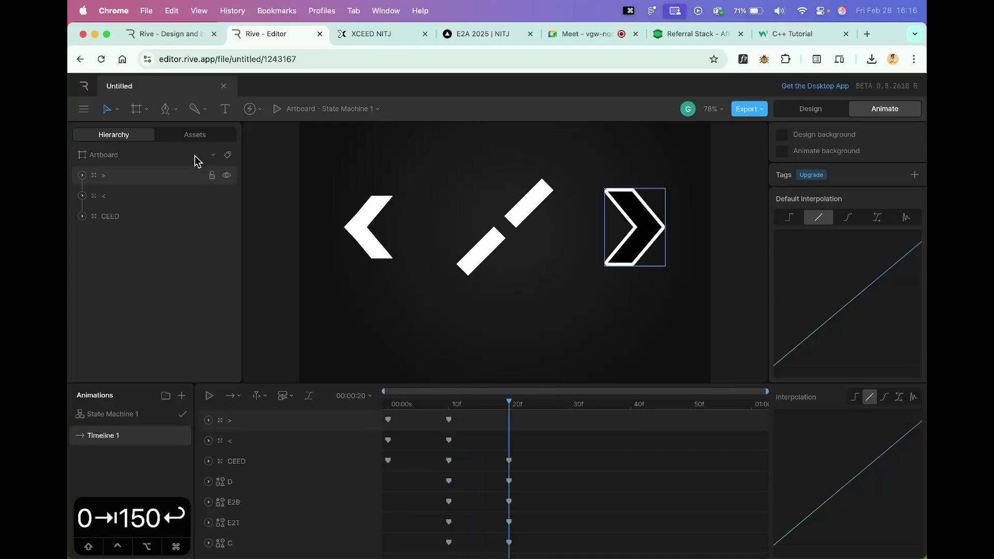
# Open the Xceed Logo Animation file, fit its artboard in view and scrub its timeline to examine how the slash disappears
pyautogui.click(86, 87)
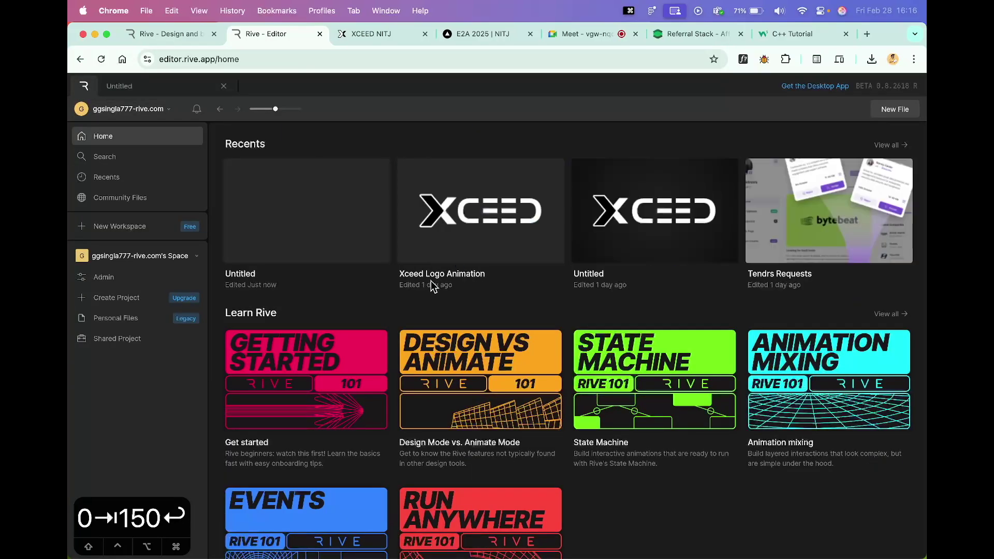
pyautogui.click(486, 233)
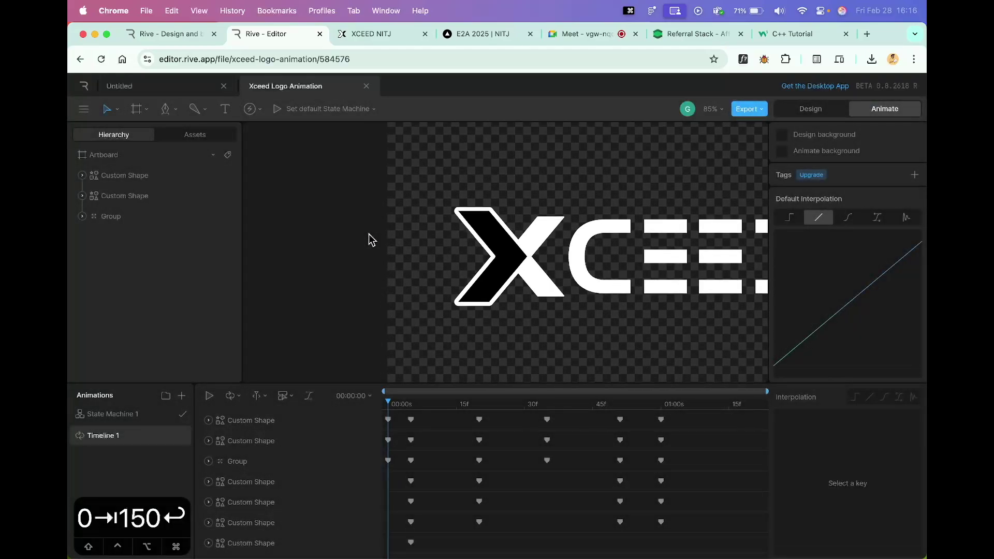
pyautogui.press('f')
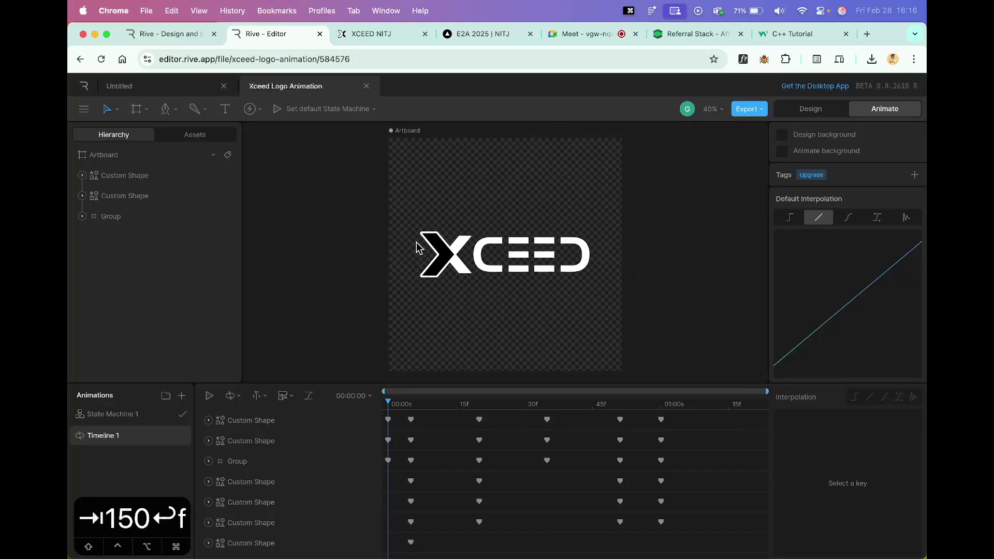
pyautogui.moveTo(389, 405); pyautogui.dragTo(411, 405)
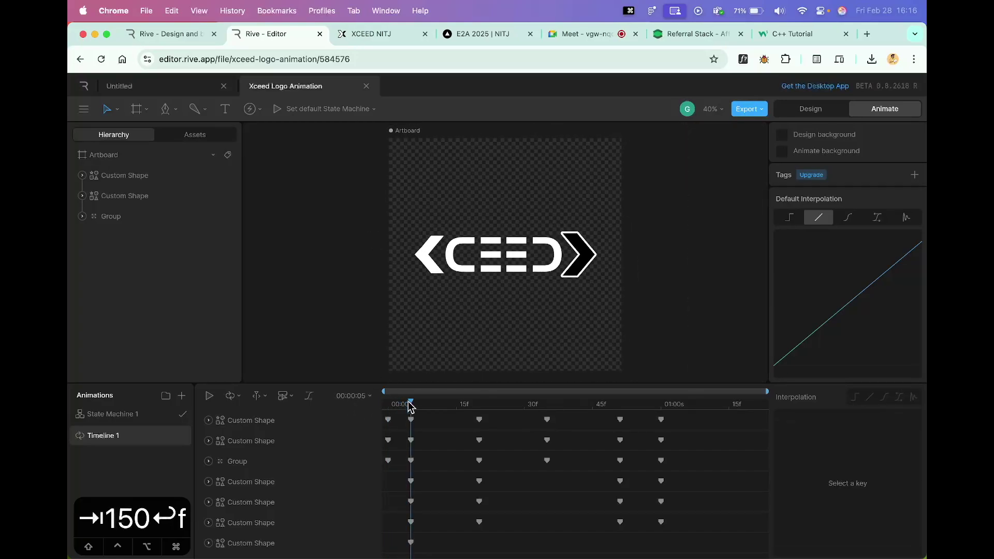
pyautogui.moveTo(410, 406); pyautogui.dragTo(547, 407)
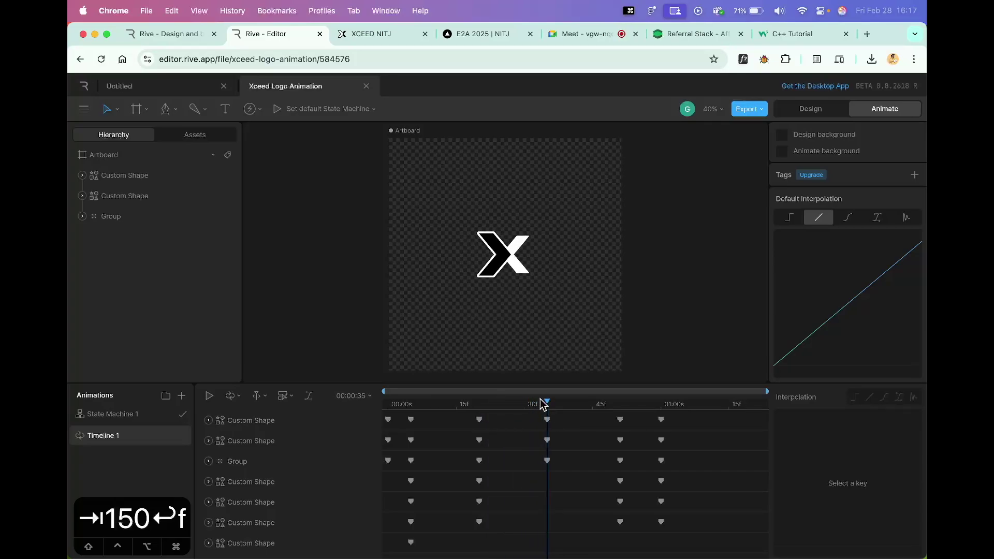
pyautogui.moveTo(545, 407); pyautogui.dragTo(487, 406)
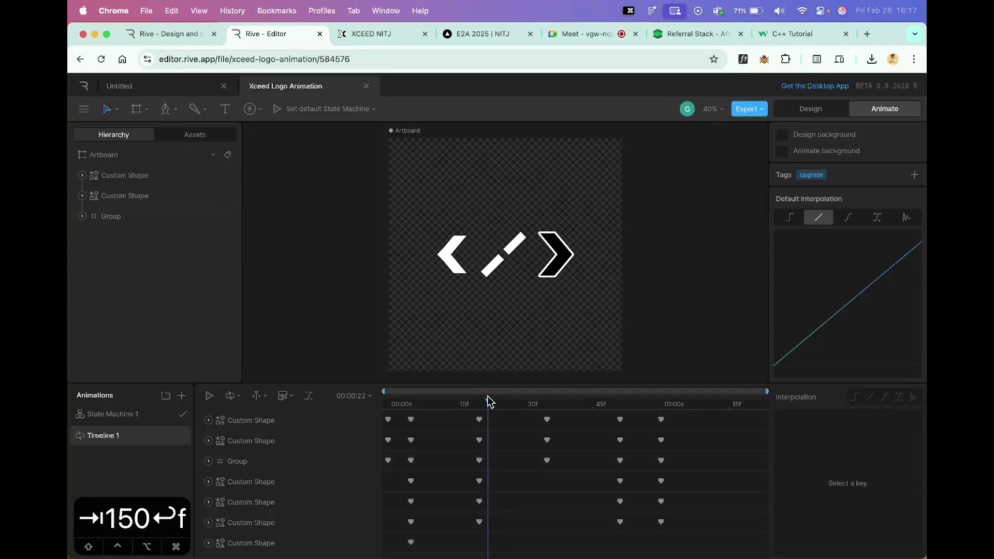
pyautogui.moveTo(490, 404); pyautogui.dragTo(538, 408)
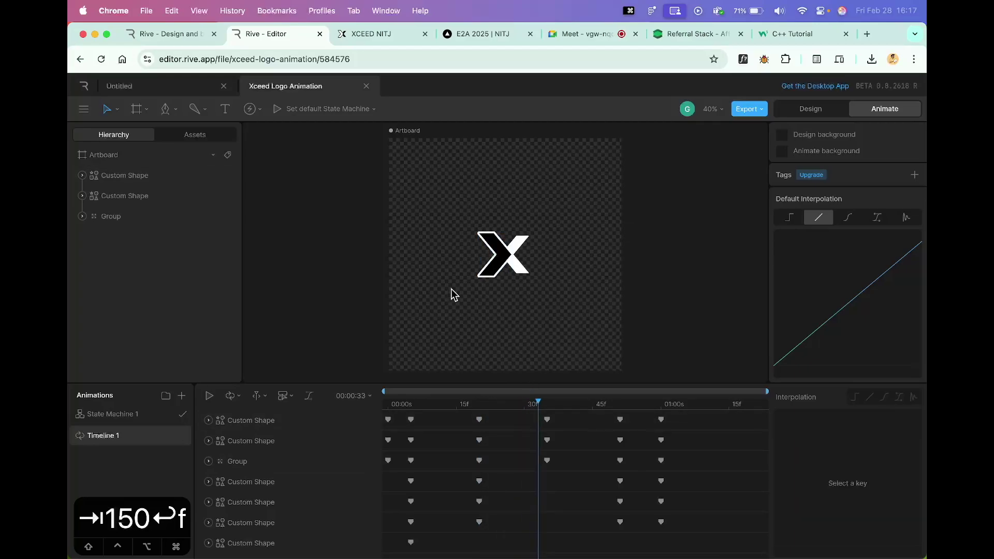
# Return to the Untitled file and close the browser tab with the Rive website
pyautogui.click(176, 86)
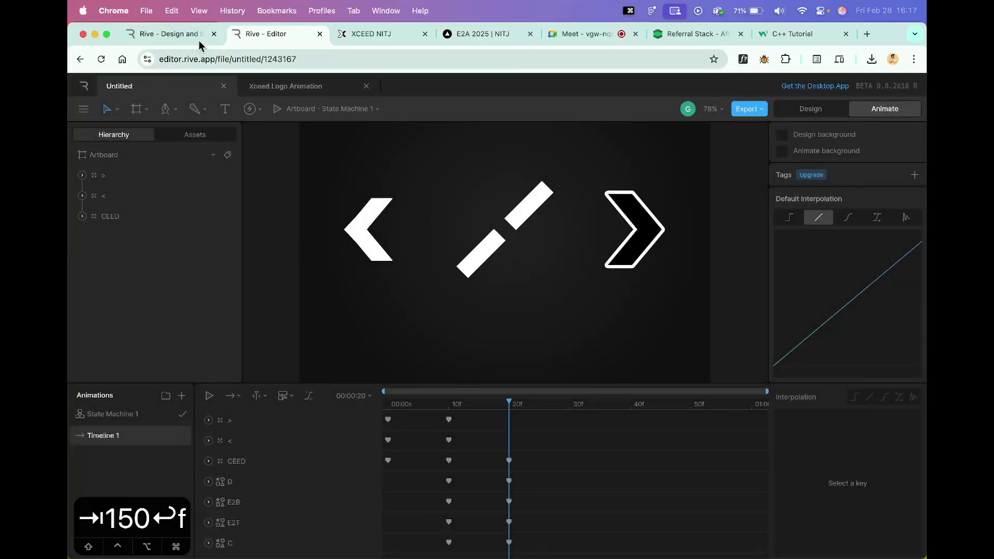
pyautogui.click(213, 34)
pyautogui.press('space')
pyautogui.moveTo(329, 216); pyautogui.dragTo(328, 239)
# At frame 30, set the CEED group's X and Y scale to 0%
pyautogui.click(505, 250)
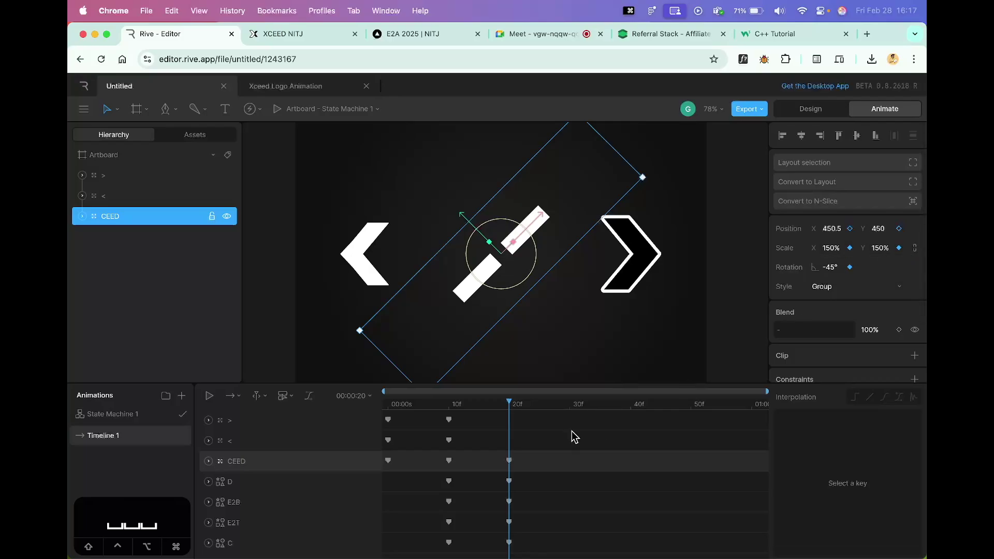
pyautogui.moveTo(512, 409); pyautogui.dragTo(573, 409)
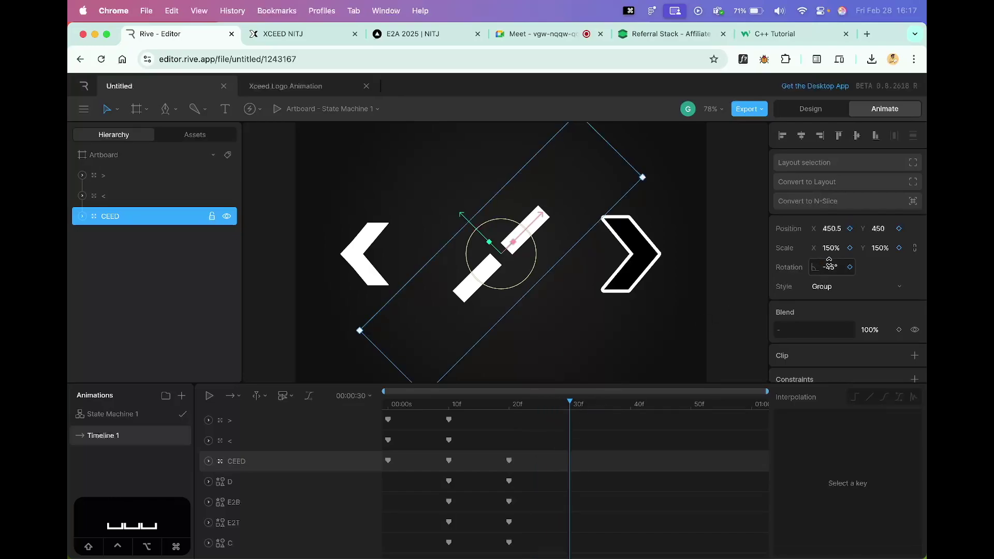
pyautogui.click(839, 249)
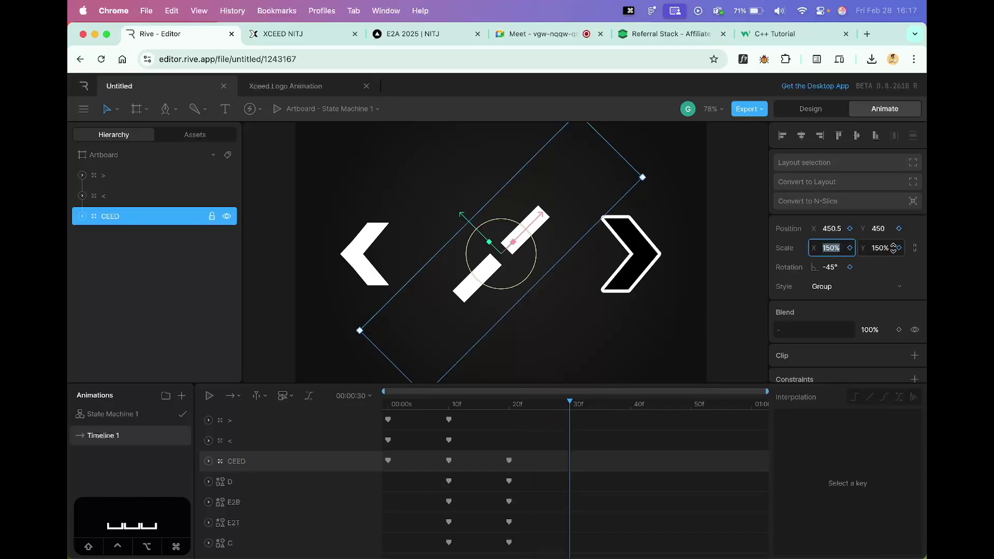
pyautogui.click(879, 247)
pyautogui.click(837, 250)
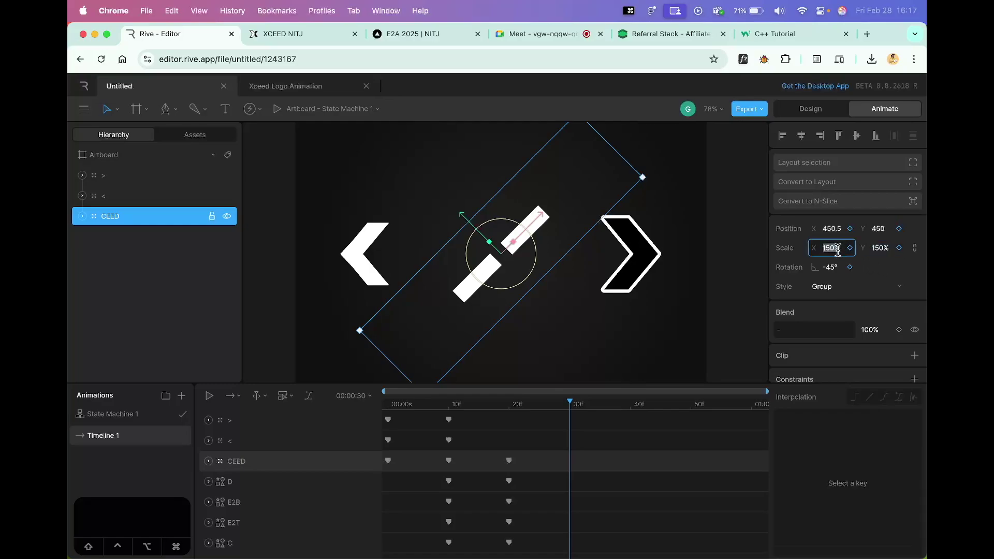
pyautogui.moveTo(568, 405); pyautogui.dragTo(509, 406)
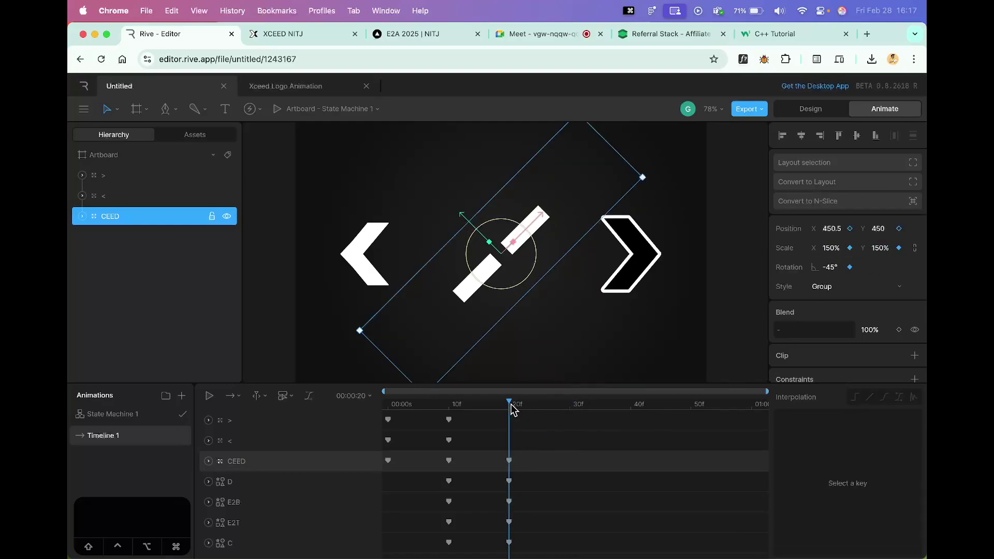
pyautogui.moveTo(516, 409); pyautogui.dragTo(571, 409)
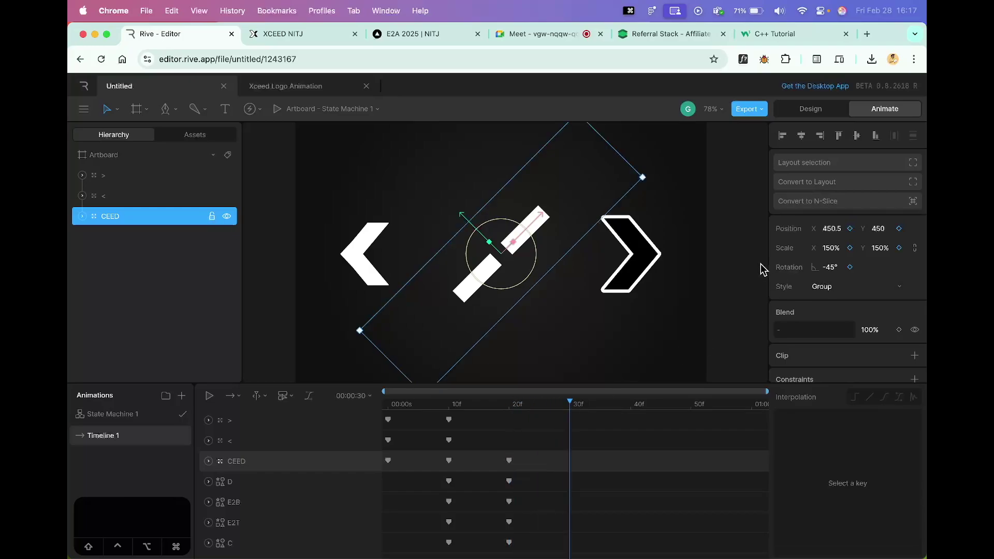
pyautogui.click(839, 248)
pyautogui.write('100')
pyautogui.press('BackSpace')
pyautogui.press('BackSpace')
pyautogui.press('BackSpace')
pyautogui.write('01')
pyautogui.press('BackSpace')
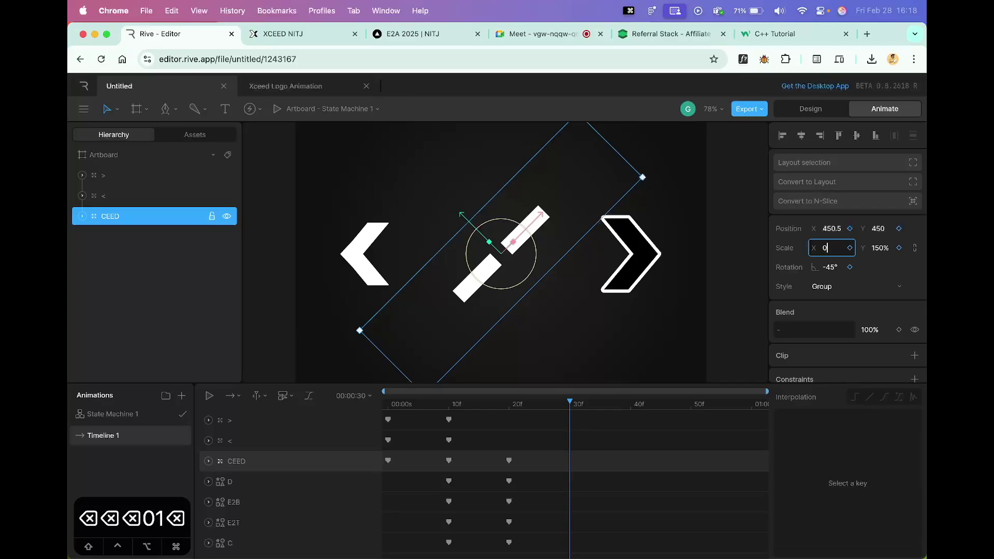
pyautogui.press('Tab')
pyautogui.write('0')
pyautogui.press('Return')
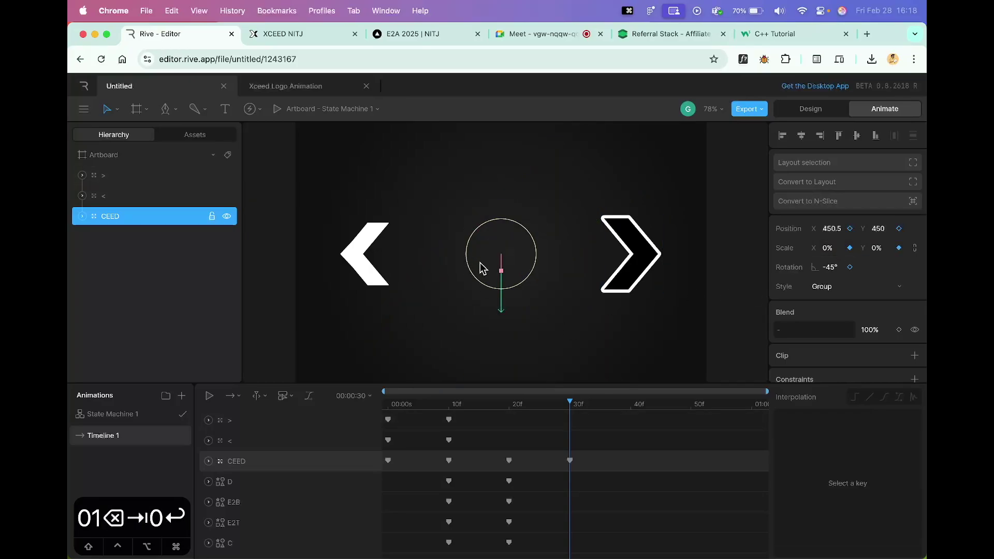
# At frame 20, keyframe the X position of the > group
pyautogui.moveTo(569, 409); pyautogui.dragTo(513, 407)
pyautogui.click(639, 259)
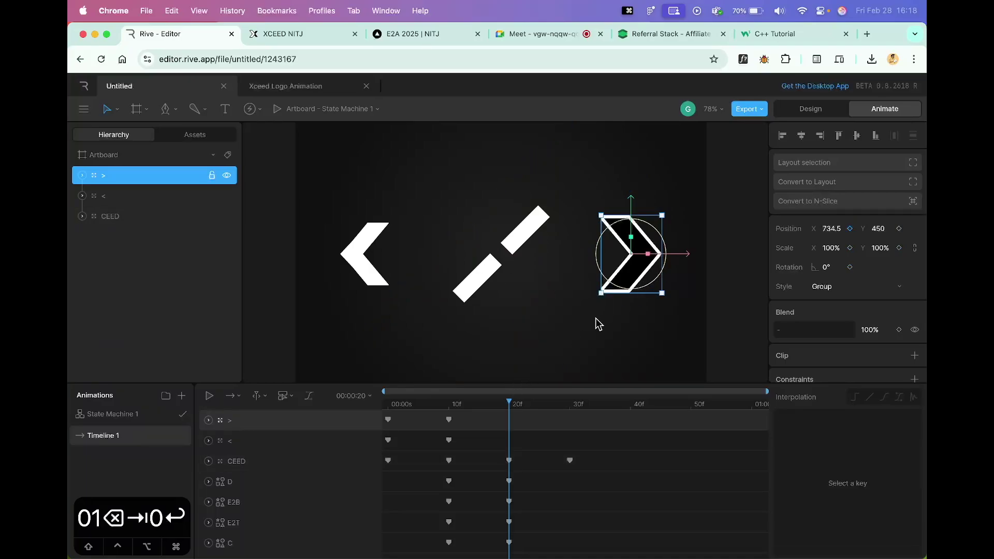
pyautogui.click(849, 229)
# At frame 30, move the > group left and the < group right along the X axis so they meet as an X
pyautogui.moveTo(507, 407); pyautogui.dragTo(570, 404)
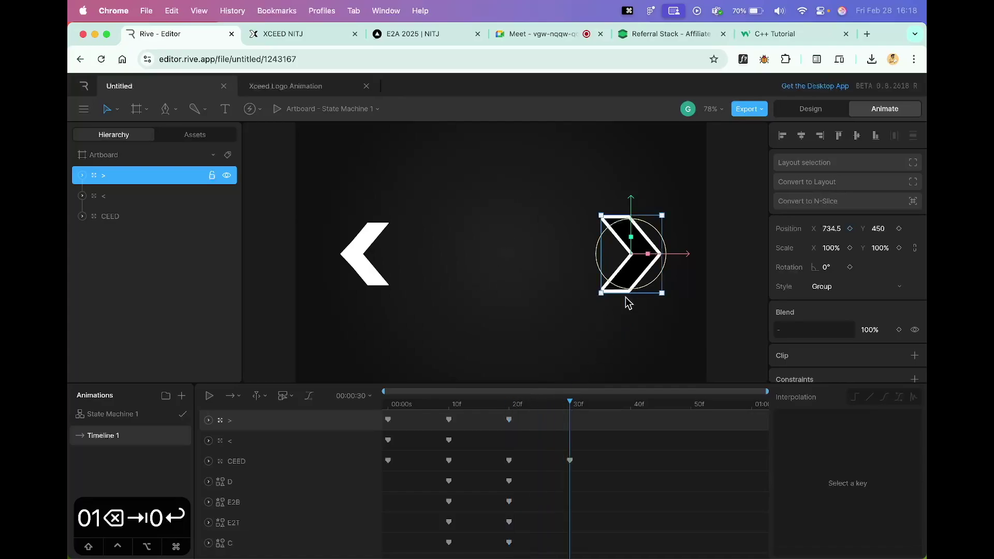
pyautogui.moveTo(669, 262); pyautogui.dragTo(506, 262)
pyautogui.click(385, 258)
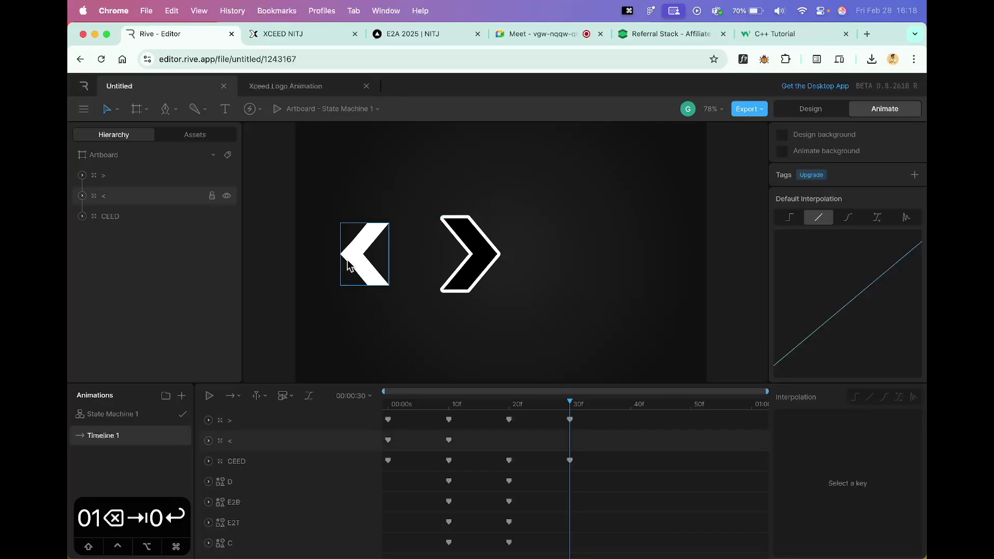
pyautogui.moveTo(396, 256); pyautogui.dragTo(537, 261)
pyautogui.click(567, 327)
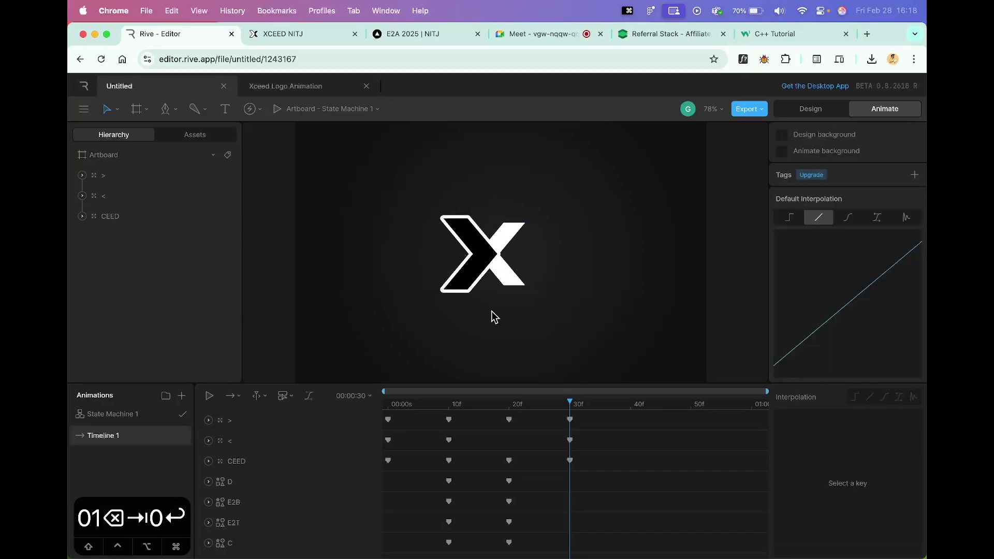
# Shift the > and < groups together horizontally to centre the X on the artboard, with the > group at about X 422.5
pyautogui.click(459, 261)
pyautogui.keyDown('shift'); pyautogui.click(516, 236); pyautogui.keyUp('shift')
pyautogui.moveTo(514, 255)
pyautogui.mouseDown()
pyautogui.moveTo(524, 254)
pyautogui.moveTo(513, 255)
pyautogui.mouseUp()
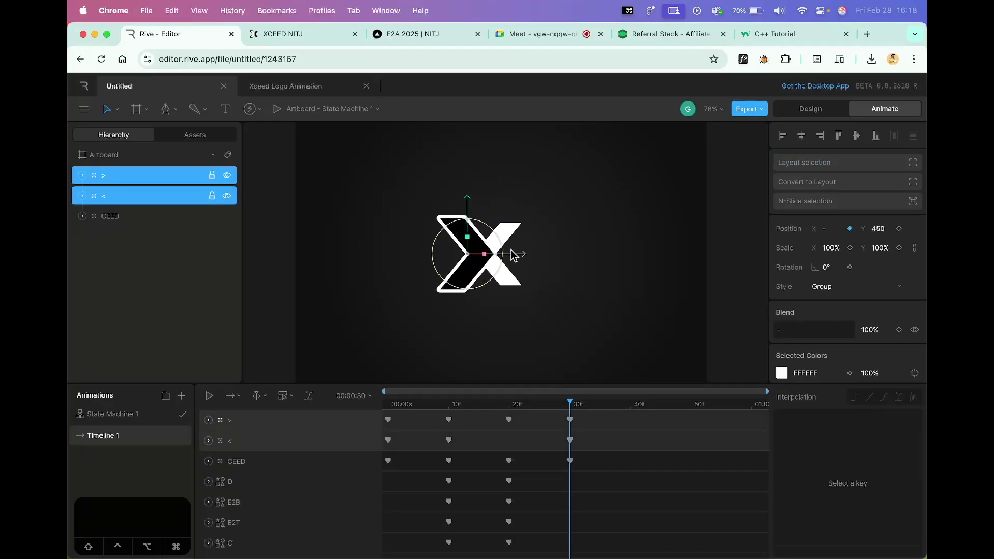
pyautogui.click(569, 317)
pyautogui.scroll(-5, 588, 311)
pyautogui.scroll(-1, 554, 309)
pyautogui.scroll(-1, 567, 300)
pyautogui.click(500, 255)
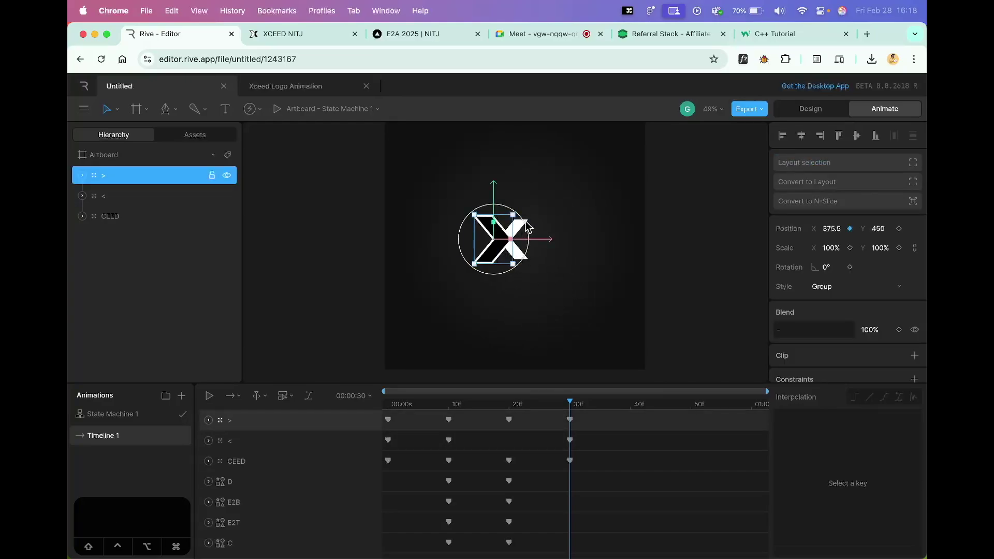
pyautogui.keyDown('shift'); pyautogui.click(167, 198); pyautogui.keyUp('shift')
pyautogui.moveTo(534, 240); pyautogui.dragTo(547, 248)
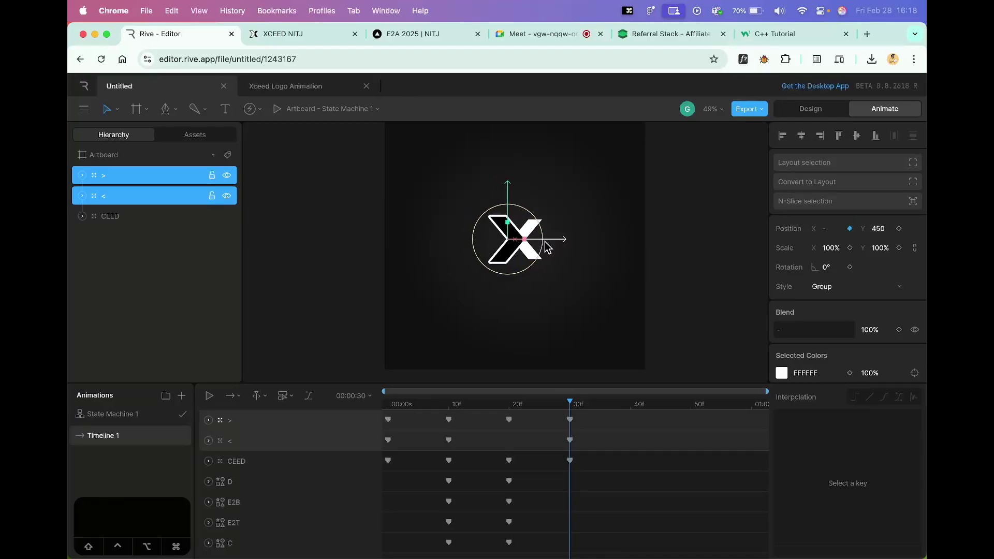
pyautogui.click(588, 293)
# Nudge the > group slightly left to refine the X shape at frame 30
pyautogui.scroll(5, 545, 250)
pyautogui.press('space')
pyautogui.moveTo(580, 243); pyautogui.dragTo(522, 253)
pyautogui.click(487, 256)
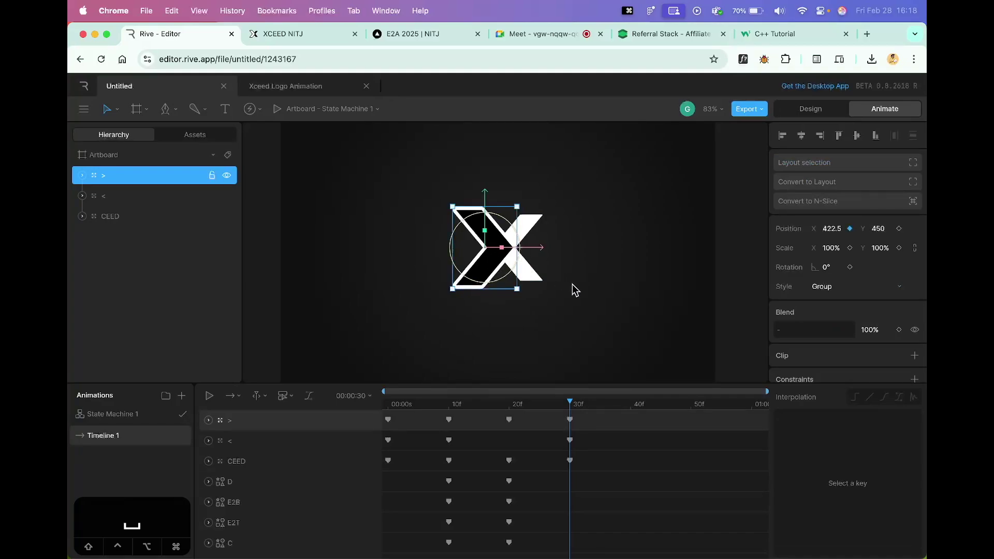
pyautogui.click(585, 292)
pyautogui.click(481, 254)
pyautogui.moveTo(516, 250); pyautogui.dragTo(513, 251)
pyautogui.click(604, 300)
# Play the animation from frame 0 and scrub back toward frame 20 to check how the arrows merge
pyautogui.scroll(-5, 551, 315)
pyautogui.press('space')
pyautogui.moveTo(575, 313); pyautogui.dragTo(578, 287)
pyautogui.moveTo(570, 404); pyautogui.dragTo(348, 409)
pyautogui.click(210, 397)
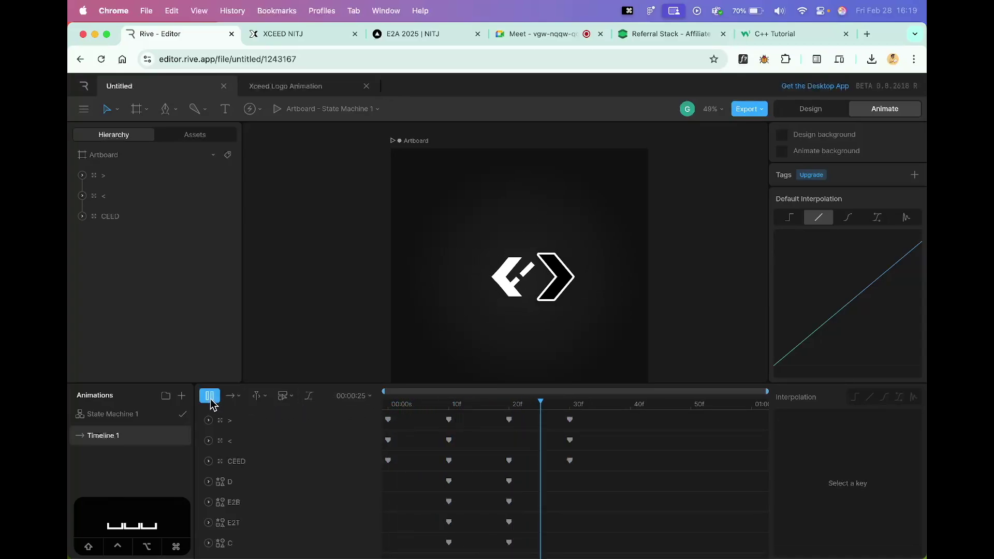
pyautogui.click(211, 405)
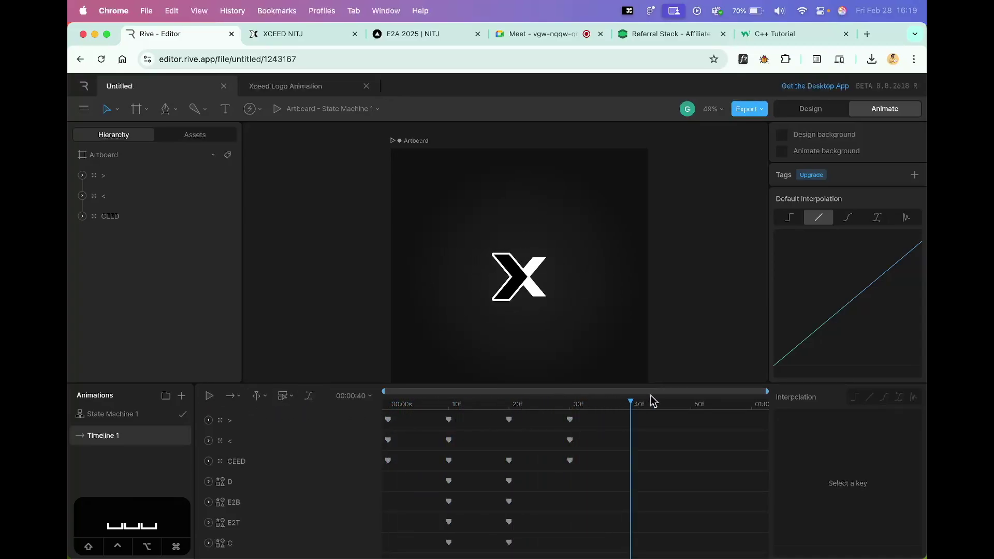
pyautogui.moveTo(633, 406); pyautogui.dragTo(504, 413)
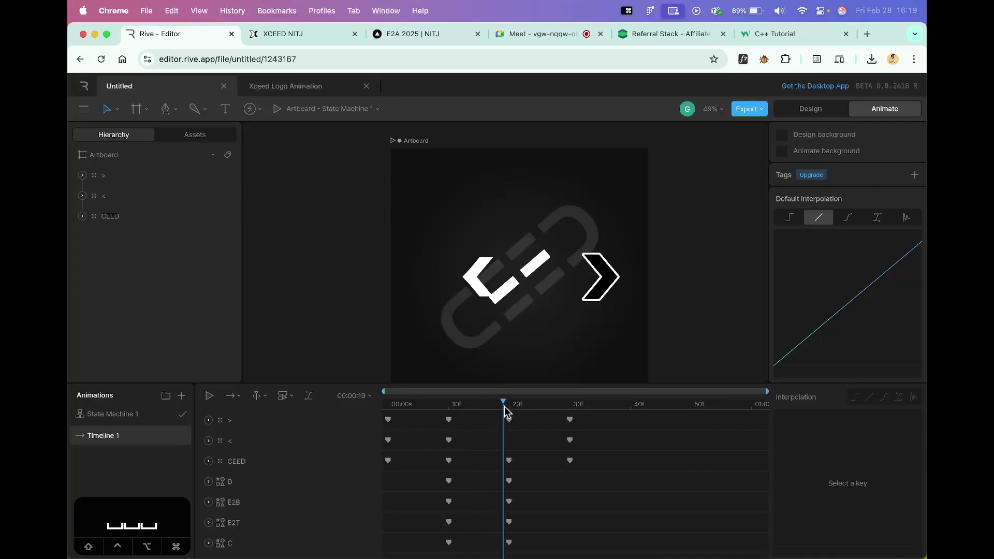
# Copy the < group's position keyframe from frame 10 to frame 20
pyautogui.click(296, 441)
pyautogui.moveTo(505, 409); pyautogui.dragTo(449, 414)
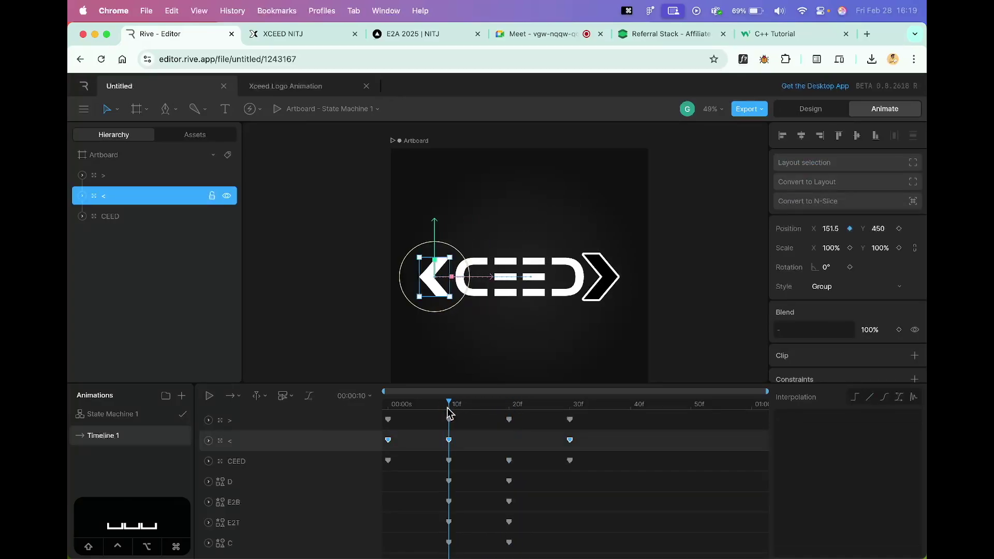
pyautogui.click(480, 441)
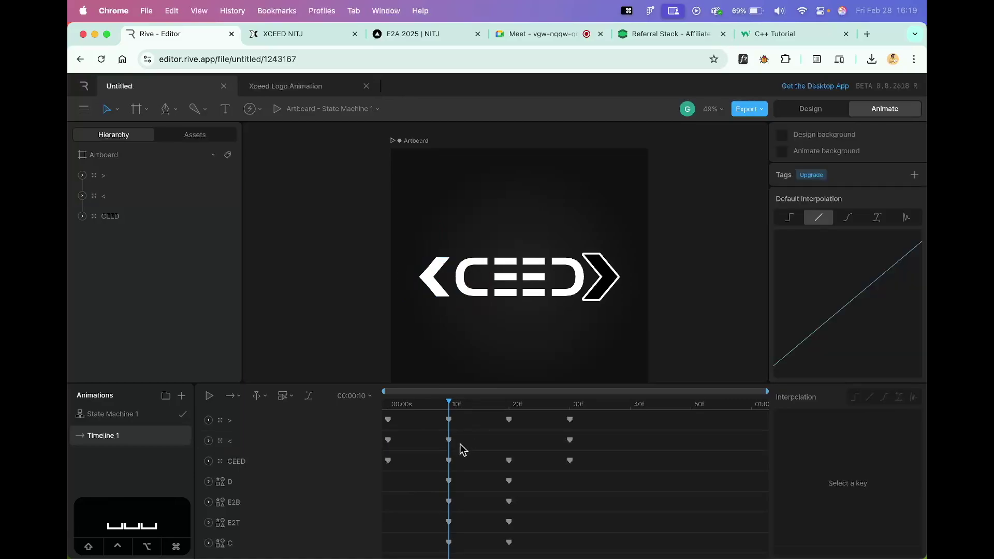
pyautogui.moveTo(452, 446); pyautogui.dragTo(443, 441)
pyautogui.press('super+c')
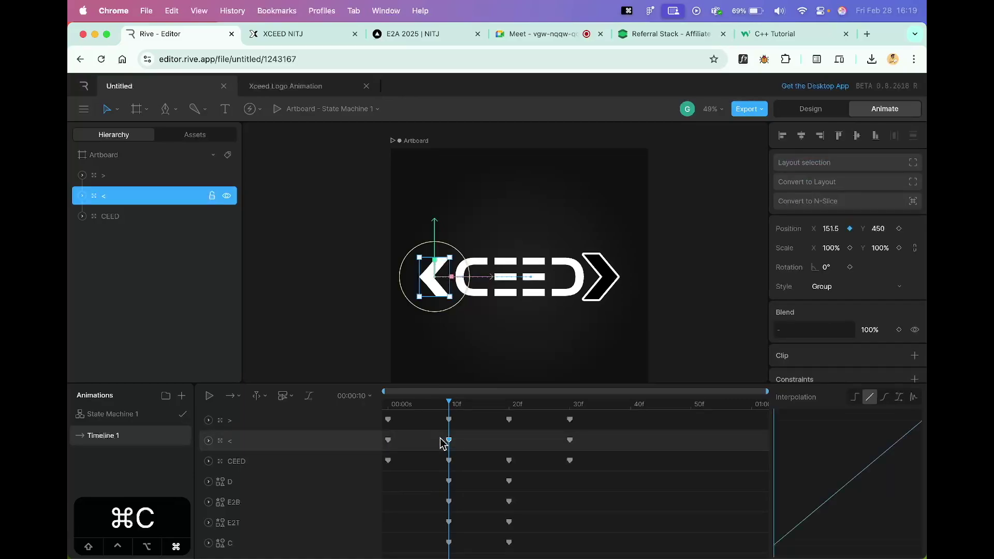
pyautogui.moveTo(449, 410); pyautogui.dragTo(508, 414)
pyautogui.press('super+v')
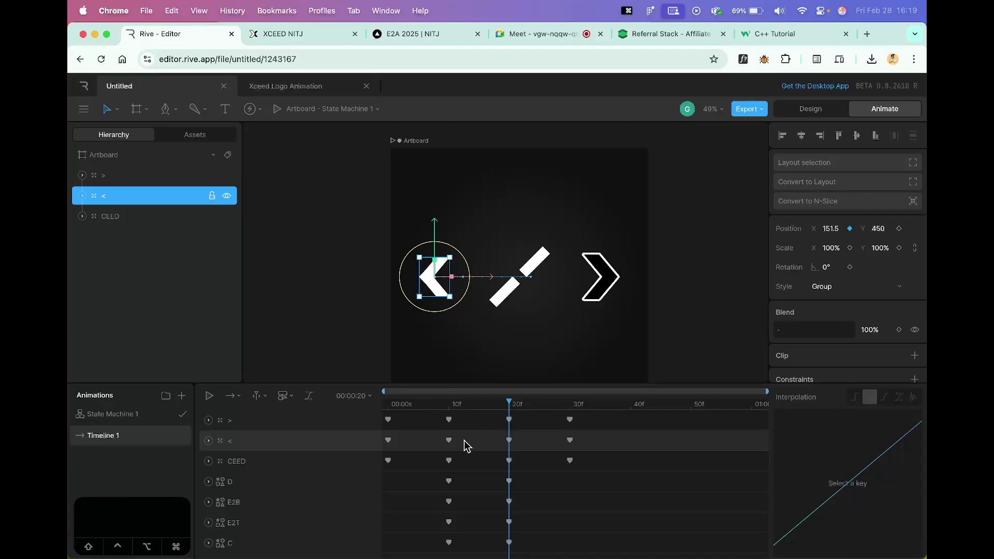
pyautogui.click(468, 446)
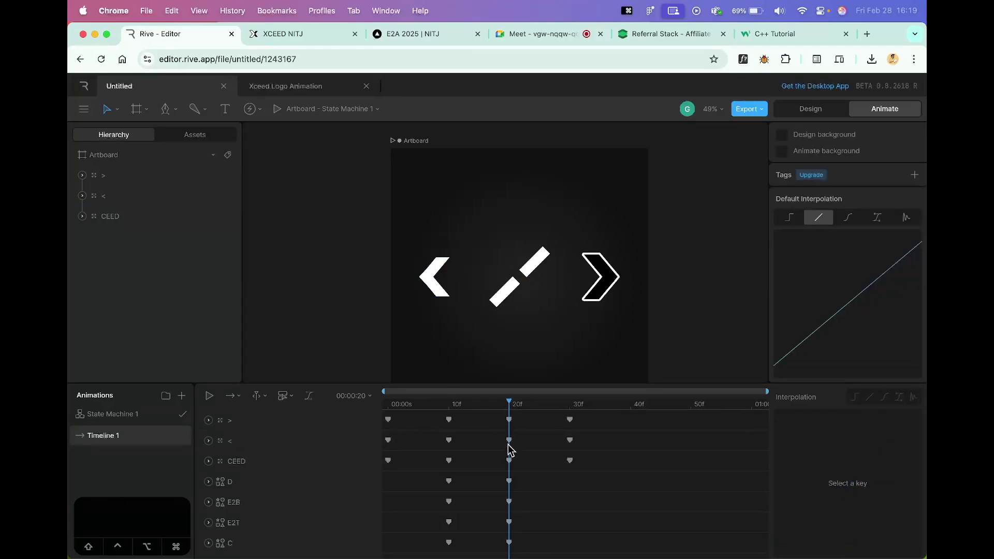
# Expand the < group's animated properties and go to frame 30 to check its X position
pyautogui.click(509, 441)
pyautogui.click(208, 440)
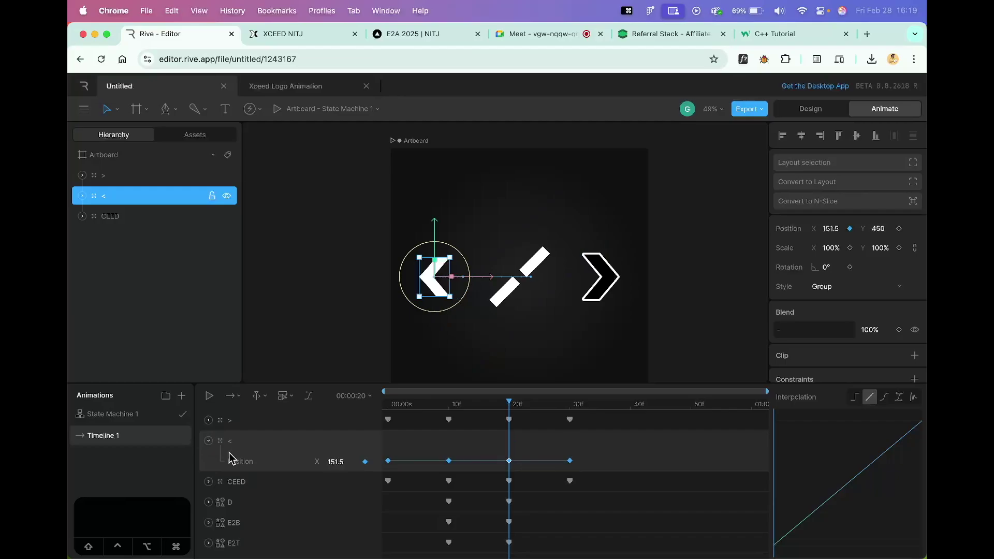
pyautogui.moveTo(509, 412); pyautogui.dragTo(570, 415)
pyautogui.click(614, 461)
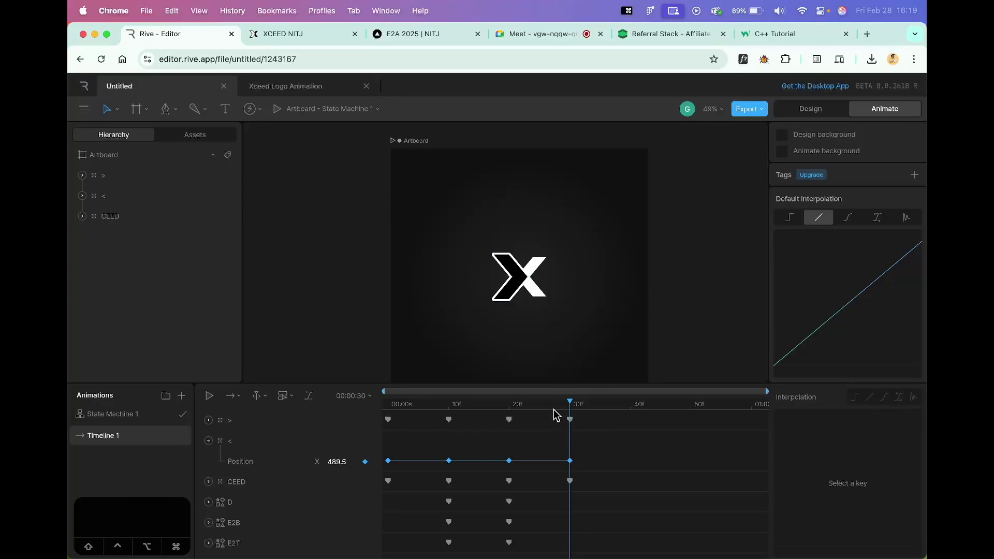
pyautogui.moveTo(573, 408)
pyautogui.mouseDown()
pyautogui.moveTo(507, 411)
pyautogui.moveTo(567, 415)
pyautogui.mouseUp()
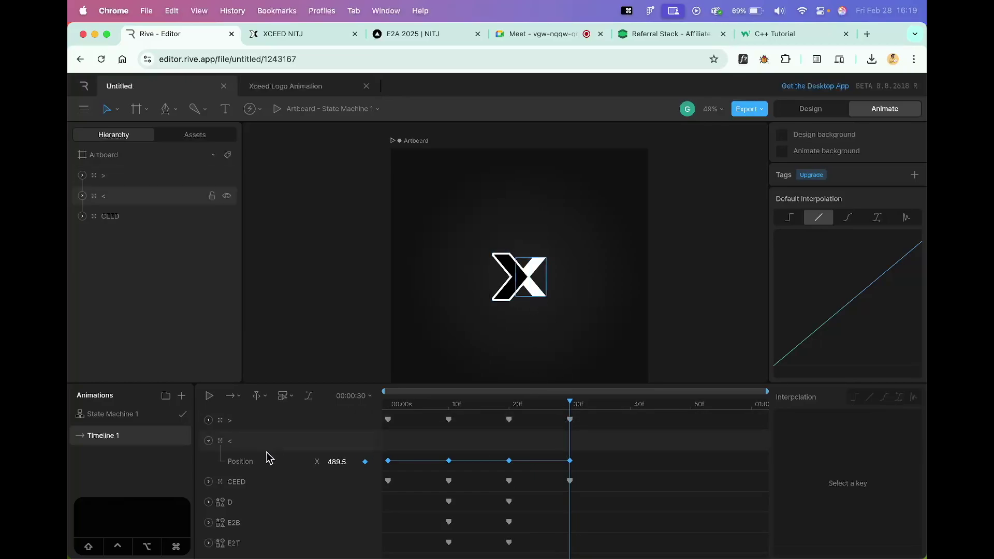
# Keyframe the CEED group's rotation at frame 30 and set it to 0° at frame 40
pyautogui.click(257, 485)
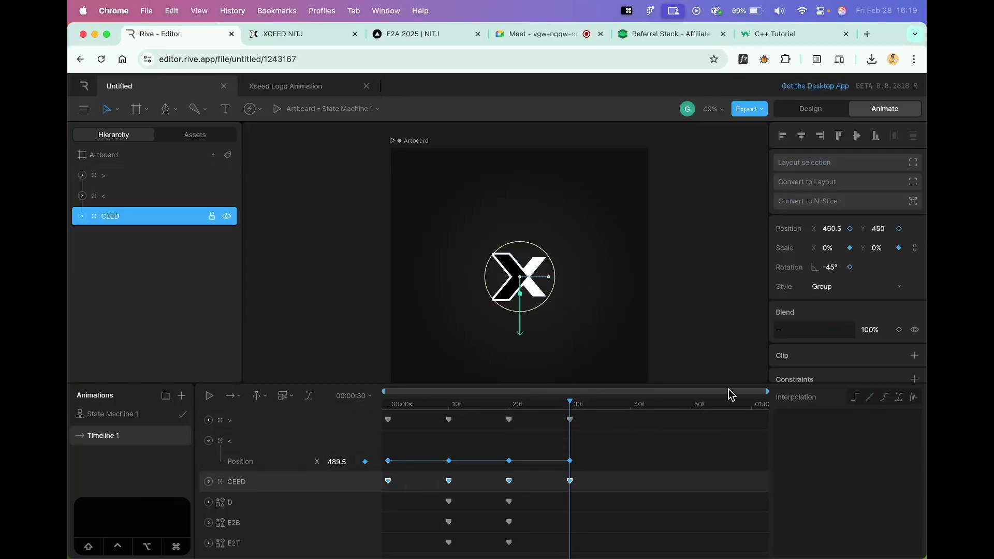
pyautogui.click(849, 267)
pyautogui.moveTo(570, 406); pyautogui.dragTo(632, 406)
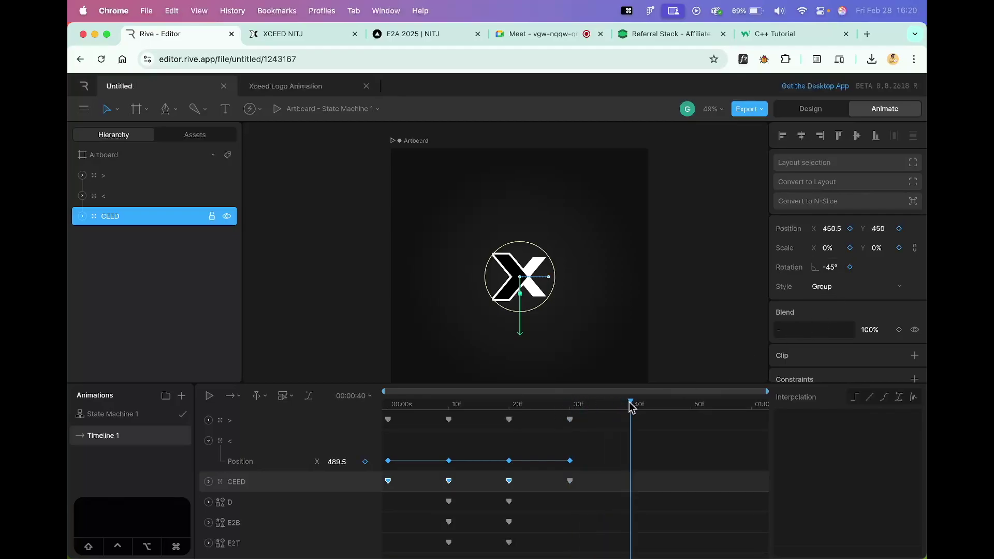
pyautogui.click(836, 267)
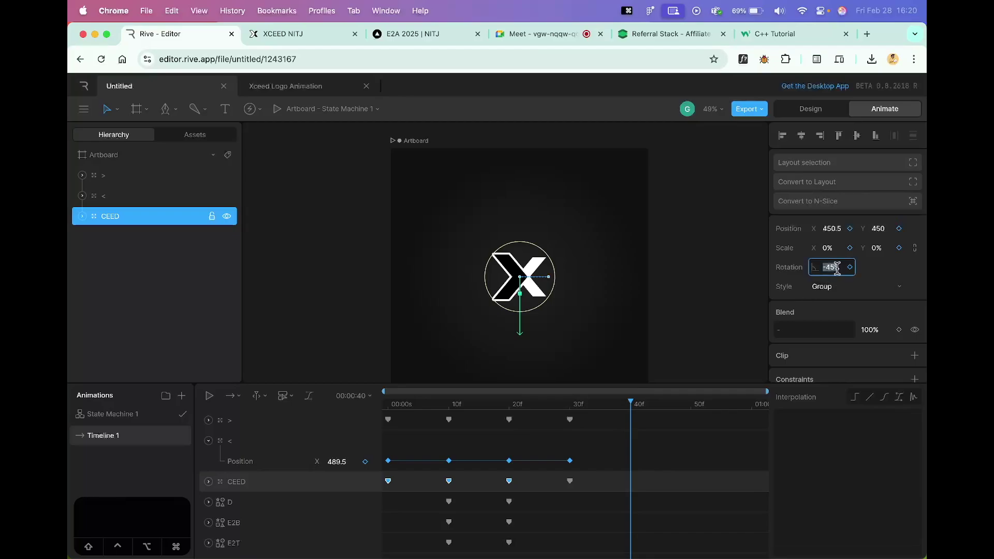
pyautogui.write('0')
pyautogui.press('Return')
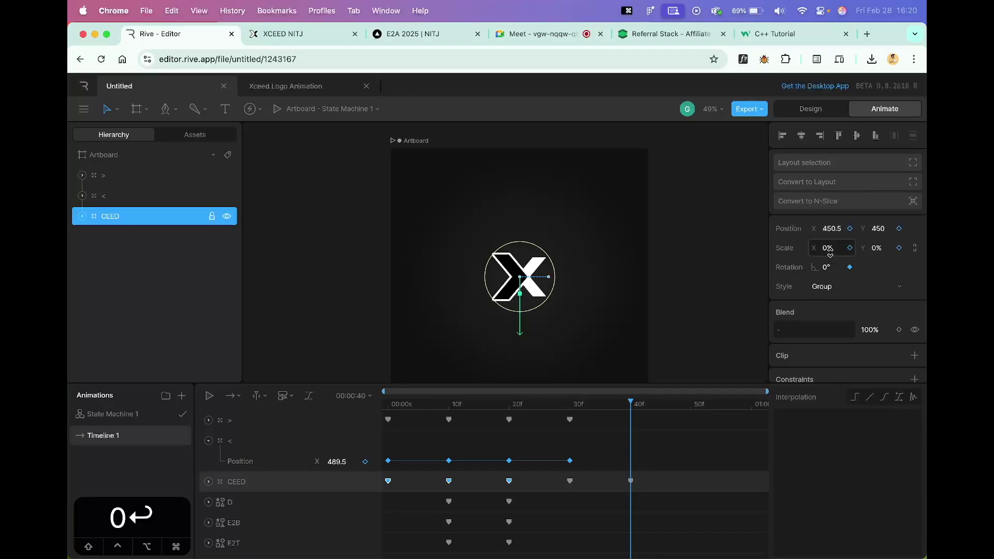
# At frame 40, set the CEED group's X and Y scale to 100%
pyautogui.moveTo(630, 408)
pyautogui.mouseDown()
pyautogui.moveTo(572, 414)
pyautogui.moveTo(634, 410)
pyautogui.mouseUp()
pyautogui.click(833, 252)
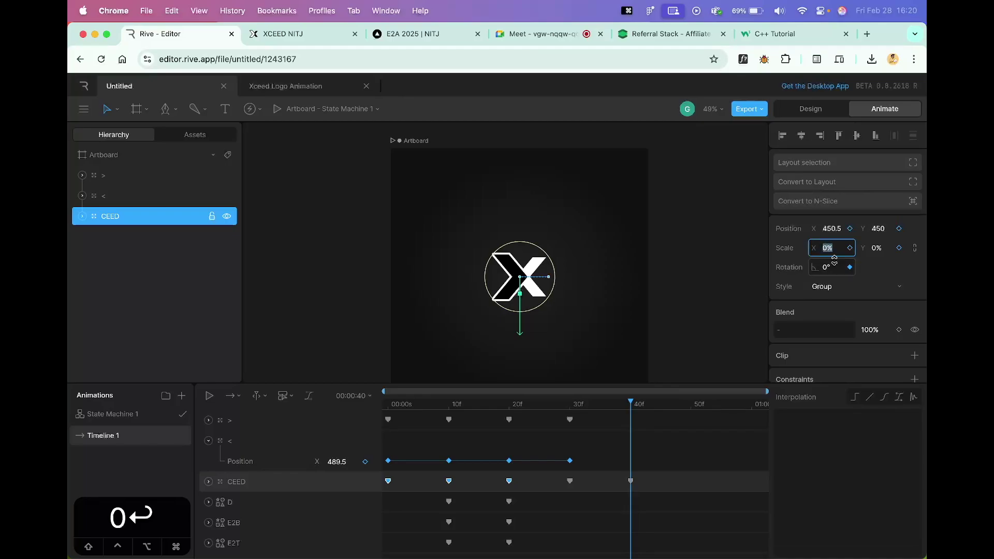
pyautogui.write('100')
pyautogui.press('Tab')
pyautogui.write('100')
pyautogui.press('Return')
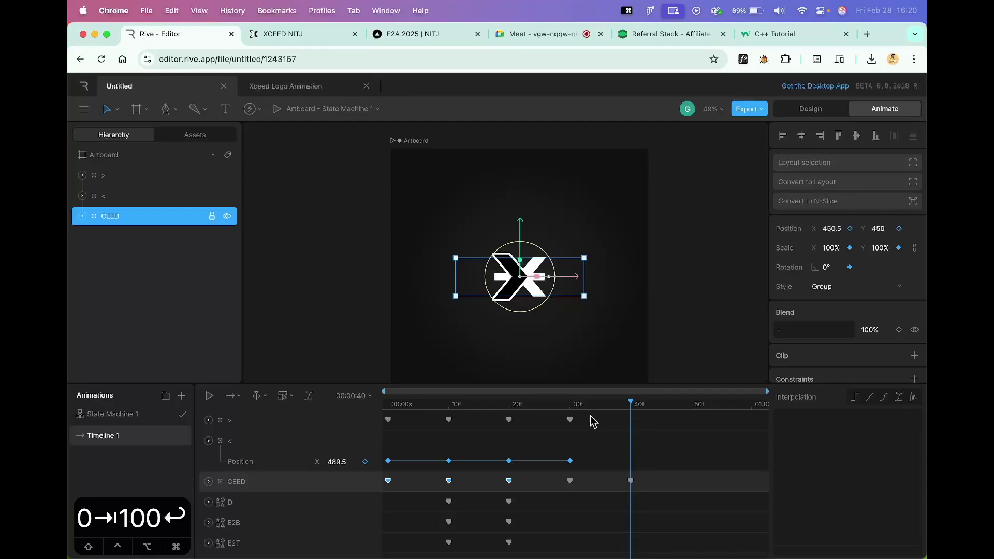
# Expand the CEED group's animated properties and copy its X position keyframe from frame 0 to frame 40
pyautogui.click(388, 481)
pyautogui.click(208, 481)
pyautogui.scroll(-1, 398, 495)
pyautogui.moveTo(395, 482); pyautogui.dragTo(389, 494)
pyautogui.press('super+c')
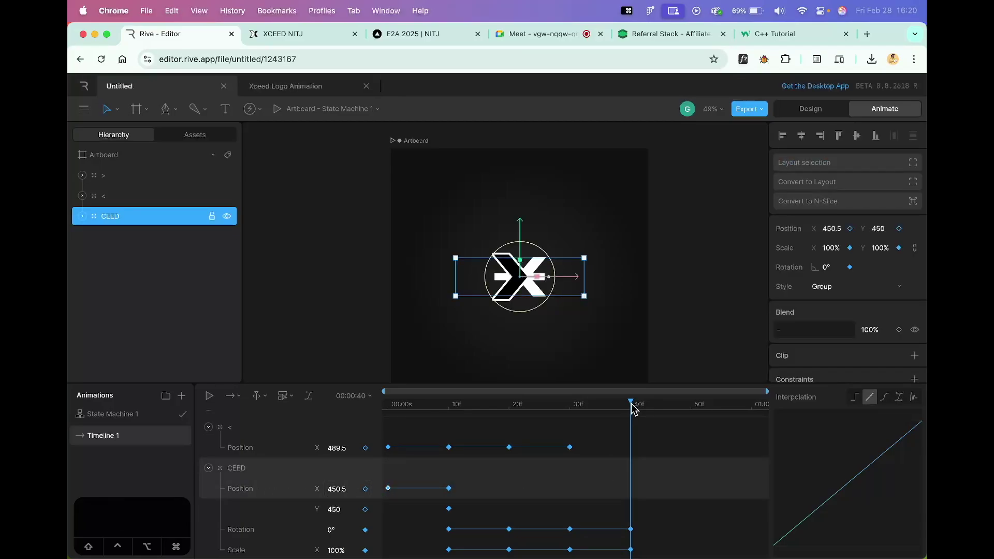
pyautogui.press('super+v')
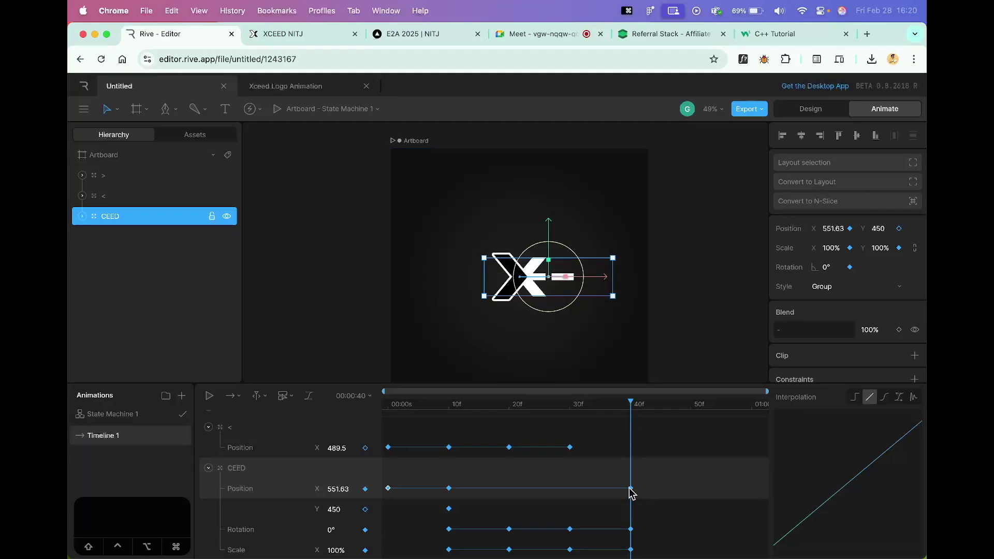
# Copy the > and < groups' position keyframes from frame 0 to frame 40
pyautogui.scroll(1, 639, 487)
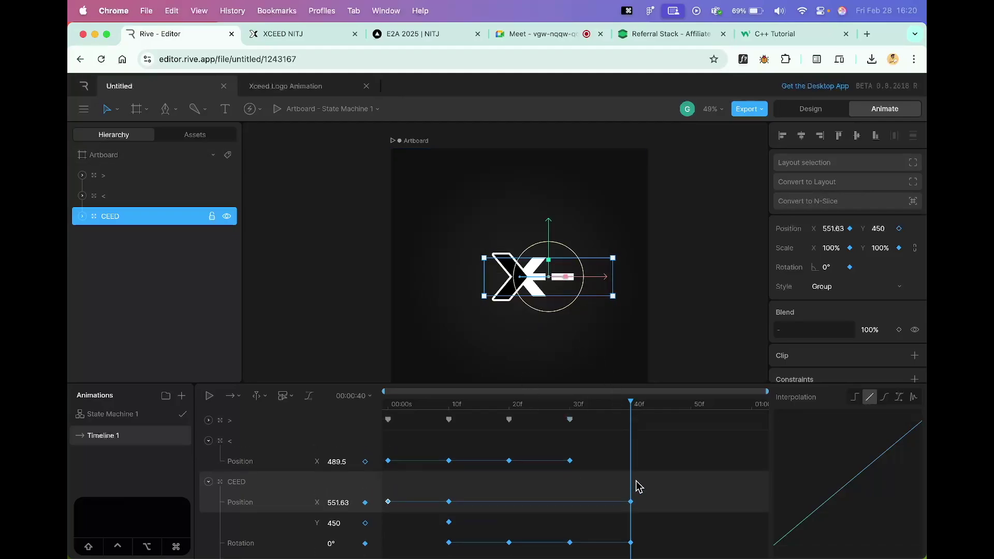
pyautogui.click(301, 428)
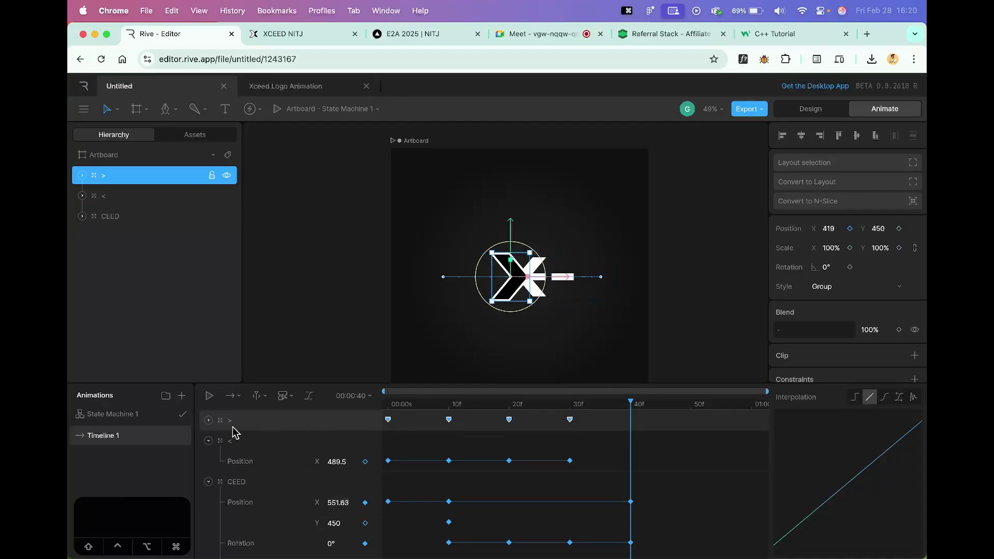
pyautogui.click(209, 441)
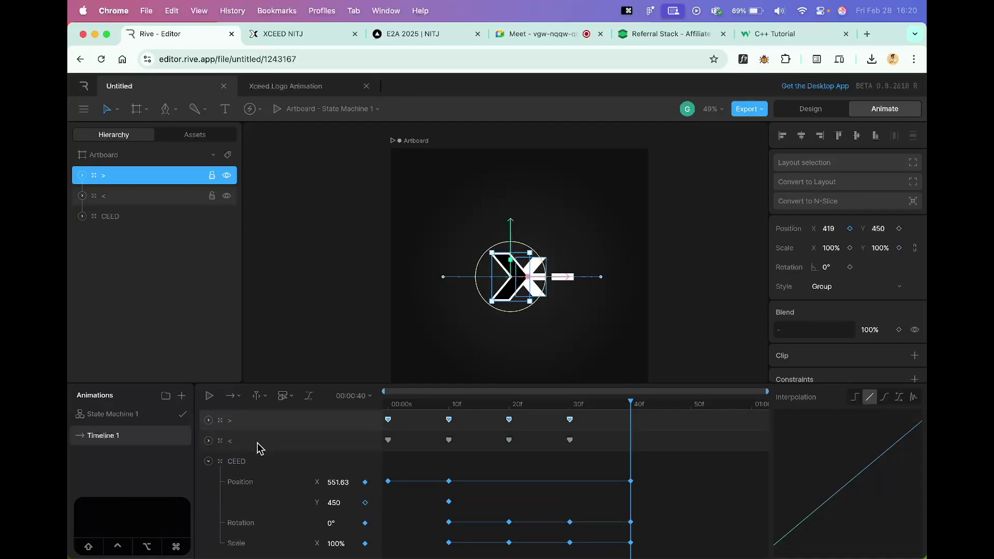
pyautogui.moveTo(396, 451); pyautogui.dragTo(378, 421)
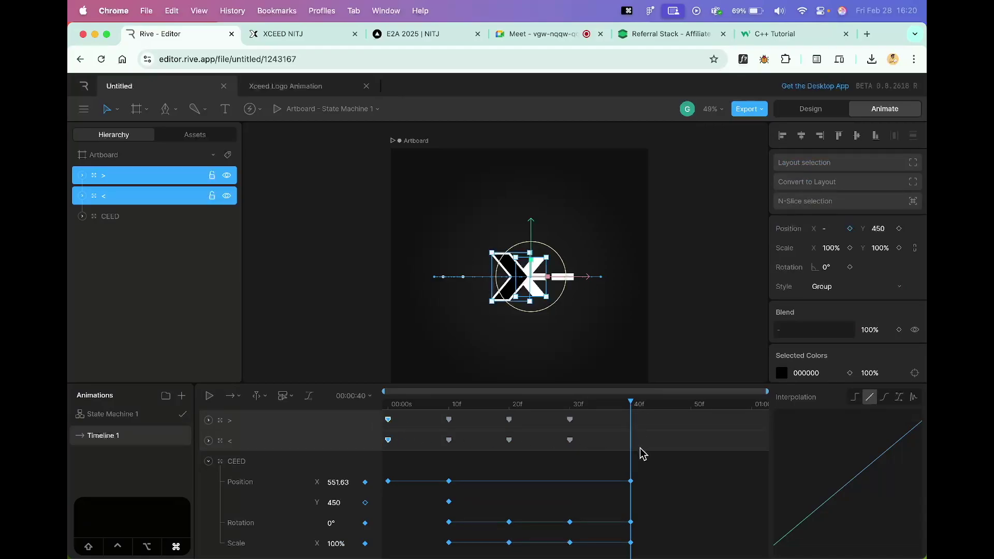
pyautogui.press('super+v')
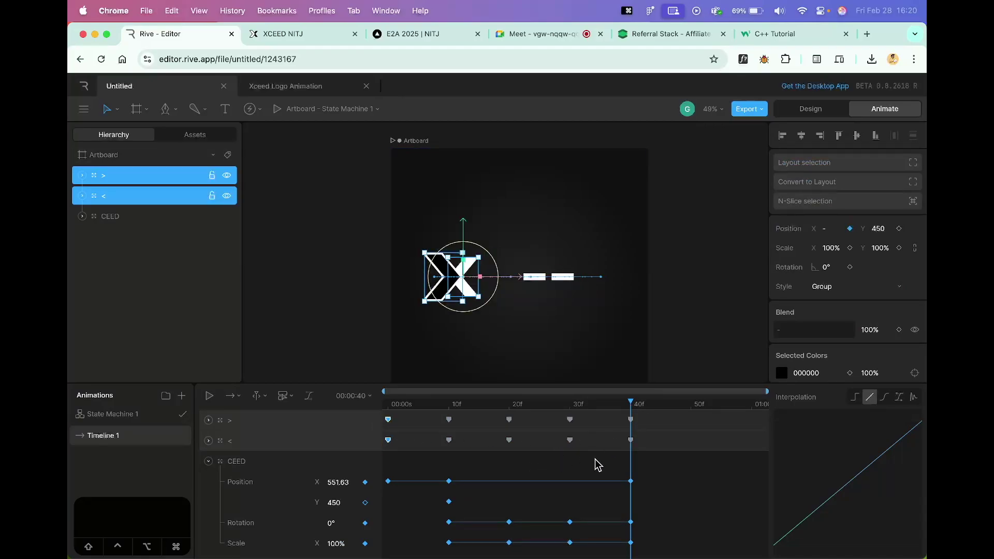
# Copy the opacity keyframes of D, E2B, E2T, C, E1B and E1T from frame 10 to frame 40
pyautogui.scroll(-5, 611, 463)
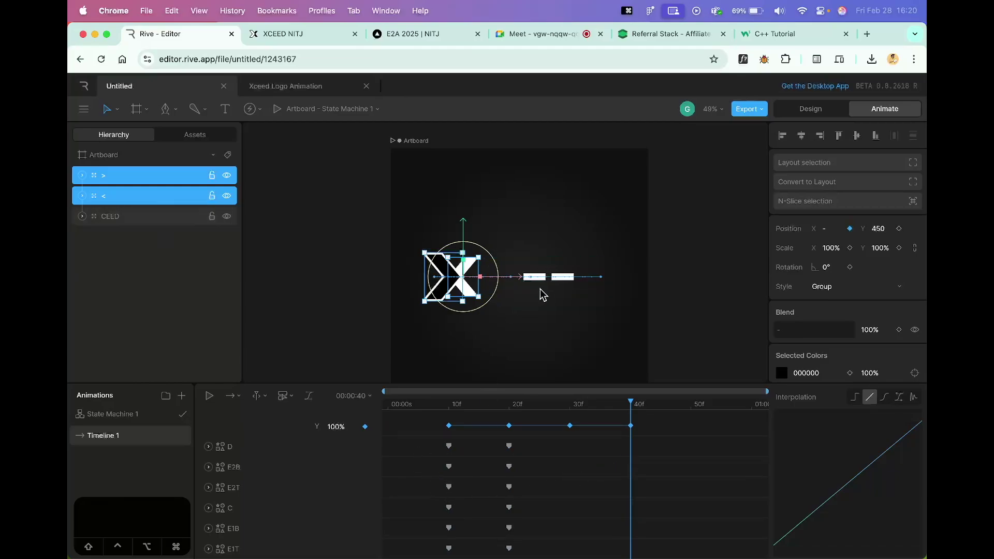
pyautogui.moveTo(428, 436); pyautogui.dragTo(469, 554)
pyautogui.press('super+c')
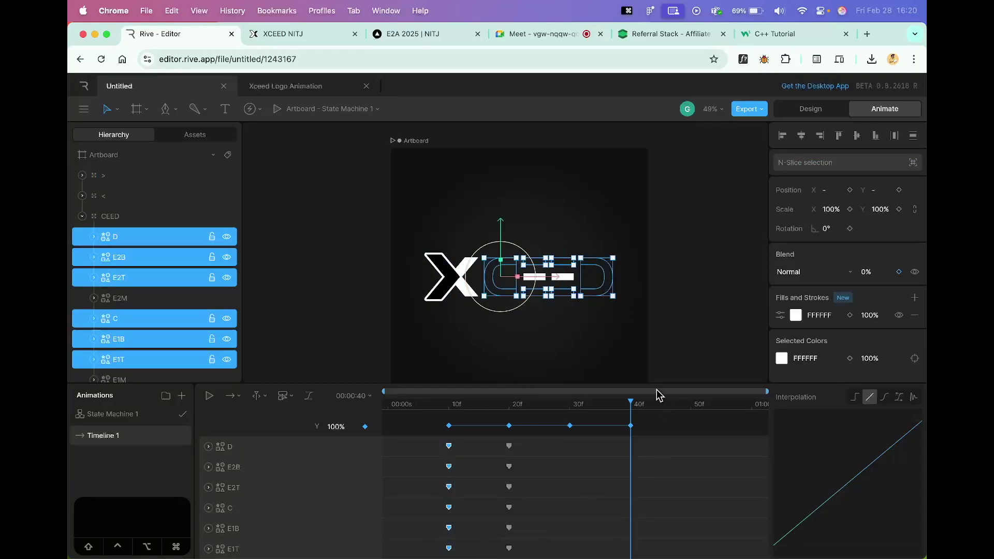
pyautogui.press('super+v')
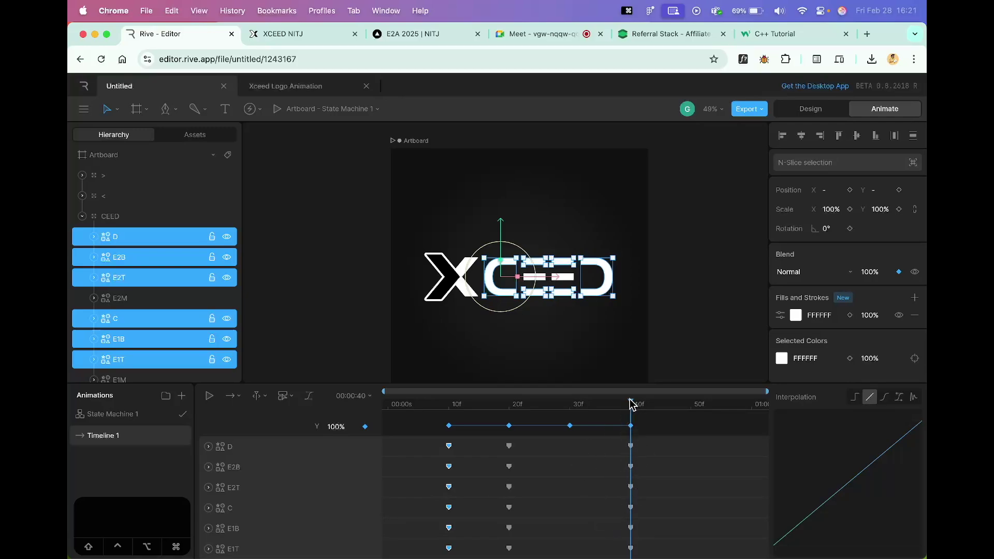
# Play the animation from frame 0 and scrub back to about frame 31 to examine the CEED group's motion
pyautogui.moveTo(630, 405); pyautogui.dragTo(387, 406)
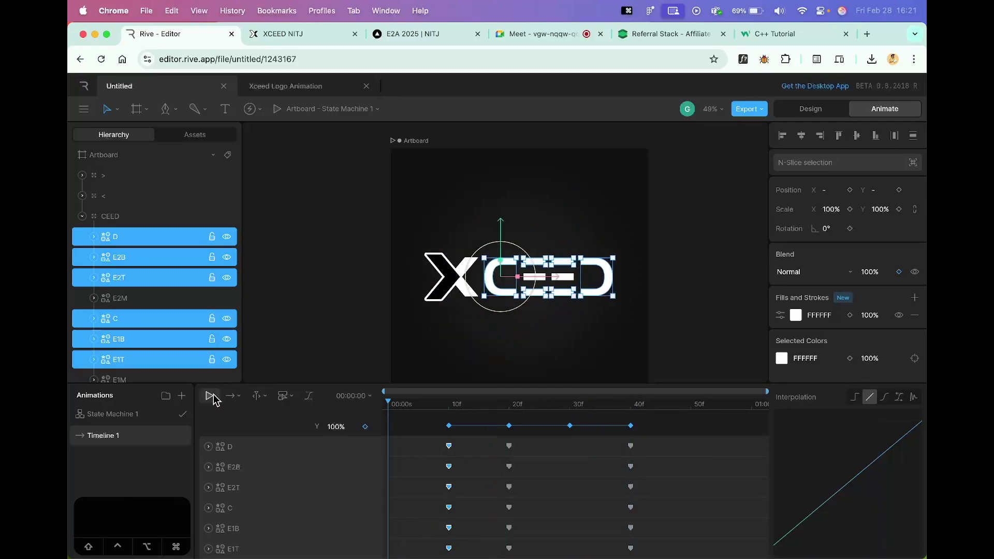
pyautogui.click(433, 366)
pyautogui.click(209, 396)
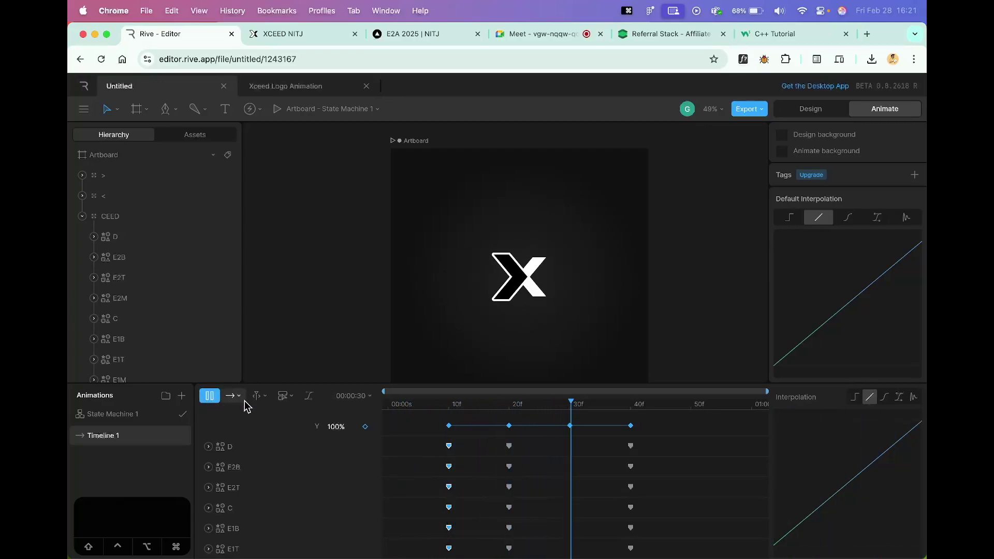
pyautogui.click(216, 397)
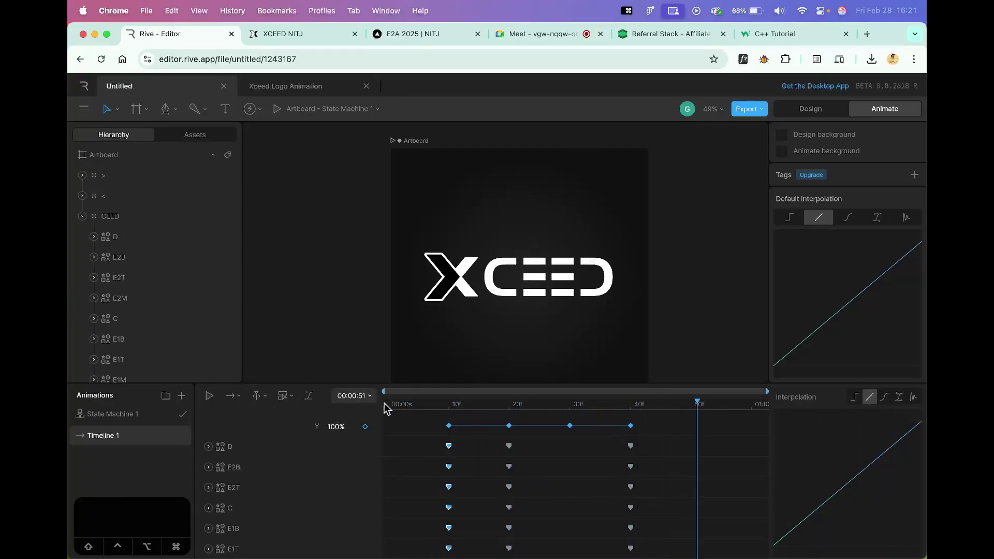
pyautogui.moveTo(699, 412); pyautogui.dragTo(574, 440)
pyautogui.scroll(5, 561, 490)
pyautogui.scroll(-1, 559, 490)
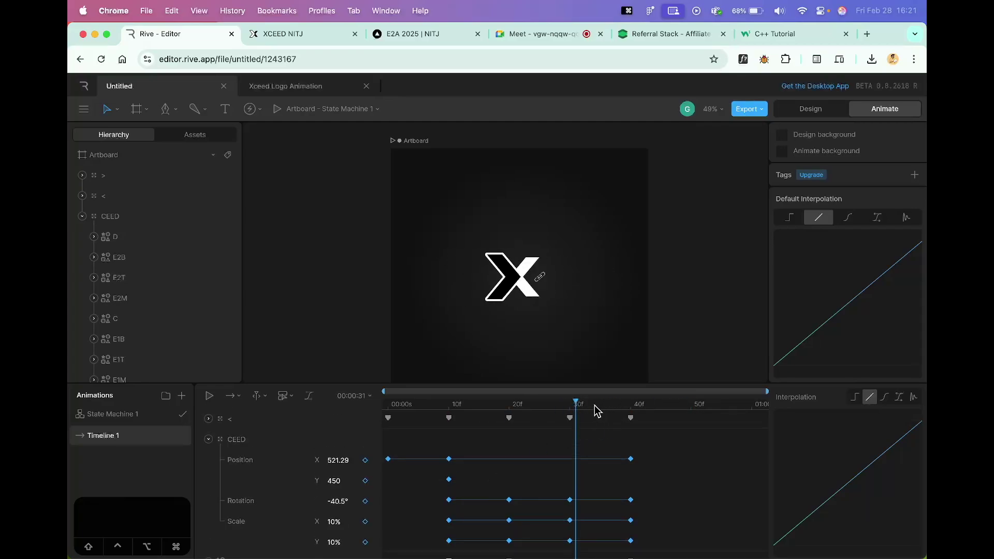
# Copy the CEED group's X position keyframe from frame 10 to frames 20 and 30, and play the animation from the start
pyautogui.moveTo(571, 406); pyautogui.dragTo(451, 419)
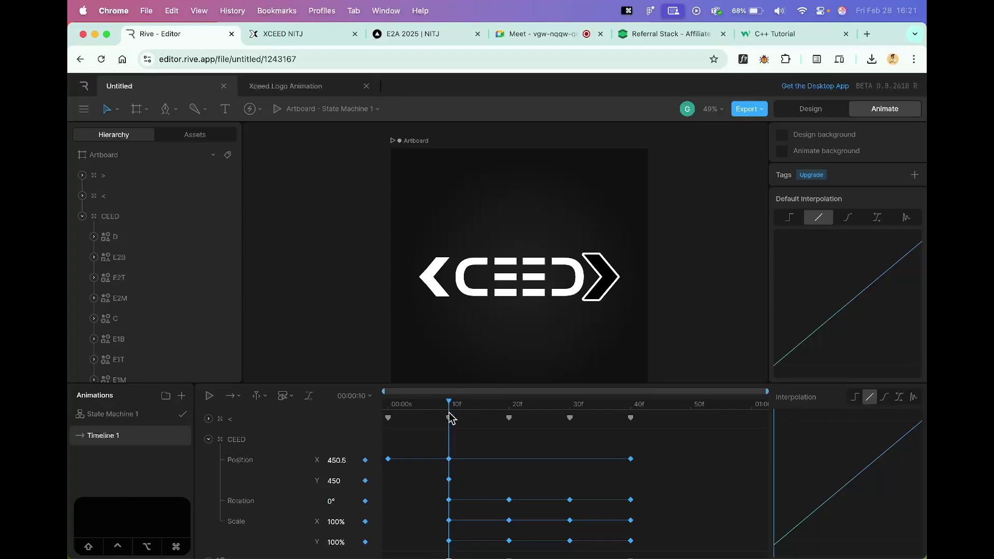
pyautogui.click(449, 459)
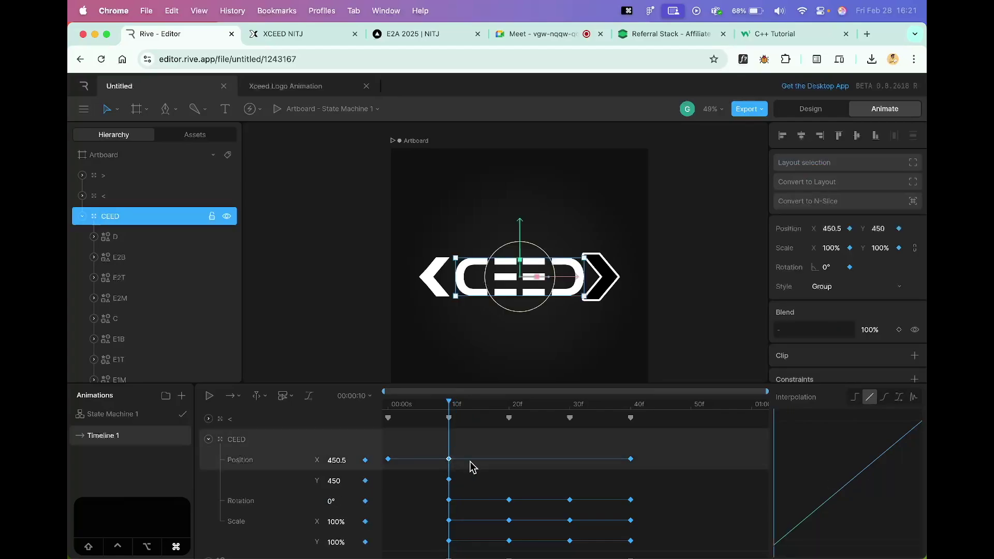
pyautogui.moveTo(451, 411); pyautogui.dragTo(510, 413)
pyautogui.press('super+v')
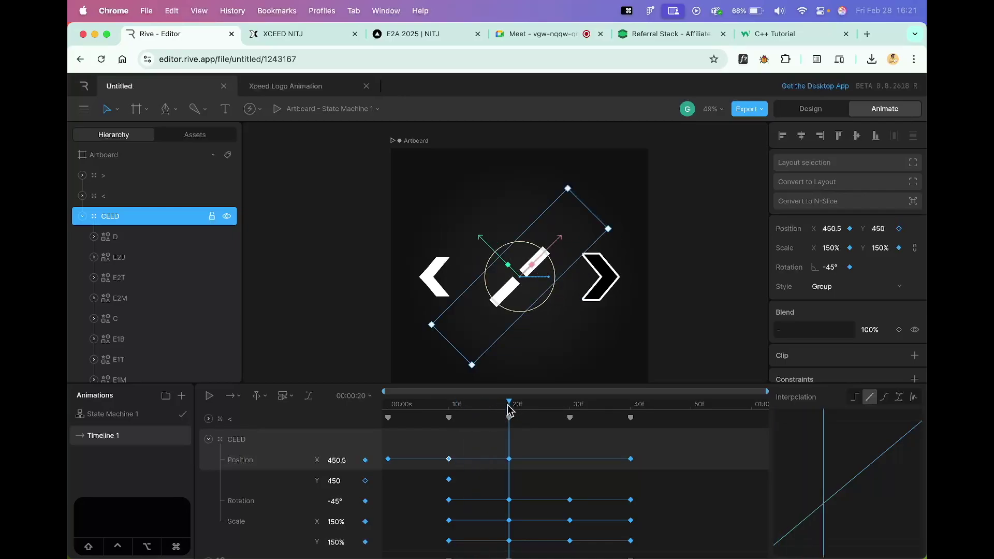
pyautogui.moveTo(509, 407); pyautogui.dragTo(349, 412)
pyautogui.press('super+v')
pyautogui.click(208, 397)
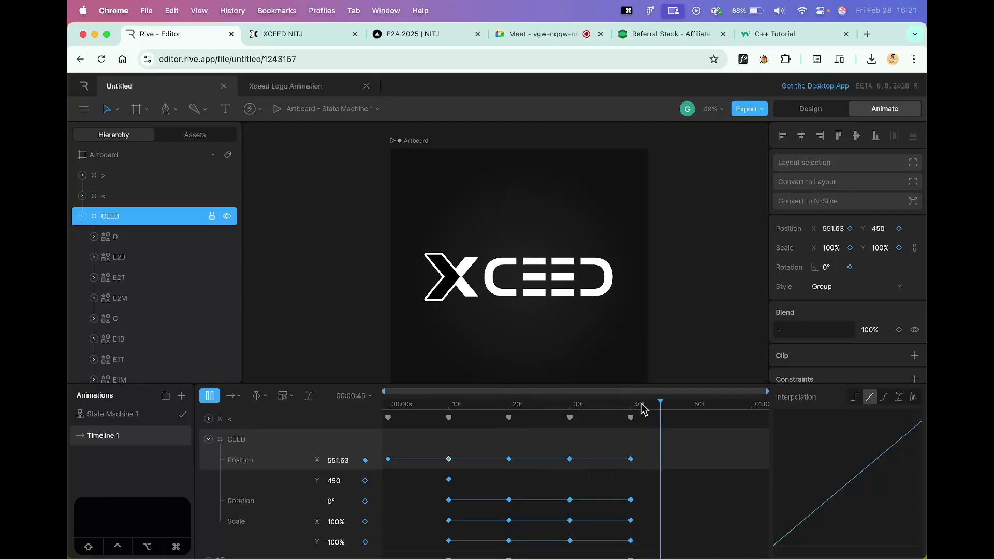
# Copy the opacity keyframes of D, E2B, E2T, C, E1B and E1T from frame 20 to frame 30
pyautogui.moveTo(639, 406); pyautogui.dragTo(494, 417)
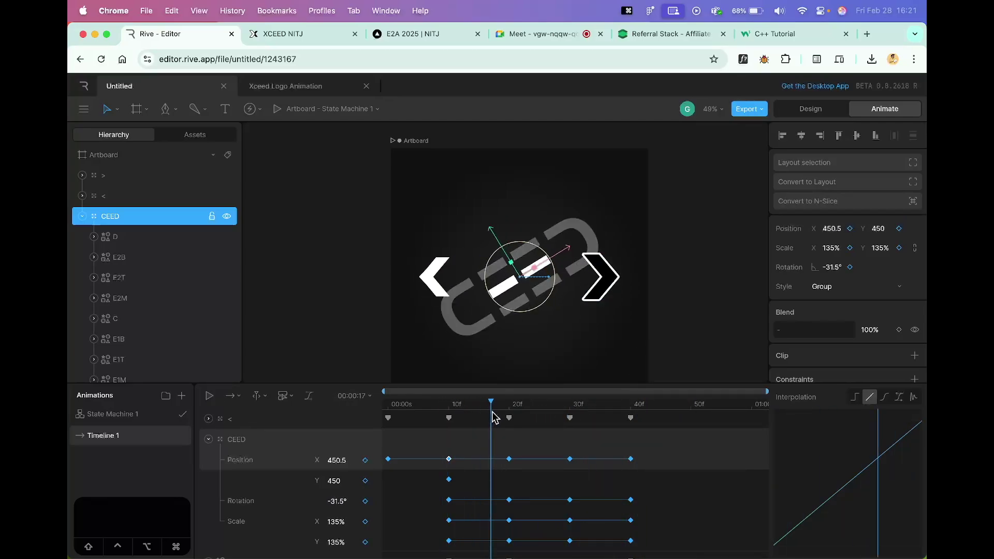
pyautogui.scroll(-5, 571, 435)
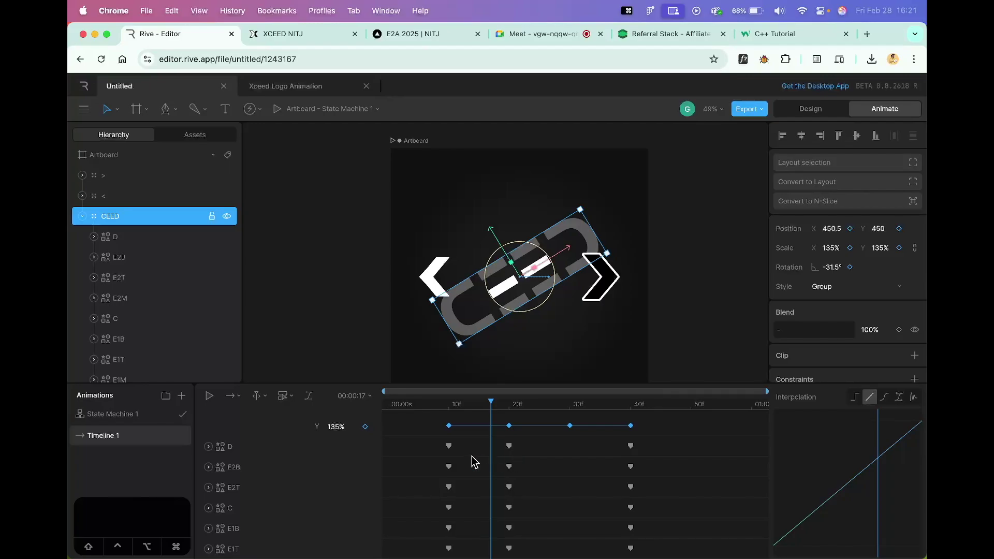
pyautogui.moveTo(522, 449); pyautogui.dragTo(491, 450)
pyautogui.click(516, 448)
pyautogui.press('super+c')
pyautogui.moveTo(517, 408); pyautogui.dragTo(573, 410)
pyautogui.press('super+v')
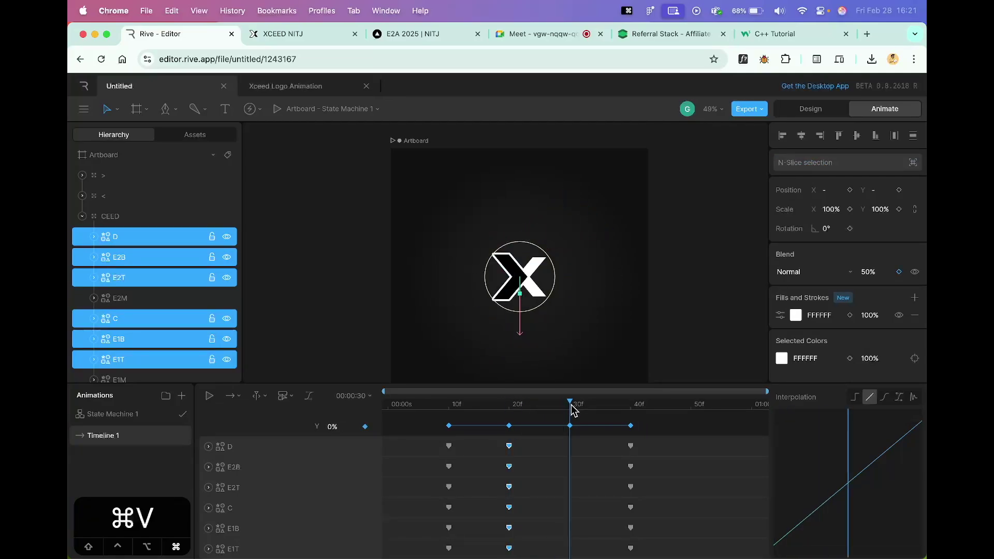
# Play the animation from frame 0 and scrub back through it to check how the CEED letters fade
pyautogui.moveTo(573, 407); pyautogui.dragTo(346, 416)
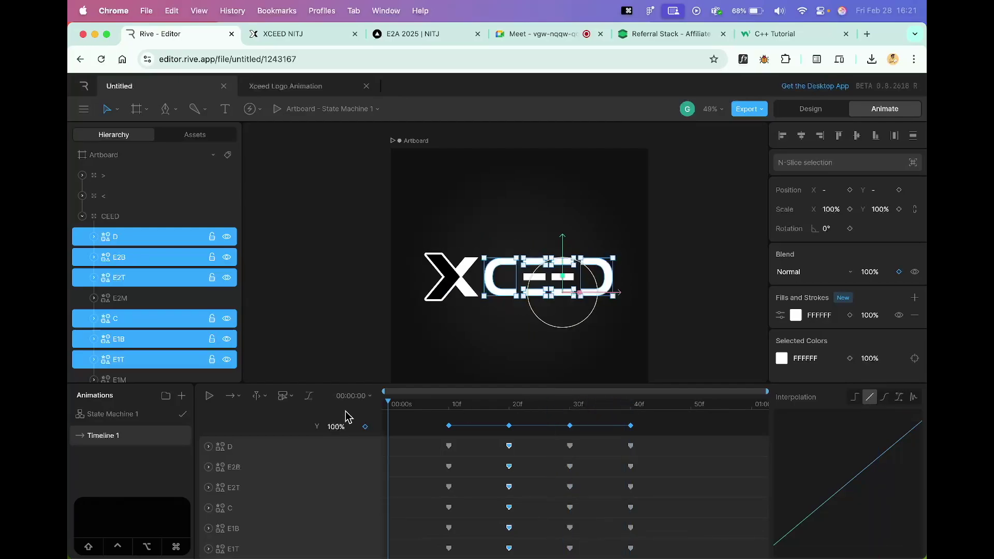
pyautogui.click(337, 332)
pyautogui.click(209, 396)
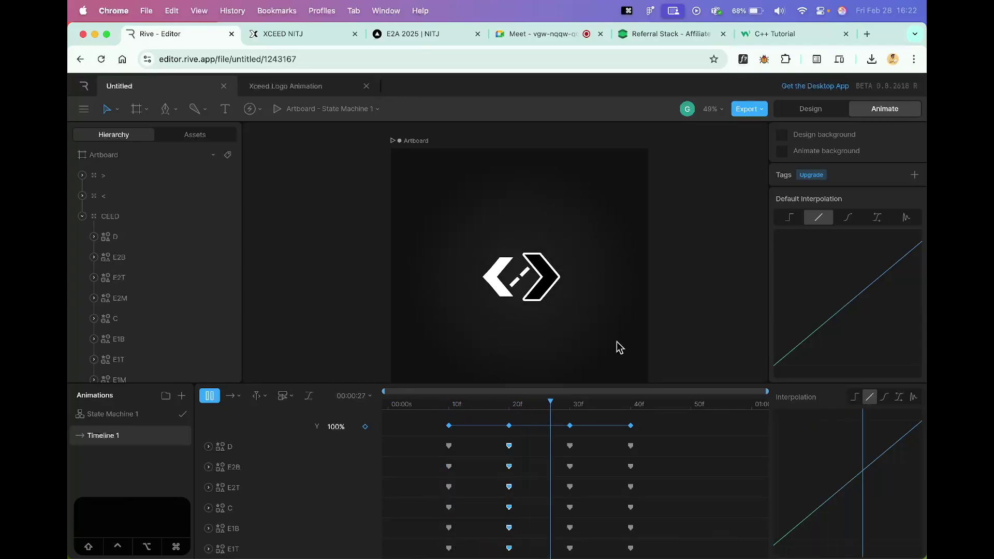
pyautogui.click(675, 407)
pyautogui.moveTo(674, 407); pyautogui.dragTo(545, 408)
pyautogui.moveTo(480, 410); pyautogui.dragTo(379, 411)
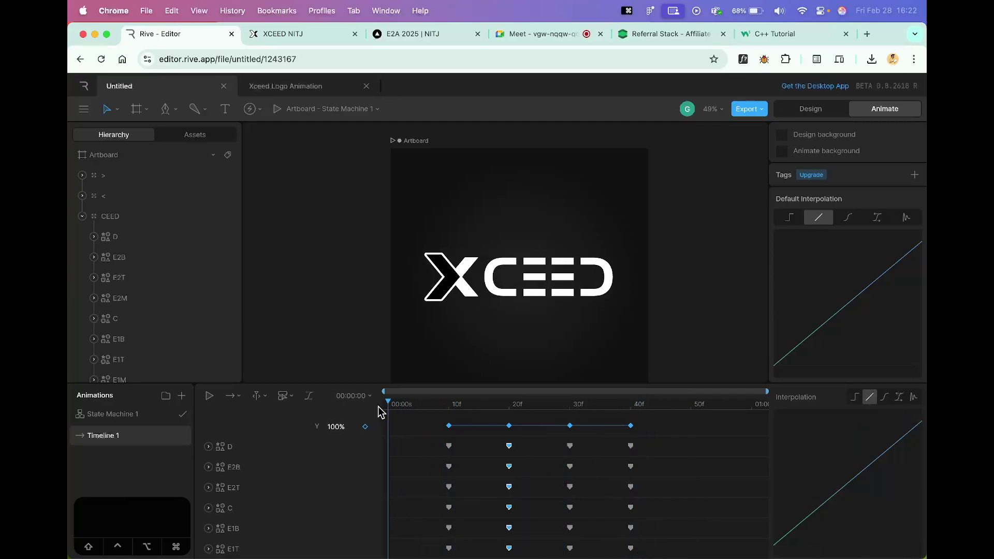
# Set Timeline 1 to loop and play it
pyautogui.click(232, 400)
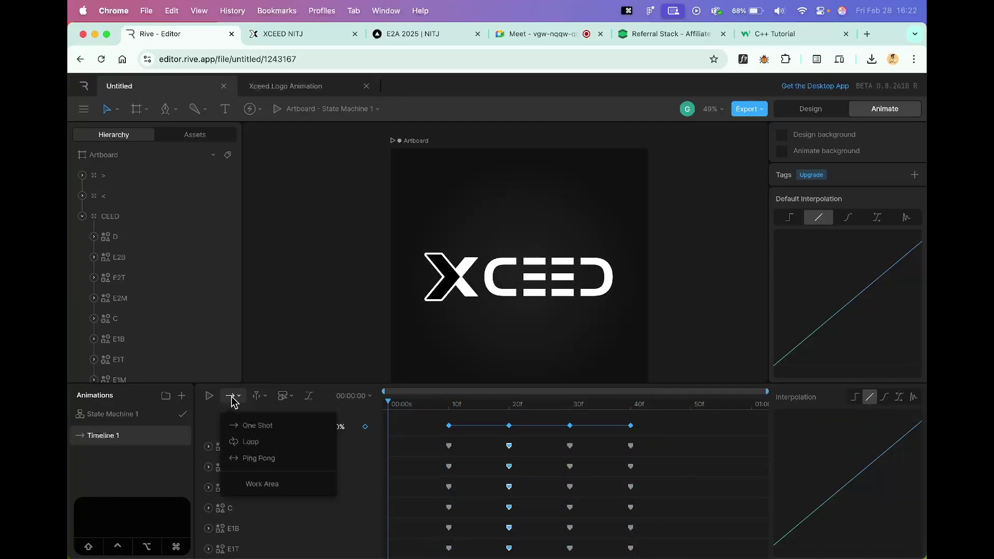
pyautogui.click(251, 445)
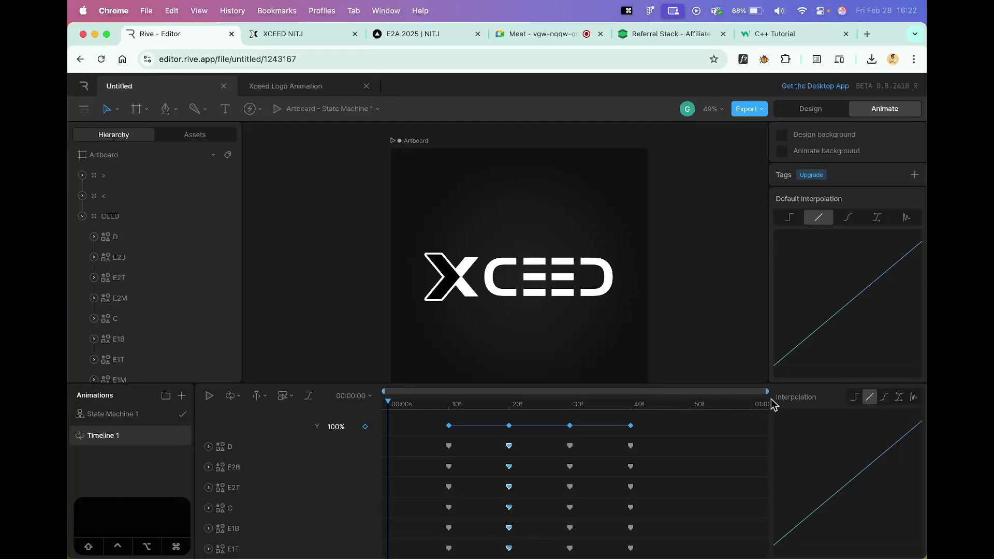
pyautogui.moveTo(767, 394); pyautogui.dragTo(697, 396)
pyautogui.click(209, 396)
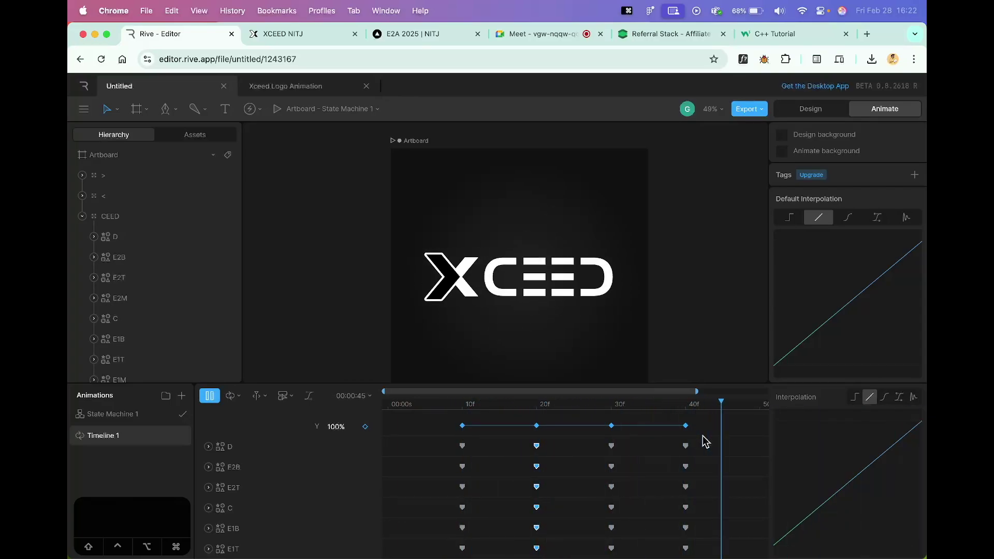
# Set the timeline's duration to 00:00:40
pyautogui.click(356, 397)
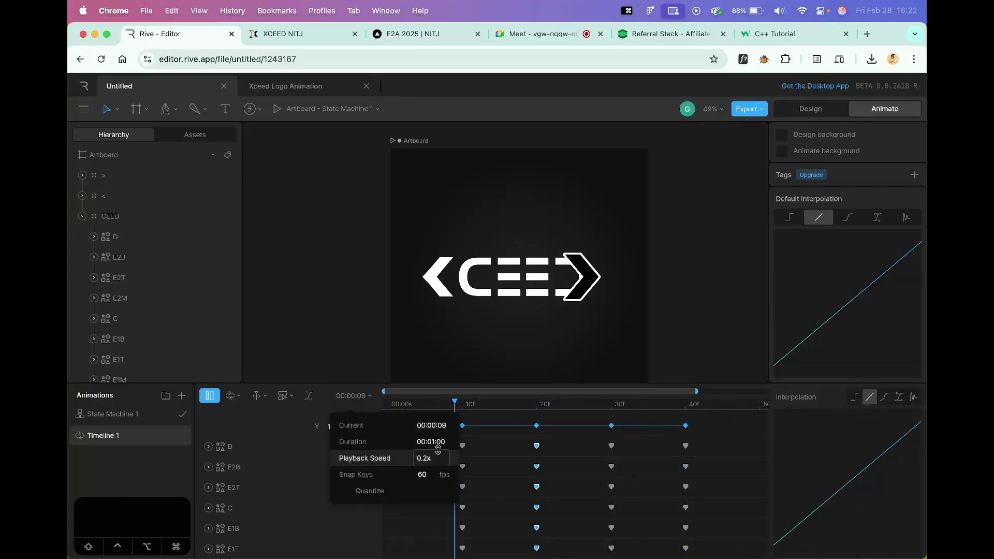
pyautogui.click(444, 443)
pyautogui.write('40')
pyautogui.press('Return')
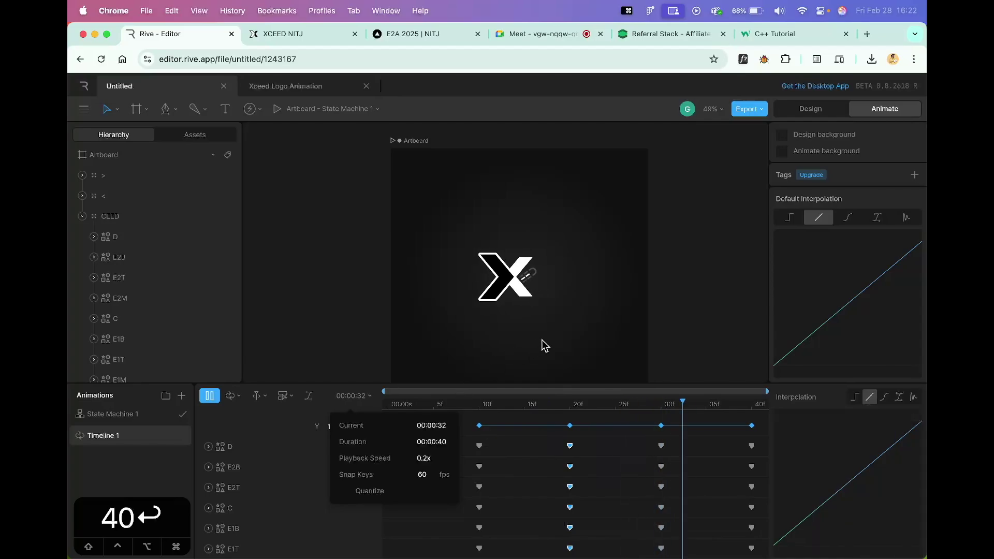
# Compare the looping animation with the logo on the XCEED NITJ login page, return to the Rive editor and stop playback
pyautogui.click(294, 37)
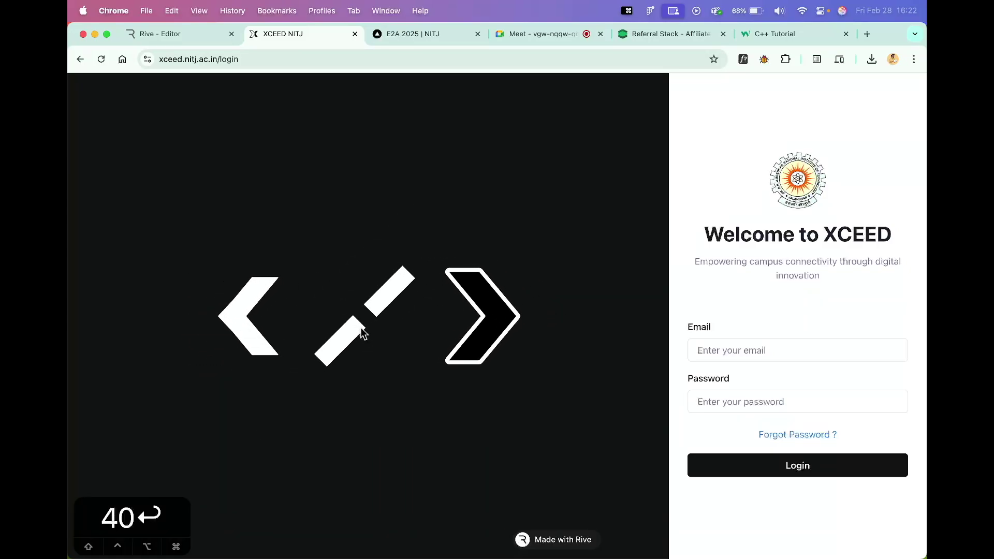
pyautogui.click(175, 45)
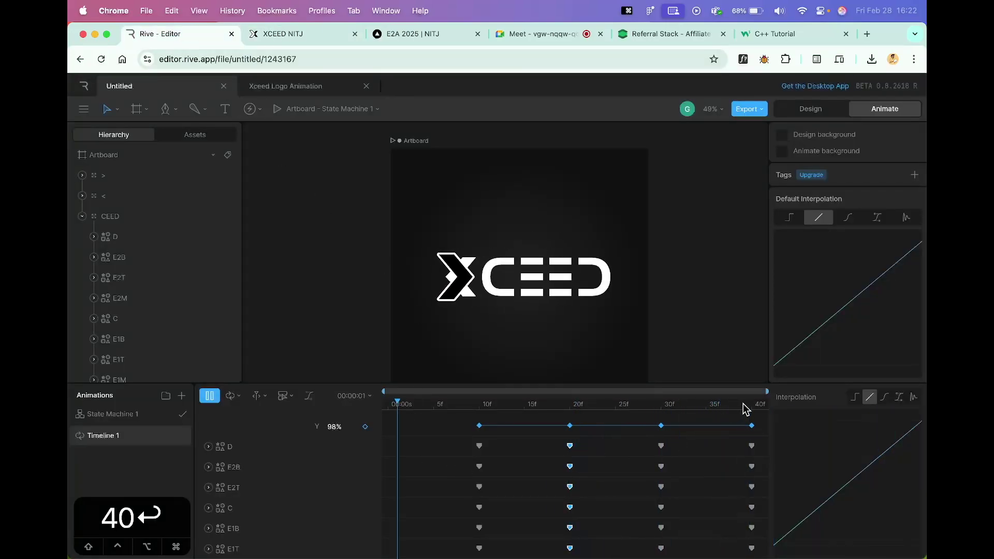
pyautogui.press('space')
pyautogui.scroll(5, 431, 437)
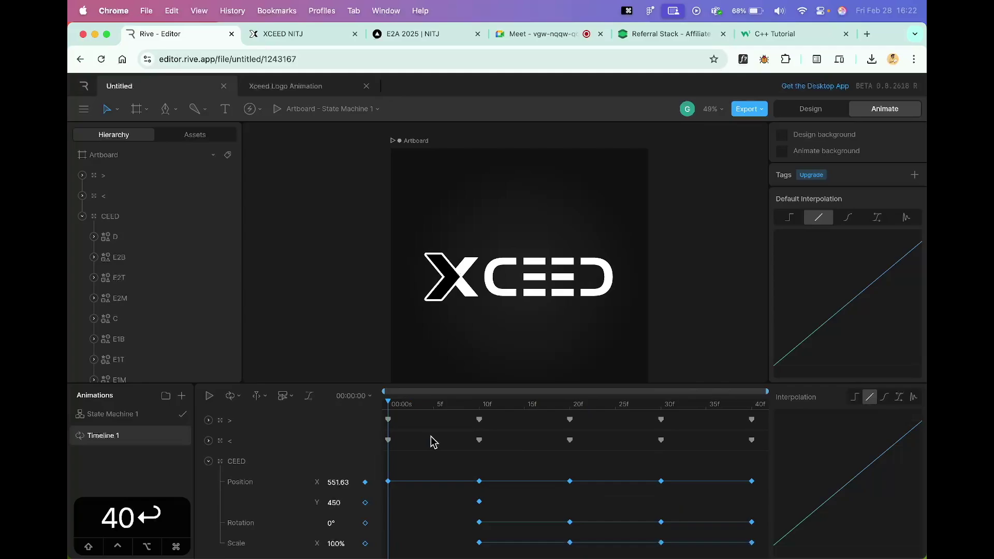
# Show the position curve of the > group in the graph editor and play back the start of Timeline 1
pyautogui.click(208, 461)
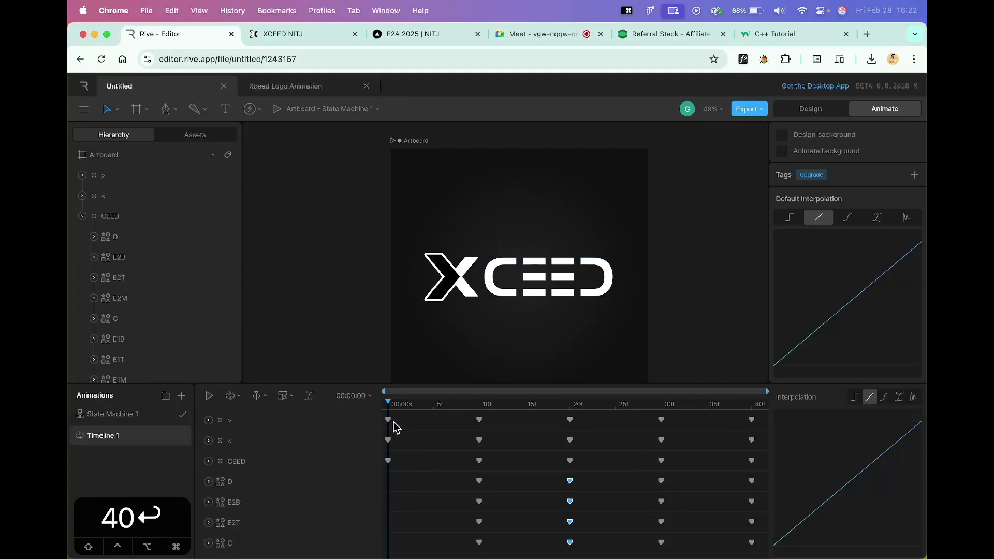
pyautogui.click(213, 424)
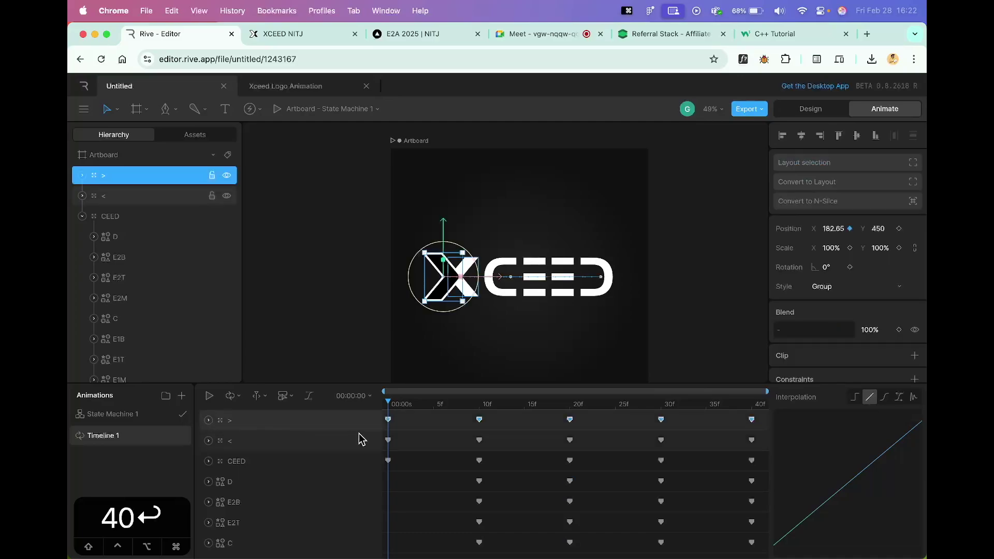
pyautogui.click(209, 421)
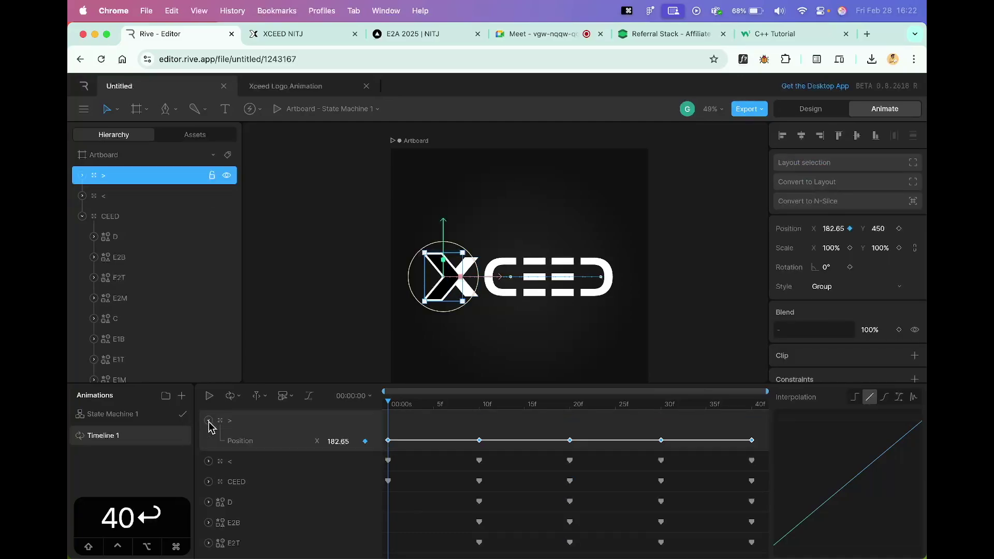
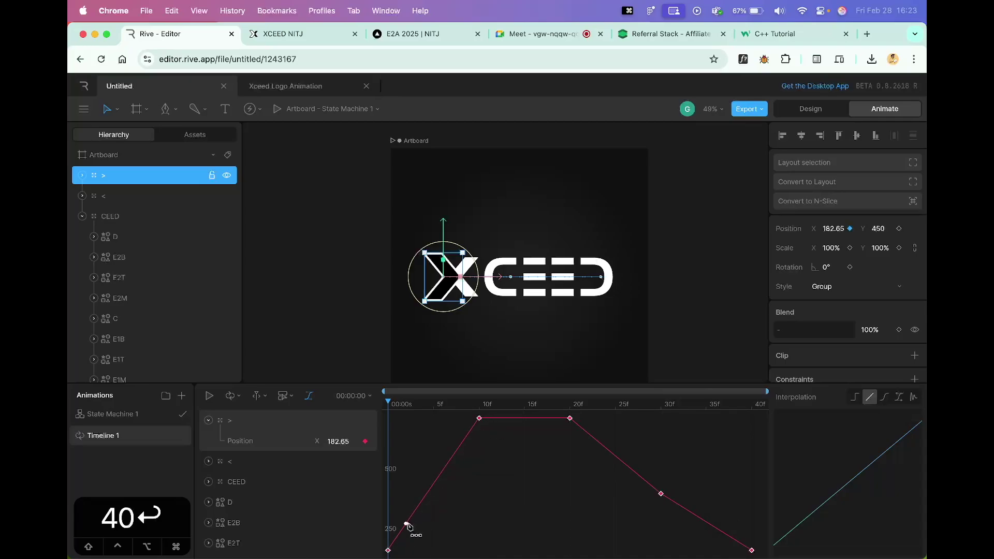
pyautogui.click(209, 395)
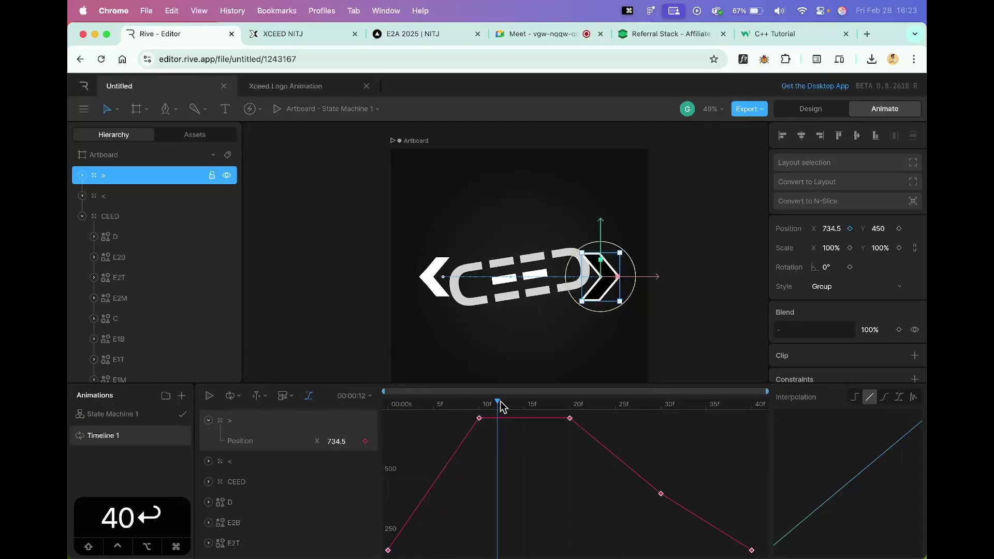
pyautogui.moveTo(496, 404); pyautogui.dragTo(368, 410)
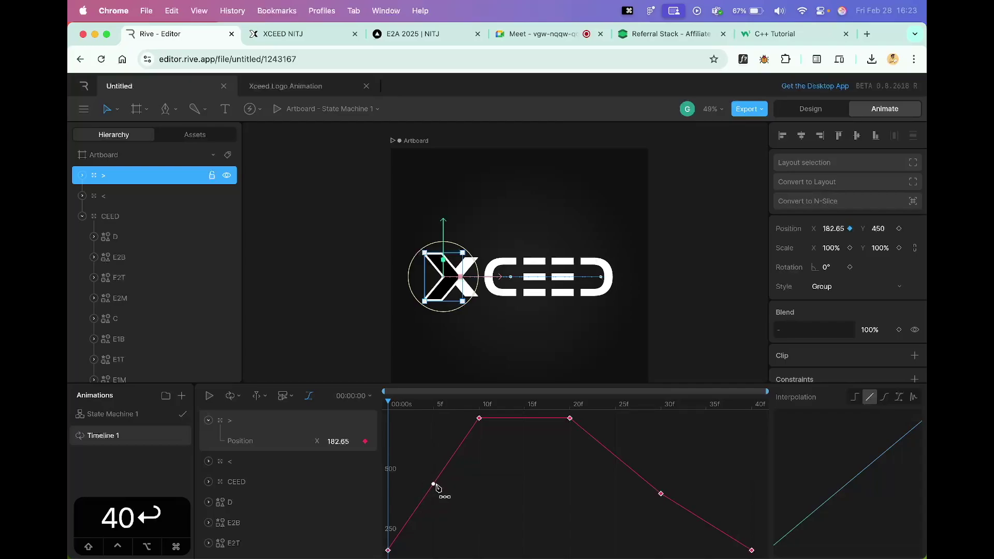
# Try to bend the > group's position curve between frames 0 and 10, undo it, and return to the keyframe view
pyautogui.moveTo(435, 485); pyautogui.dragTo(453, 495)
pyautogui.press('super+z')
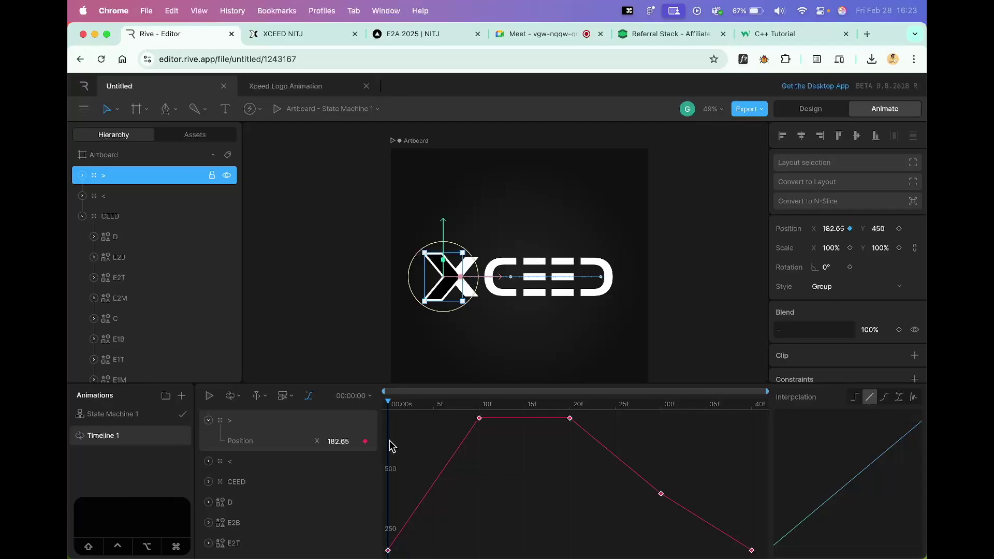
pyautogui.click(209, 420)
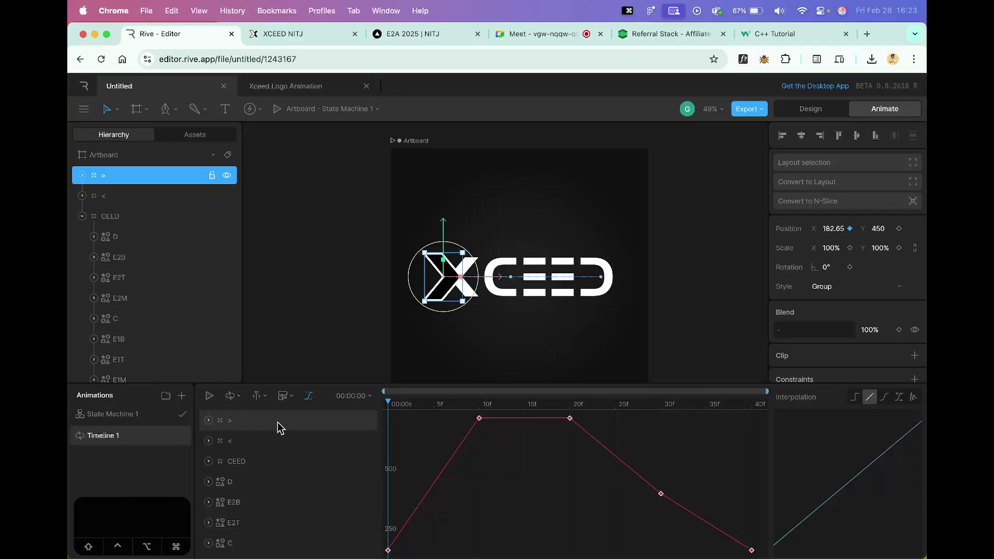
pyautogui.click(309, 396)
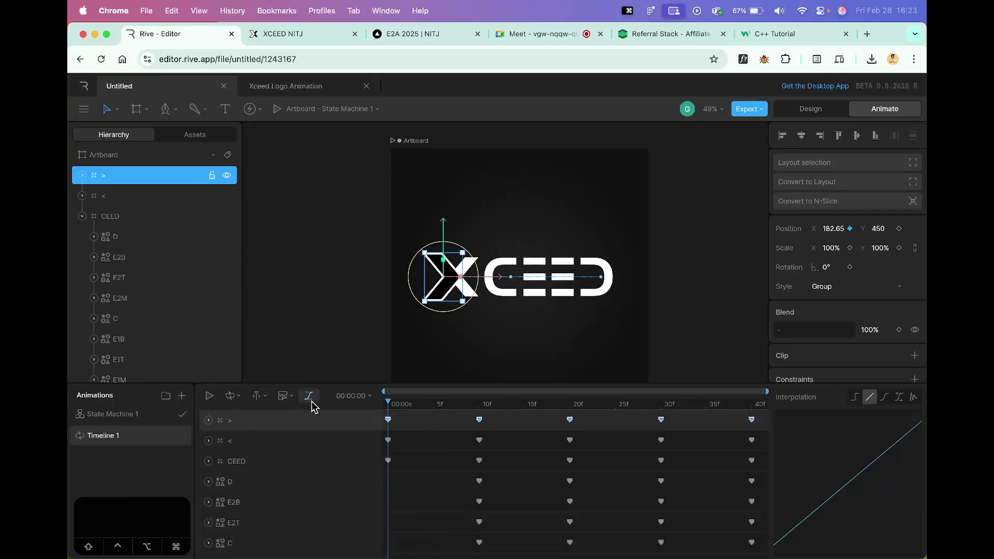
pyautogui.click(431, 484)
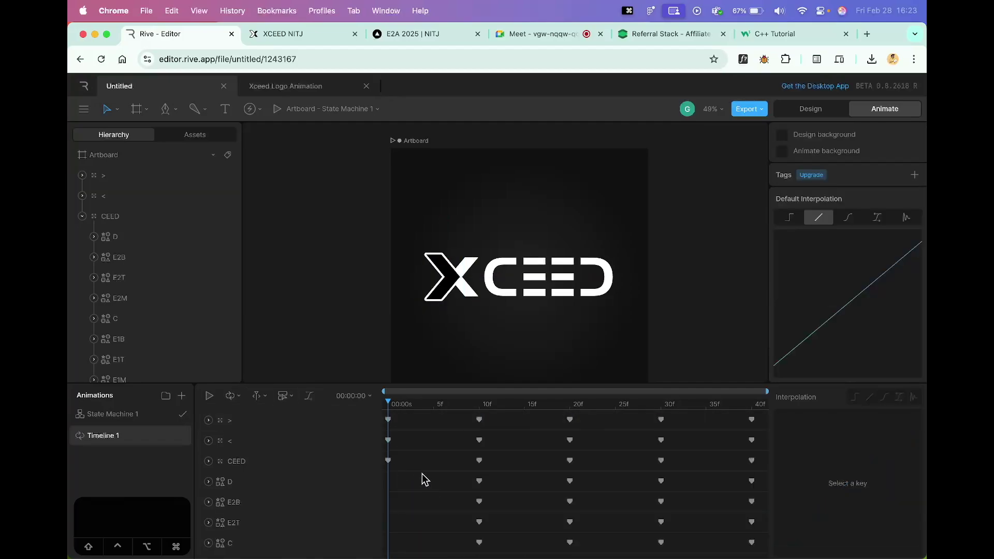
# Change the interpolation of the > group's keyframe at frame 0 from linear to the smooth S-curve (.42, 0, .58, 1)
pyautogui.click(388, 420)
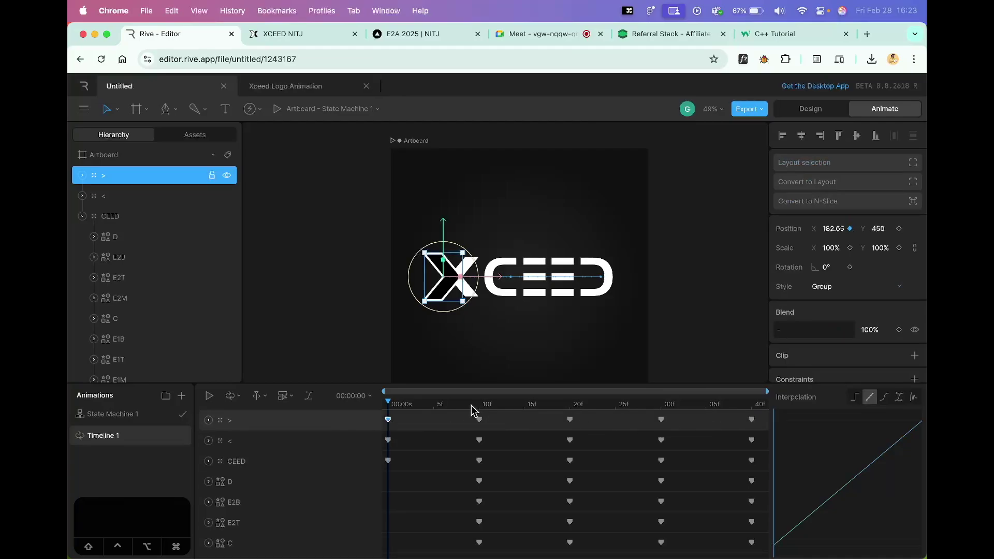
pyautogui.moveTo(389, 407)
pyautogui.mouseDown()
pyautogui.moveTo(473, 405)
pyautogui.moveTo(387, 413)
pyautogui.mouseUp()
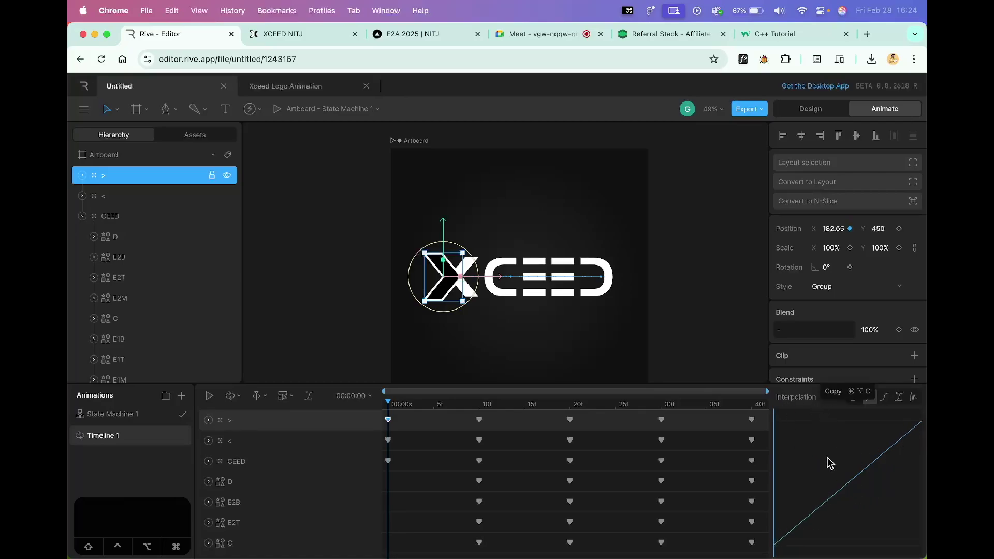
pyautogui.scroll(-1, 845, 519)
pyautogui.scroll(1, 844, 520)
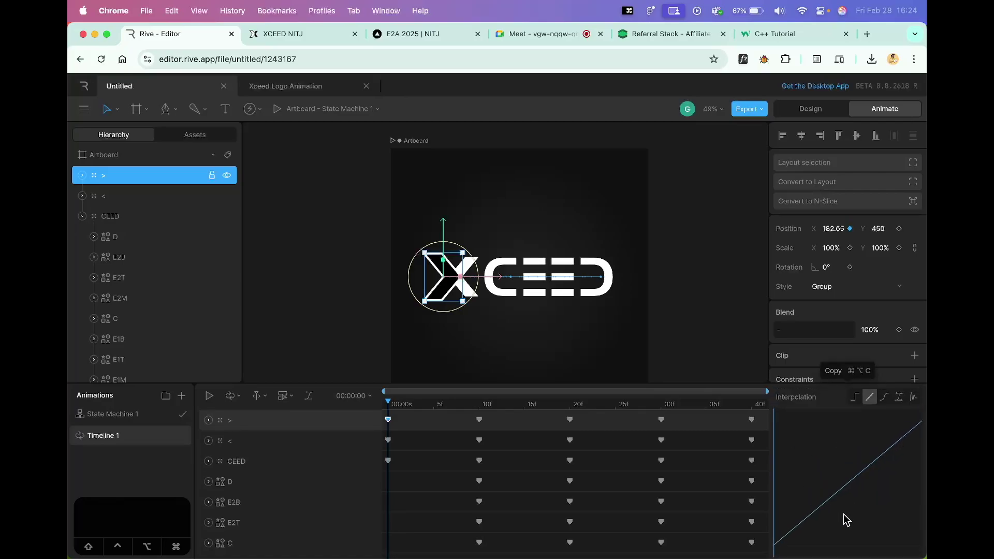
pyautogui.moveTo(390, 410)
pyautogui.mouseDown()
pyautogui.moveTo(477, 411)
pyautogui.moveTo(383, 412)
pyautogui.mouseUp()
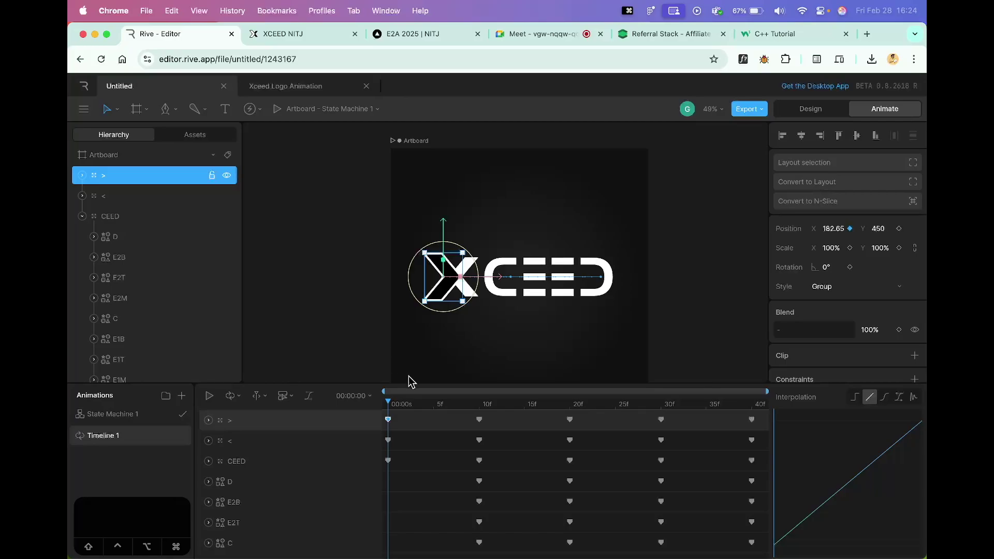
pyautogui.click(388, 417)
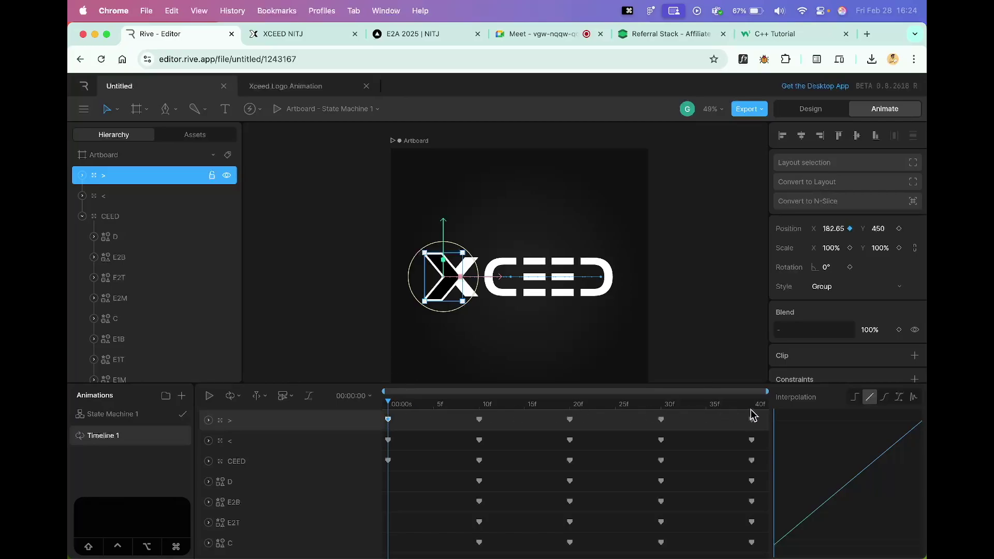
pyautogui.click(884, 398)
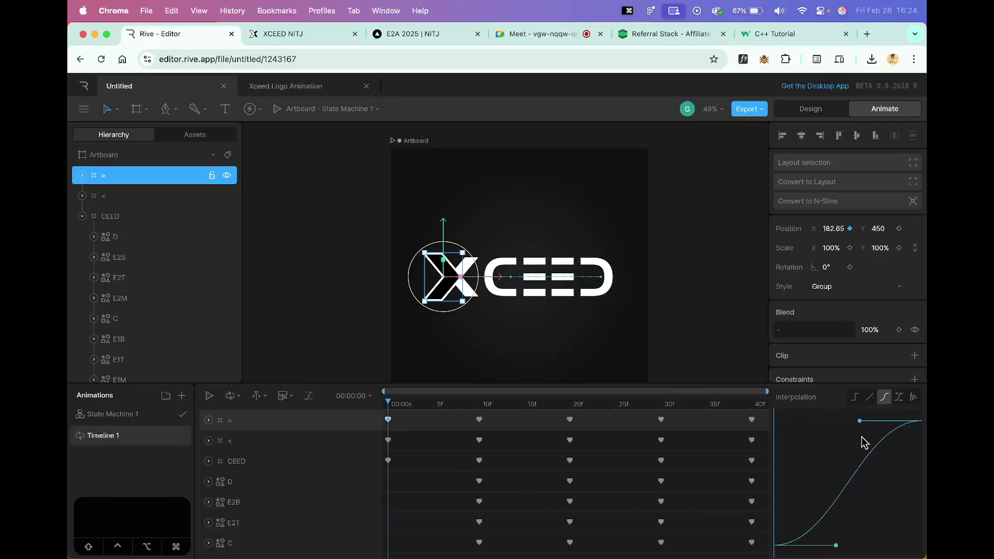
pyautogui.click(579, 345)
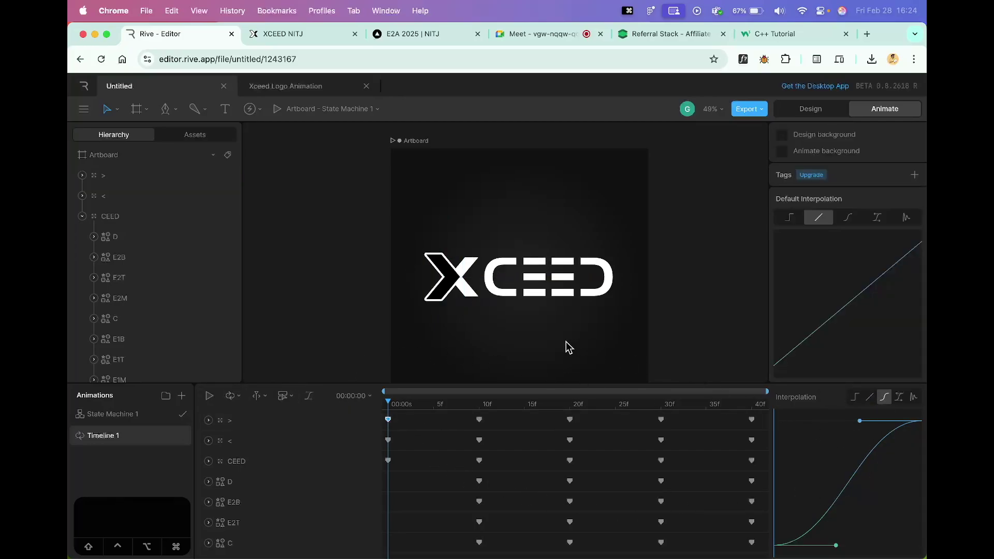
# Play the opening frames of the timeline twice to check the easing of the > group, returning to frame 0
pyautogui.click(209, 395)
pyautogui.click(209, 396)
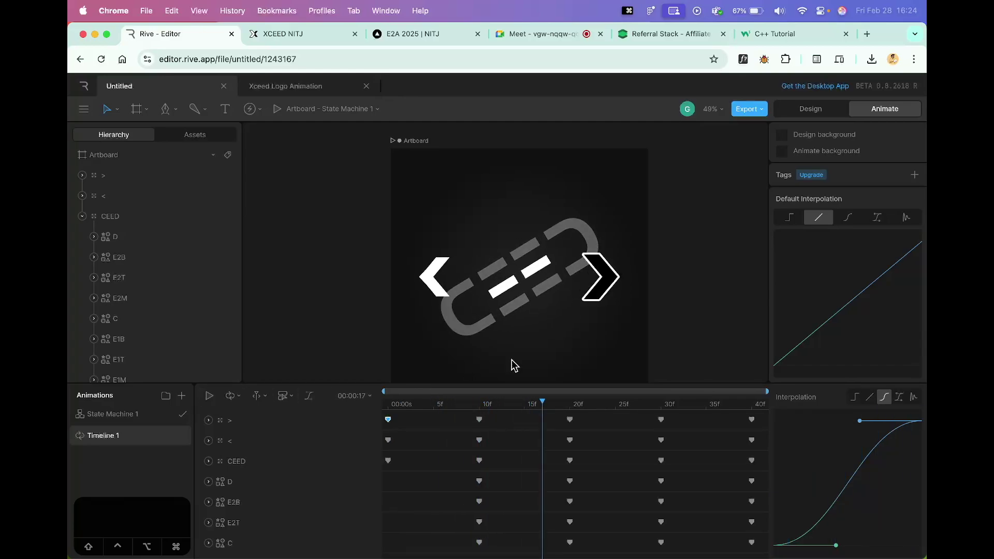
pyautogui.moveTo(542, 400); pyautogui.dragTo(389, 406)
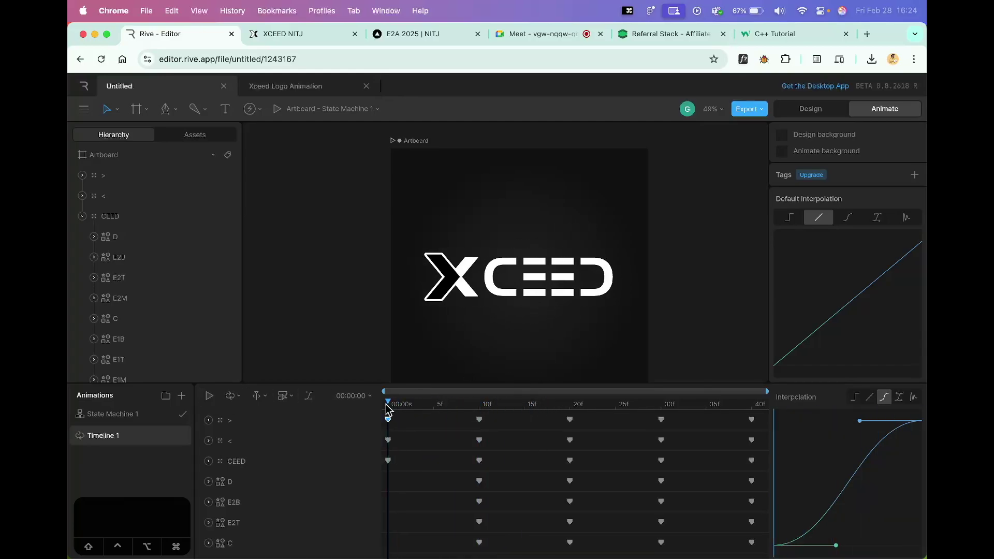
pyautogui.click(209, 396)
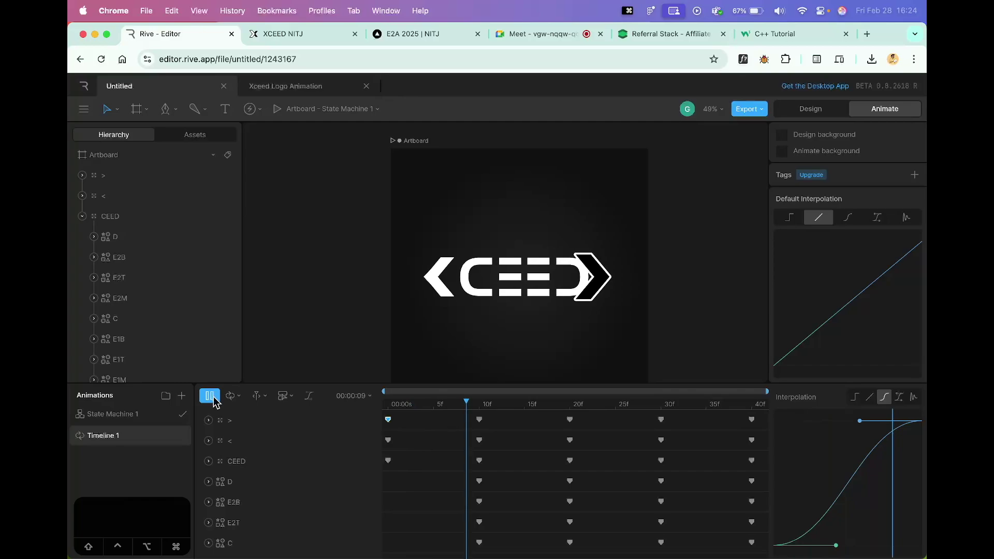
pyautogui.click(210, 397)
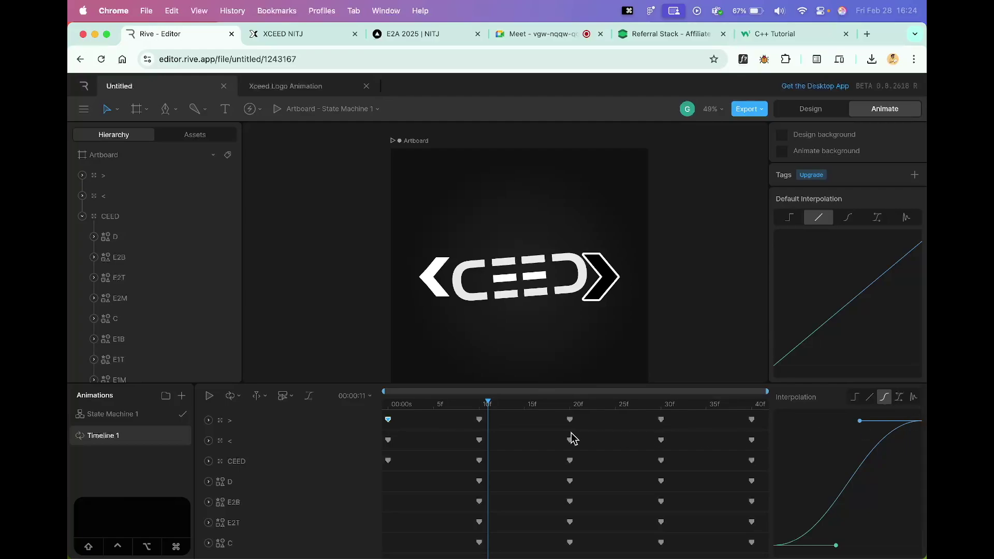
pyautogui.moveTo(487, 404); pyautogui.dragTo(351, 408)
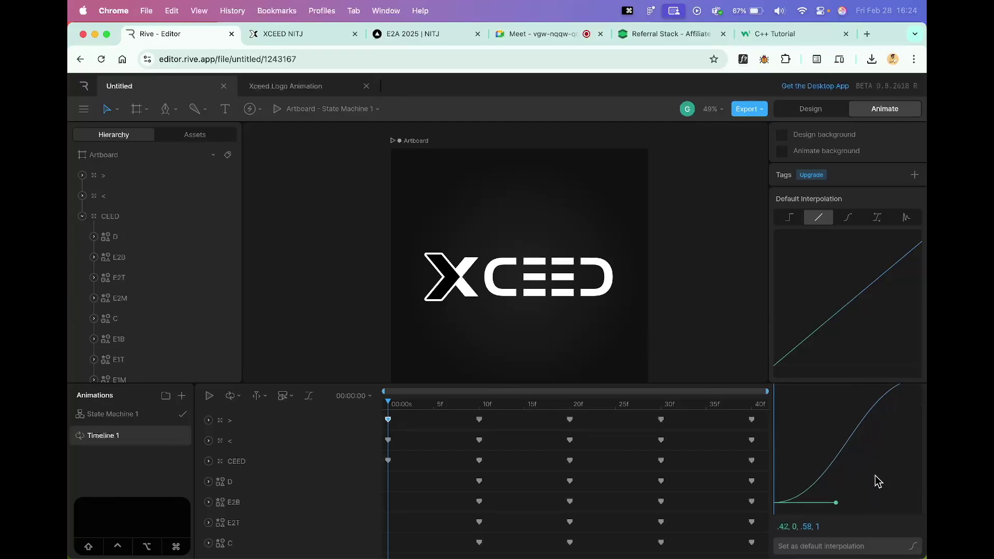
# Raise the end handle of the > group's first easing curve above its end value to create an overshoot, and preview the motion
pyautogui.moveTo(861, 423); pyautogui.dragTo(878, 366)
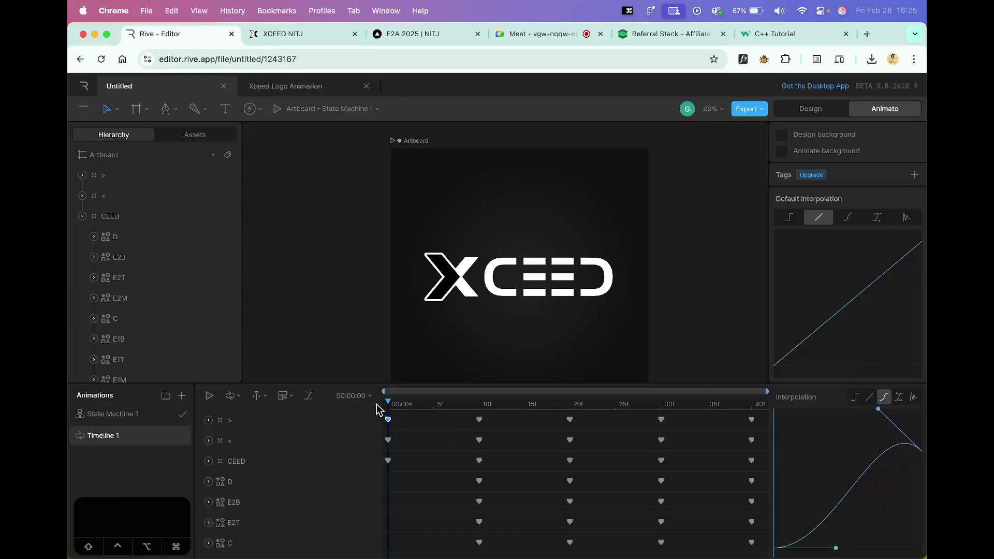
pyautogui.moveTo(388, 404); pyautogui.dragTo(482, 411)
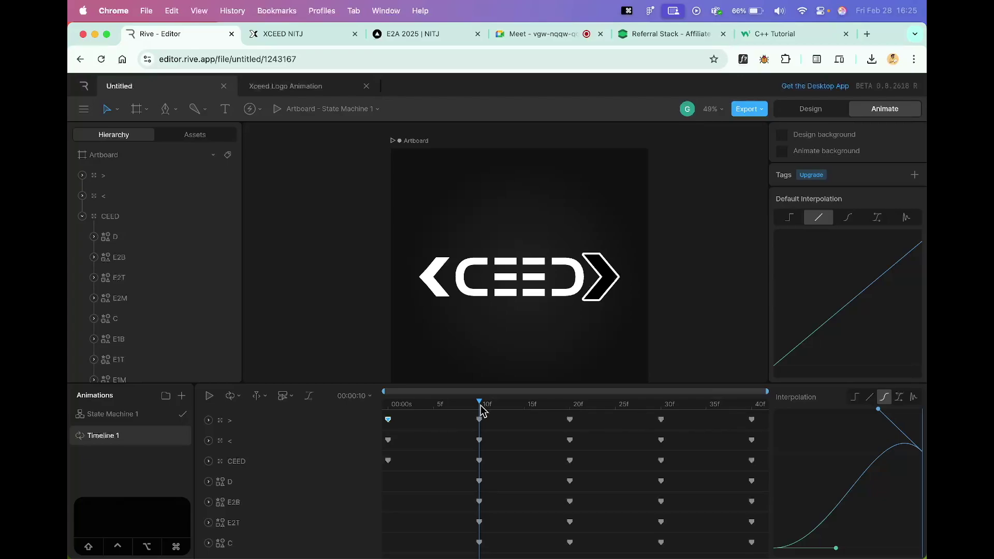
pyautogui.moveTo(478, 412); pyautogui.dragTo(371, 411)
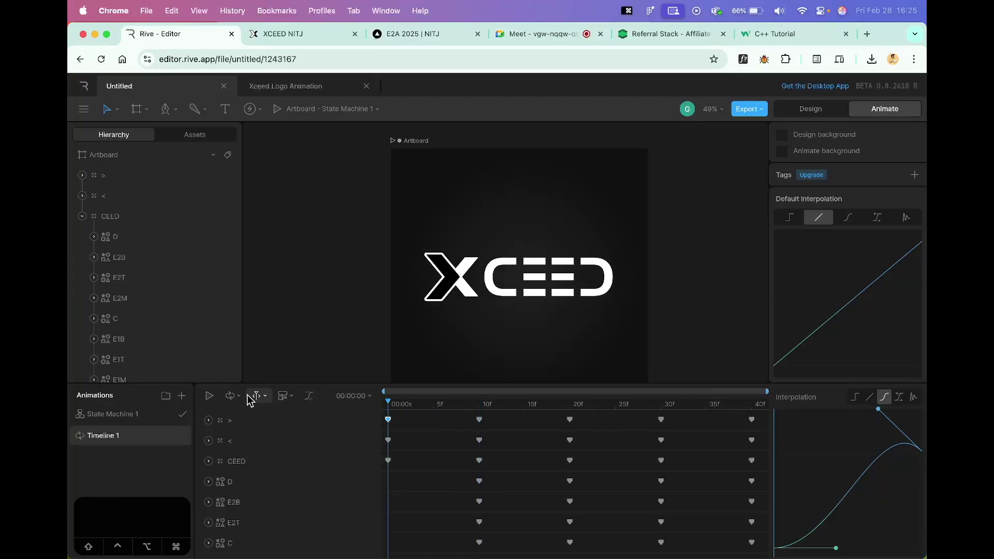
pyautogui.click(210, 397)
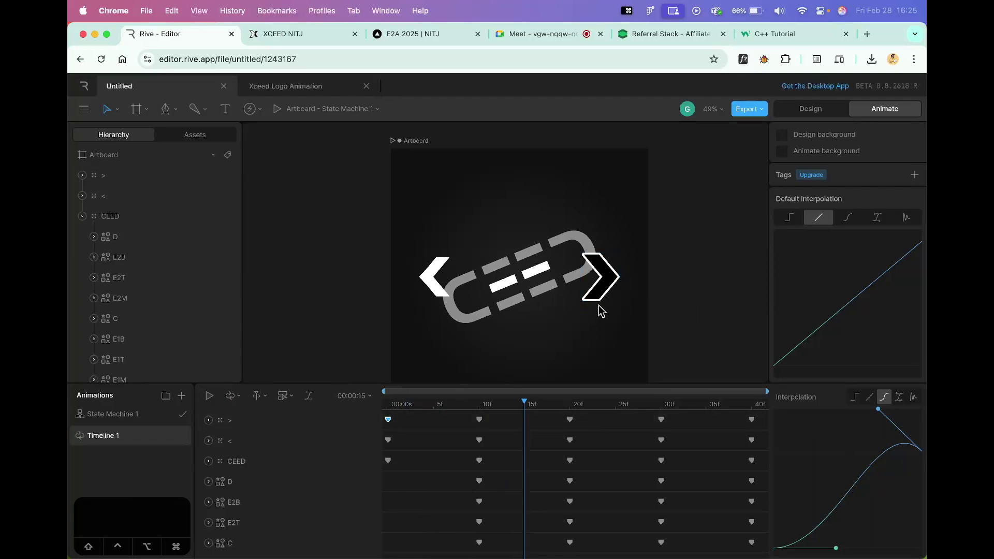
# Scrub the timeline around frames 9 and 10 to examine the > group's overshoot, and return to frame 0
pyautogui.moveTo(524, 403); pyautogui.dragTo(478, 406)
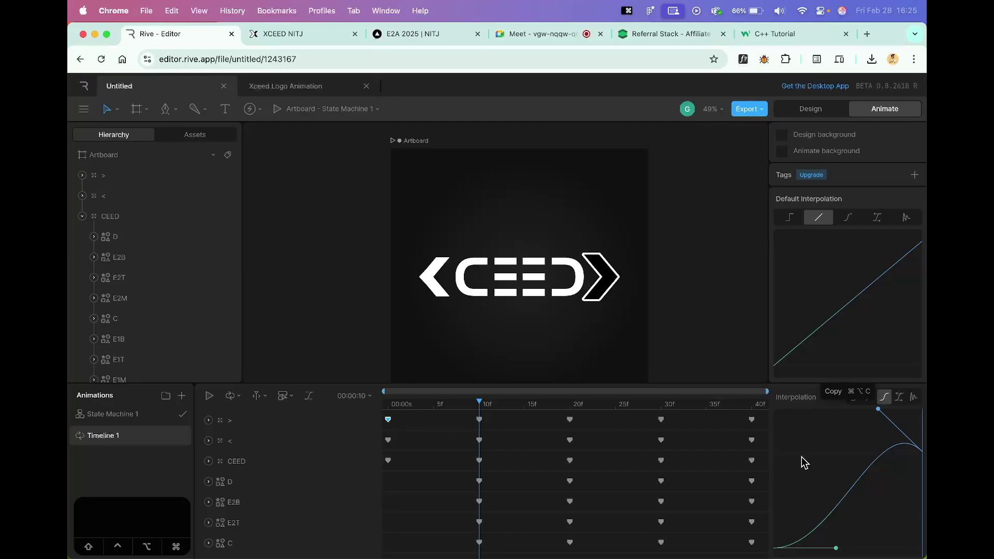
pyautogui.moveTo(482, 406); pyautogui.dragTo(470, 406)
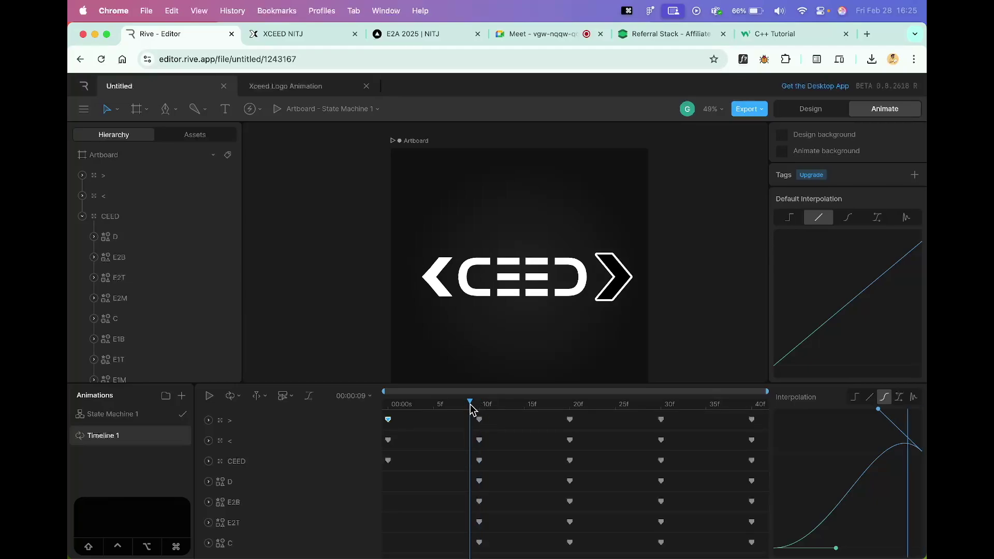
pyautogui.moveTo(470, 405); pyautogui.dragTo(475, 405)
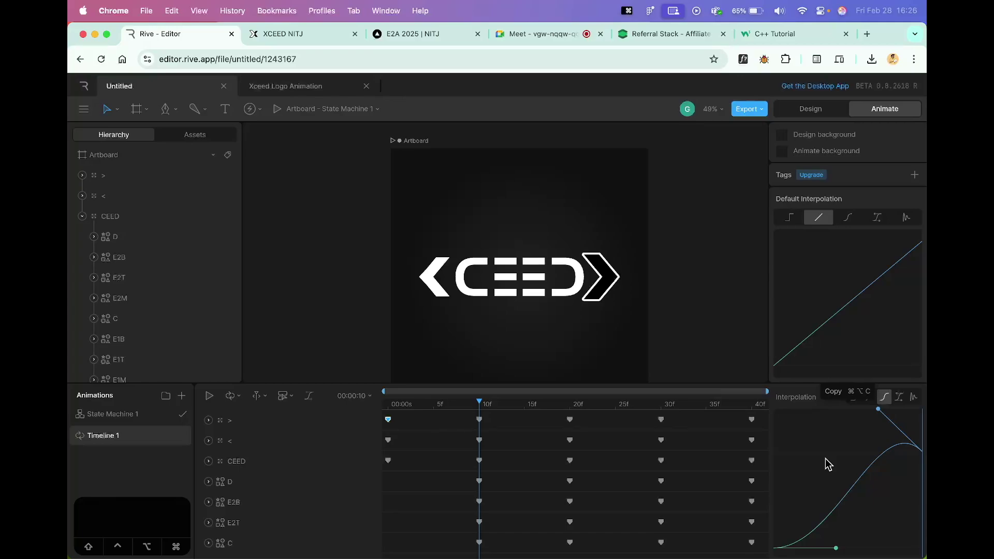
pyautogui.moveTo(462, 411); pyautogui.dragTo(389, 410)
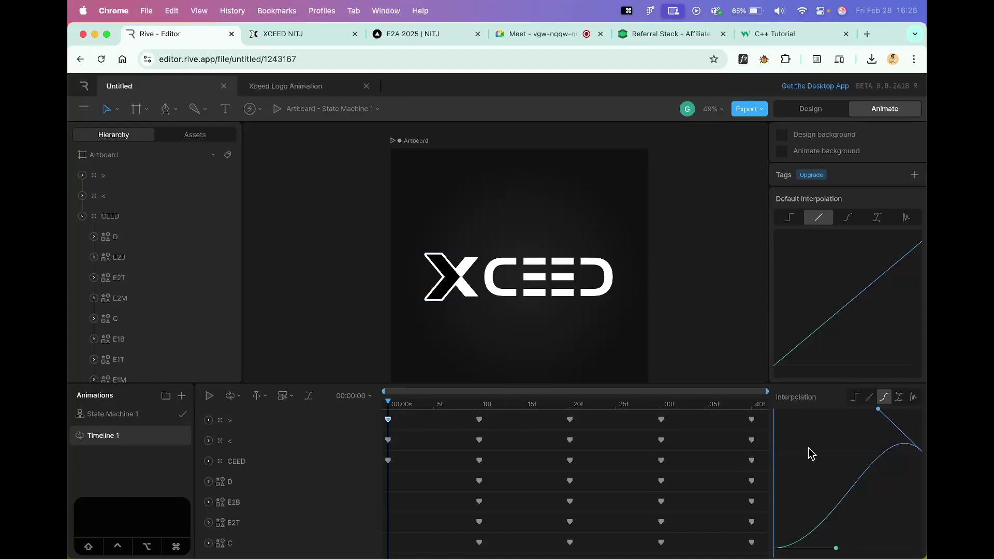
# Reshape the > group's first easing curve with both handles to .96, -.47, .17, 1.42
pyautogui.moveTo(838, 513); pyautogui.dragTo(838, 539)
pyautogui.scroll(2, 881, 443)
pyautogui.moveTo(881, 399); pyautogui.dragTo(798, 413)
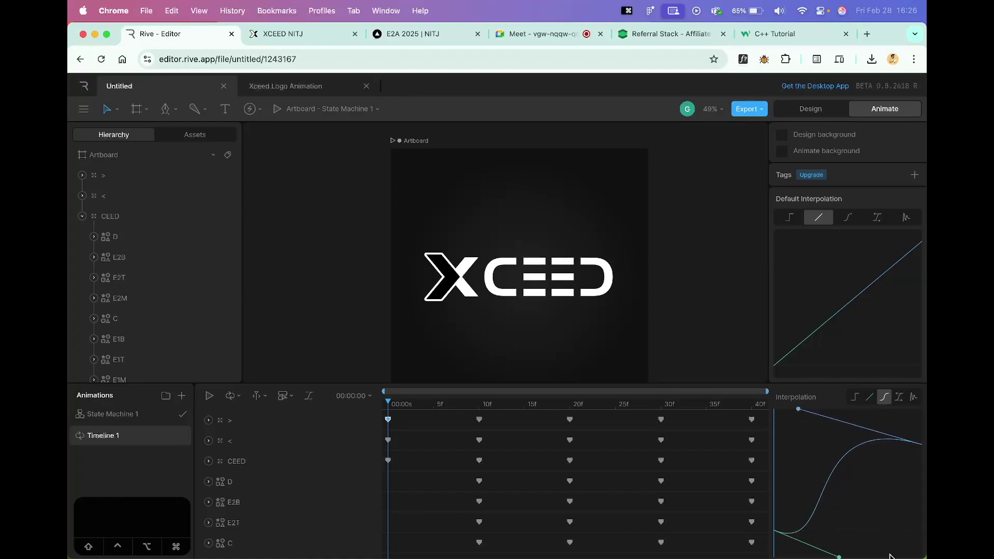
pyautogui.scroll(-2, 848, 518)
pyautogui.moveTo(839, 514); pyautogui.dragTo(914, 518)
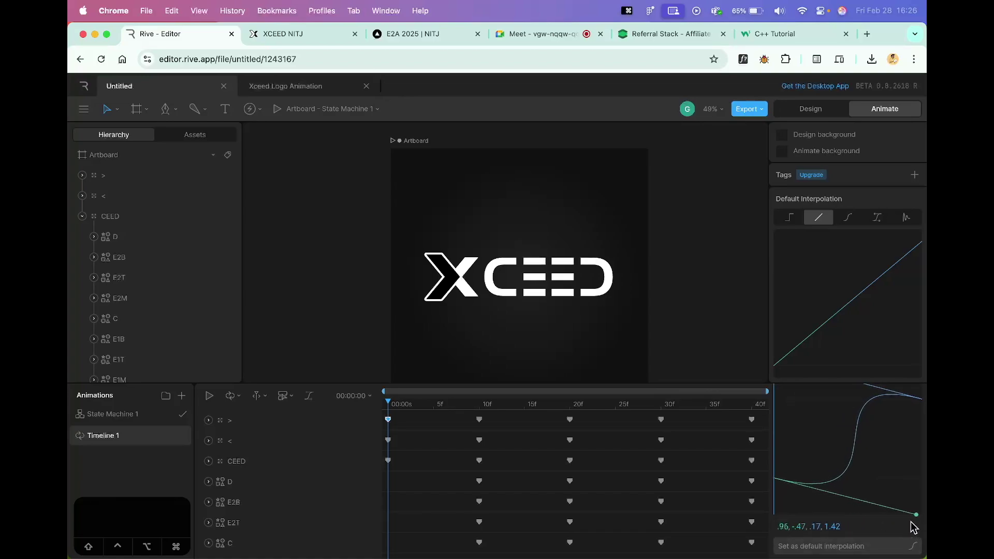
pyautogui.scroll(2, 889, 502)
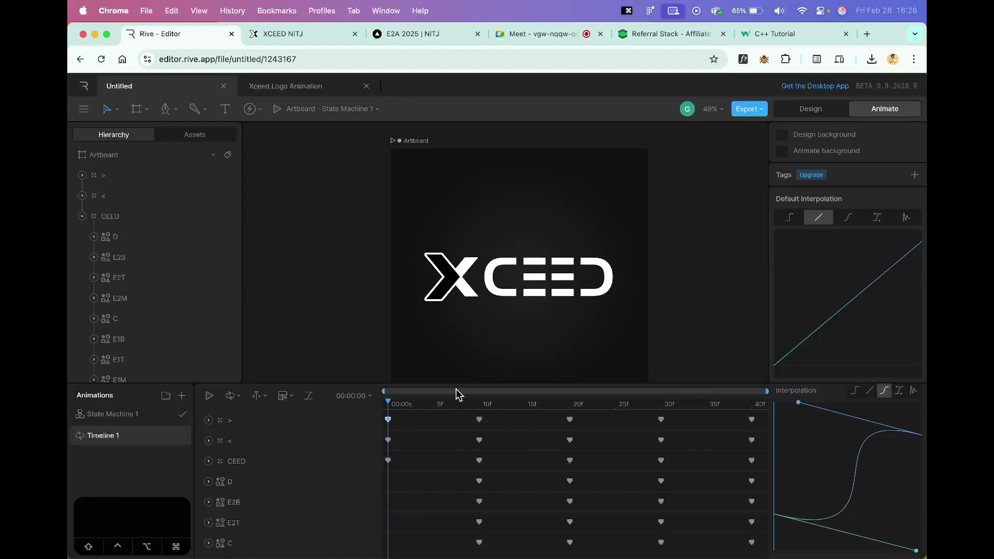
# Play the opening of the animation twice from frame 0 to check the > group's steeper easing with its pull-back and overshoot
pyautogui.click(209, 396)
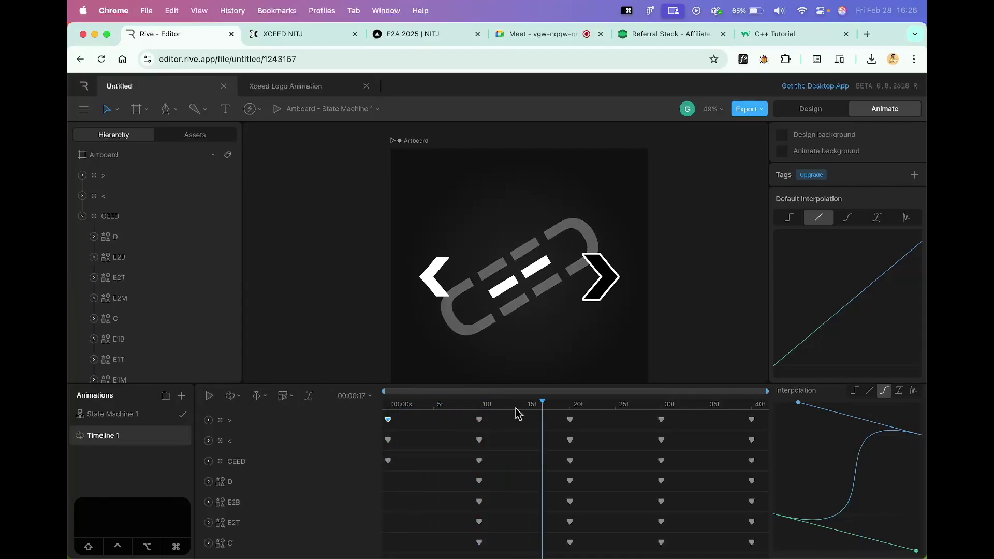
pyautogui.moveTo(546, 406); pyautogui.dragTo(340, 410)
pyautogui.click(211, 398)
pyautogui.click(211, 397)
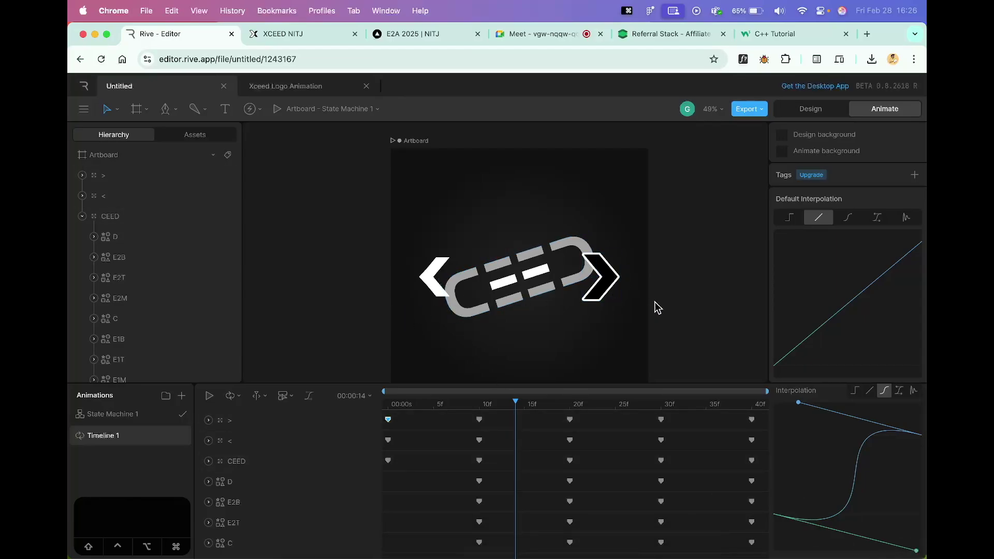
# Capture a screenshot of the > group's easing curve with its interpolation values, and check the captured image
pyautogui.moveTo(832, 516)
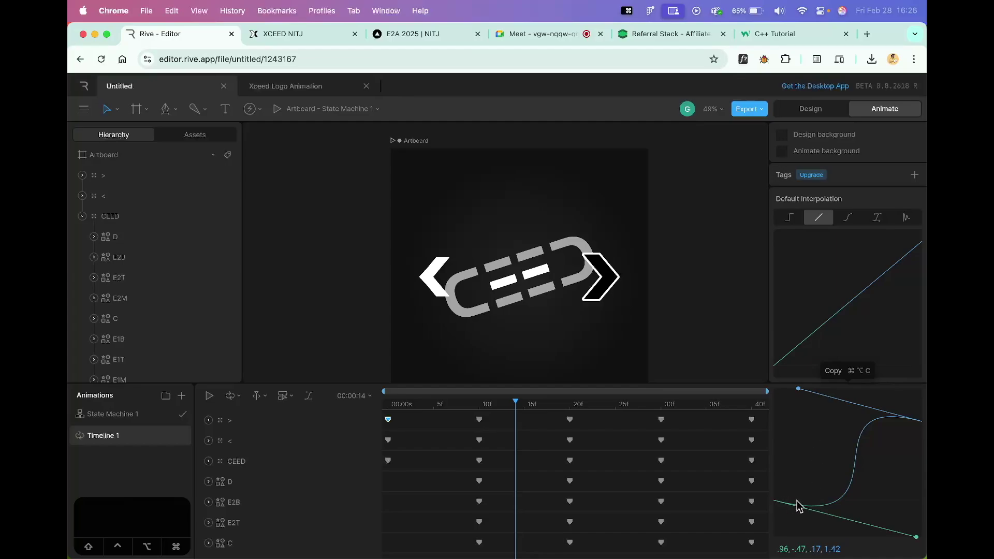
pyautogui.scroll(5, 768, 529)
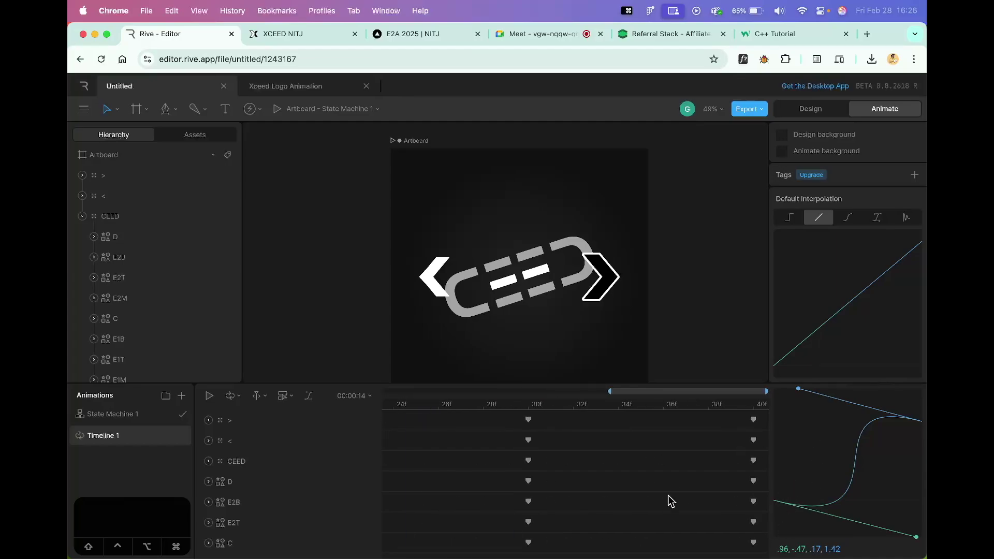
pyautogui.scroll(-5, 670, 501)
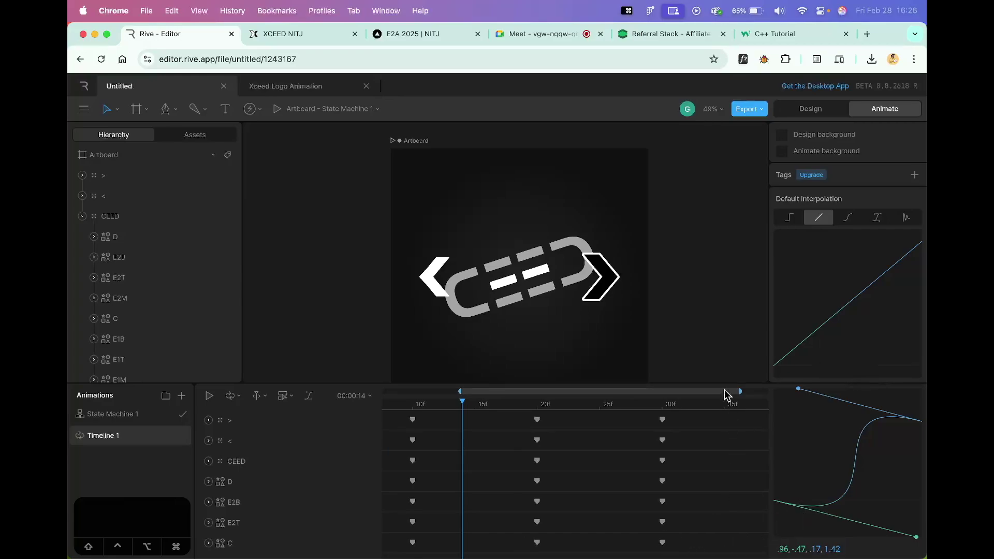
pyautogui.press('super+shift+4')
pyautogui.moveTo(744, 359); pyautogui.dragTo(927, 558)
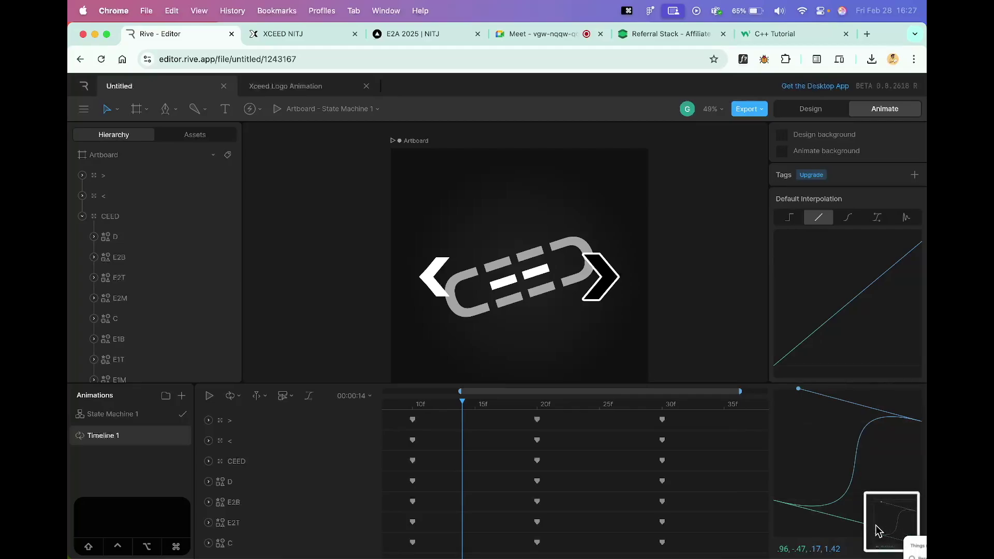
pyautogui.click(877, 528)
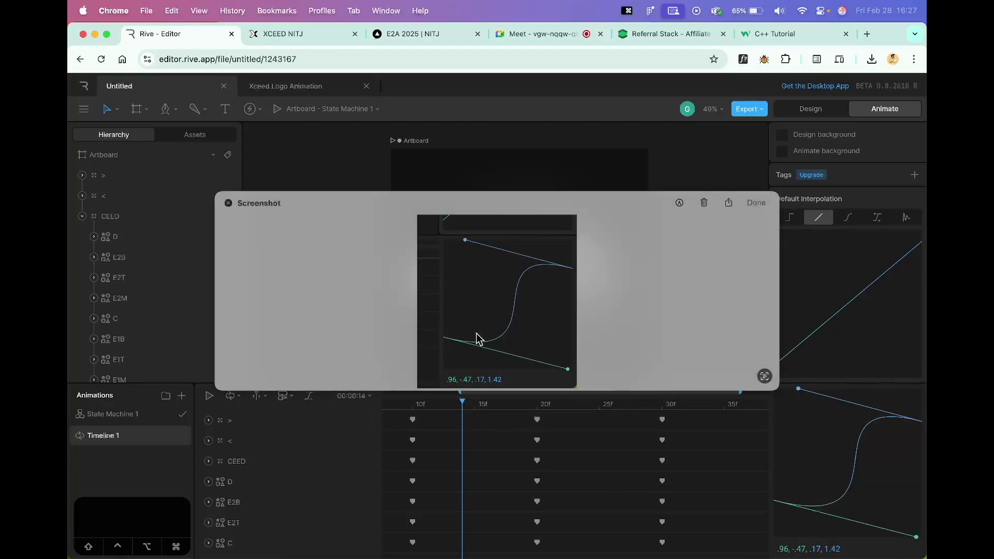
pyautogui.click(228, 203)
# Switch to Finder and preview the new easing curve screenshot in the Screenshots folder under Pictures
pyautogui.hotkey('ctrl', 'Left')
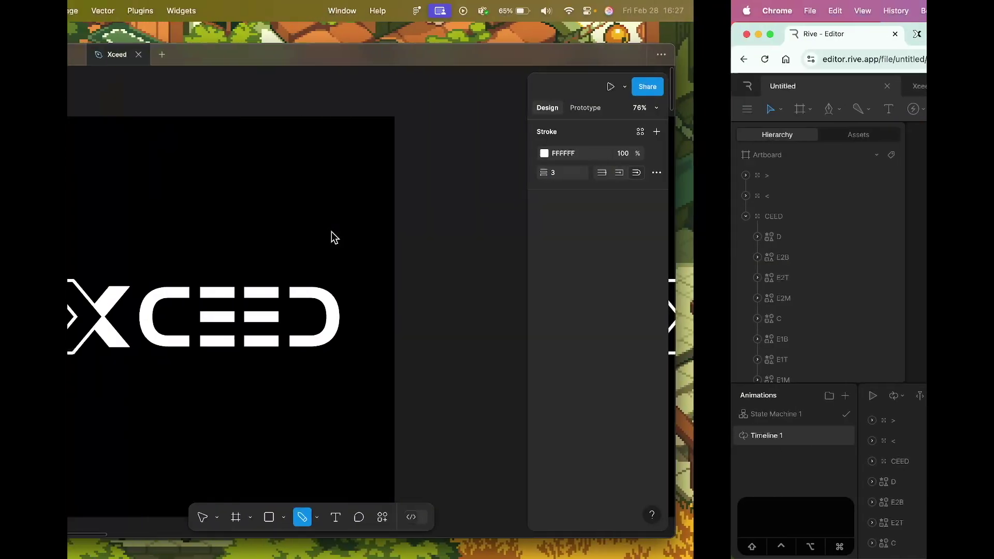
pyautogui.press('super+space')
pyautogui.write('finder')
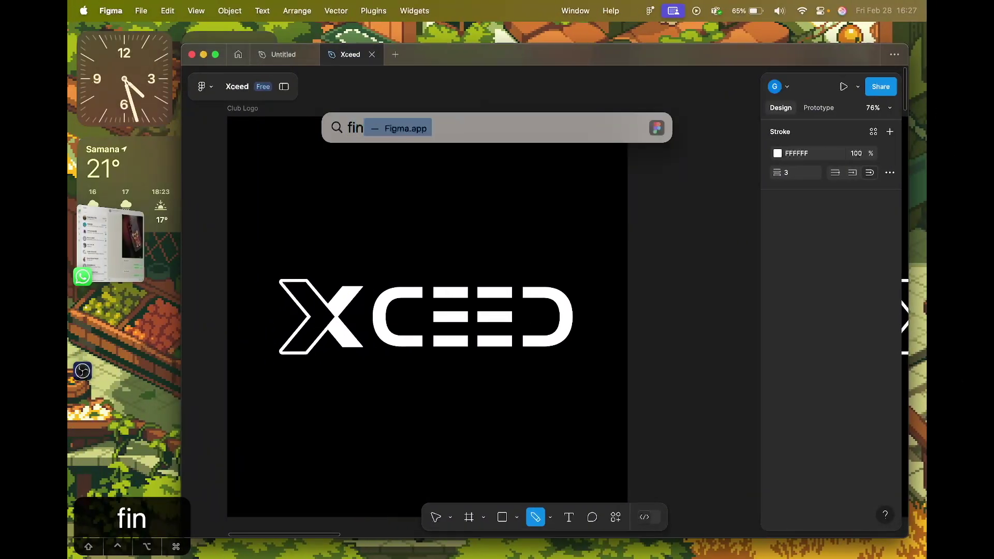
pyautogui.press('Return')
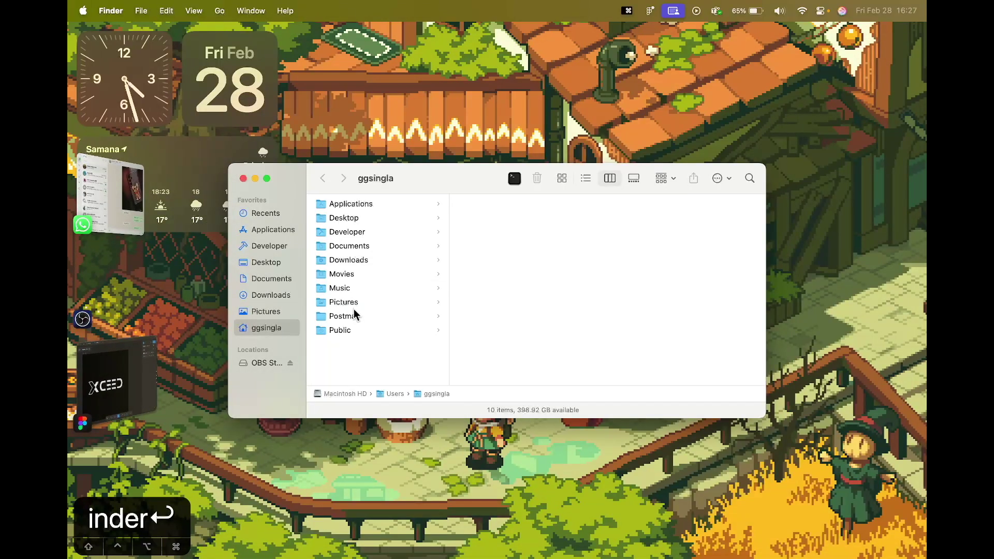
pyautogui.click(354, 308)
pyautogui.click(513, 217)
pyautogui.click(650, 208)
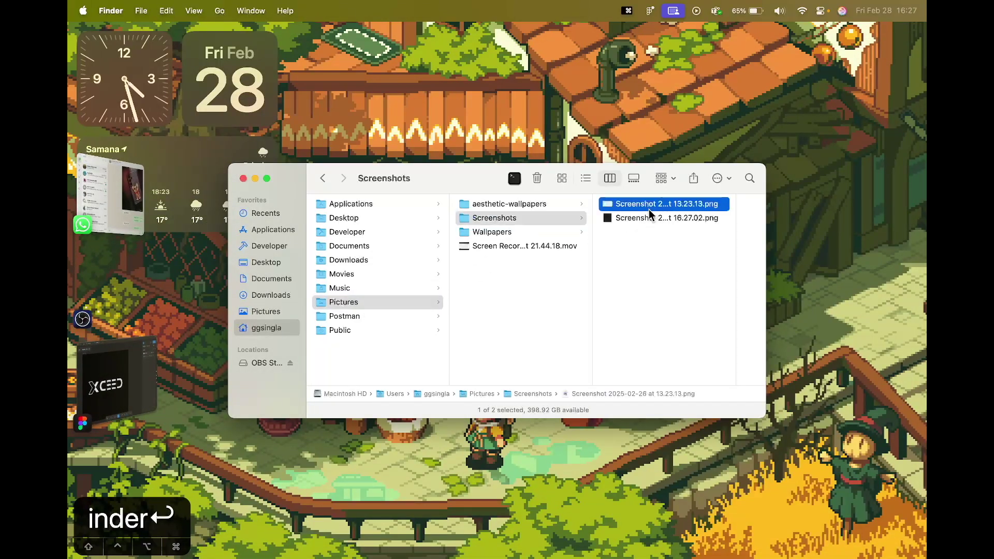
pyautogui.click(558, 218)
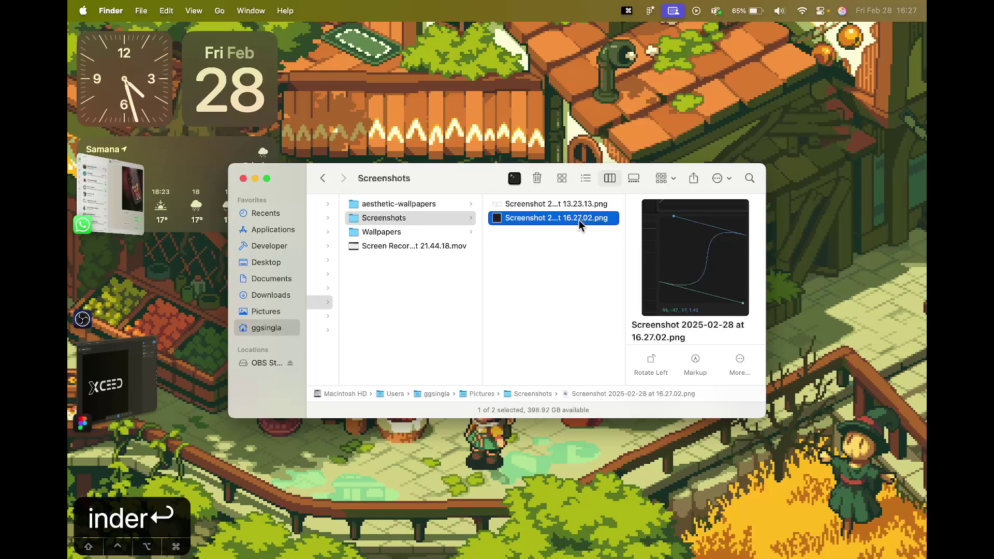
pyautogui.press('space')
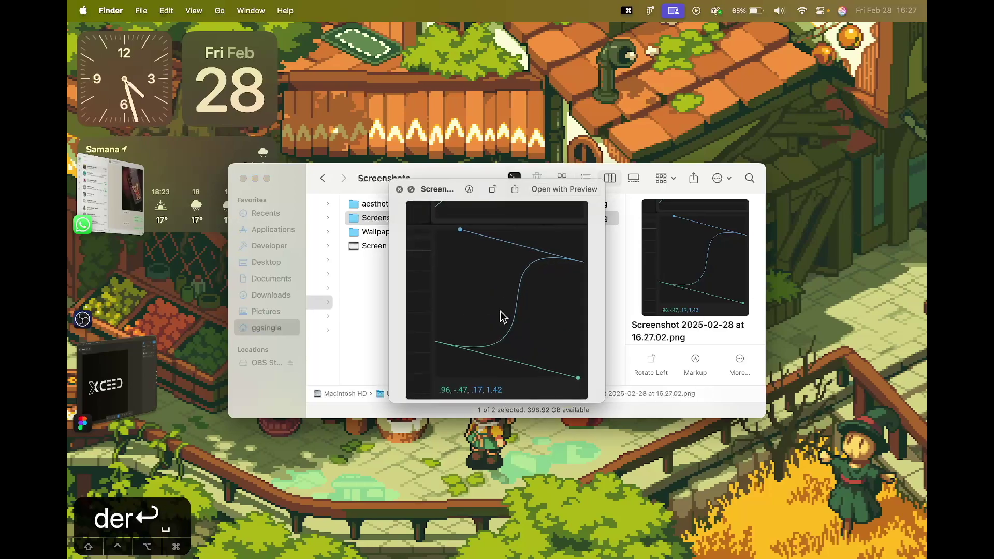
# Open the easing curve screenshot in an enlarged Preview window to examine the curve, close it, and return to the Rive editor
pyautogui.click(399, 189)
pyautogui.doubleClick(535, 215)
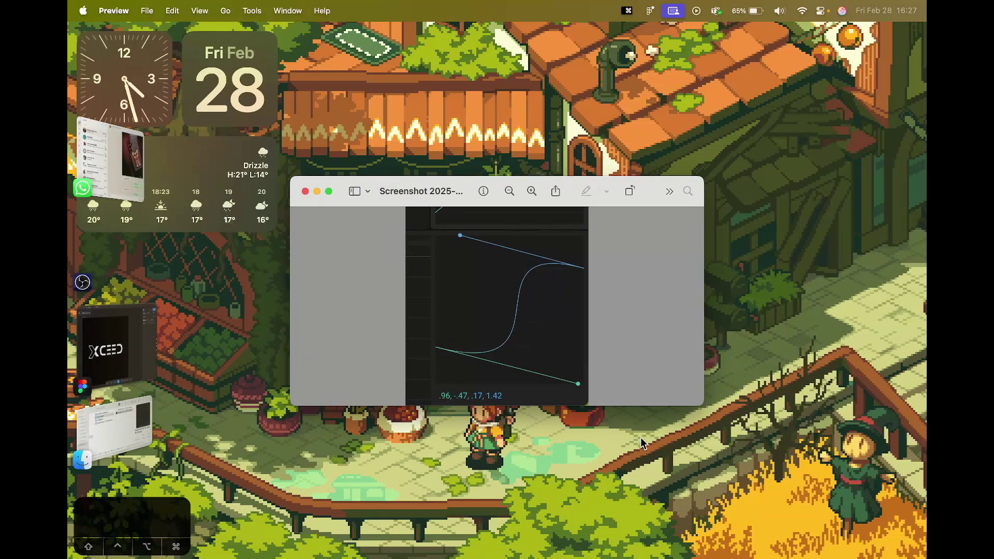
pyautogui.moveTo(699, 401); pyautogui.dragTo(853, 558)
pyautogui.moveTo(748, 177); pyautogui.dragTo(689, 46)
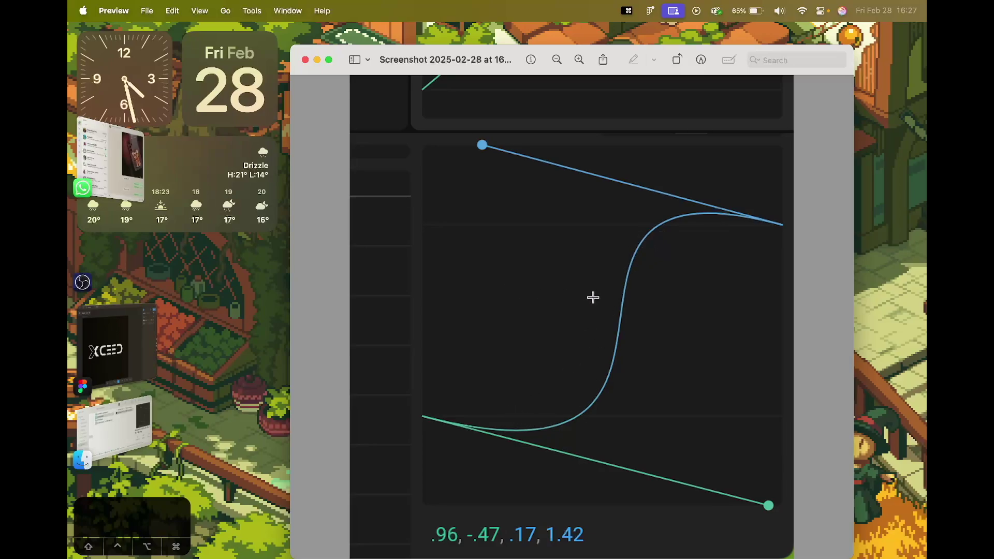
pyautogui.click(305, 59)
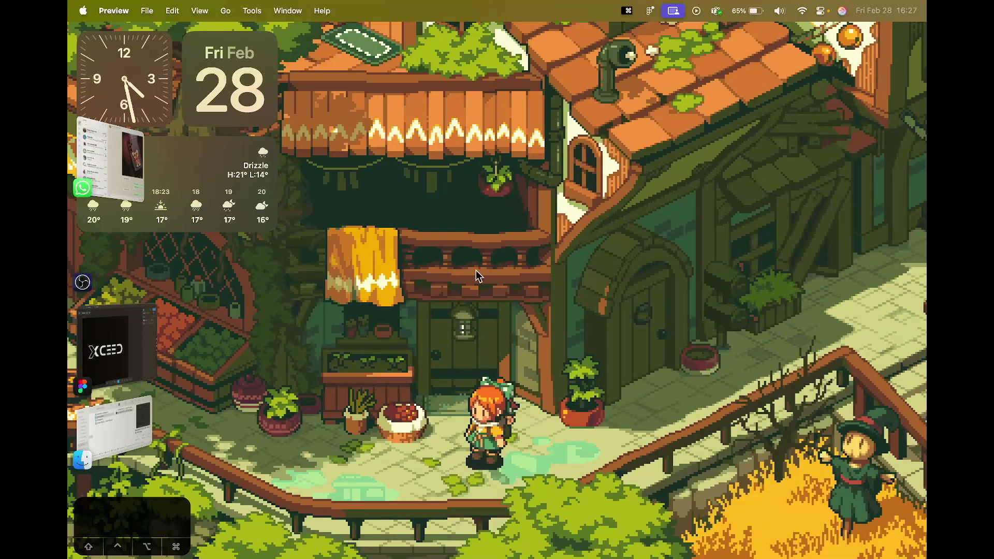
pyautogui.hotkey('ctrl', 'Right')
pyautogui.hotkey('ctrl', 'Left')
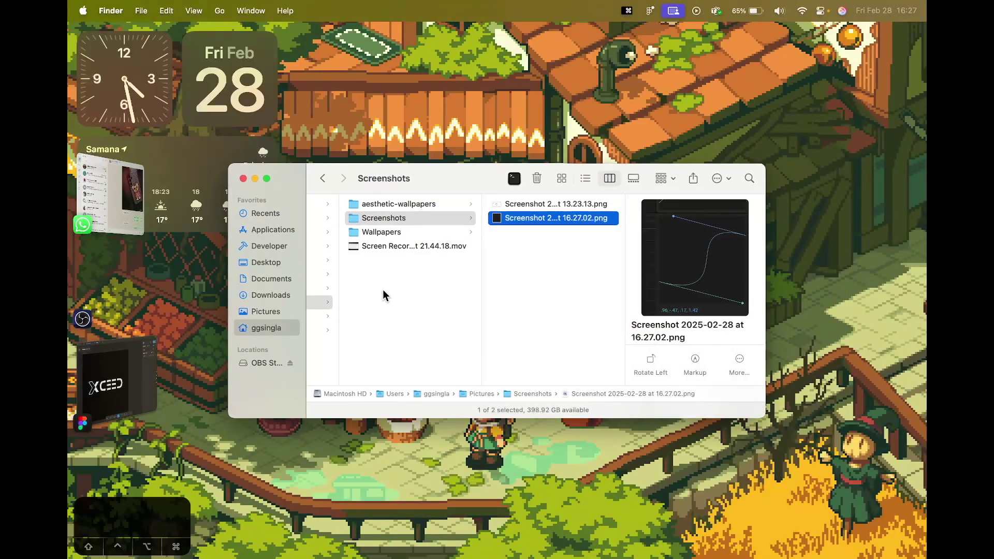
pyautogui.hotkey('ctrl', 'Right')
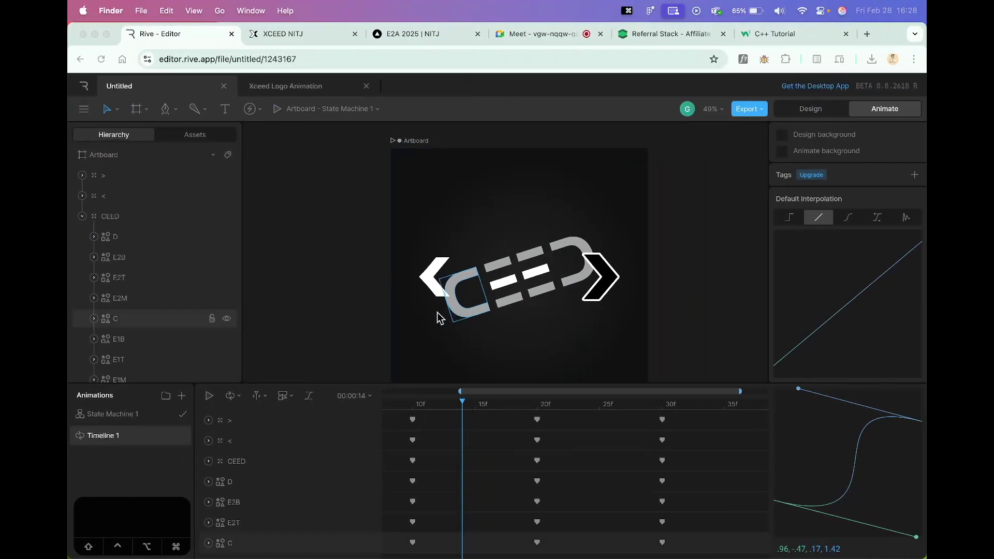
# Move the playhead to frame 3 and extend the visible timeline range back to frame 0
pyautogui.click(464, 403)
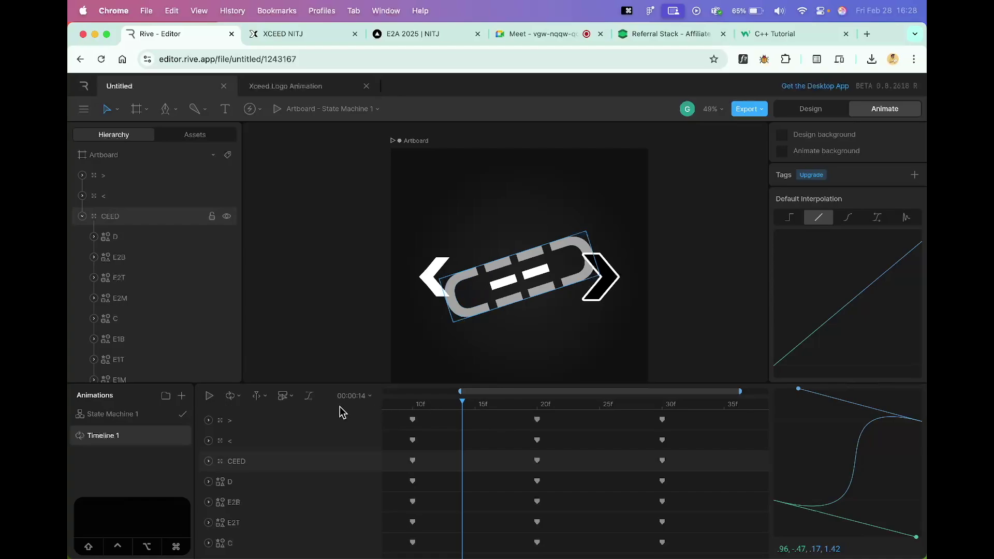
pyautogui.moveTo(462, 404); pyautogui.dragTo(362, 405)
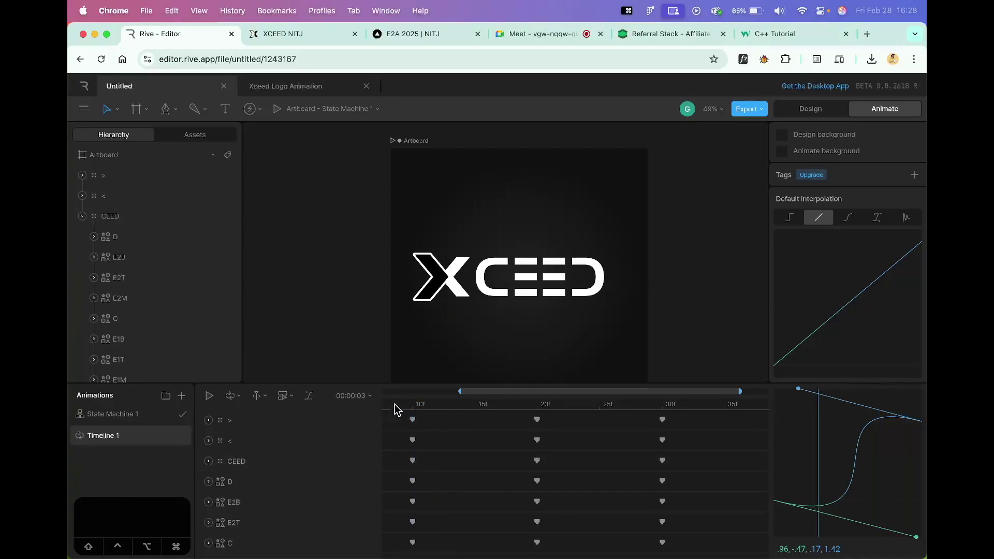
pyautogui.moveTo(459, 391); pyautogui.dragTo(383, 391)
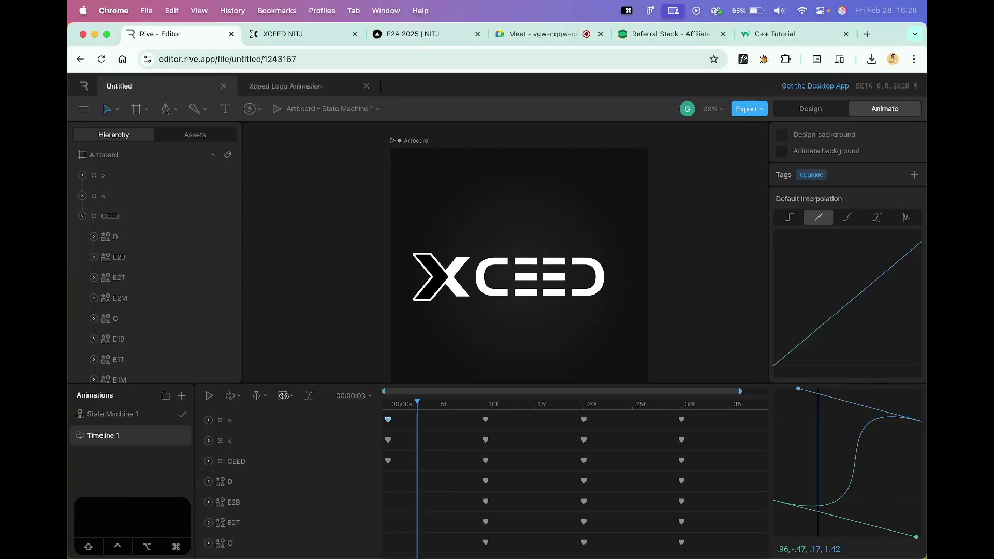
# Select the > group's first keyframe and copy its cubic interpolation values
pyautogui.click(404, 475)
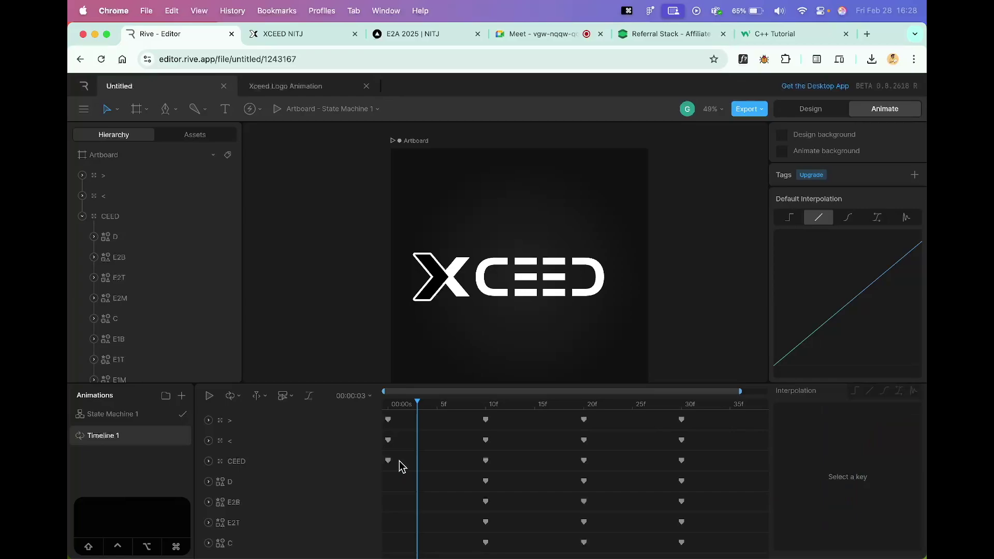
pyautogui.click(389, 420)
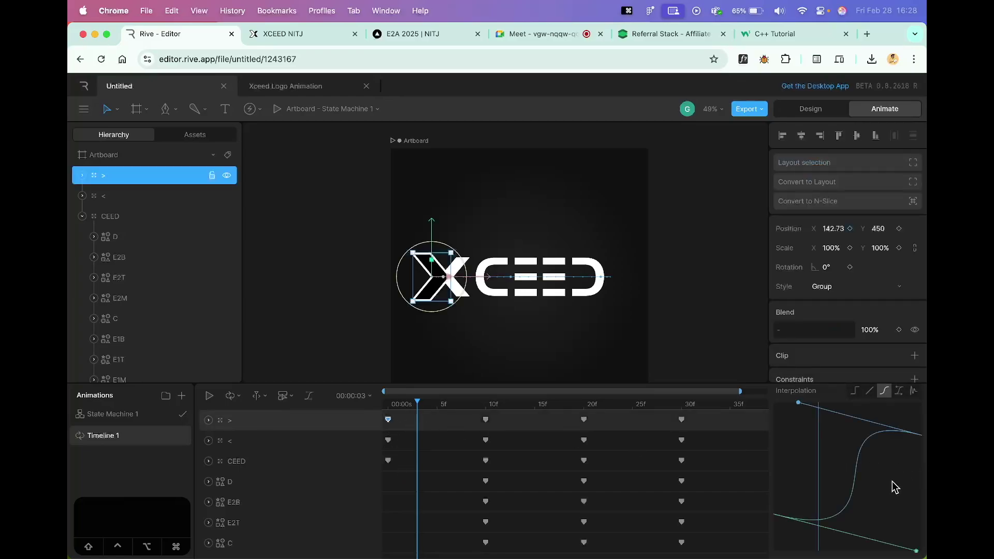
pyautogui.scroll(-1, 885, 491)
pyautogui.scroll(1, 863, 474)
pyautogui.click(874, 462)
pyautogui.press('super+alt+c')
pyautogui.press('super+z')
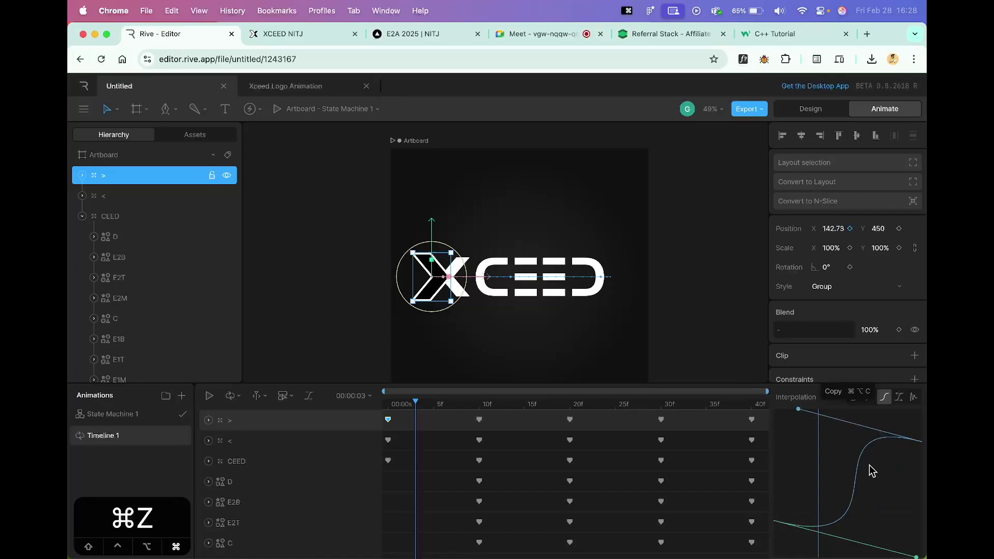
pyautogui.scroll(-1, 856, 533)
pyautogui.click(865, 528)
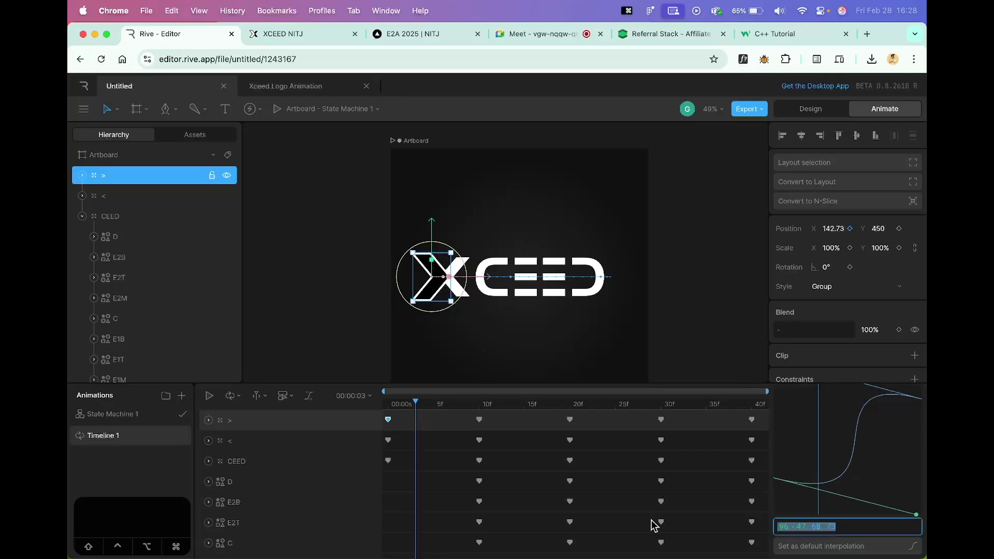
pyautogui.click(403, 473)
pyautogui.moveTo(387, 420); pyautogui.dragTo(495, 505)
pyautogui.press('super+z')
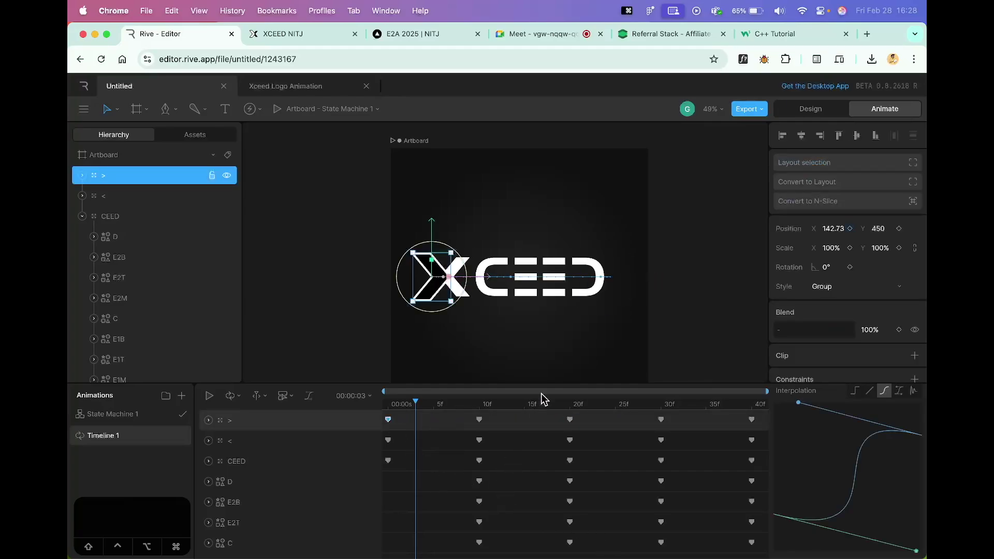
# Enlarge the timeline area to show all tracks and select every keyframe in Timeline 1
pyautogui.moveTo(550, 380); pyautogui.dragTo(553, 218)
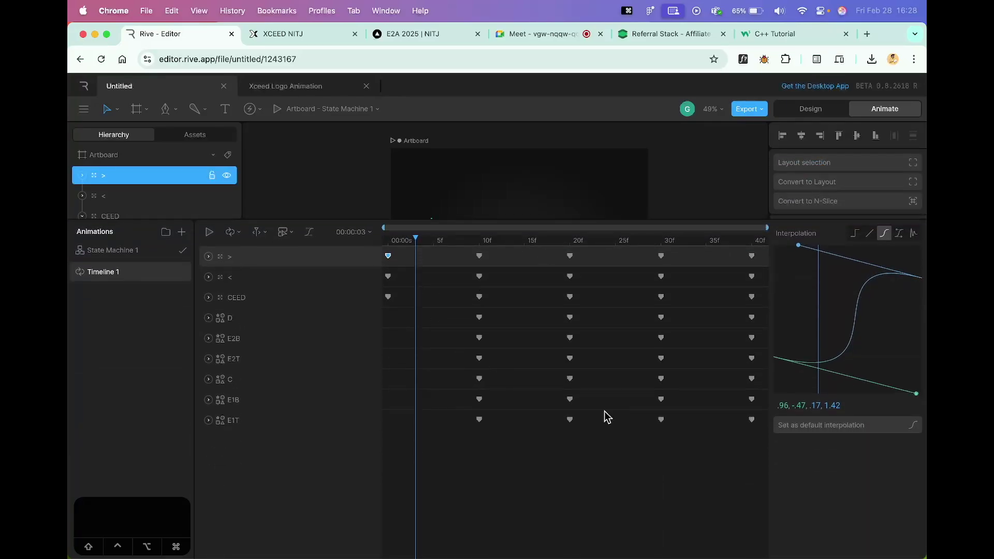
pyautogui.moveTo(750, 466); pyautogui.dragTo(399, 232)
pyautogui.click(455, 422)
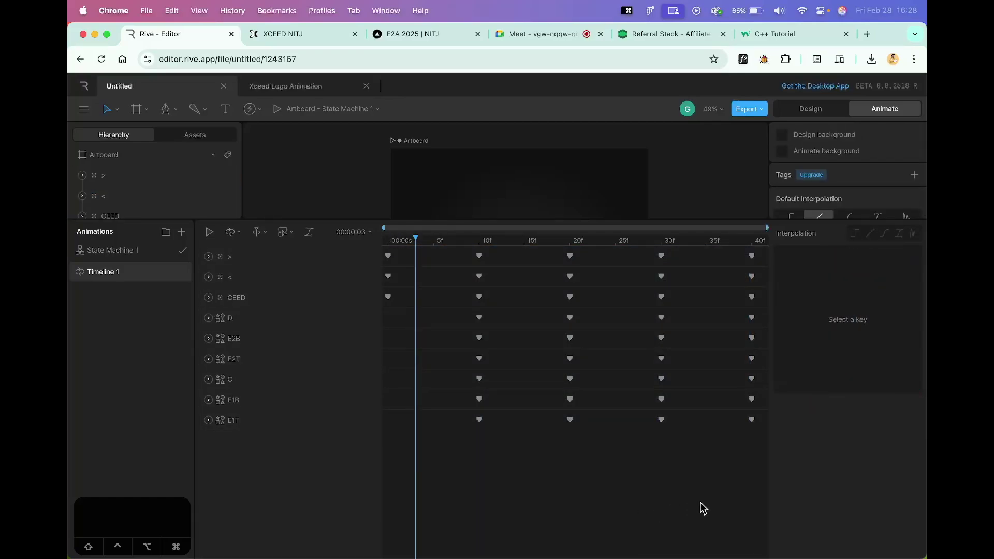
pyautogui.moveTo(766, 481); pyautogui.dragTo(326, 215)
# Apply cubic interpolation to all selected keyframes with the values .96, -.47, .68, .73
pyautogui.press('super+v')
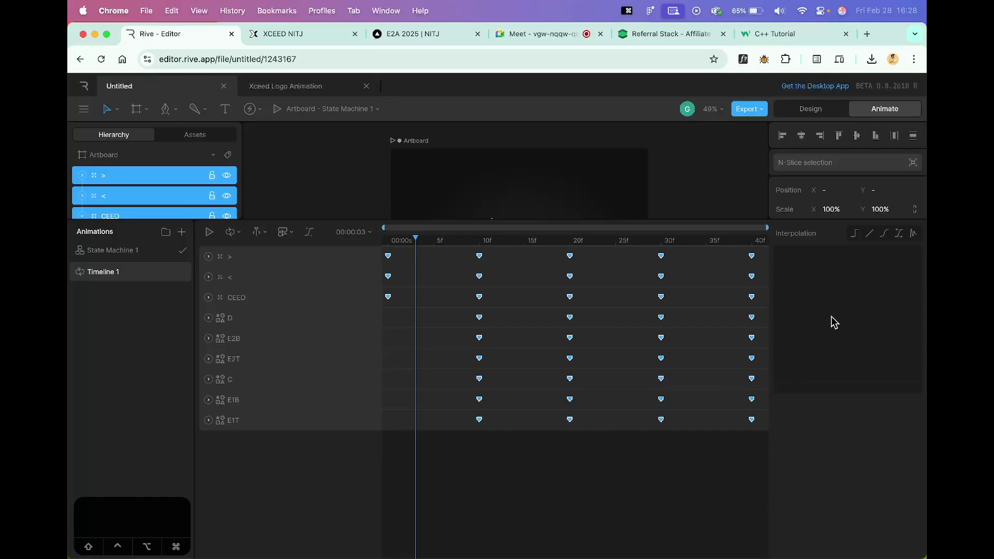
pyautogui.press('super+v')
pyautogui.click(883, 234)
pyautogui.press('super+v')
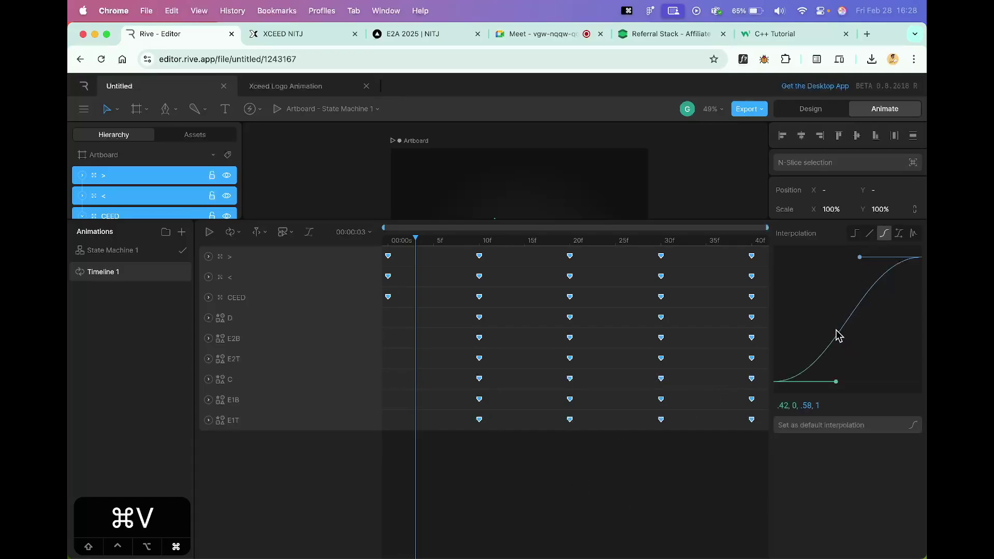
pyautogui.click(823, 405)
pyautogui.moveTo(821, 405); pyautogui.dragTo(701, 405)
pyautogui.write('.96, -.47, .68, .73')
pyautogui.click(864, 451)
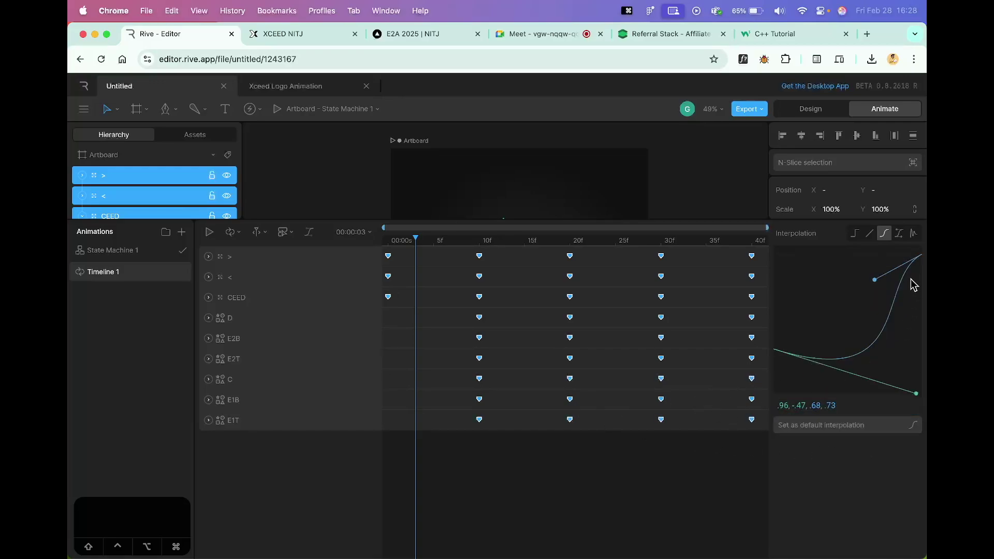
# Reshape the end handle of the selected keyframes' easing curve to .36, 1.5 for an overshoot, and deselect the keyframes
pyautogui.moveTo(874, 280); pyautogui.dragTo(827, 206)
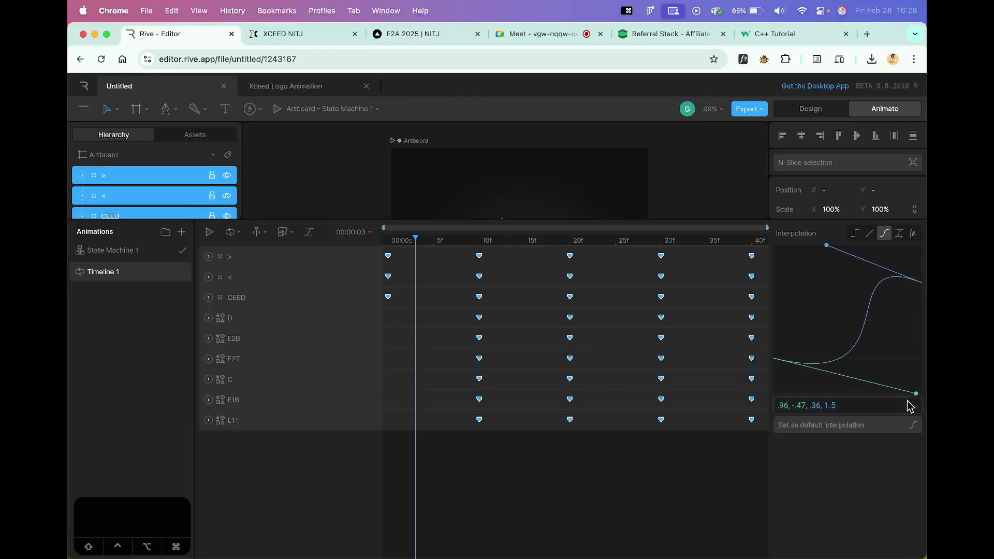
pyautogui.moveTo(888, 387); pyautogui.dragTo(862, 433)
pyautogui.click(661, 501)
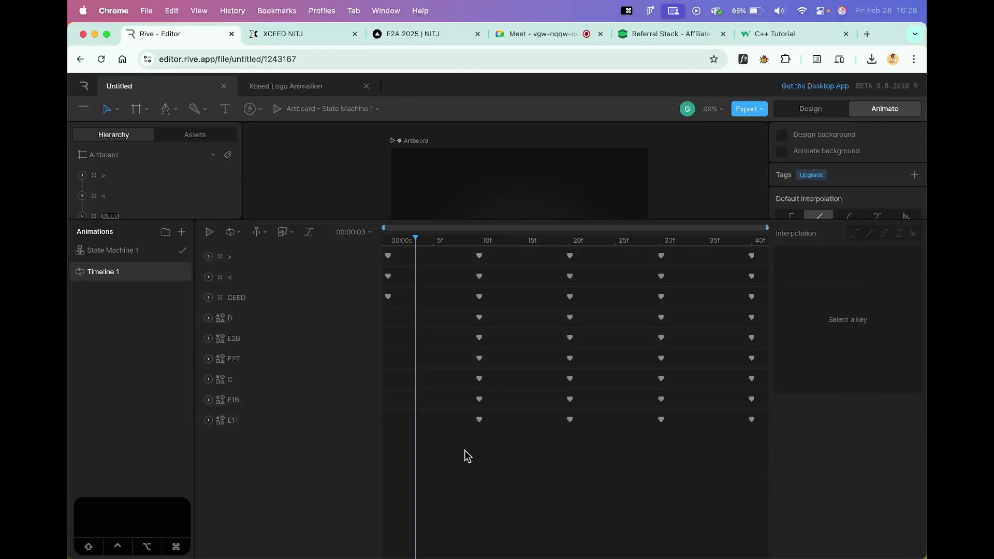
# View the logo on the XCEED login page for reference, and play Timeline 1 with the artboard in view to check the new easing
pyautogui.moveTo(528, 218); pyautogui.dragTo(513, 430)
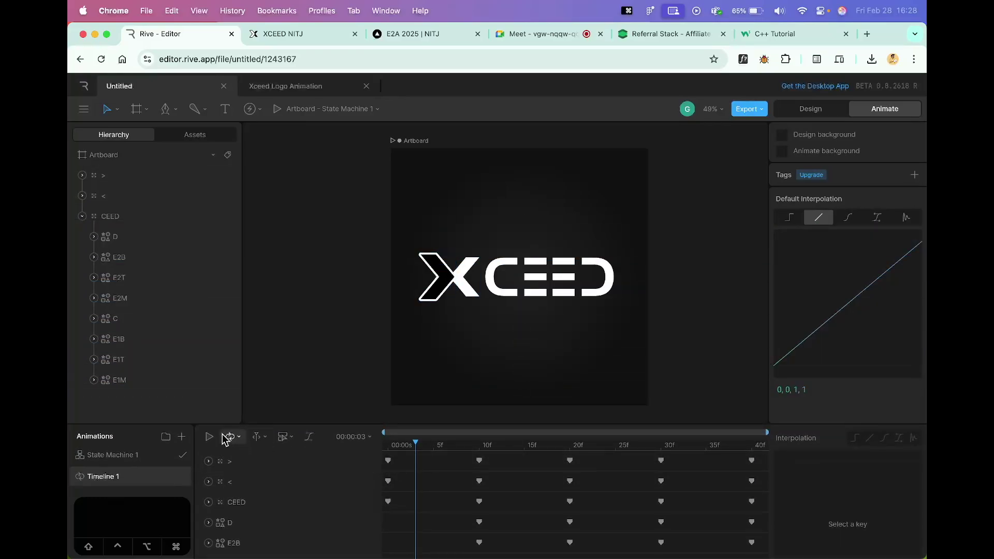
pyautogui.click(314, 35)
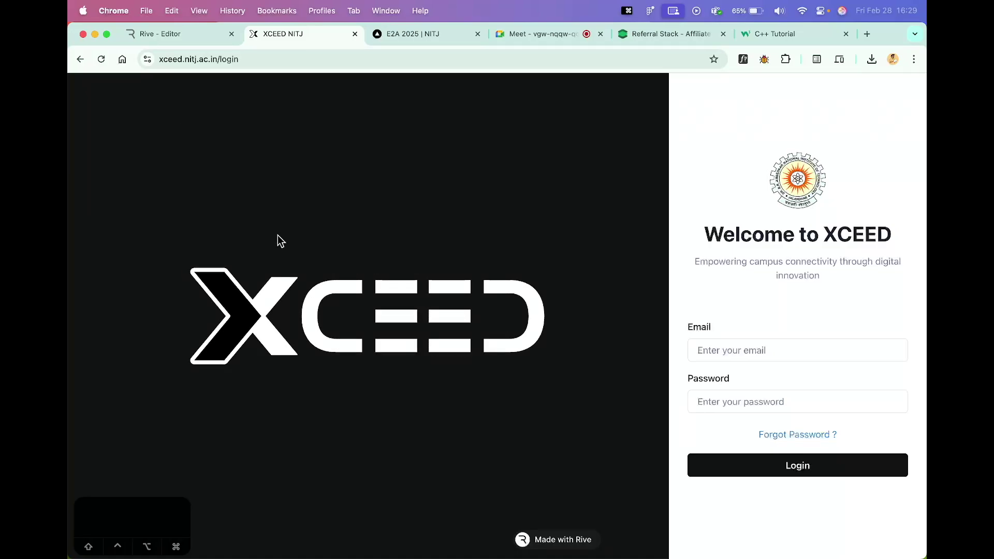
pyautogui.click(172, 37)
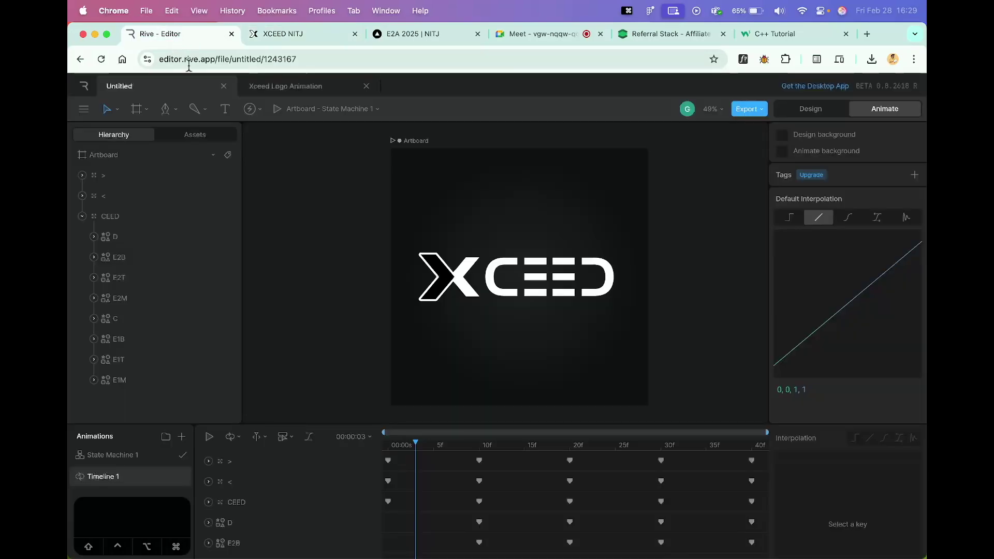
pyautogui.moveTo(439, 424); pyautogui.dragTo(440, 390)
pyautogui.click(209, 403)
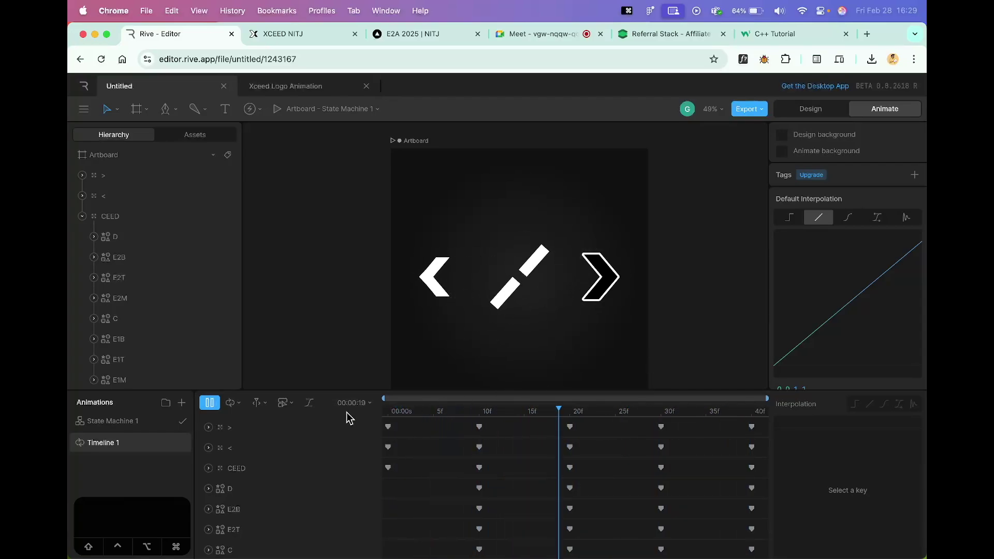
# Stop the playback, copy every keyframe at frame 30 of Timeline 1 and paste them at frame 35
pyautogui.click(210, 405)
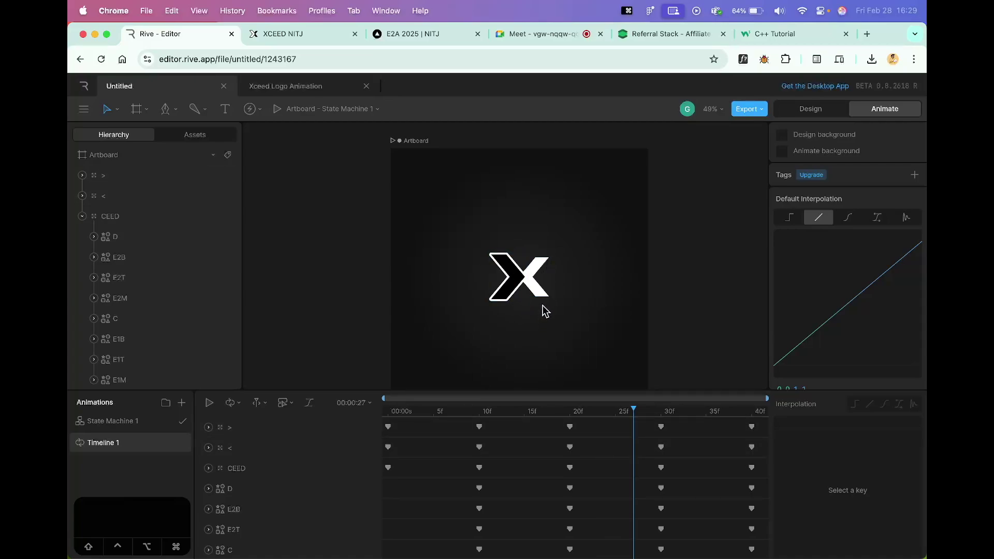
pyautogui.moveTo(628, 414); pyautogui.dragTo(662, 418)
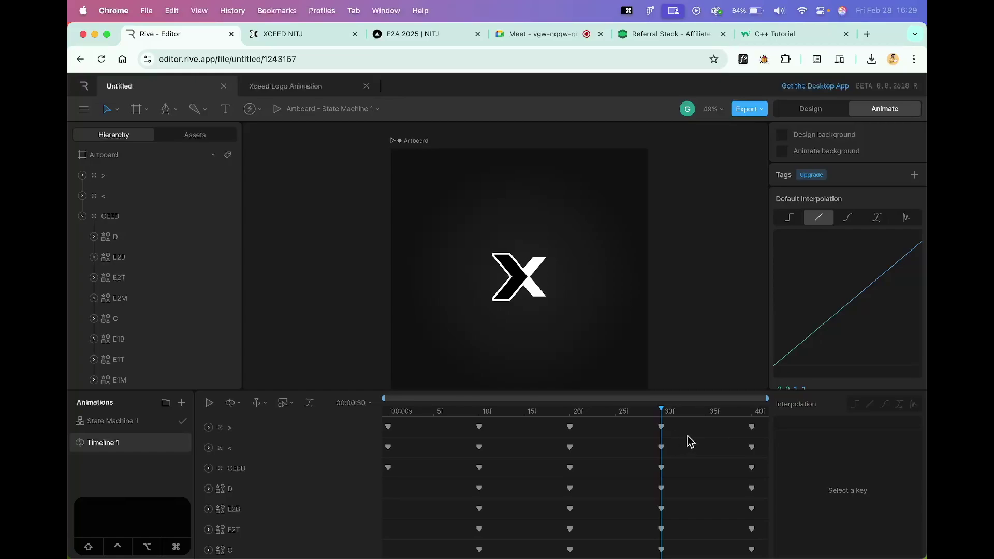
pyautogui.moveTo(667, 418); pyautogui.dragTo(649, 557)
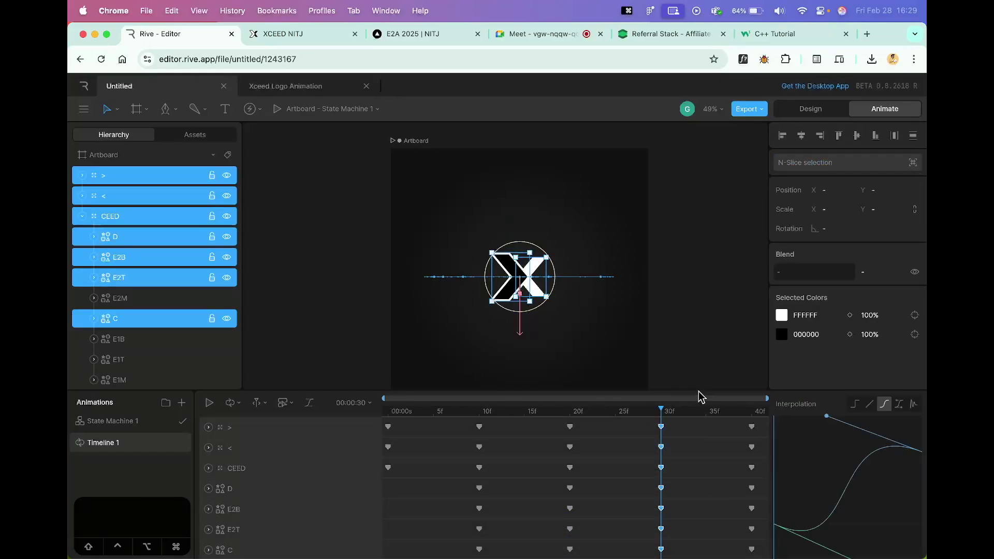
pyautogui.moveTo(700, 387); pyautogui.dragTo(696, 212)
pyautogui.click(688, 435)
pyautogui.moveTo(690, 441); pyautogui.dragTo(631, 241)
pyautogui.press('super+c')
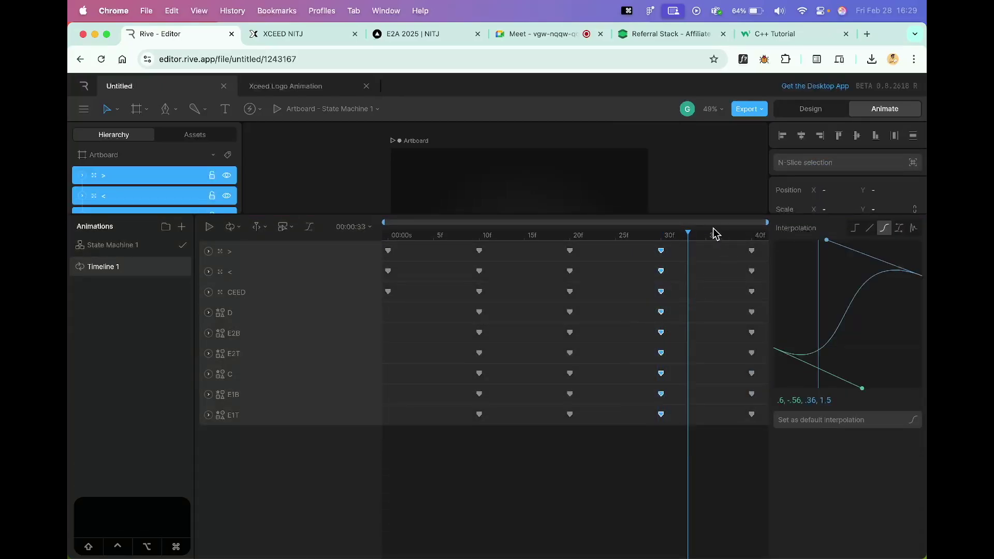
pyautogui.moveTo(687, 231); pyautogui.dragTo(707, 230)
pyautogui.press('super+v')
# Set the duration of Timeline 1 to 00:00:50 and fit the full 50 frames in the timeline view
pyautogui.click(354, 227)
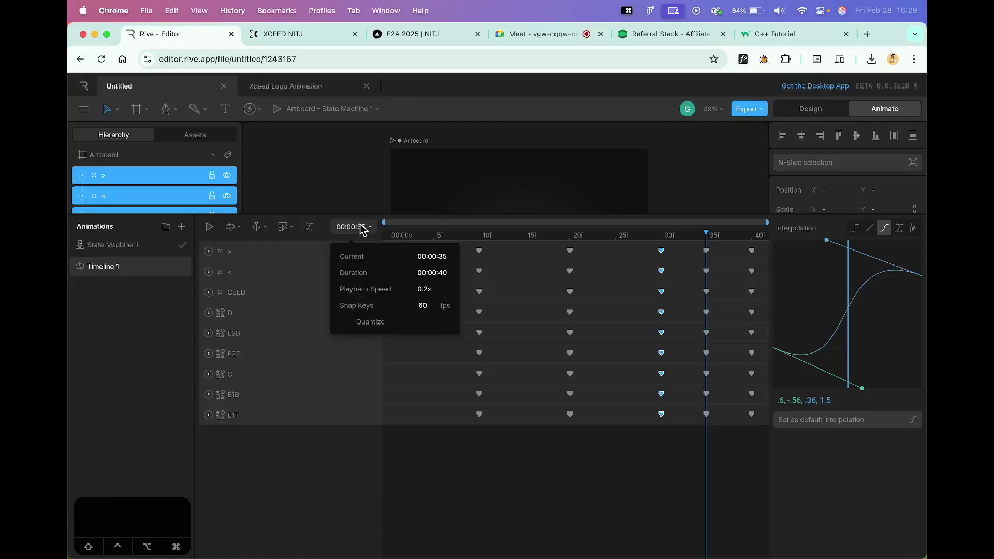
pyautogui.click(442, 268)
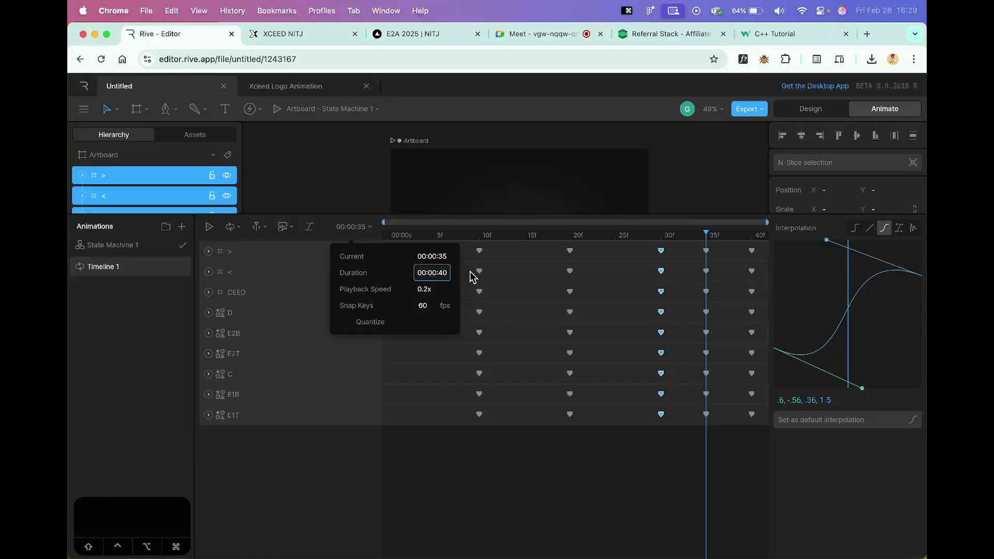
pyautogui.press('Down')
pyautogui.press('Up')
pyautogui.press('Up')
pyautogui.press('Up')
pyautogui.press('Up')
pyautogui.press('Up')
pyautogui.press('Up')
pyautogui.press('Up')
pyautogui.press('Up')
pyautogui.press('Up')
pyautogui.press('Return')
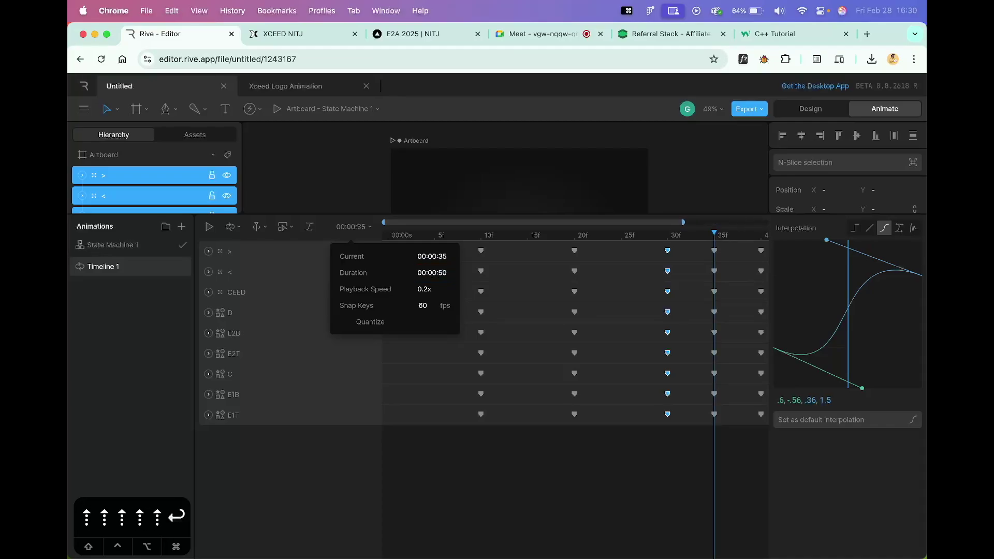
pyautogui.moveTo(681, 222); pyautogui.dragTo(767, 223)
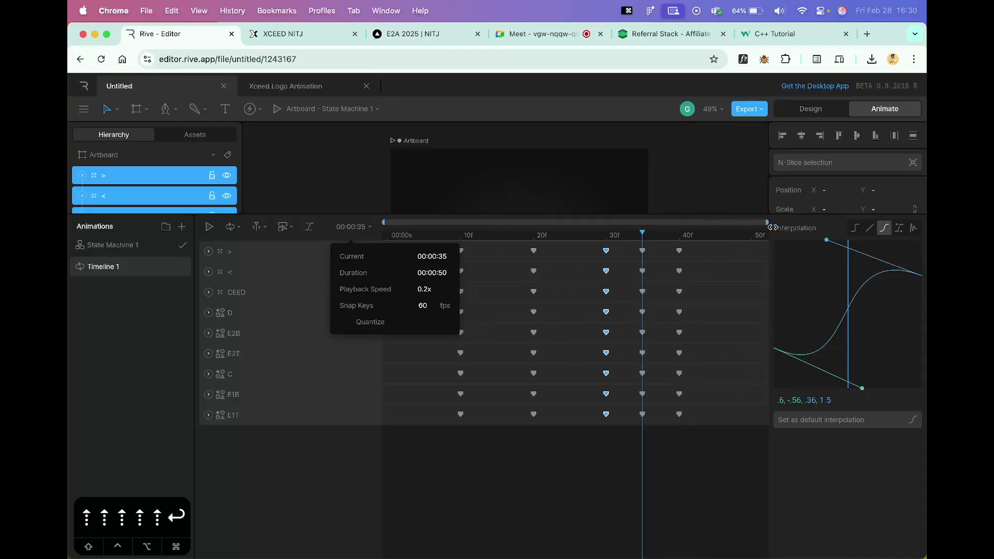
# Move the final column of keyframes to frame 45, and play Timeline 1 with the artboard in view to check the hold on the X
pyautogui.moveTo(718, 480); pyautogui.dragTo(717, 258)
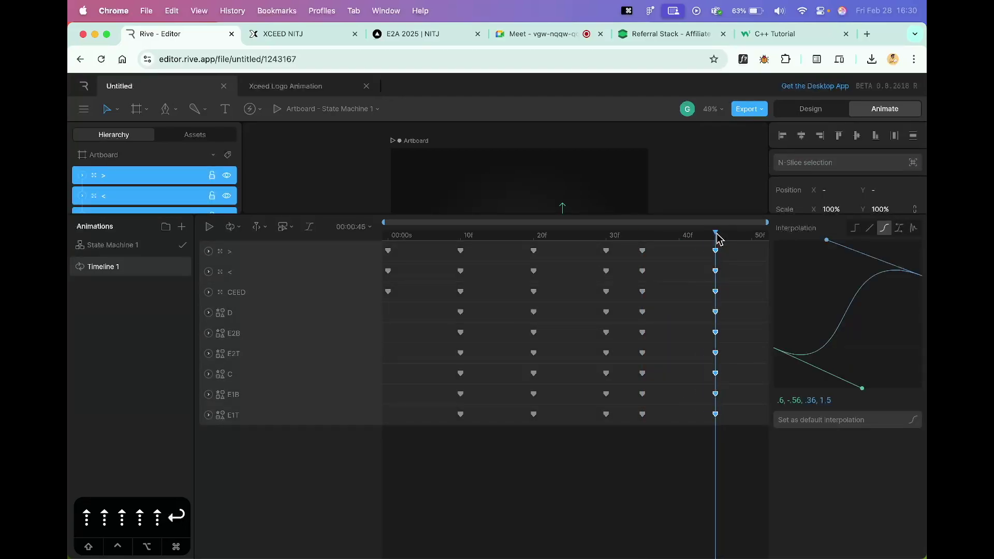
pyautogui.click(682, 461)
pyautogui.moveTo(717, 231); pyautogui.dragTo(653, 443)
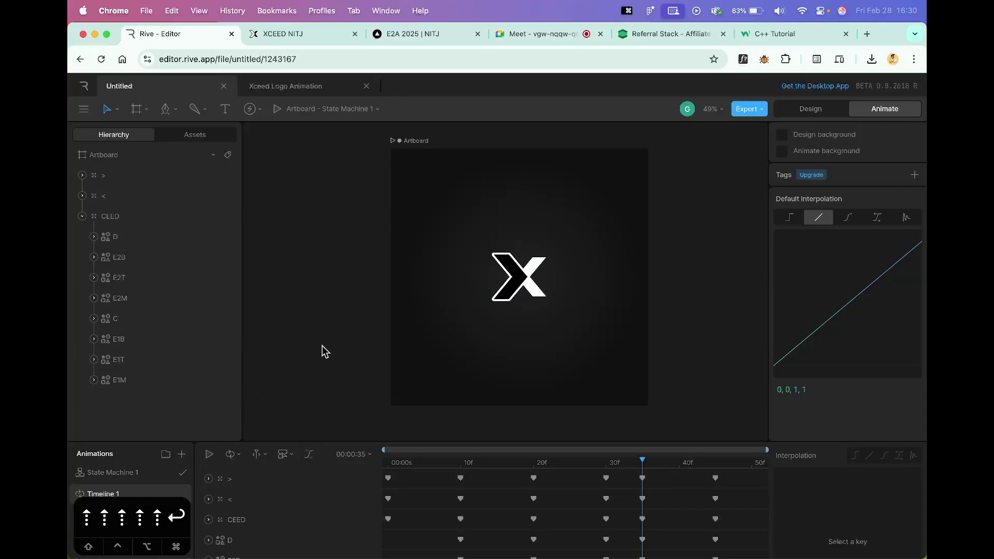
pyautogui.click(210, 454)
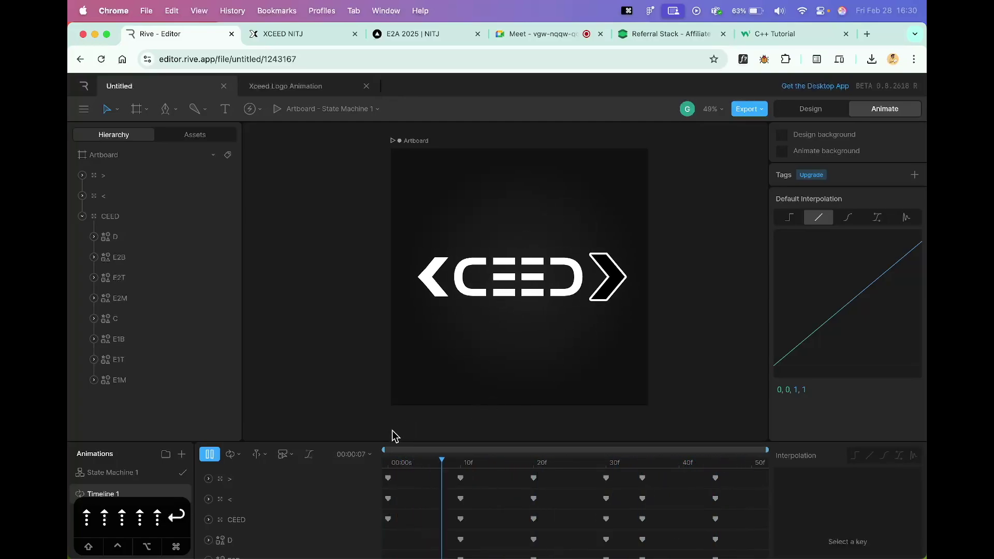
pyautogui.moveTo(385, 439); pyautogui.dragTo(385, 379)
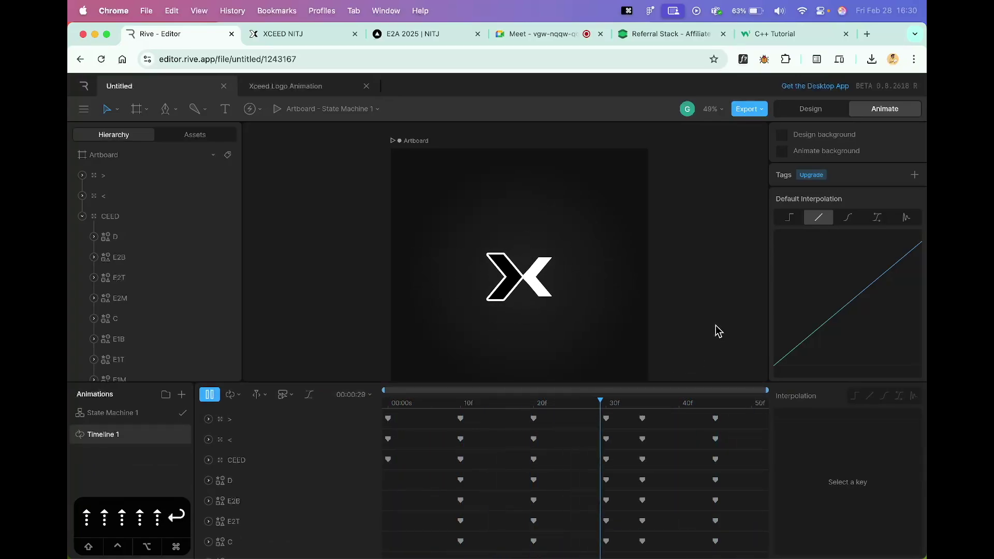
# Search the web for "youtube rive design course" in a new browser tab
pyautogui.press('super+t')
pyautogui.write('youtube')
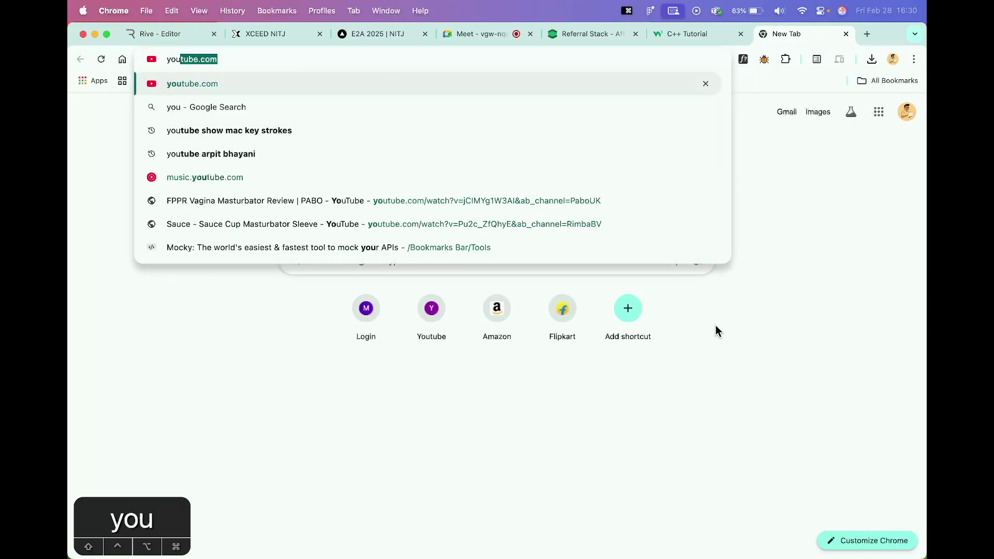
pyautogui.write(' rive desig')
pyautogui.press('BackSpace')
pyautogui.write('gn course')
pyautogui.press('Return')
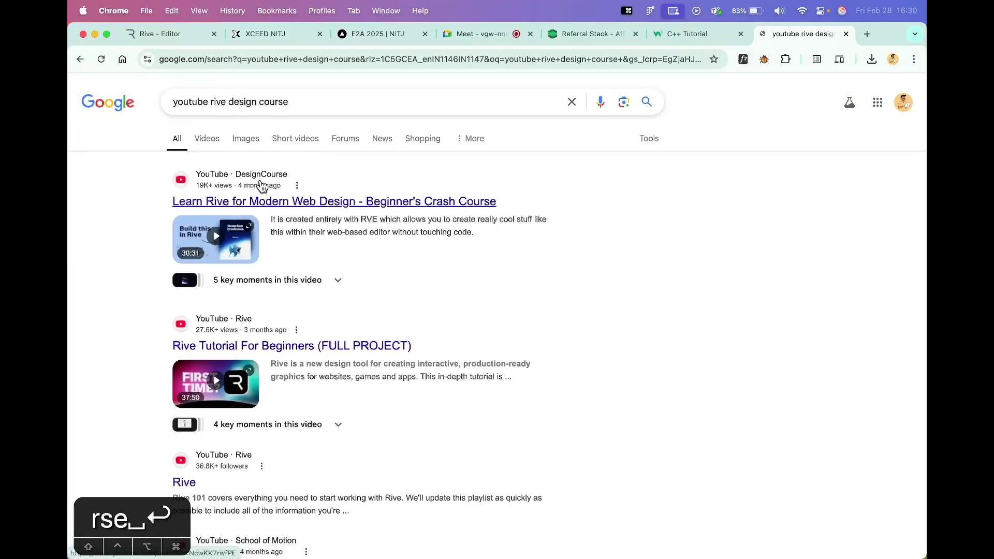
# View DesignCourse's video "Learn Rive for Modern Web Design - Beginner's Crash Course" and its description, and return to the search results
pyautogui.click(267, 205)
pyautogui.scroll(-3, 280, 295)
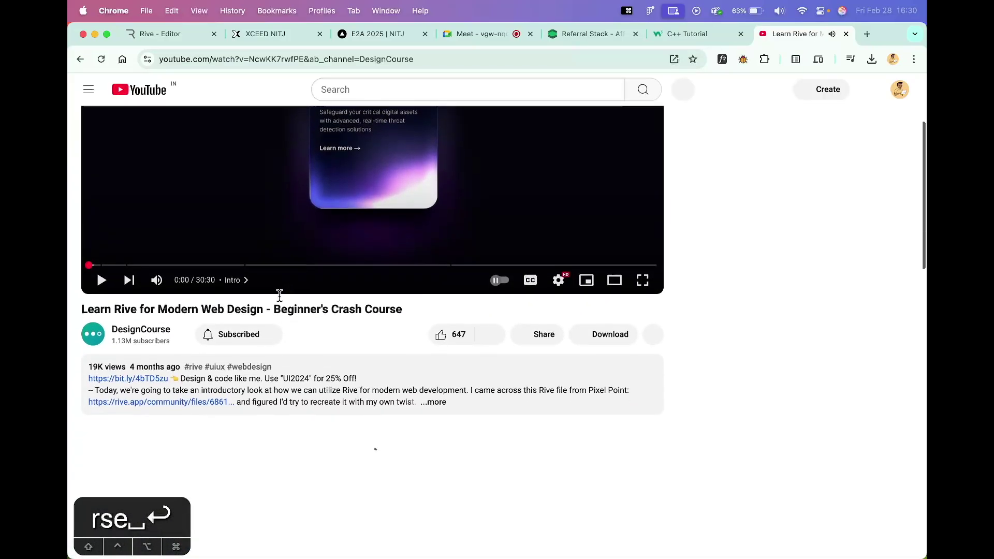
pyautogui.scroll(-2, 279, 295)
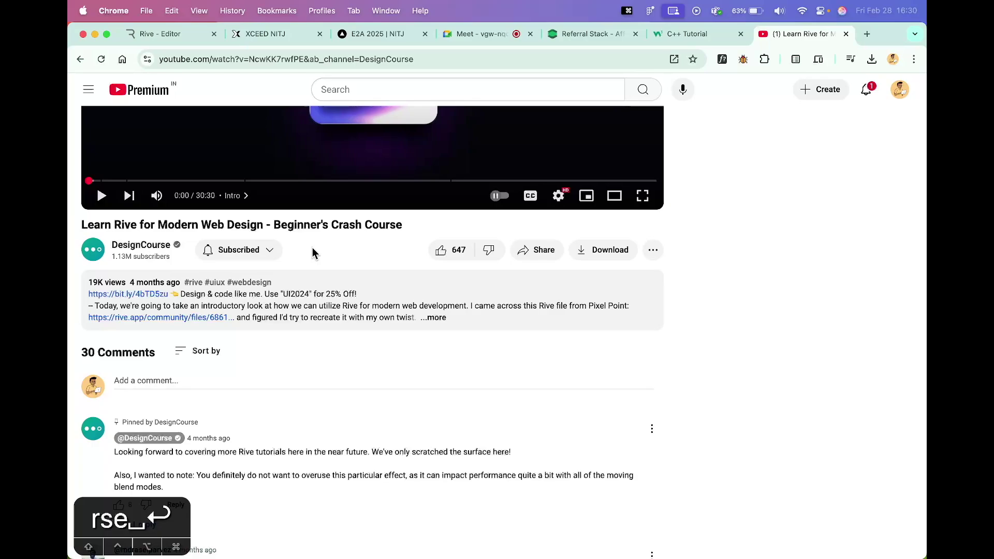
pyautogui.click(81, 60)
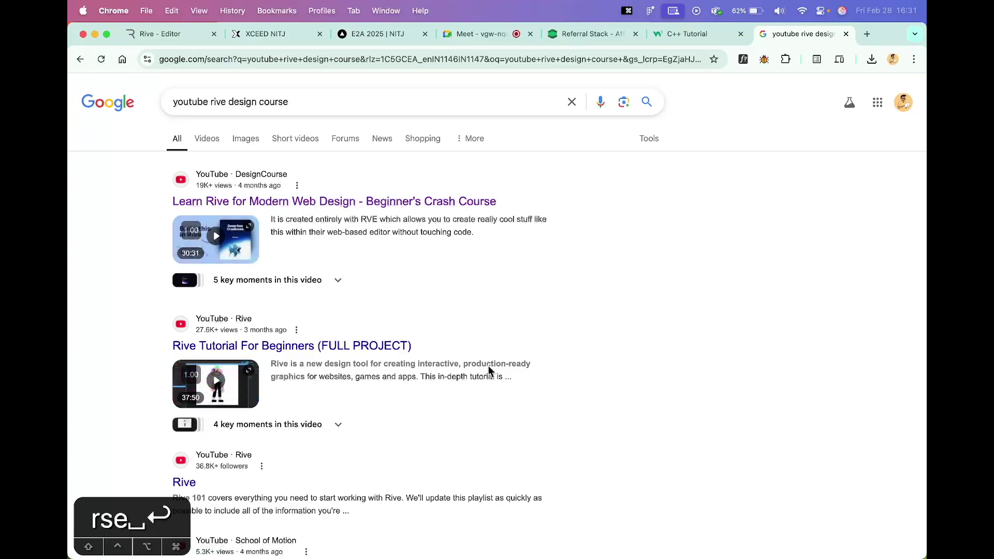
# Open Rive's YouTube channel from the results, pause its intro video and look through the Tips + Tutorials and State Machine Basics videos
pyautogui.scroll(-3, 539, 395)
pyautogui.scroll(3, 539, 395)
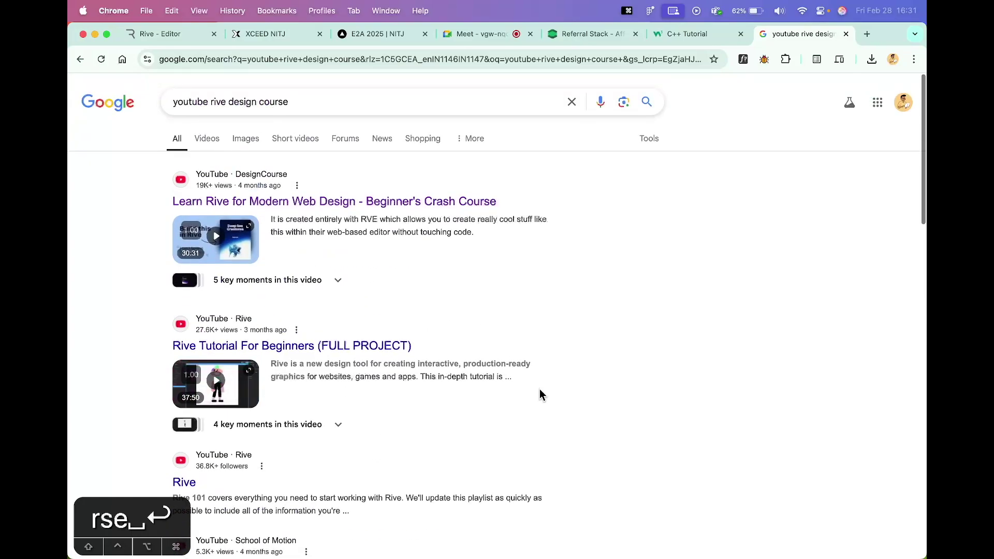
pyautogui.scroll(-2, 332, 376)
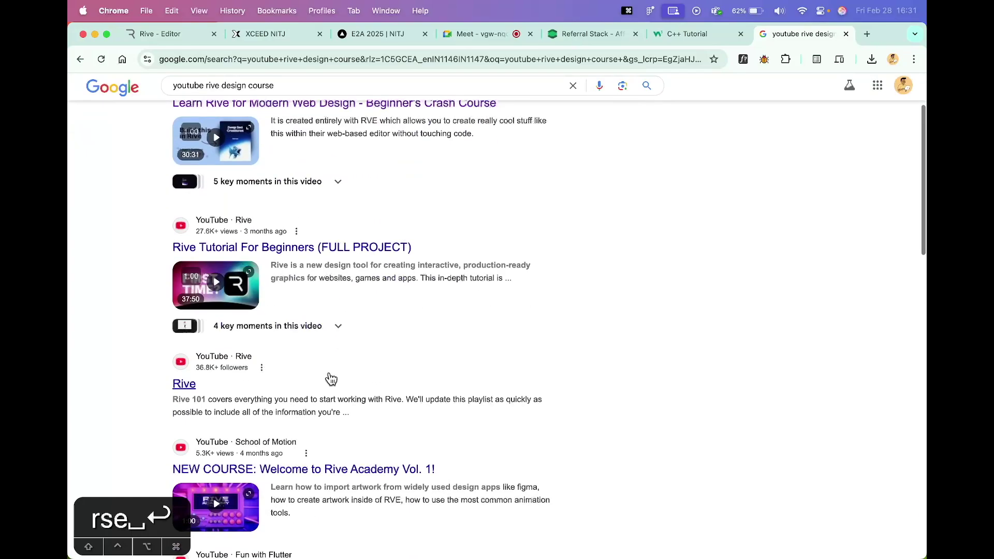
pyautogui.click(187, 385)
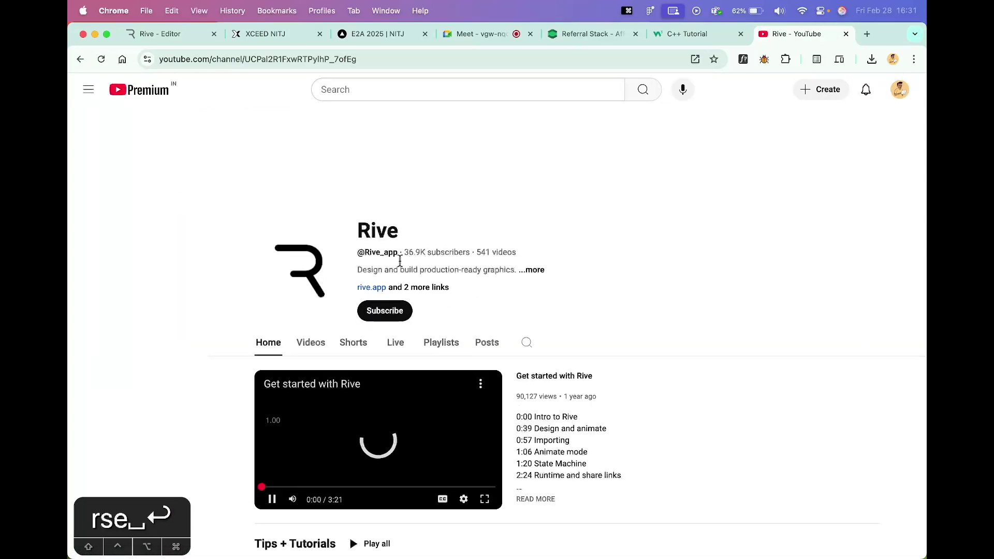
pyautogui.scroll(-1, 430, 314)
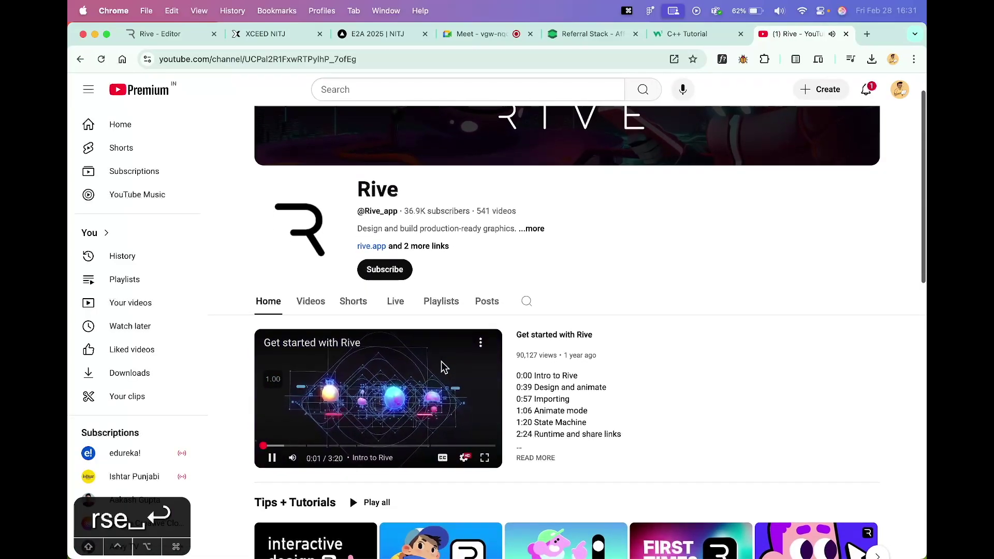
pyautogui.click(421, 402)
pyautogui.scroll(-4, 670, 444)
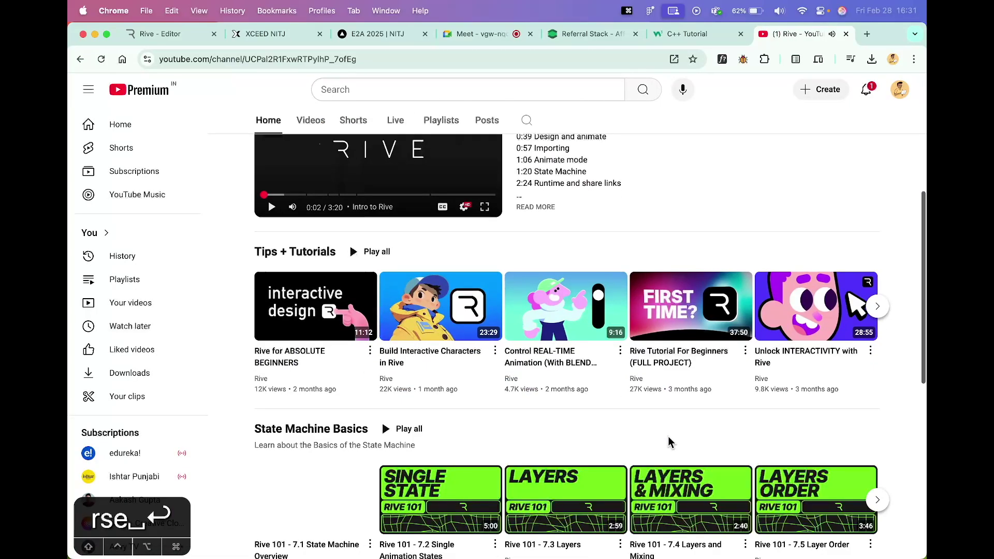
pyautogui.scroll(2, 673, 440)
pyautogui.scroll(-1, 735, 394)
pyautogui.scroll(3, 744, 380)
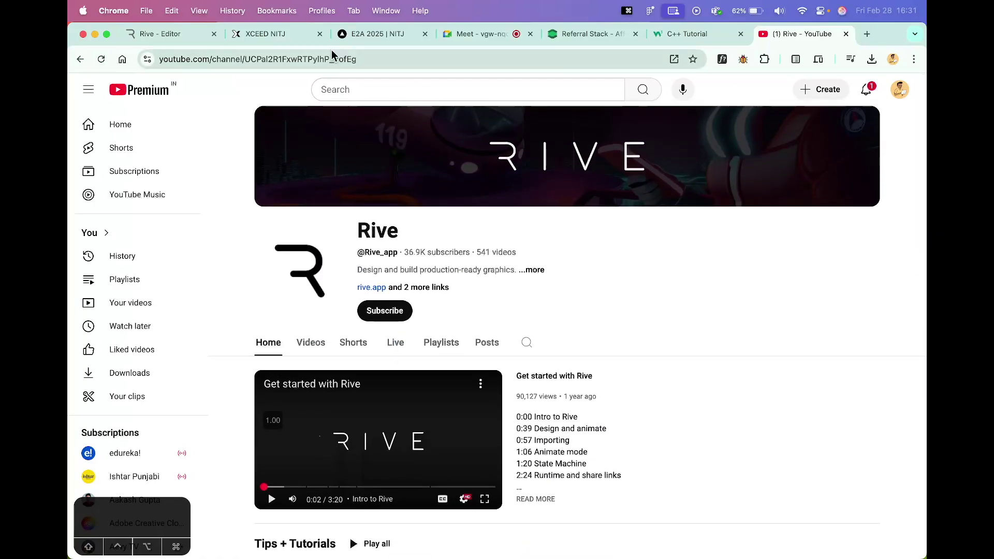
# Switch back to the Rive editor and look through the recent files and Learn Rive lessons on its home page
pyautogui.click(171, 34)
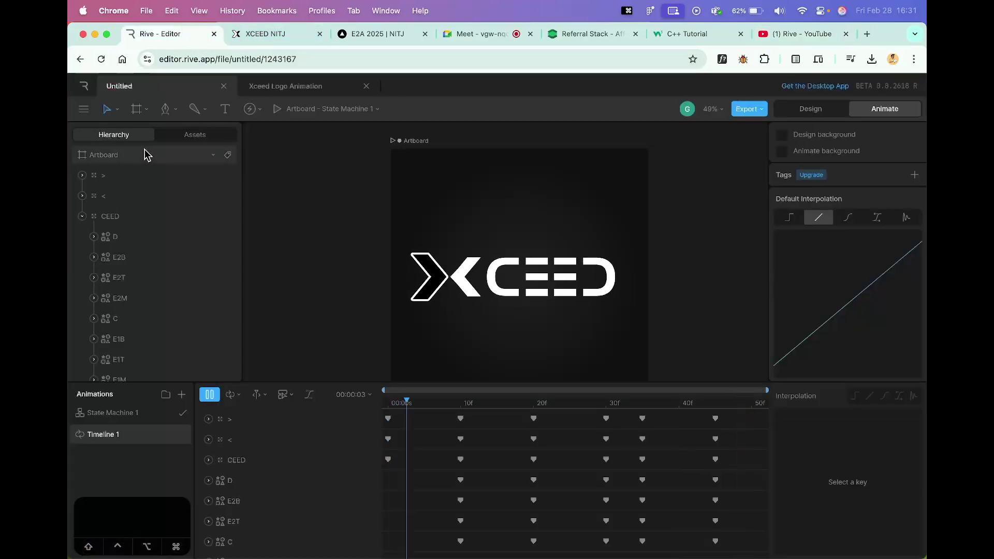
pyautogui.click(86, 87)
pyautogui.scroll(-1, 348, 410)
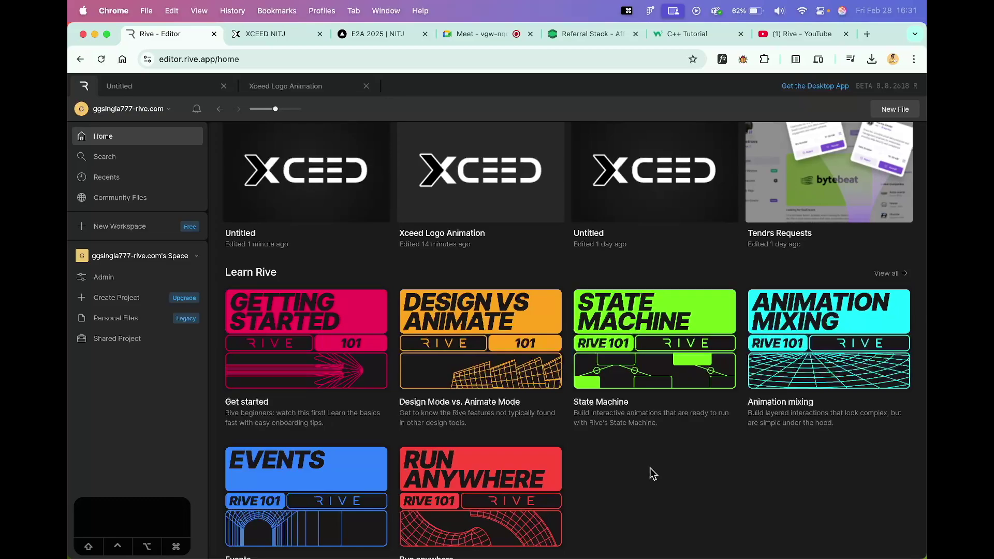
pyautogui.scroll(1, 652, 473)
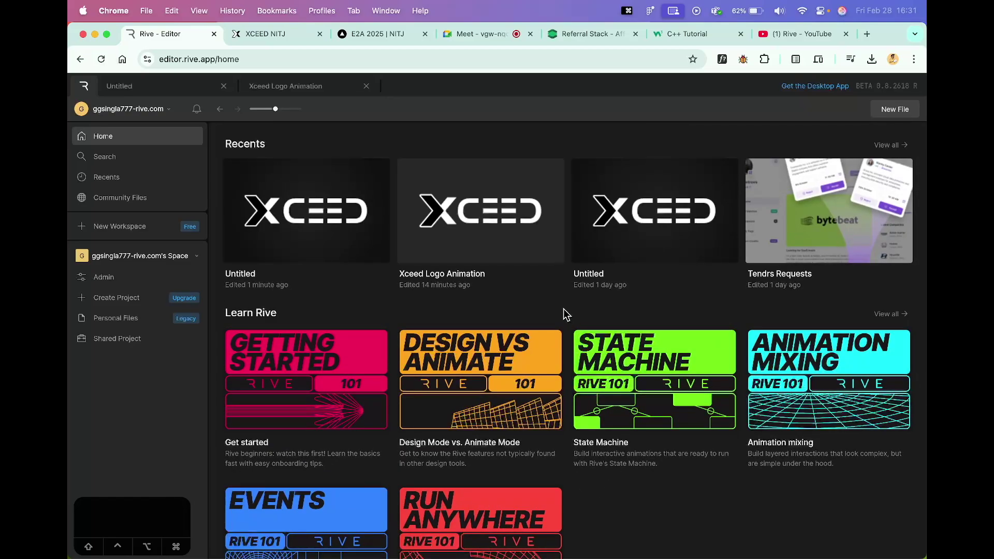
# View the animated logo on the XCEED login page for reference, and return to the Untitled file in Rive
pyautogui.click(273, 35)
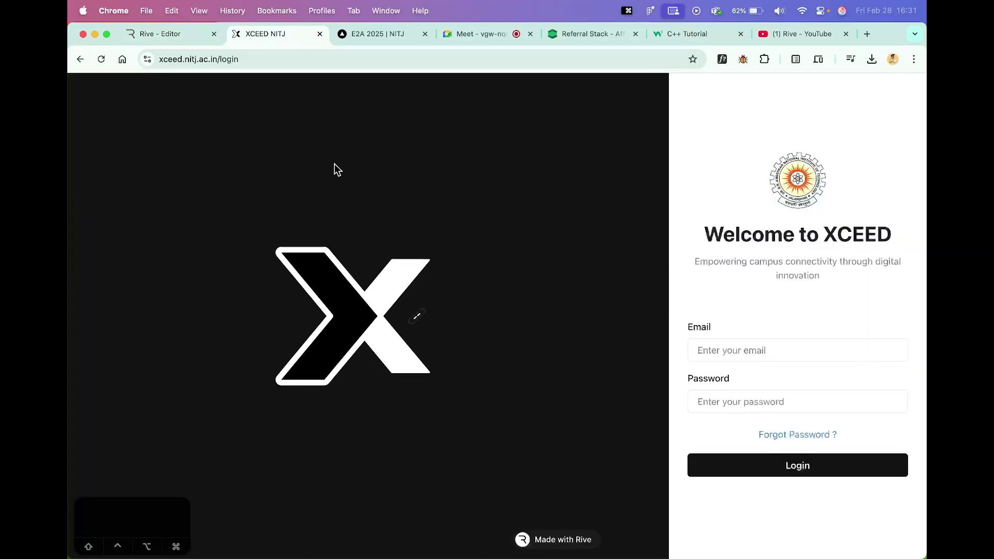
pyautogui.click(191, 29)
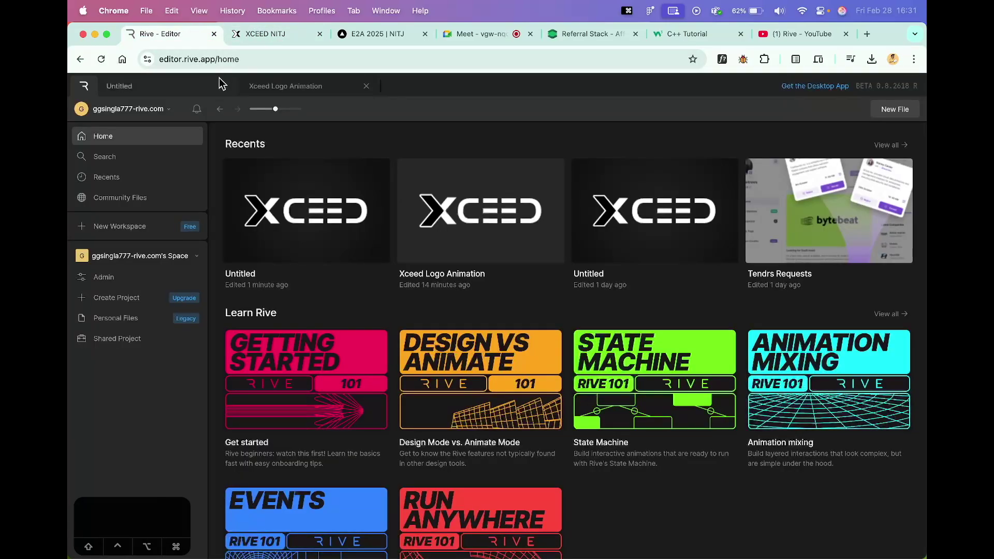
pyautogui.click(159, 90)
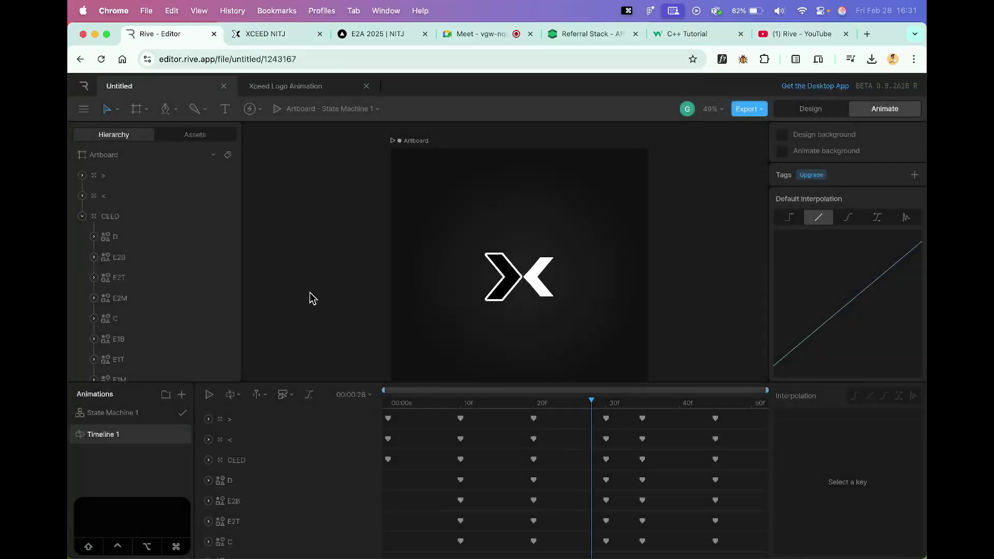
# Add a trigger input to State Machine 1 and expand the state machine's listeners
pyautogui.scroll(1, 309, 305)
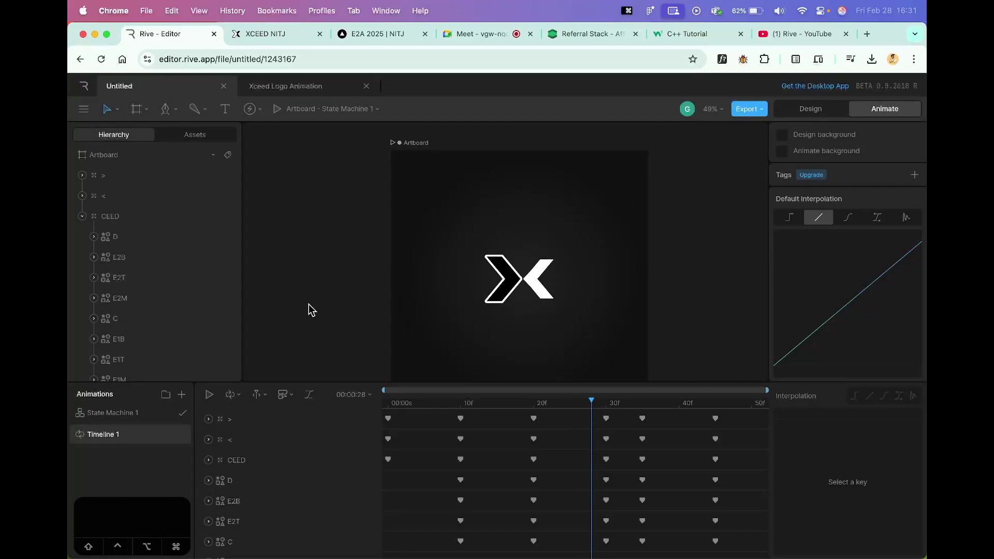
pyautogui.scroll(-3, 309, 310)
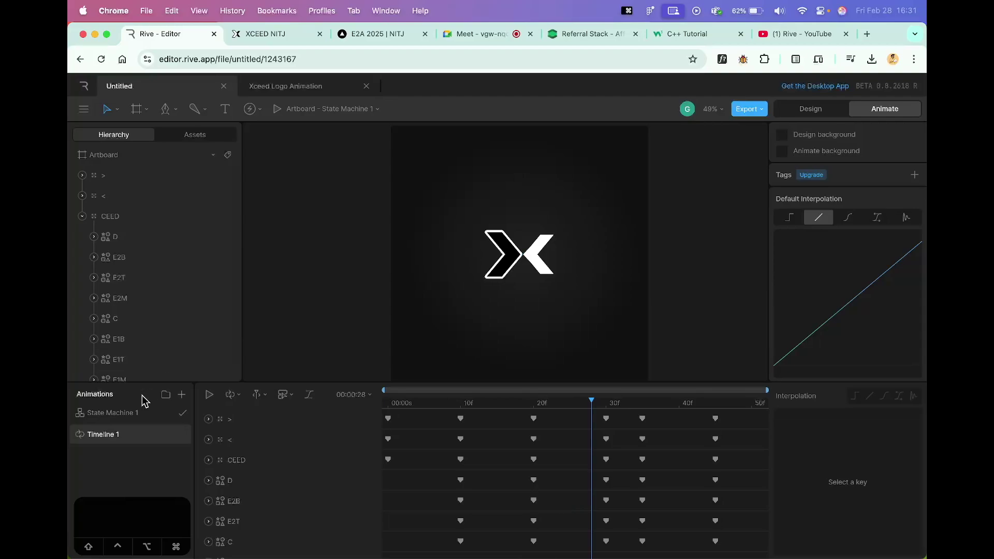
pyautogui.click(130, 413)
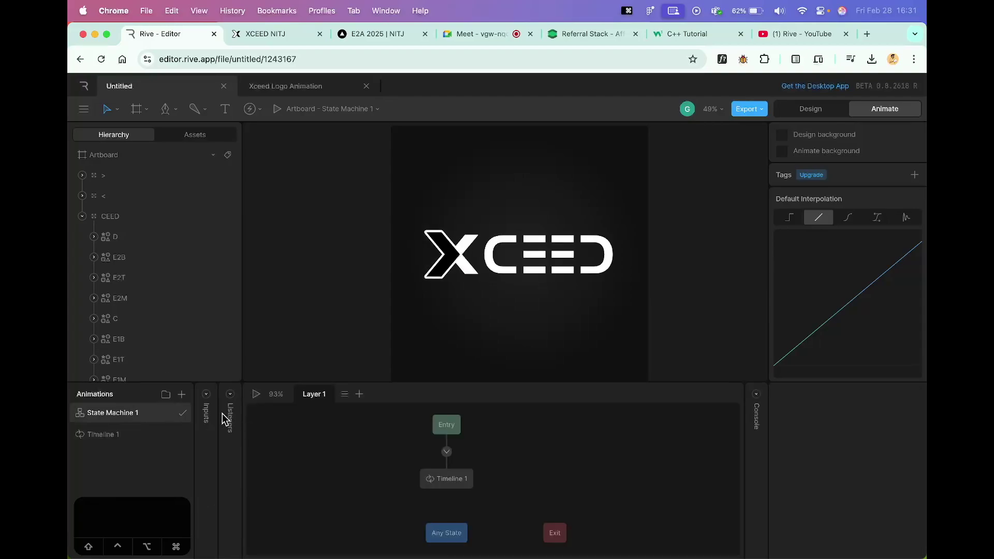
pyautogui.click(206, 397)
pyautogui.click(299, 394)
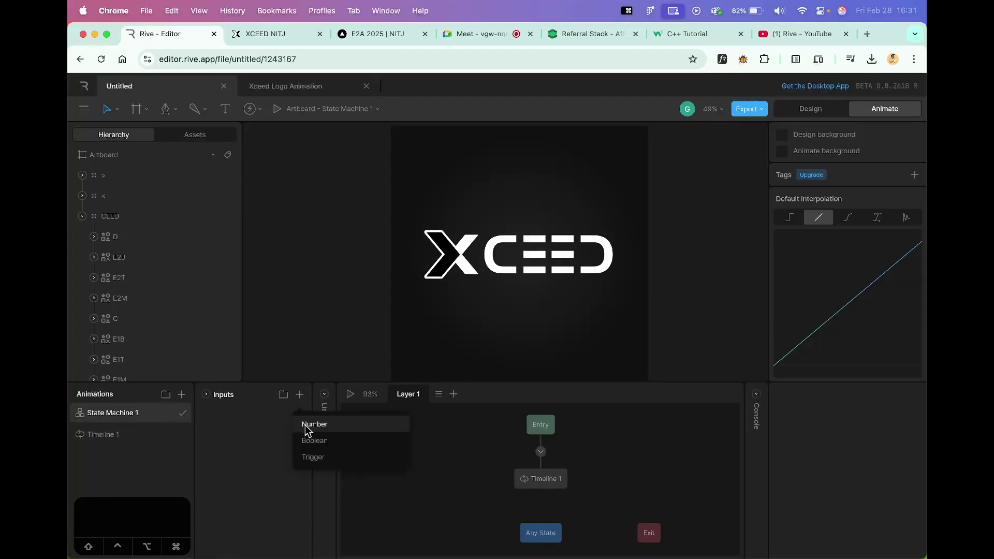
pyautogui.click(316, 457)
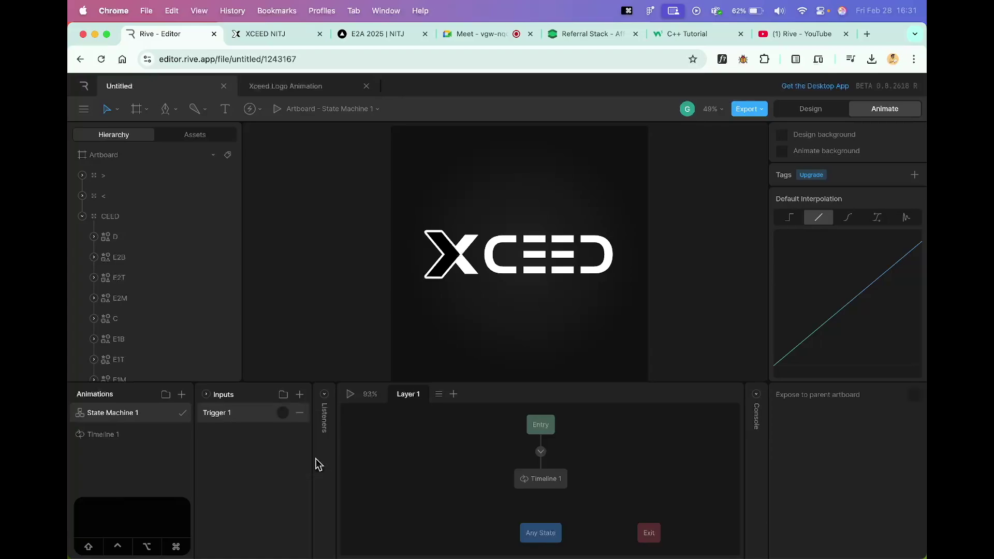
pyautogui.click(327, 403)
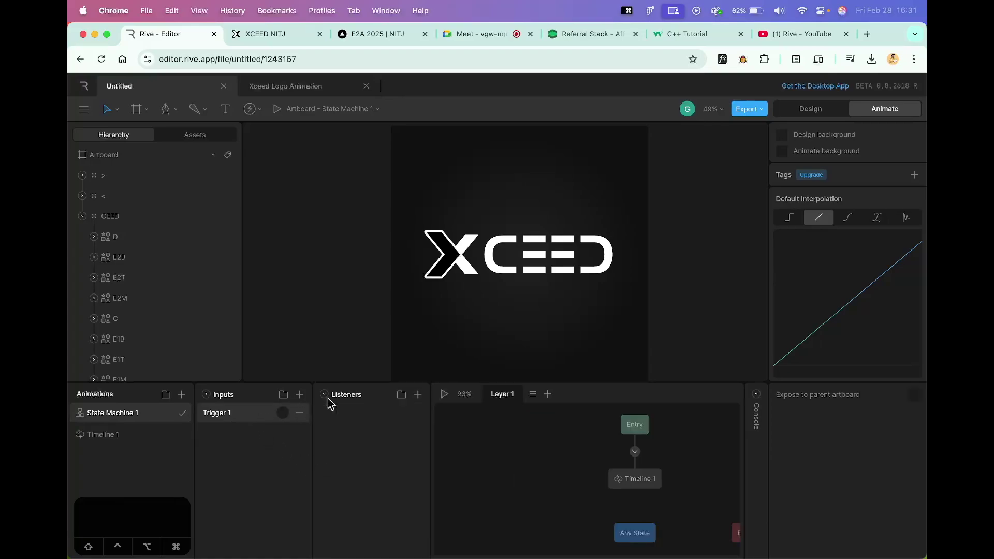
# Add a listener to State Machine 1 and select the CEED group on the artboard to review its properties
pyautogui.click(417, 394)
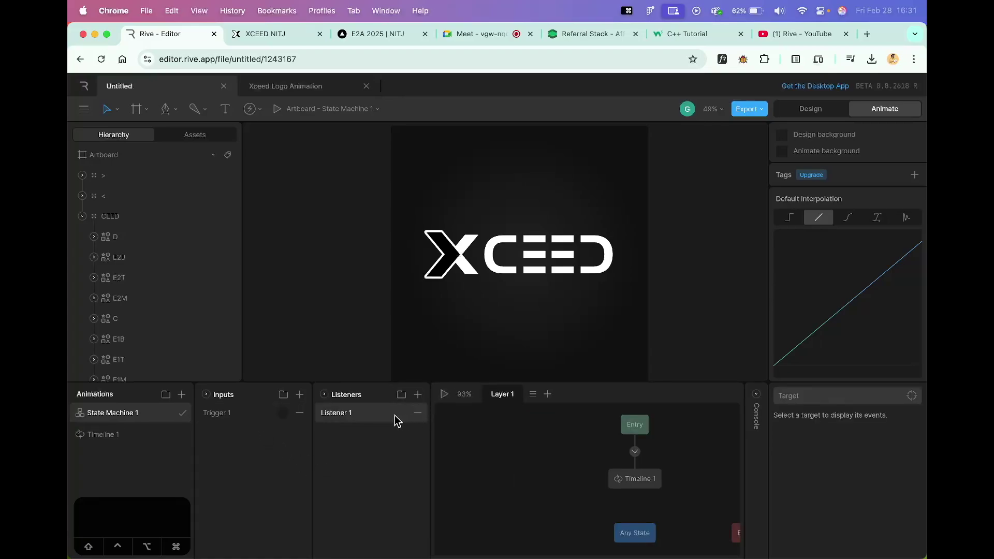
pyautogui.click(583, 270)
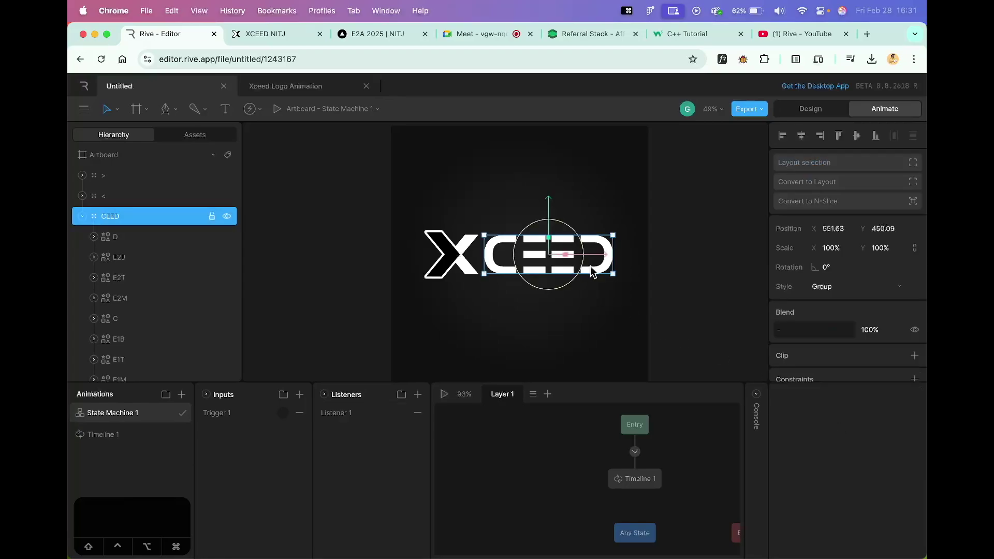
pyautogui.scroll(-3, 861, 305)
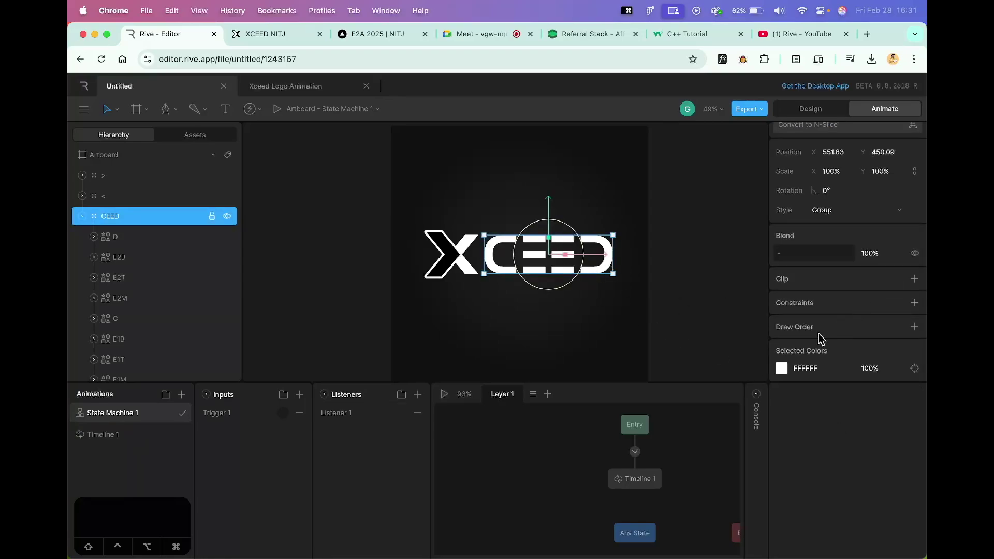
pyautogui.scroll(3, 804, 318)
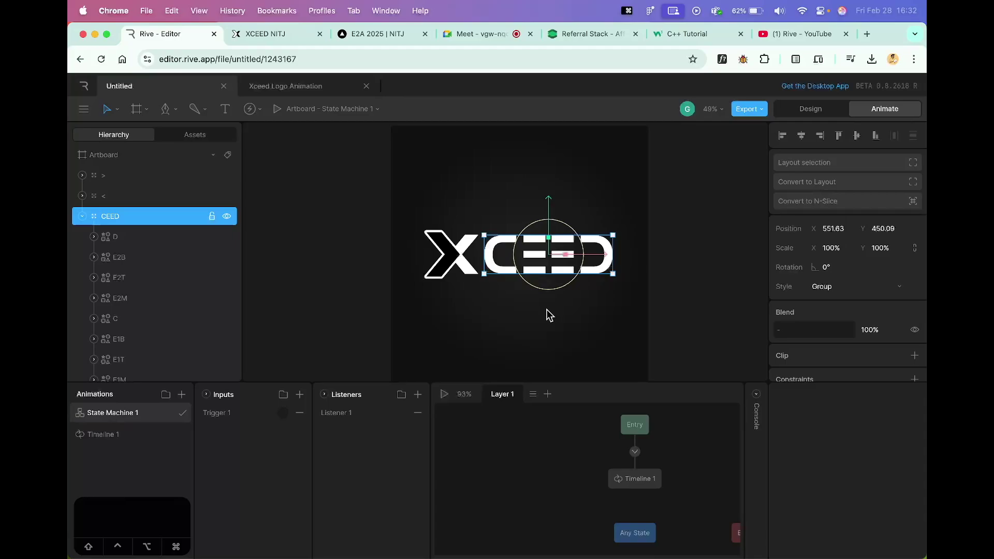
# Browse the Trash folder in Personal Files and open the publish_button and Rocket Animation files as examples
pyautogui.click(86, 88)
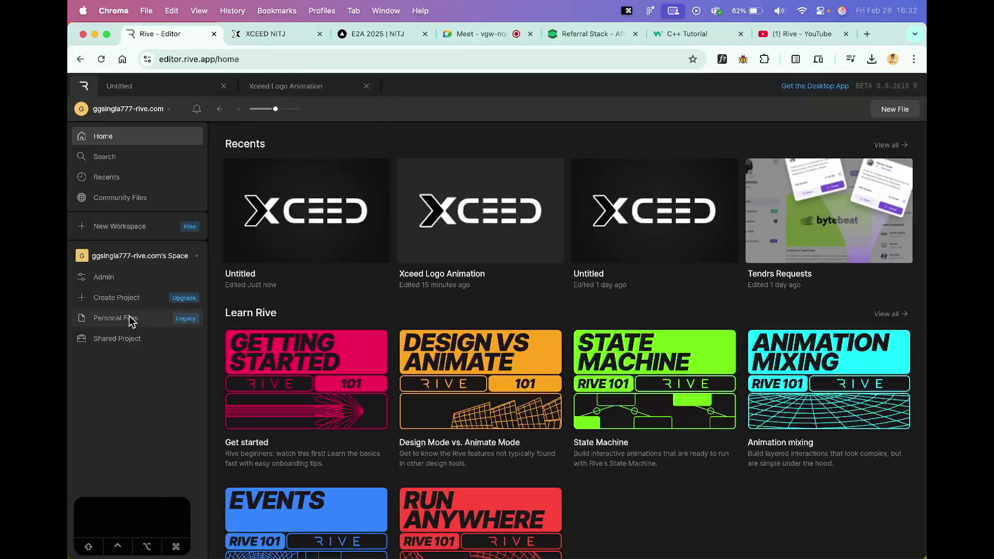
pyautogui.click(130, 319)
pyautogui.doubleClick(306, 316)
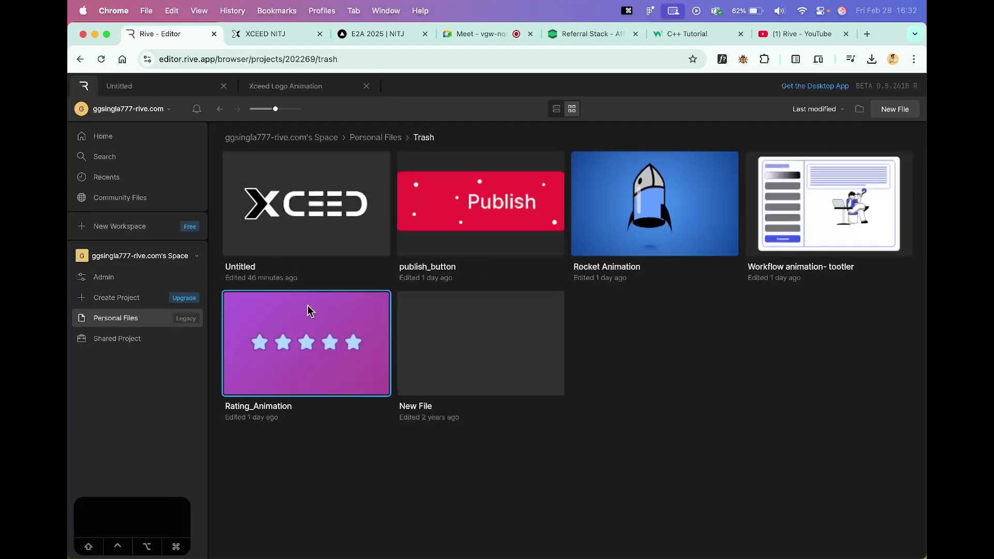
pyautogui.doubleClick(443, 213)
pyautogui.click(81, 59)
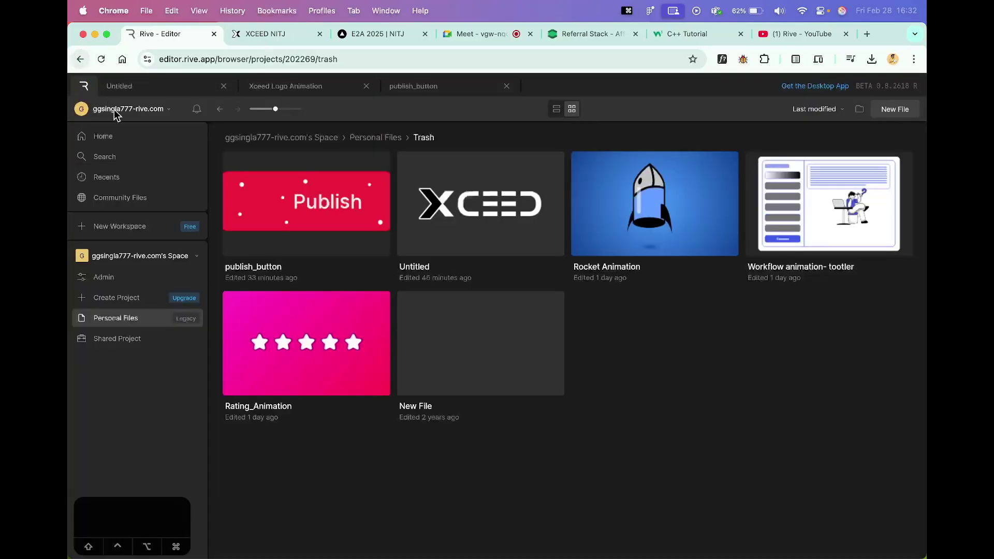
pyautogui.doubleClick(655, 207)
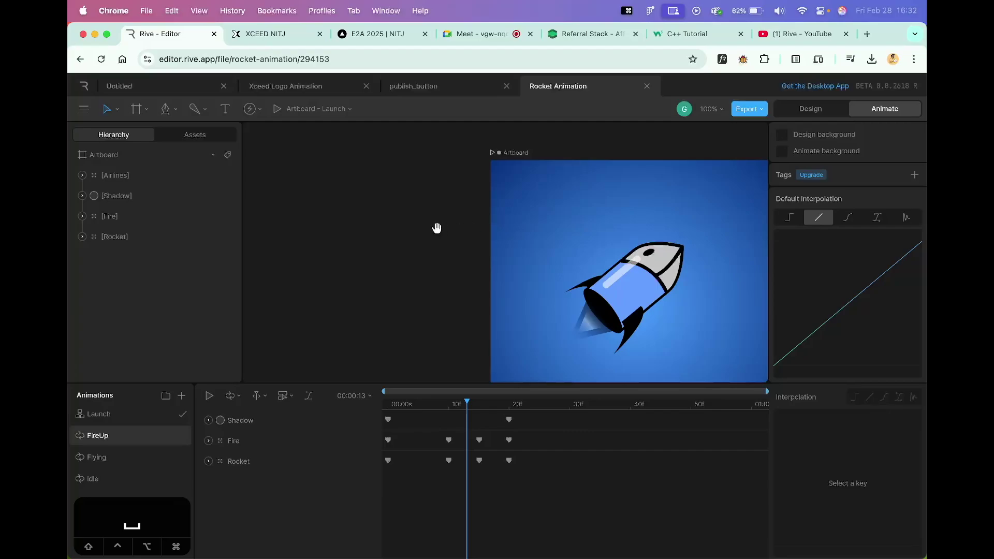
# Center the rocket artboard in view and preview the FireUp timeline of Rocket Animation
pyautogui.moveTo(436, 227); pyautogui.dragTo(309, 206)
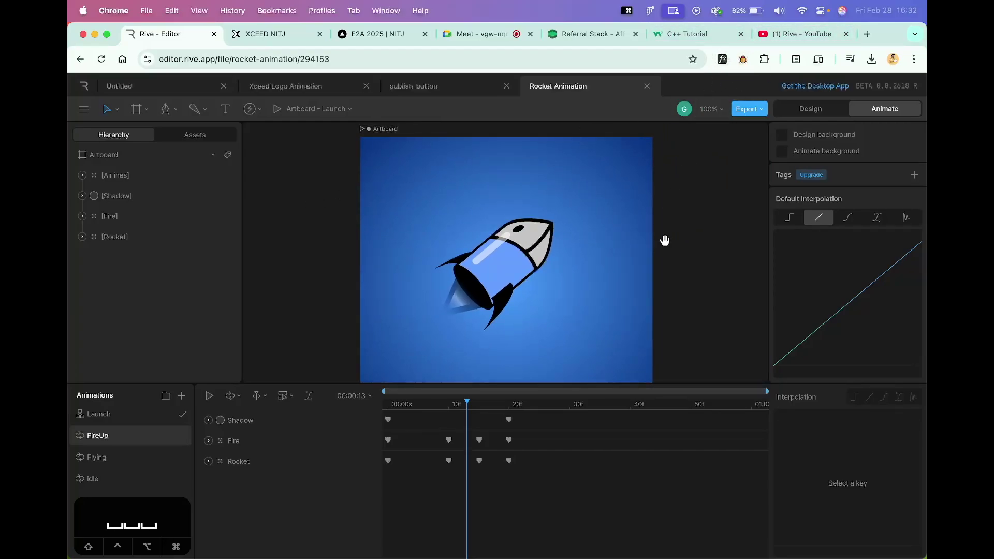
pyautogui.moveTo(664, 282); pyautogui.dragTo(642, 267)
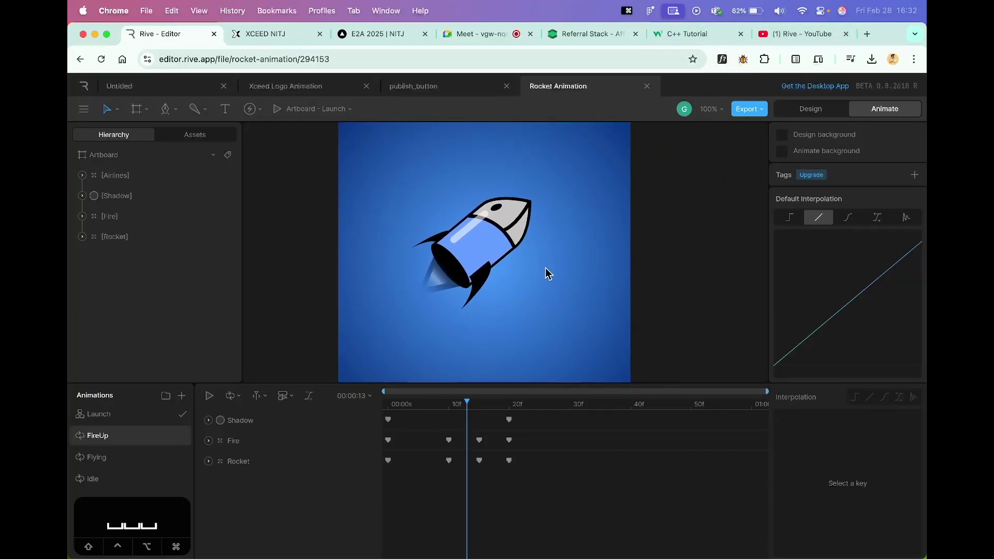
pyautogui.click(108, 420)
pyautogui.moveTo(480, 464); pyautogui.dragTo(351, 462)
pyautogui.click(104, 434)
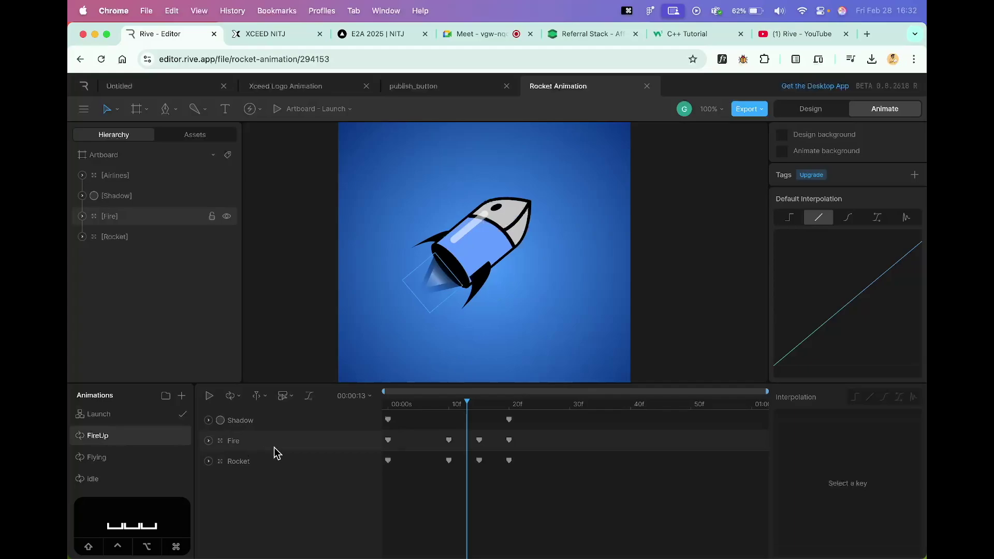
pyautogui.press('space')
pyautogui.click(469, 269)
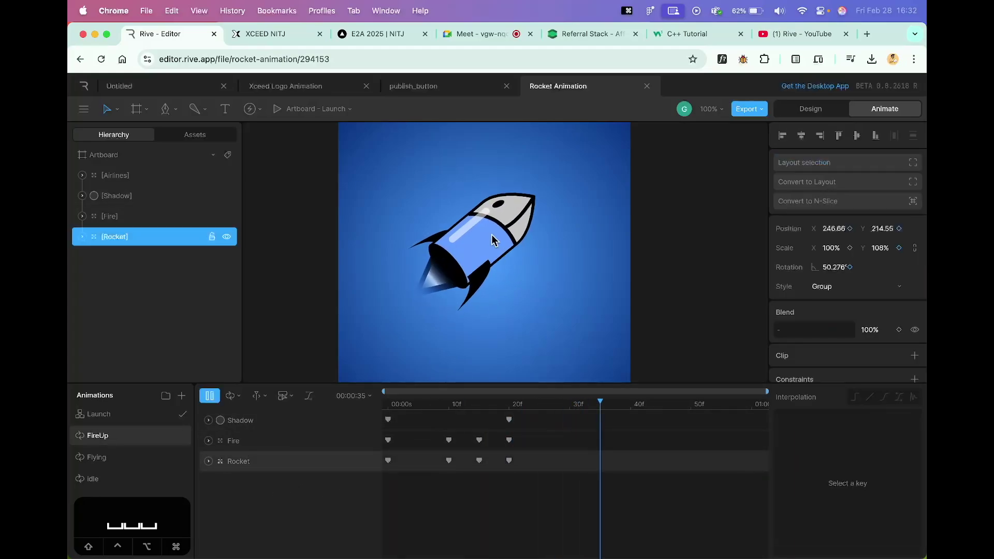
pyautogui.press('space')
# Examine the Idle and Any State nodes in the Launch state machine
pyautogui.click(117, 417)
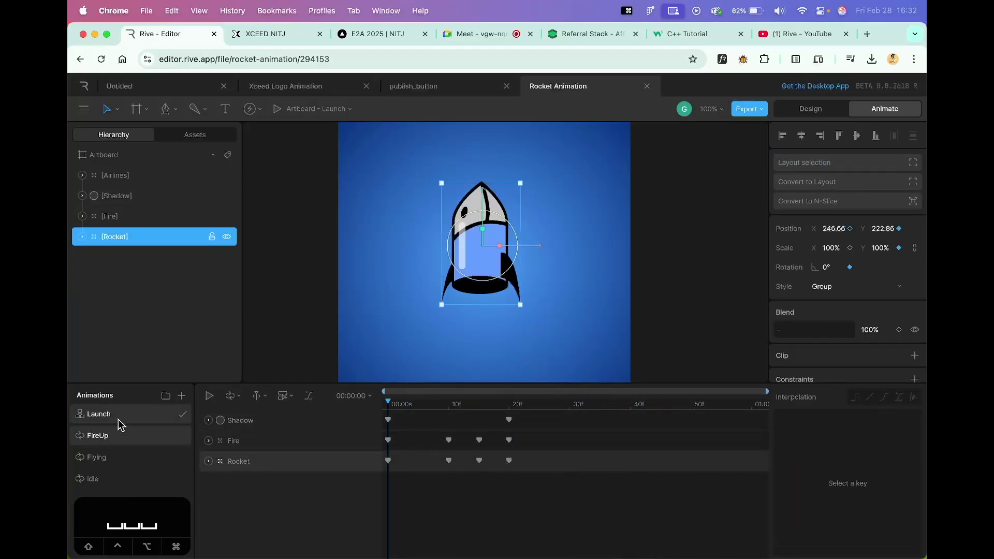
pyautogui.click(450, 484)
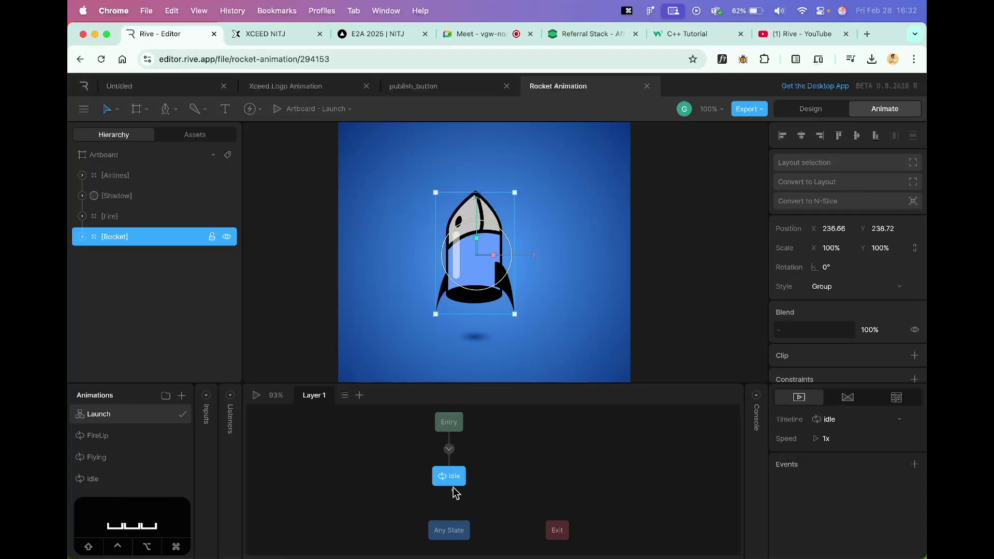
pyautogui.click(446, 537)
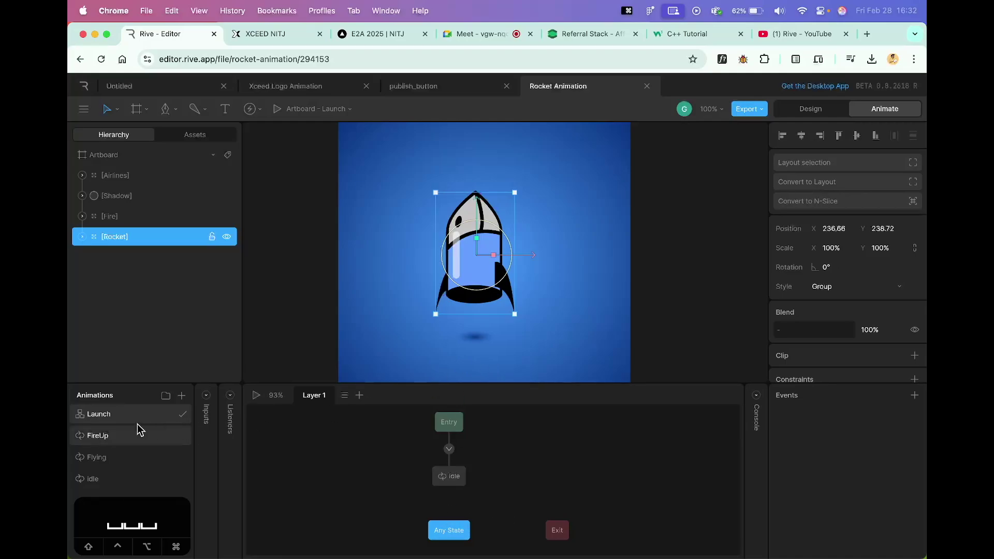
# Play the FireUp, Flying and Idle timelines of the rocket one after another
pyautogui.click(94, 439)
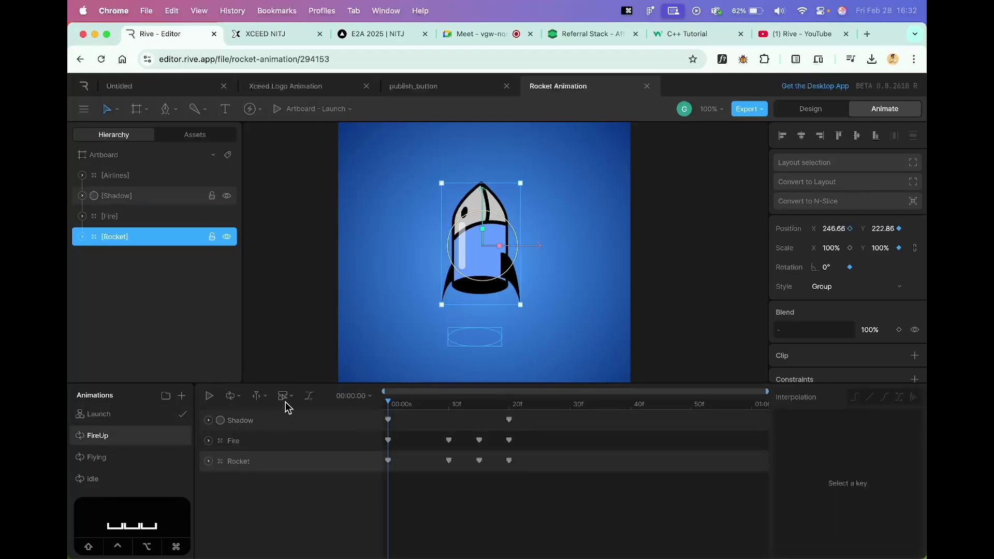
pyautogui.click(209, 395)
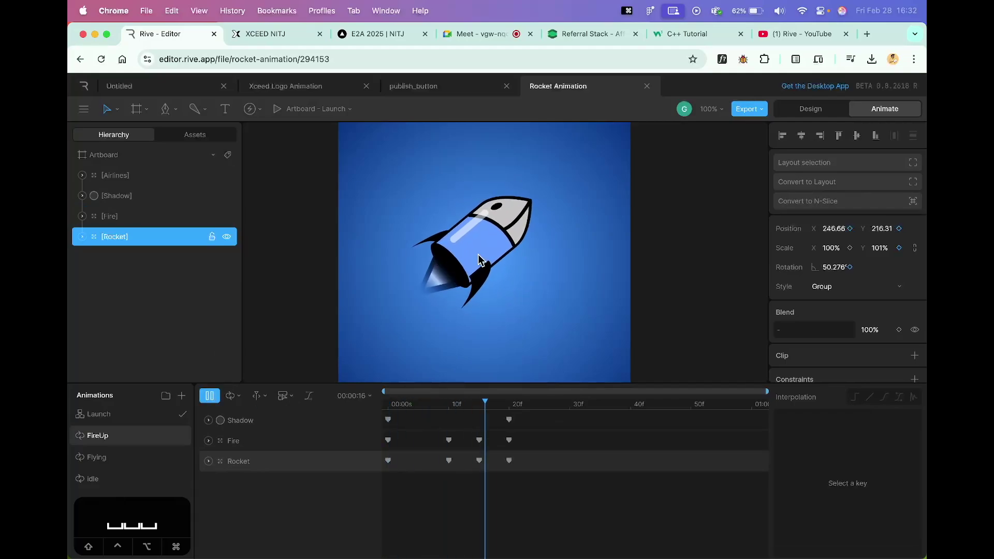
pyautogui.click(133, 457)
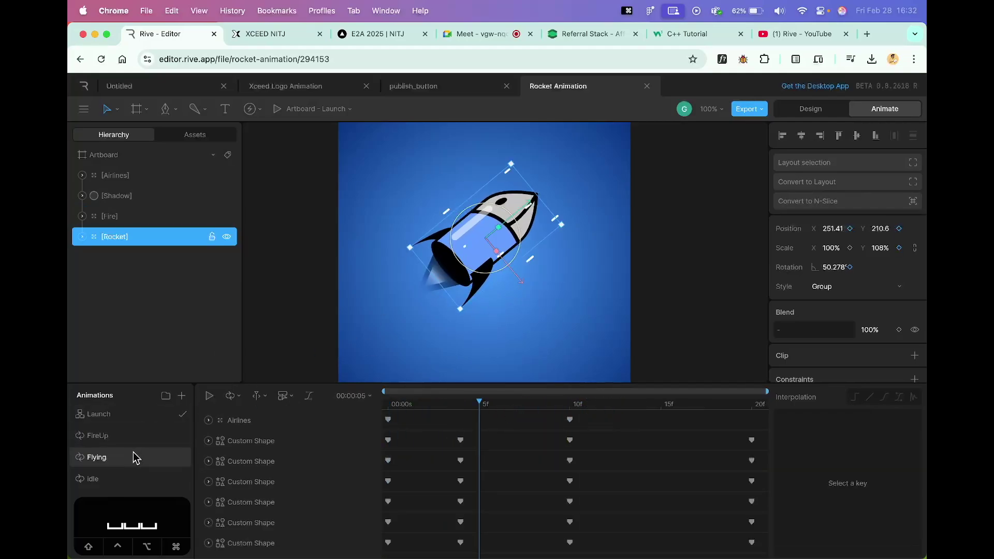
pyautogui.click(209, 395)
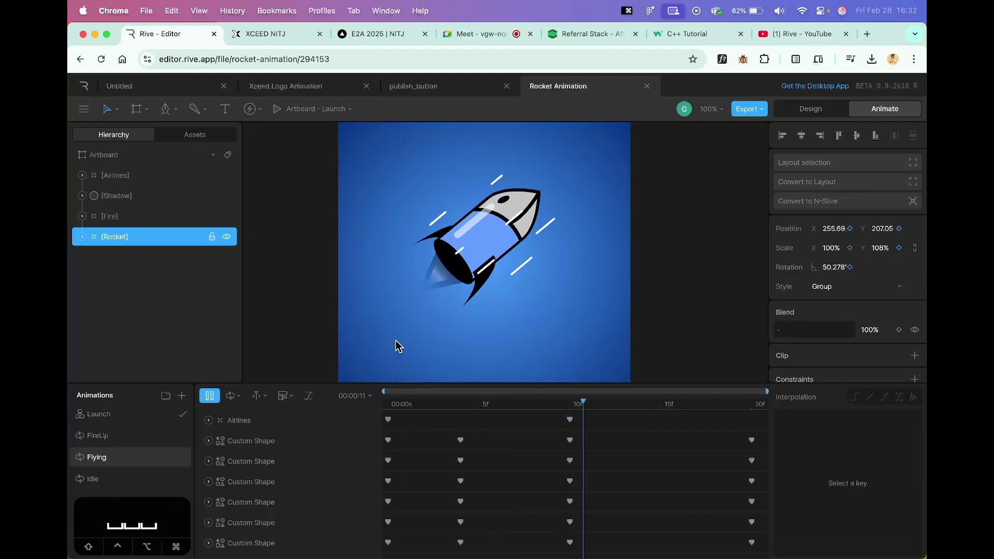
pyautogui.click(123, 477)
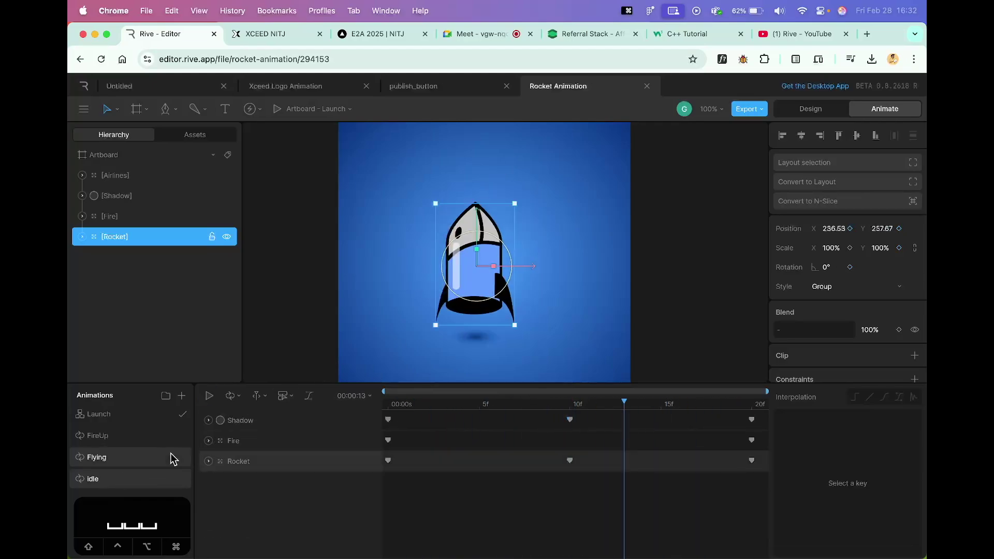
pyautogui.click(209, 395)
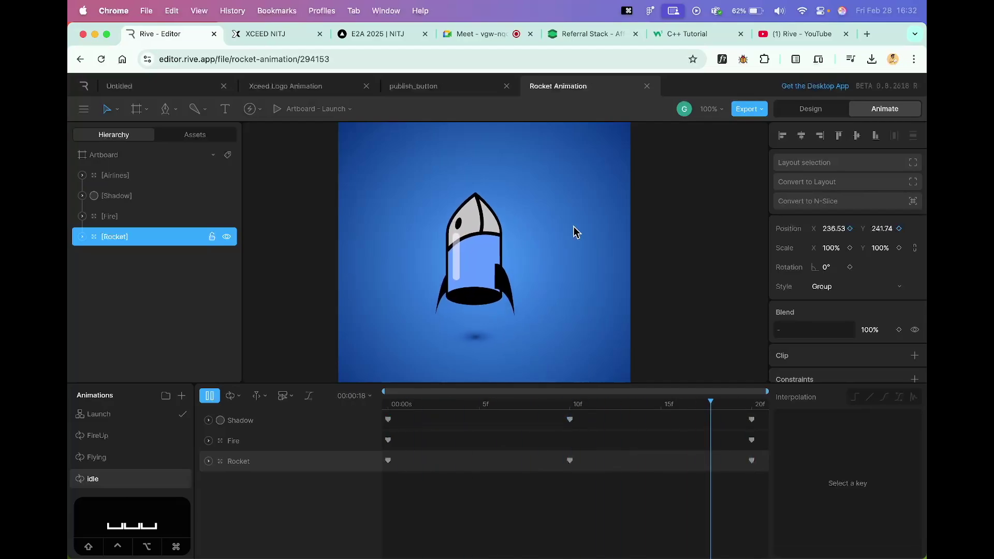
pyautogui.press('super+w')
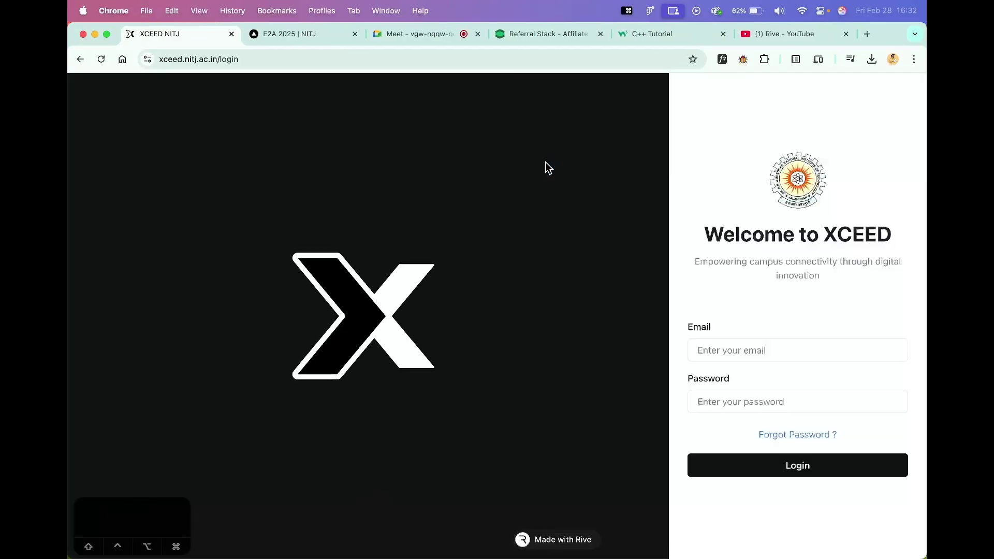
pyautogui.press('shift+super+t')
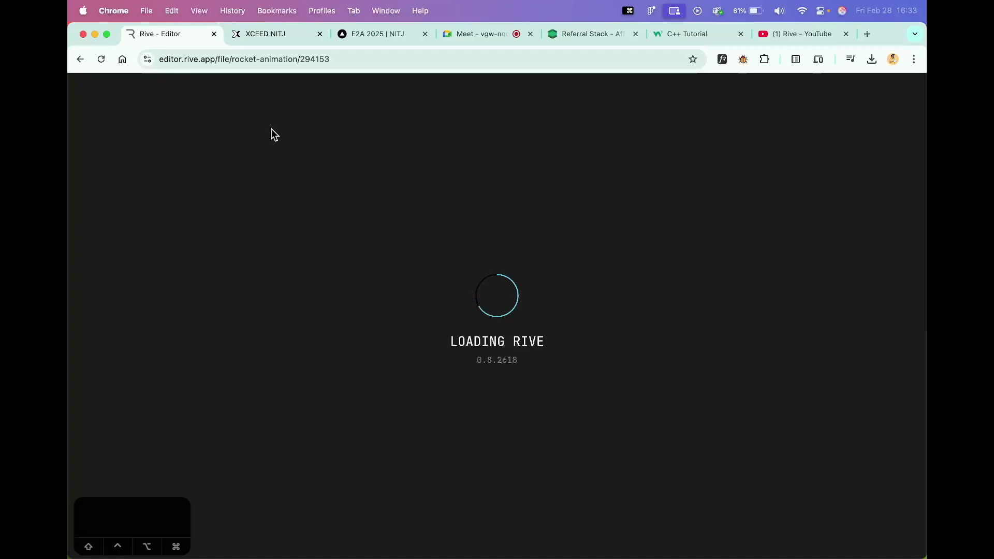
pyautogui.moveTo(234, 60); pyautogui.dragTo(448, 59)
pyautogui.press('BackSpace')
pyautogui.press('BackSpace')
pyautogui.press('BackSpace')
pyautogui.press('BackSpace')
pyautogui.press('BackSpace')
pyautogui.press('BackSpace')
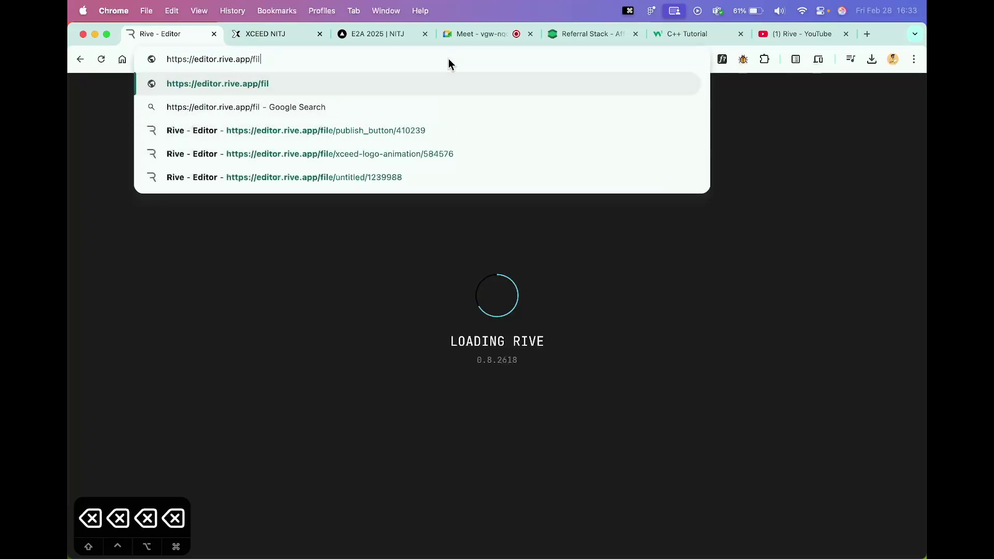
pyautogui.press('Return')
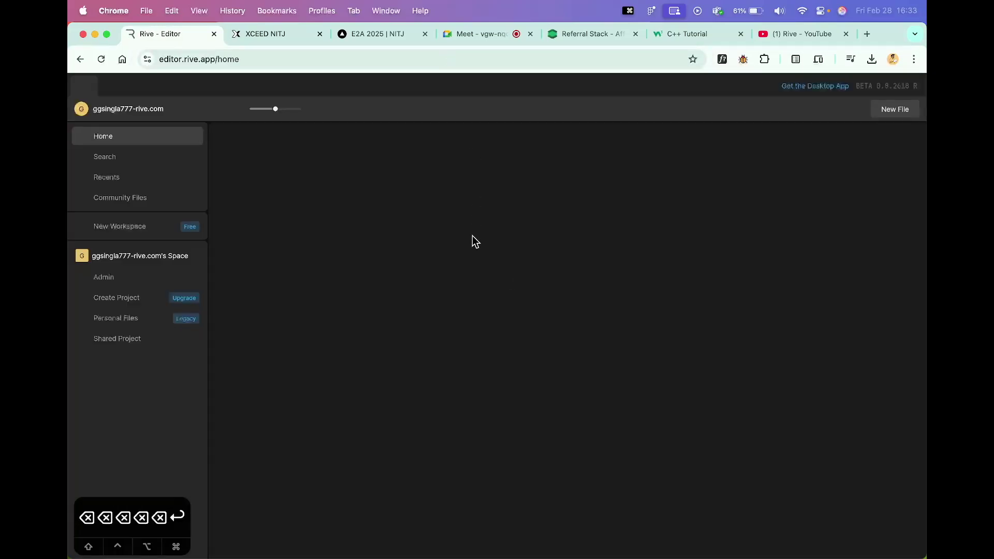
# Search Rive's Community Files for "button" and try out the Pseudo-3d button example
pyautogui.scroll(-7, 249, 297)
pyautogui.scroll(7, 240, 304)
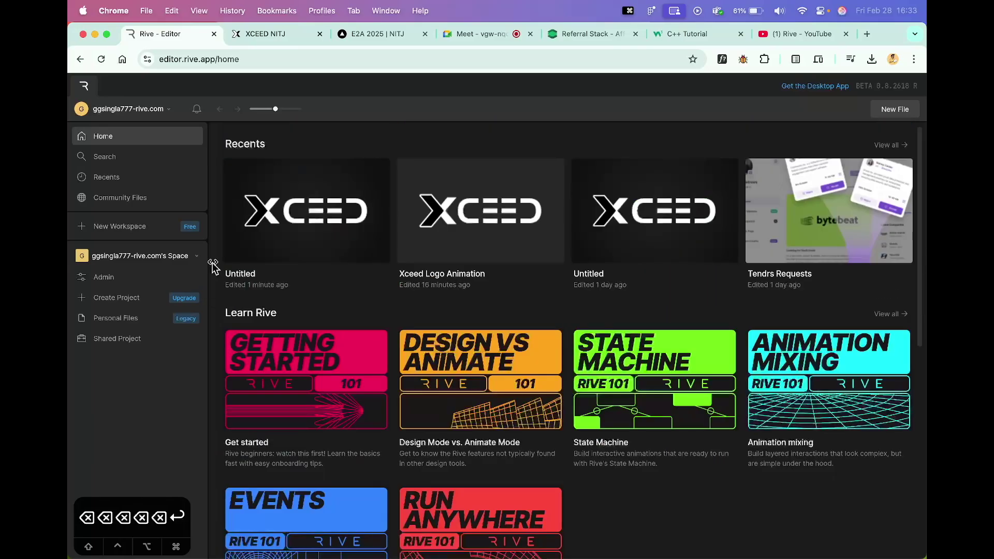
pyautogui.click(160, 197)
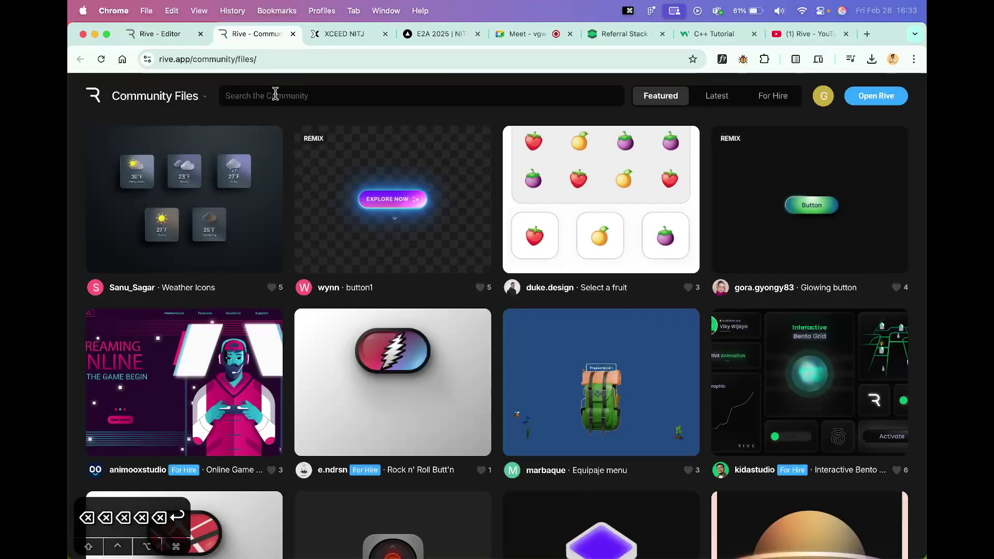
pyautogui.write('button')
pyautogui.press('Return')
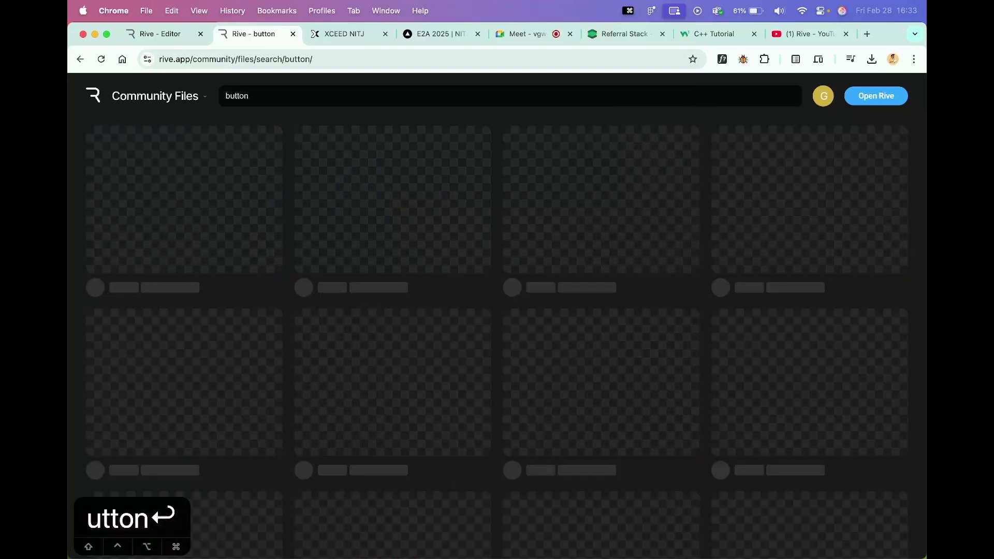
pyautogui.scroll(-5, 282, 330)
pyautogui.scroll(5, 285, 328)
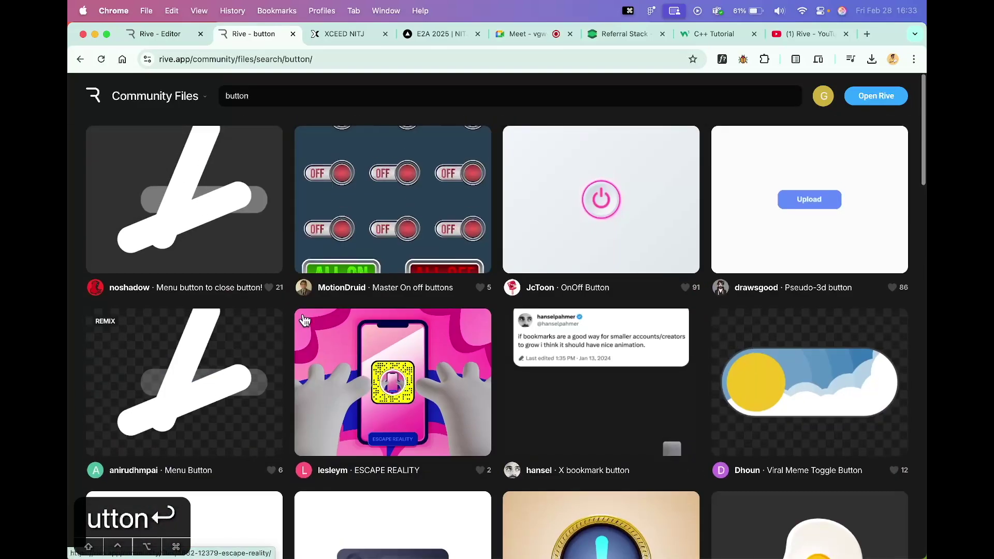
pyautogui.click(837, 246)
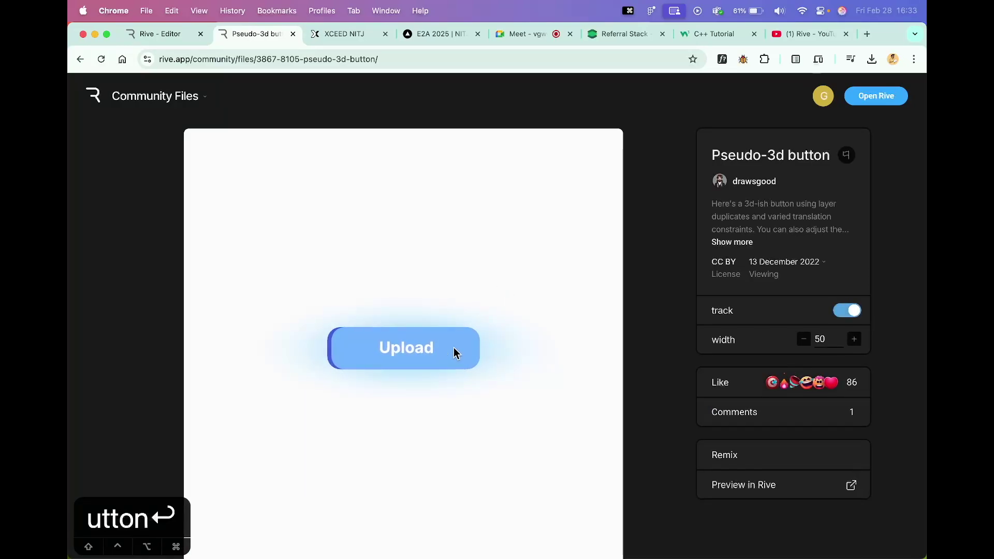
pyautogui.scroll(-1, 435, 353)
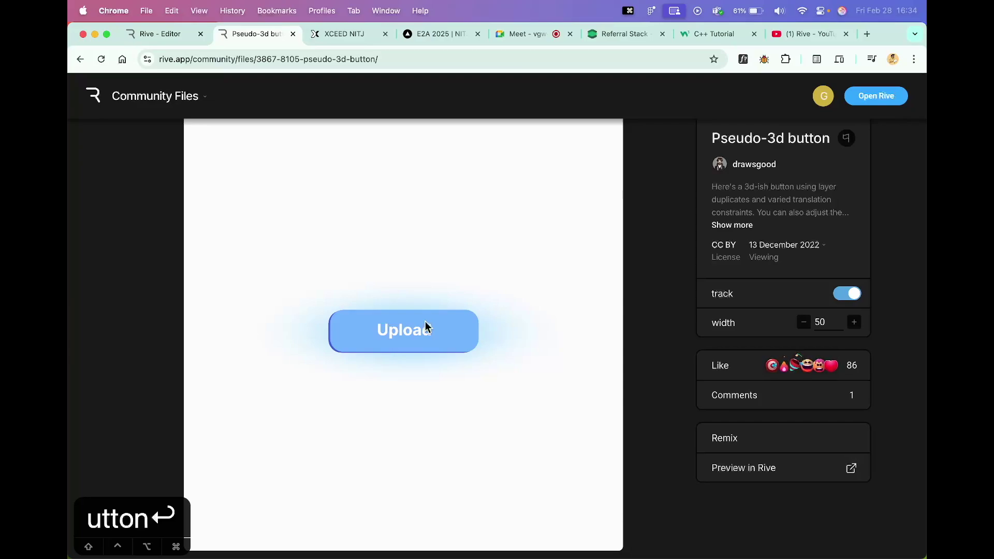
# Close the community page, look at the XCEED login page's logo, and reopen the most recent Untitled file in Rive
pyautogui.press('super+w')
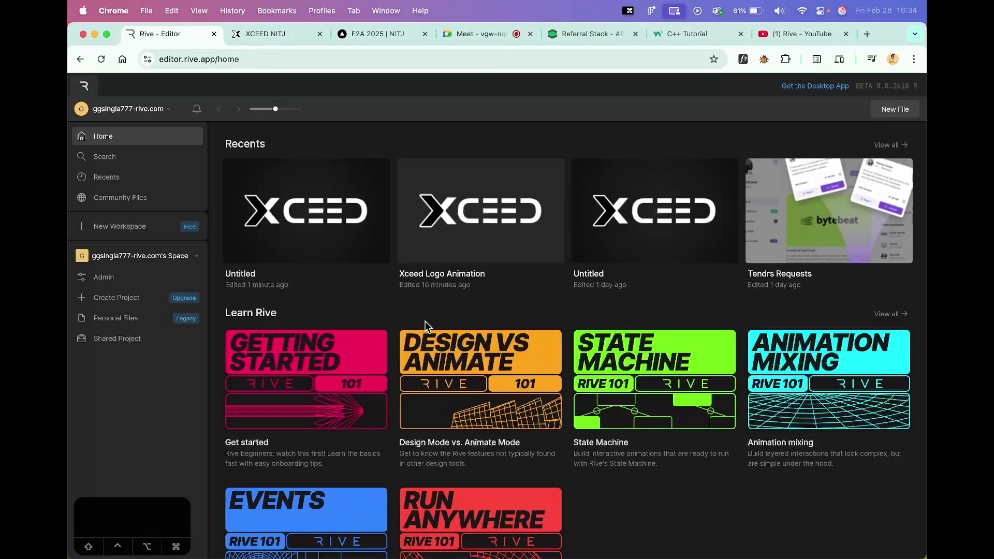
pyautogui.click(279, 34)
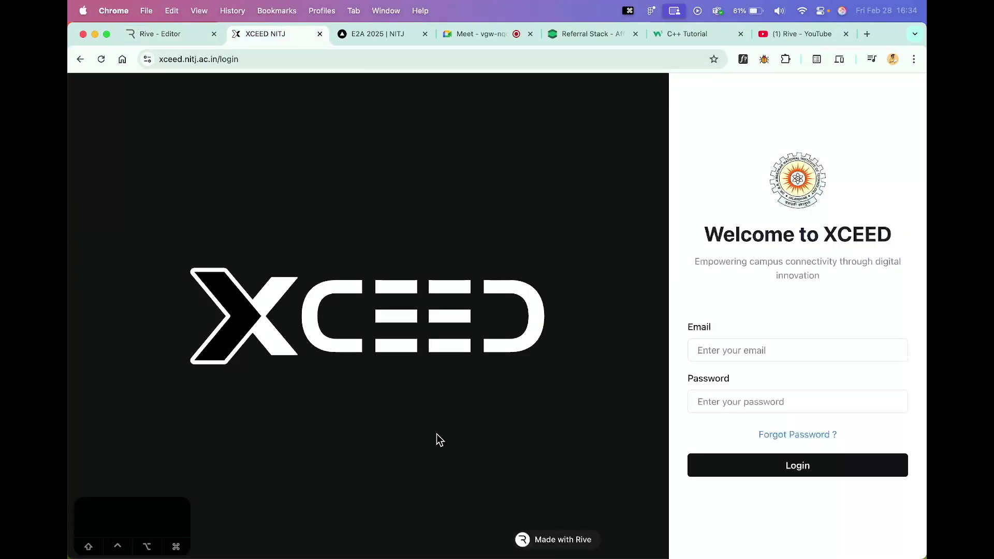
pyautogui.click(149, 43)
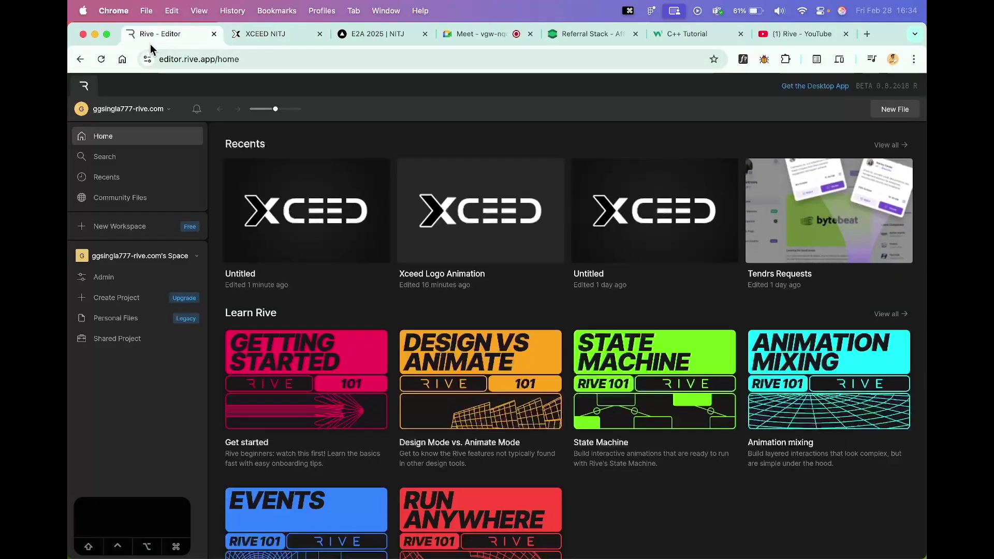
pyautogui.doubleClick(286, 206)
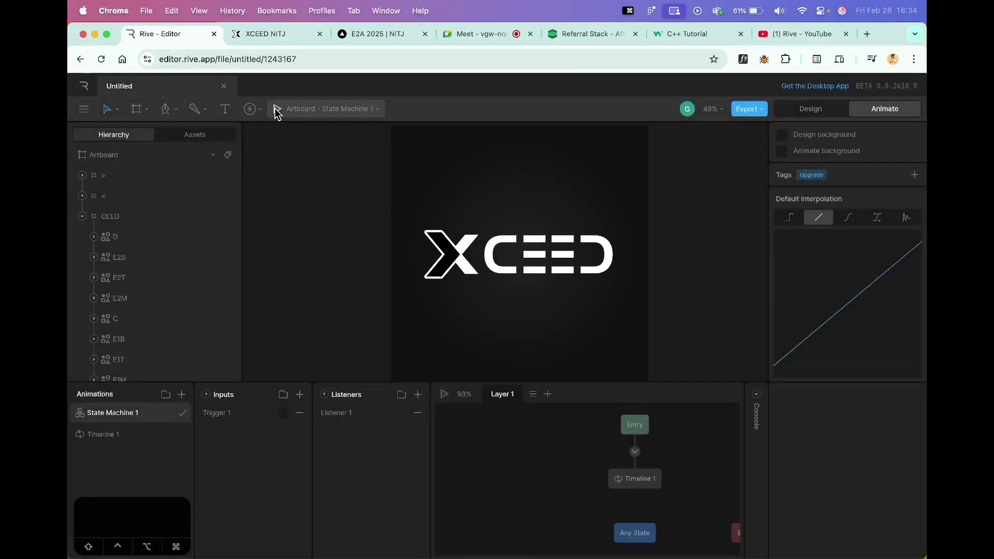
# Look through the file's export choices, including the .riv runtime and .rev backup formats
pyautogui.click(84, 109)
pyautogui.click(115, 184)
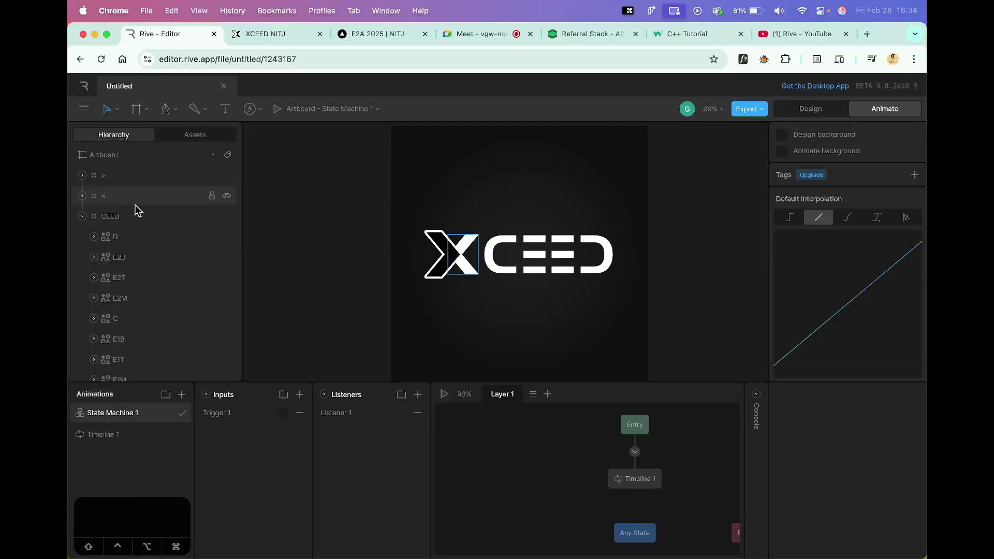
pyautogui.click(84, 109)
pyautogui.moveTo(137, 208)
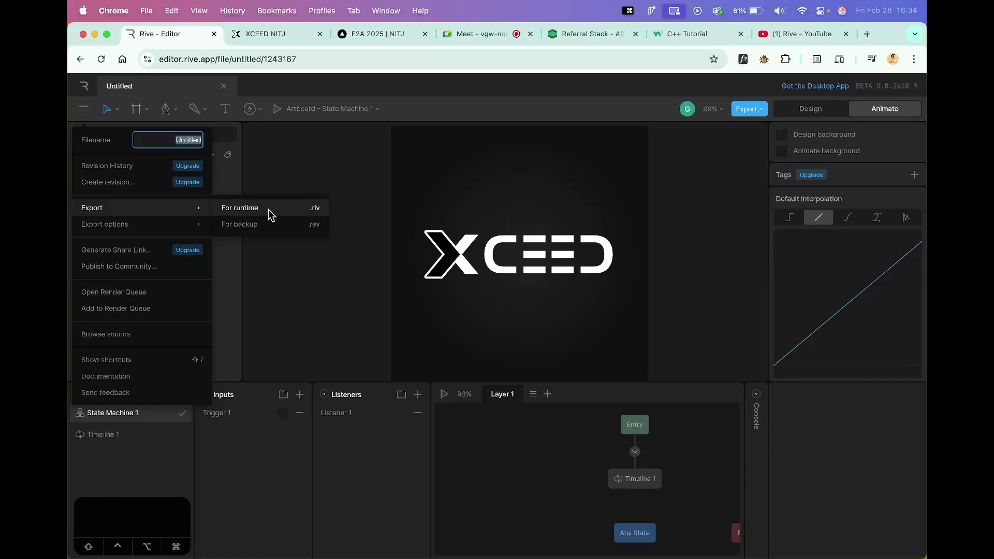
pyautogui.click(292, 170)
# Look at the logo on the XCEED login page, close that page, and return to the Rive file
pyautogui.click(265, 33)
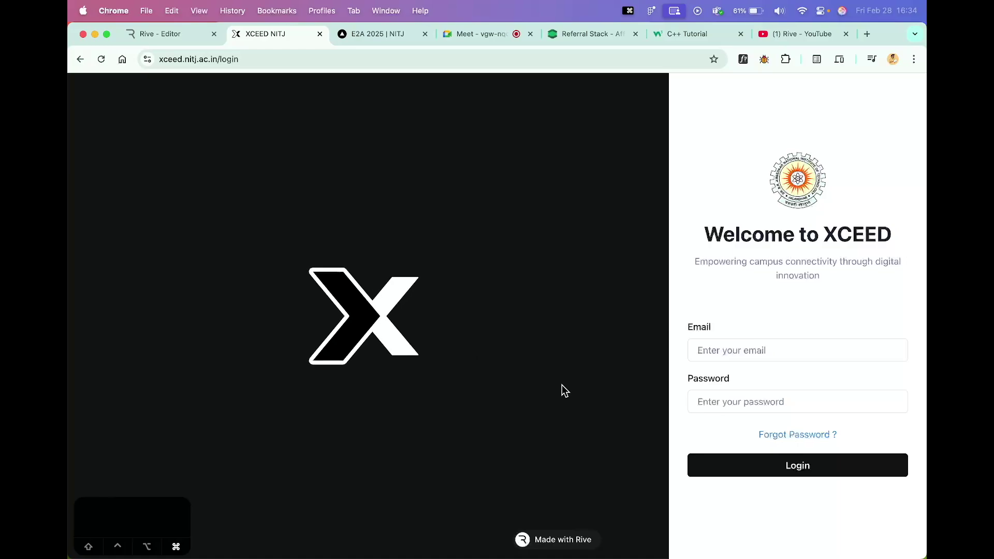
pyautogui.press('super+w')
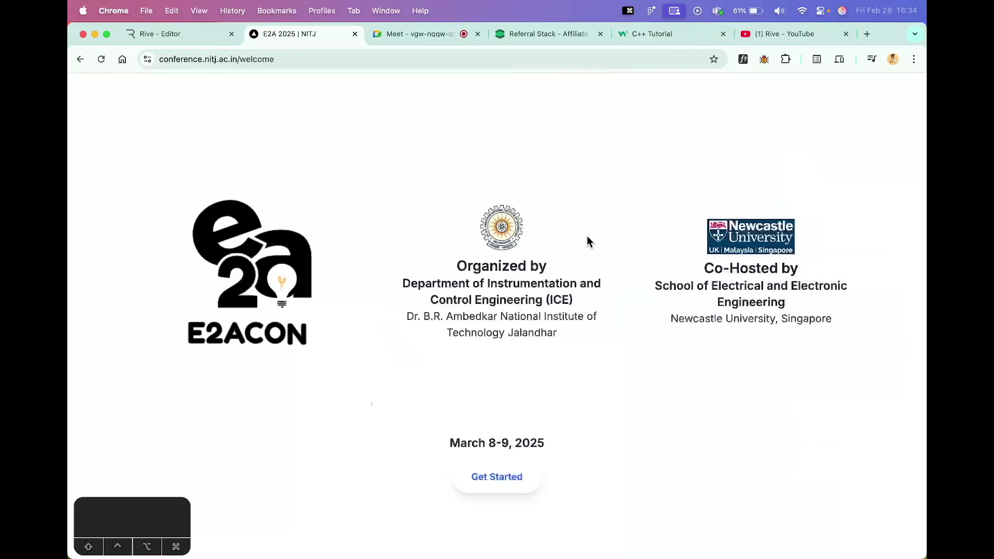
pyautogui.click(194, 40)
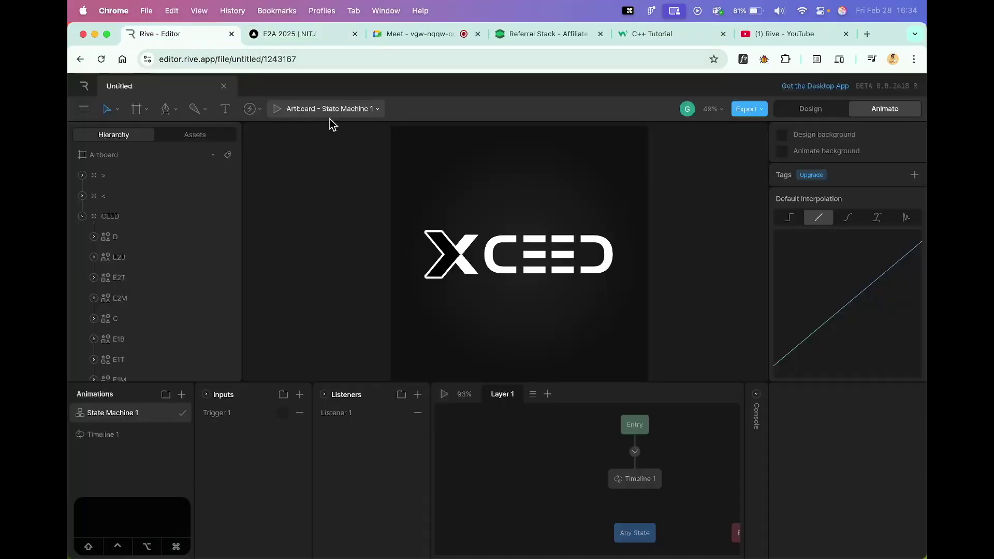
# Open the Jitter web app's Drafts page in a new browser tab
pyautogui.press('super+t')
pyautogui.write('jitter')
pyautogui.press('Return')
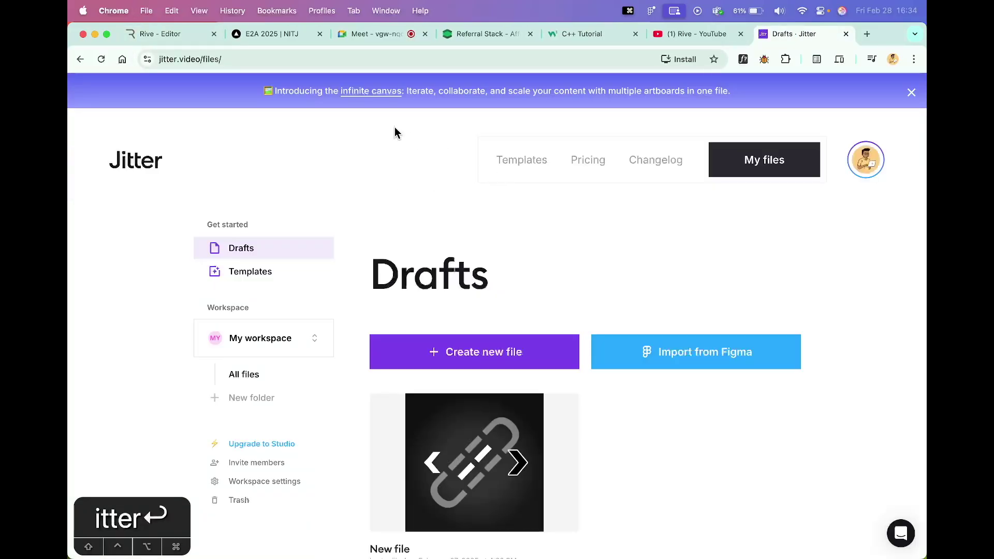
pyautogui.click(151, 57)
pyautogui.click(208, 143)
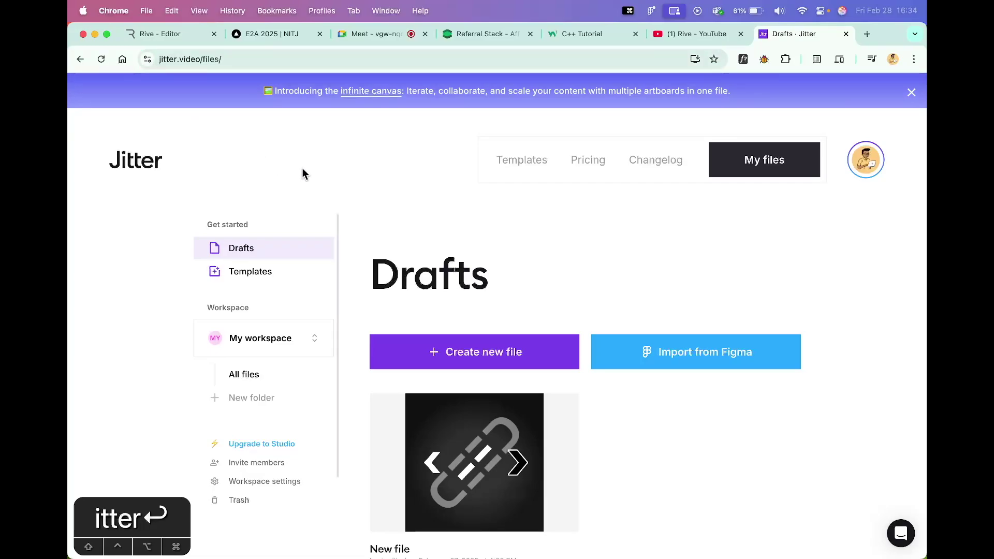
# Examine the Jitter drafts and the animated preview of the existing XCEED file
pyautogui.scroll(-1, 330, 165)
pyautogui.scroll(1, 331, 164)
pyautogui.scroll(-2, 371, 354)
pyautogui.scroll(2, 371, 354)
pyautogui.scroll(-2, 352, 287)
pyautogui.scroll(1, 661, 399)
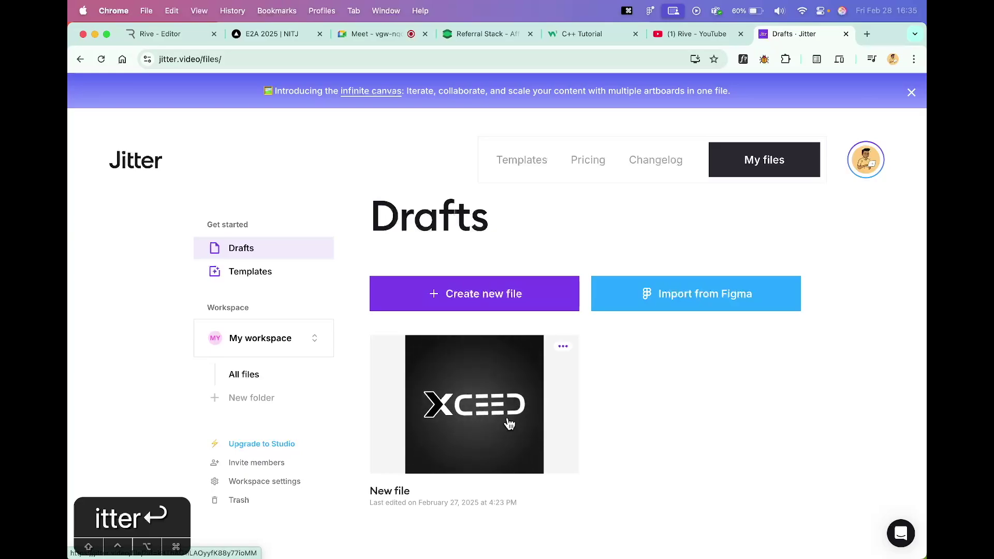
pyautogui.scroll(3, 621, 277)
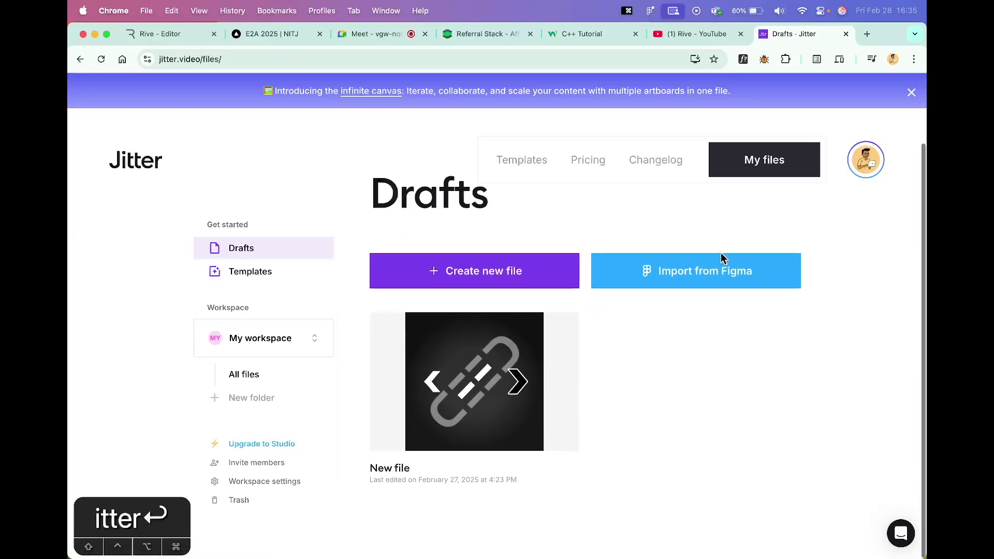
pyautogui.scroll(-1, 625, 302)
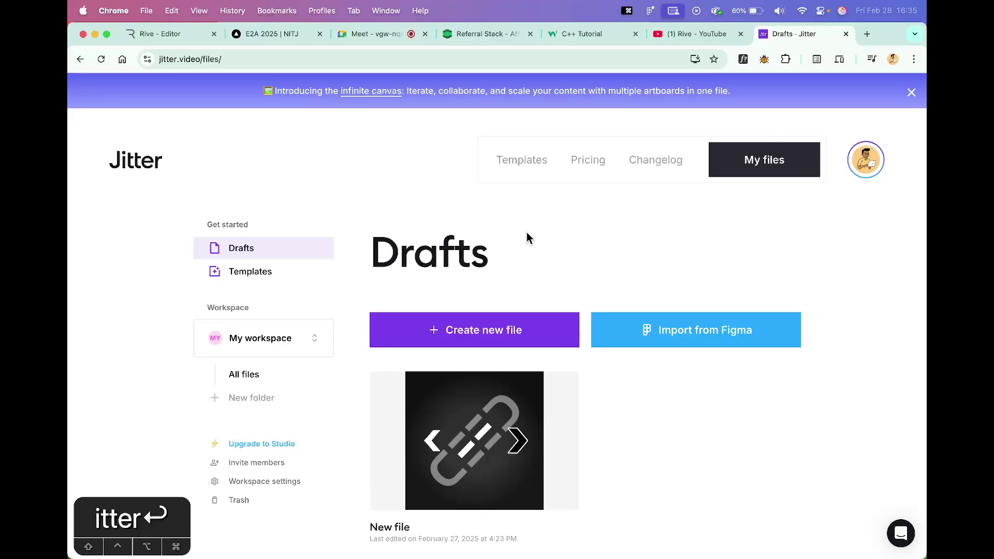
# Switch to the Xceed design in Figma and select the Club Logo frame
pyautogui.hotkey('ctrl', 'Left')
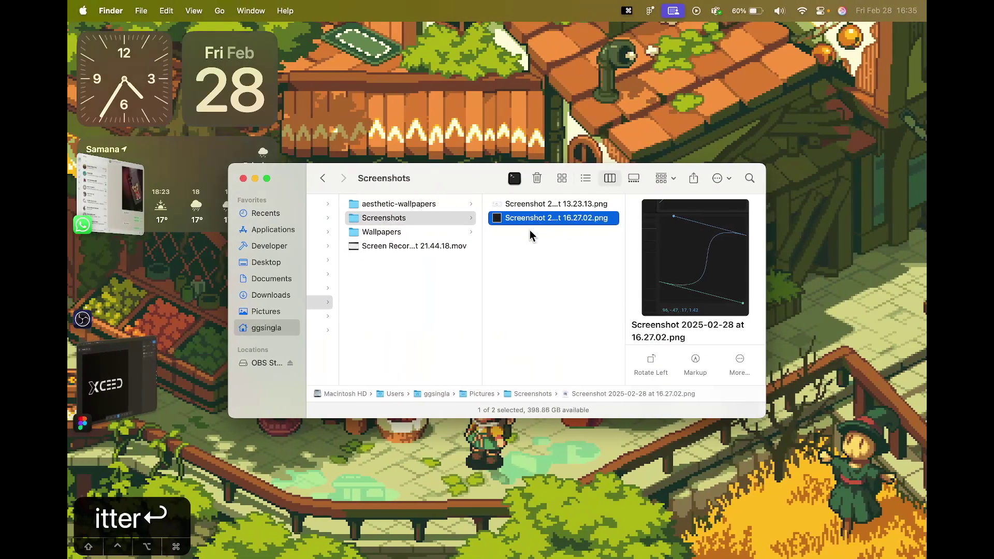
pyautogui.click(101, 385)
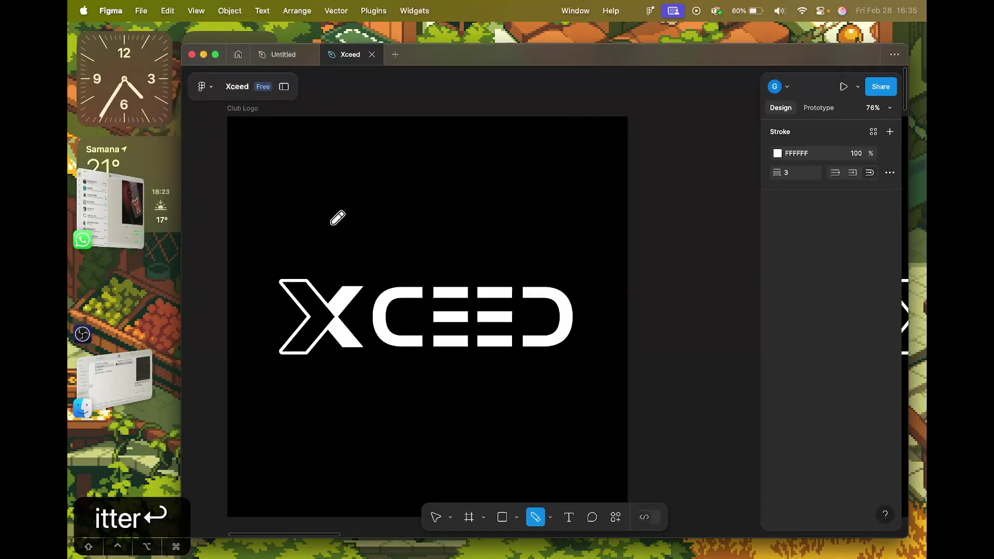
pyautogui.scroll(-3, 344, 224)
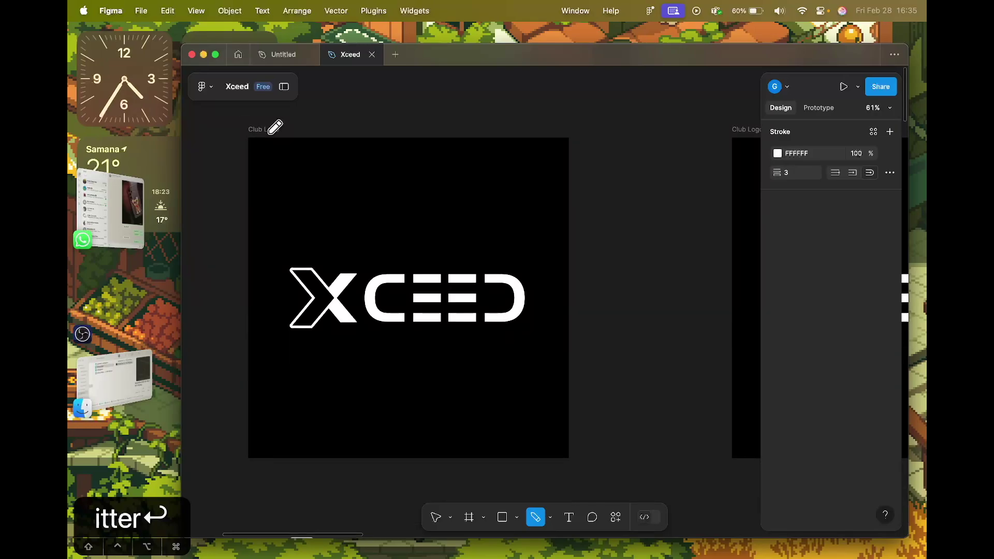
pyautogui.press('c')
pyautogui.press('v')
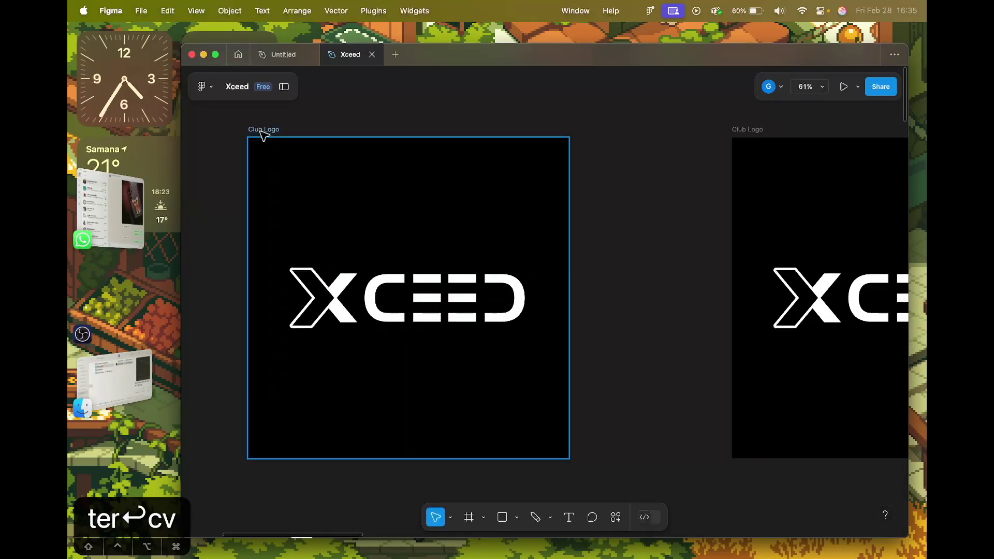
pyautogui.click(263, 130)
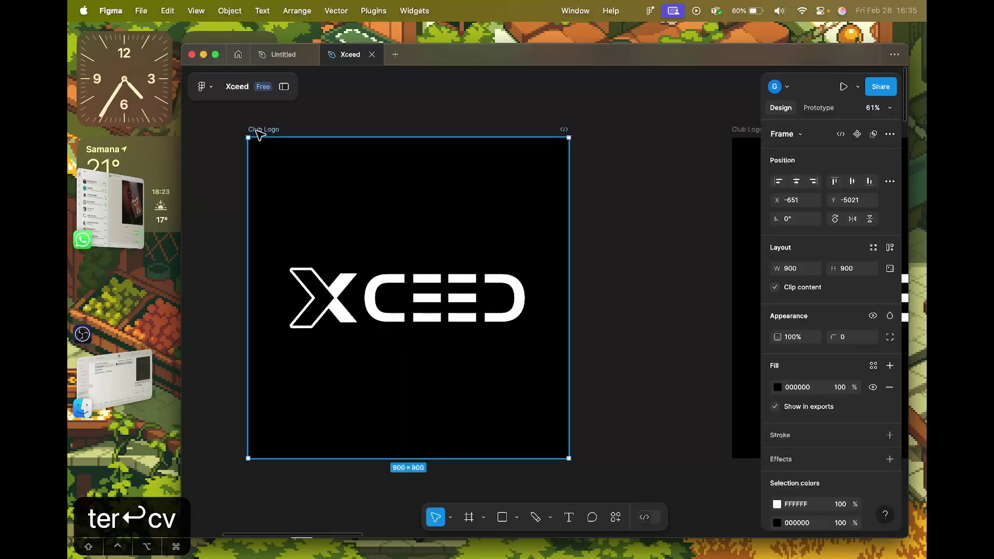
# Run the Jitter · Animation for Figma plugin and copy the Club Logo frame for use in Jitter
pyautogui.click(617, 517)
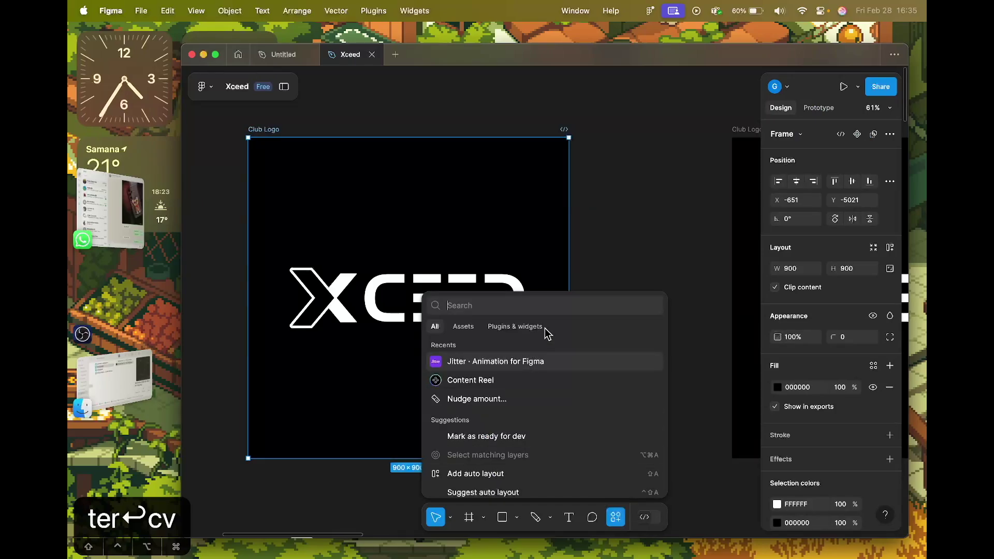
pyautogui.click(484, 362)
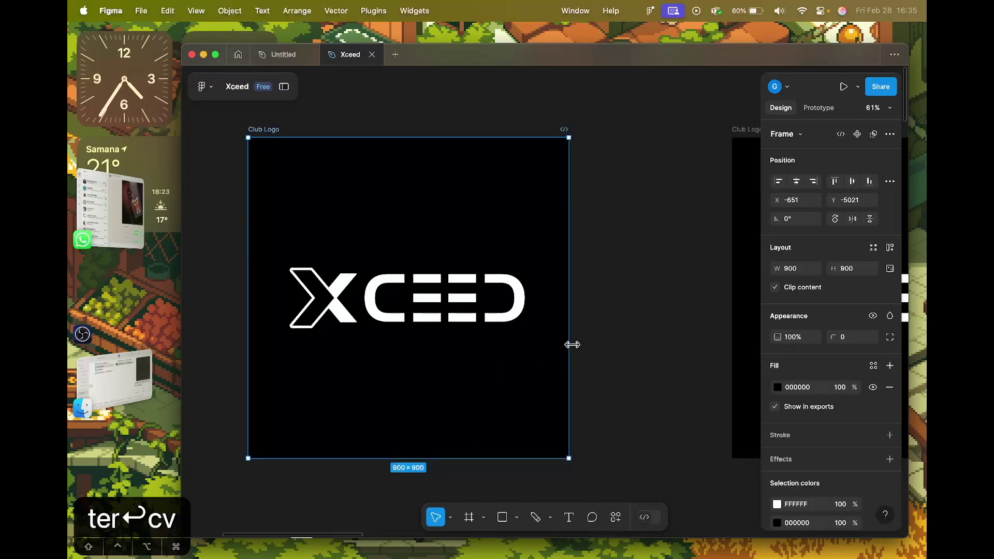
pyautogui.scroll(-2, 643, 284)
pyautogui.scroll(1, 643, 285)
pyautogui.moveTo(709, 296); pyautogui.dragTo(621, 247)
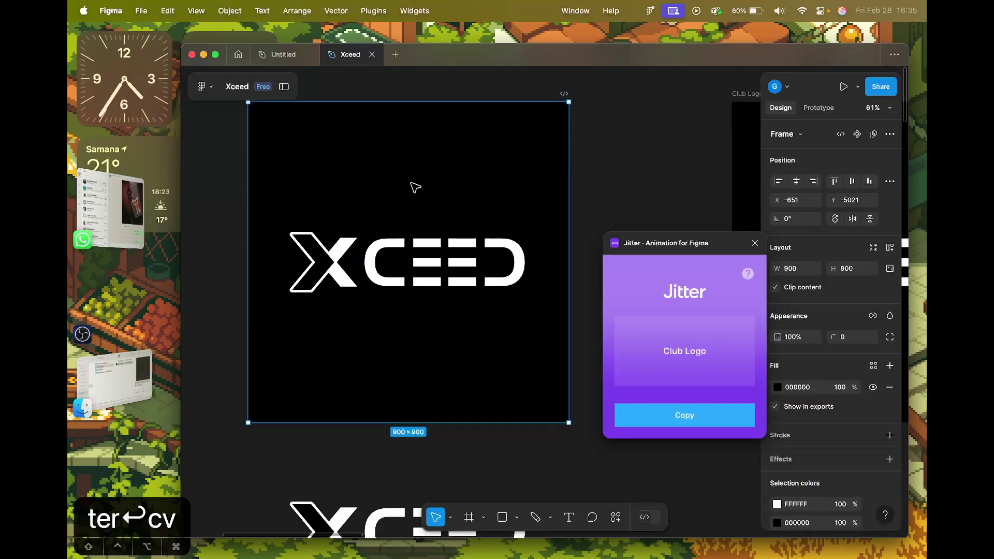
pyautogui.scroll(1, 397, 207)
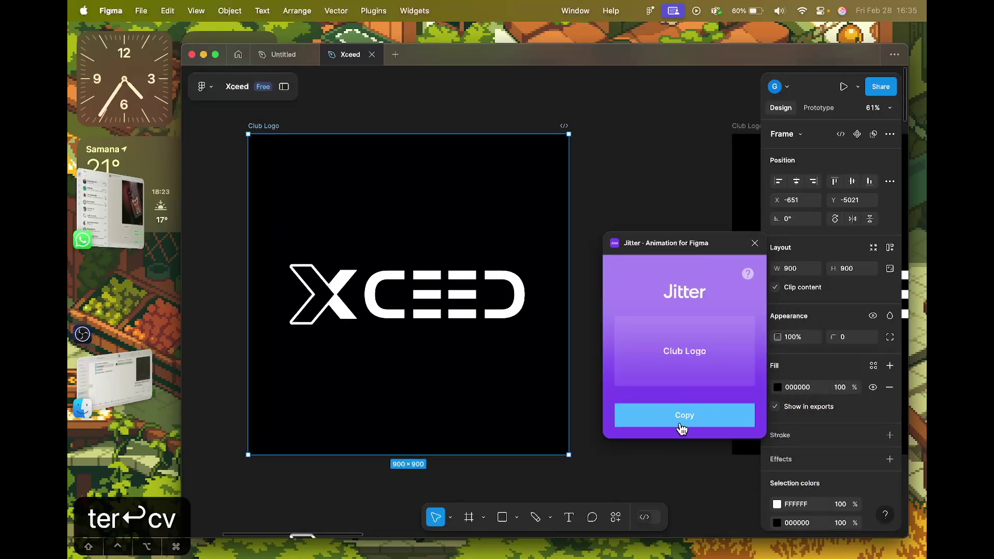
pyautogui.click(681, 427)
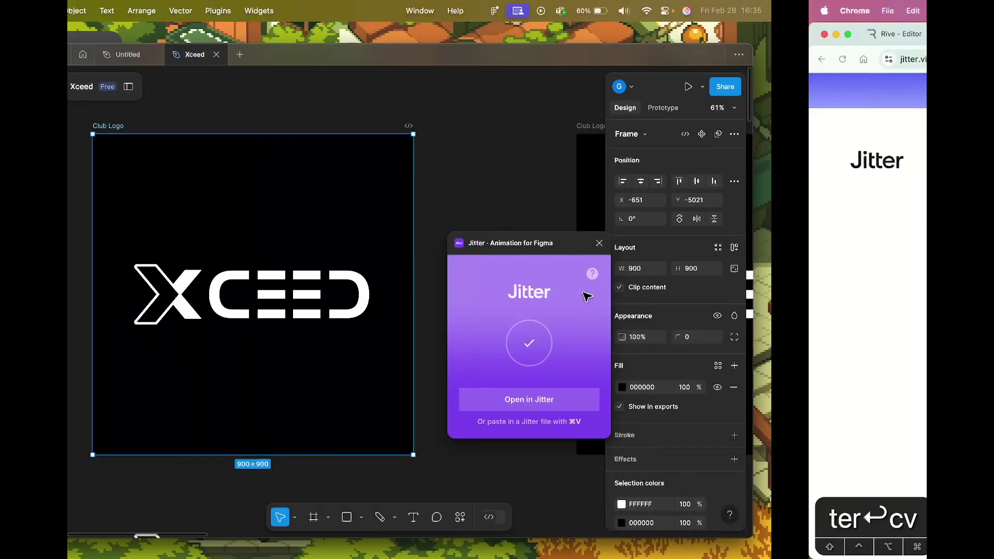
# Create a new file in Jitter and paste the copied Club Logo into Scene 1
pyautogui.scroll(-1, 295, 267)
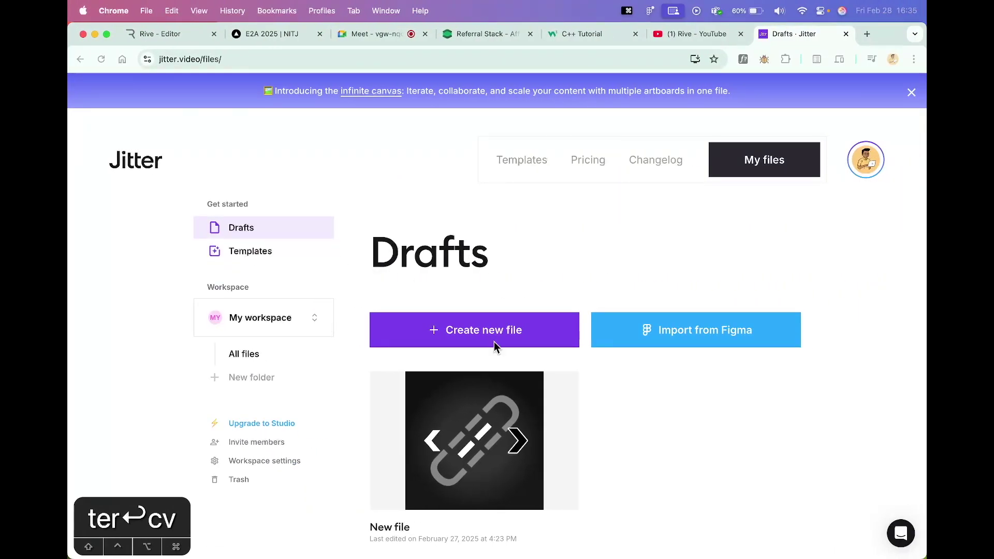
pyautogui.click(509, 340)
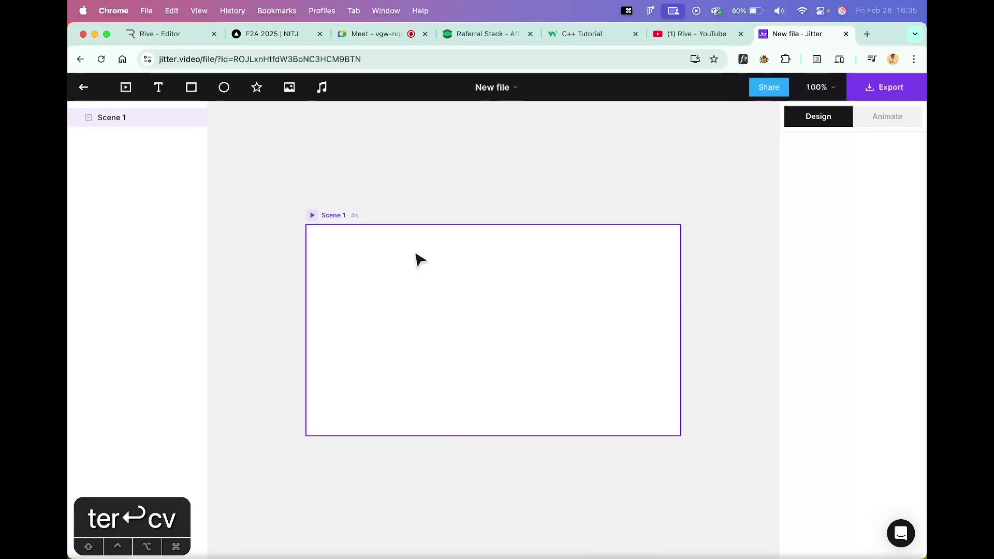
pyautogui.click(415, 254)
pyautogui.press('super+v')
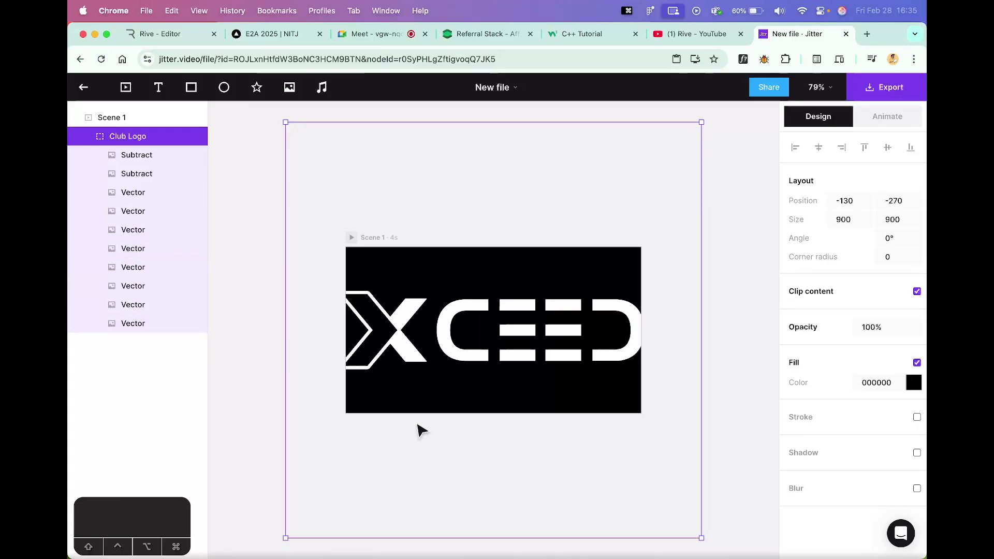
# Delete the Club Logo group from Scene 1
pyautogui.click(241, 214)
pyautogui.moveTo(282, 169); pyautogui.dragTo(321, 228)
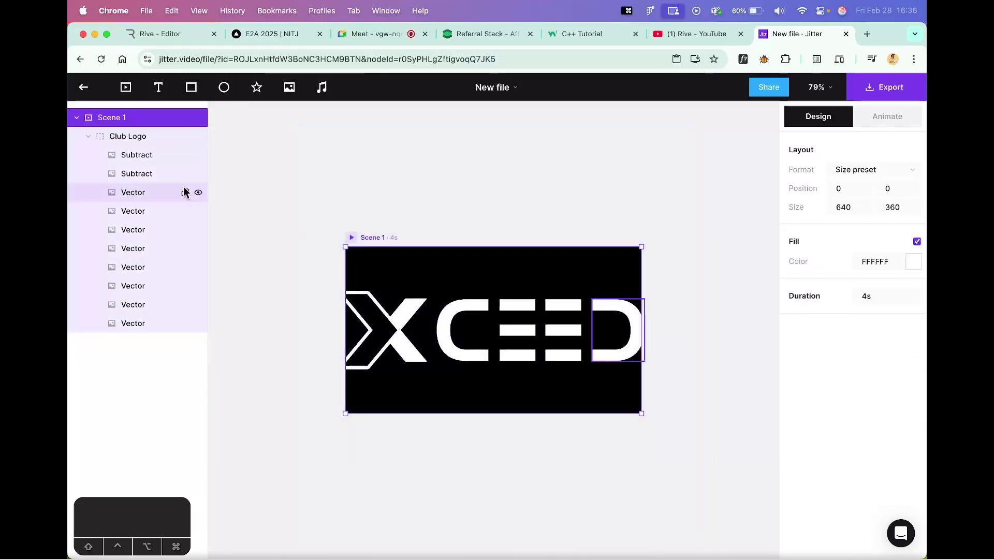
pyautogui.click(143, 141)
pyautogui.press('BackSpace')
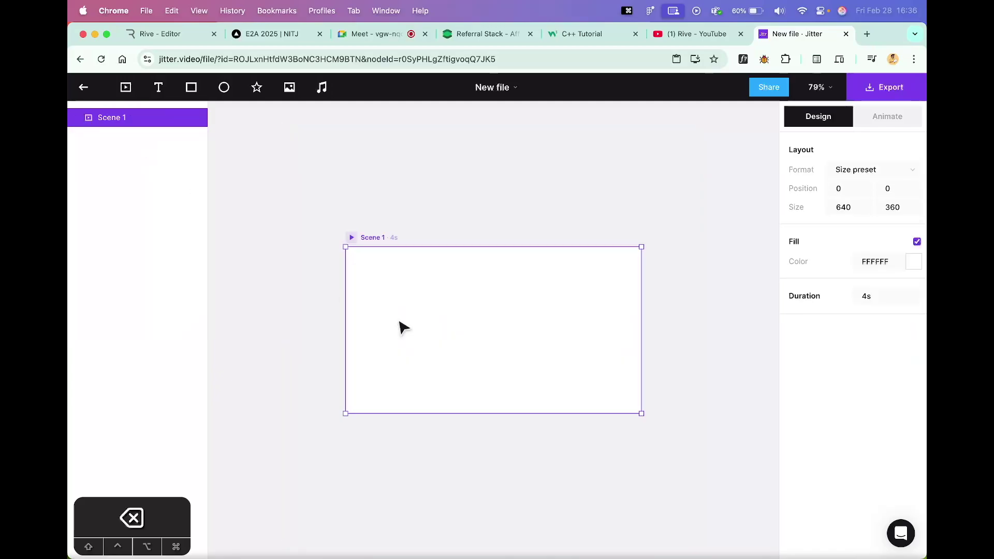
# Try out a rectangle, an ellipse and a star spread across Scene 1, and delete all three shapes
pyautogui.click(191, 87)
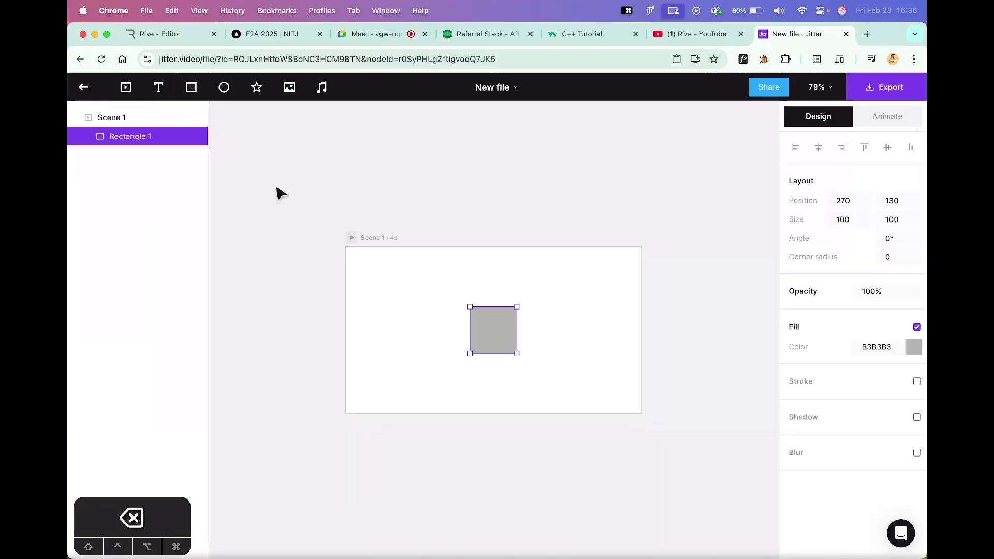
pyautogui.click(224, 88)
pyautogui.click(256, 88)
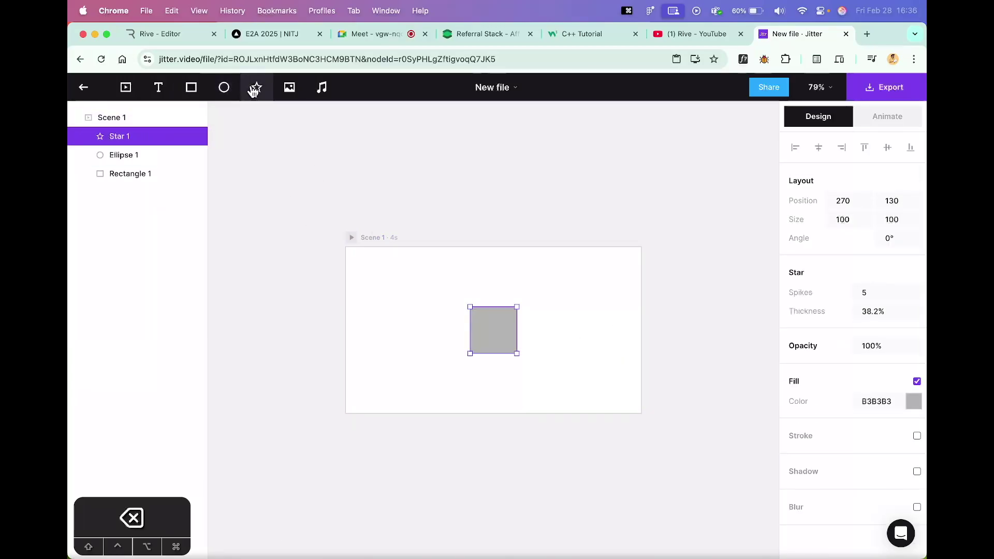
pyautogui.moveTo(487, 340); pyautogui.dragTo(441, 290)
pyautogui.moveTo(483, 320); pyautogui.dragTo(560, 296)
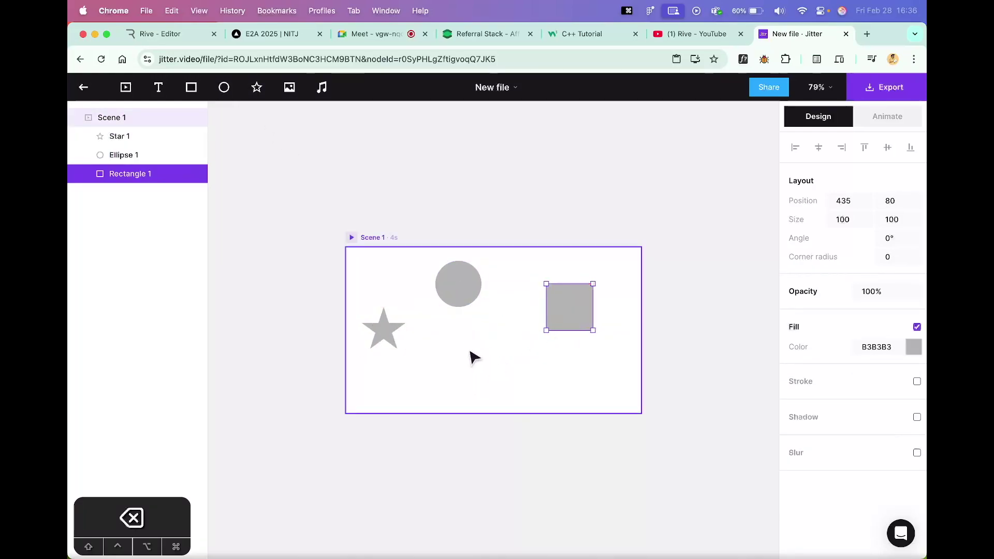
pyautogui.moveTo(692, 421); pyautogui.dragTo(362, 259)
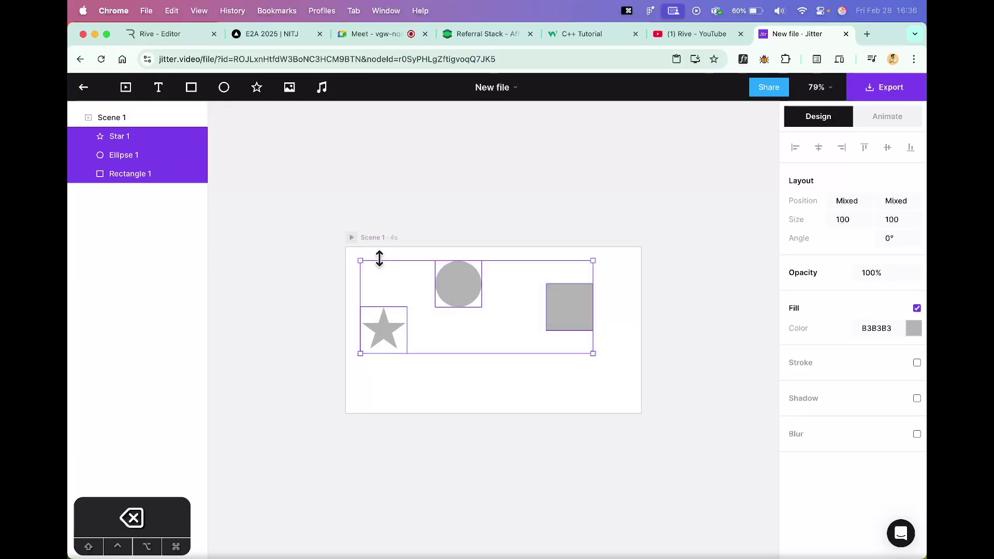
pyautogui.press('BackSpace')
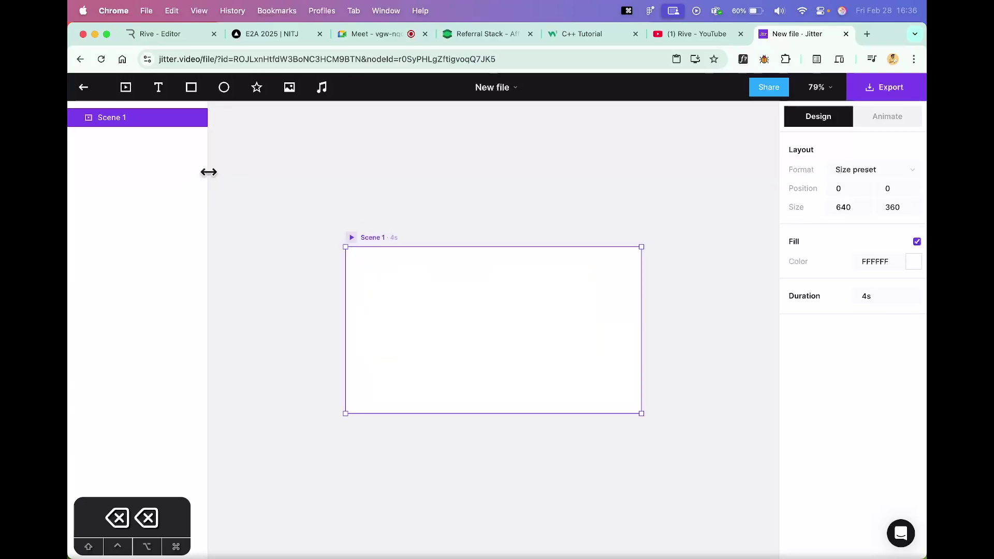
# Return to the Jitter drafts and open the XCEED logo file last edited on February 27, 2025
pyautogui.click(83, 87)
pyautogui.scroll(-3, 389, 422)
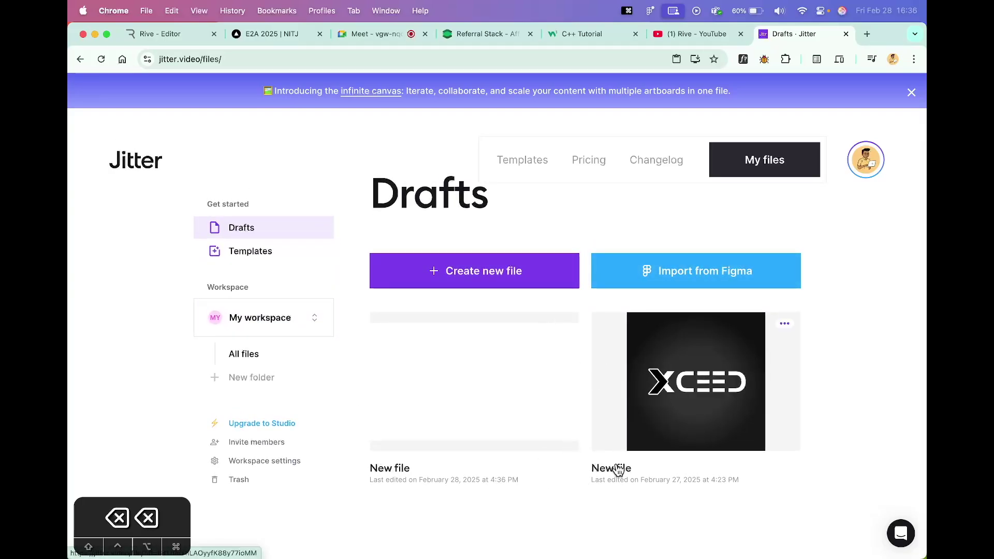
pyautogui.click(596, 468)
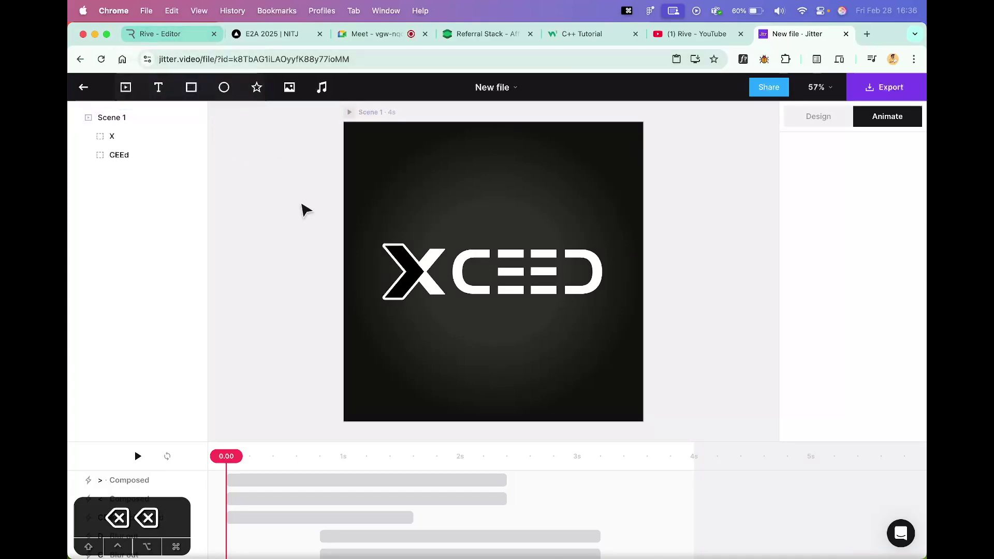
# Play the XCEED logo animation in Jitter twice to review the whole scene
pyautogui.scroll(-2, 300, 310)
pyautogui.scroll(3, 299, 311)
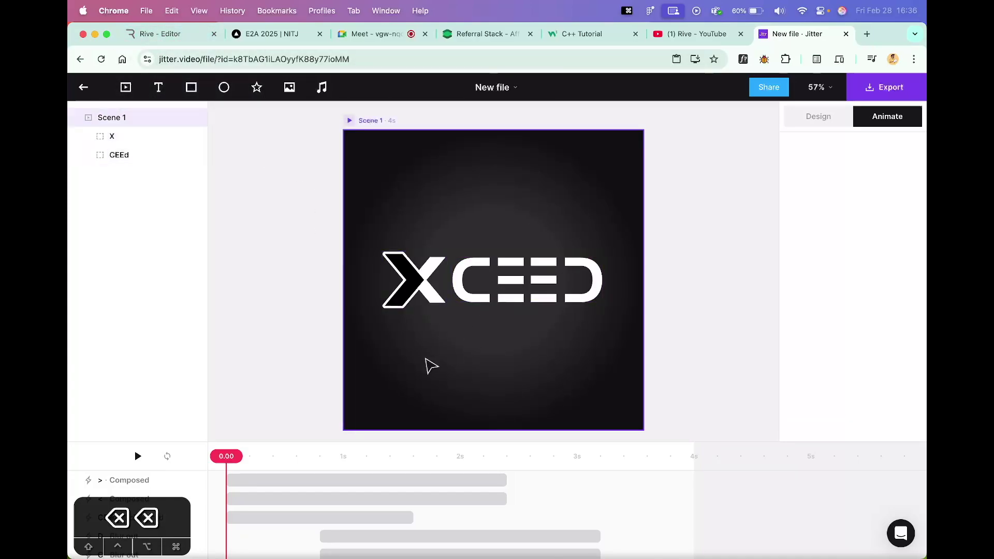
pyautogui.click(135, 457)
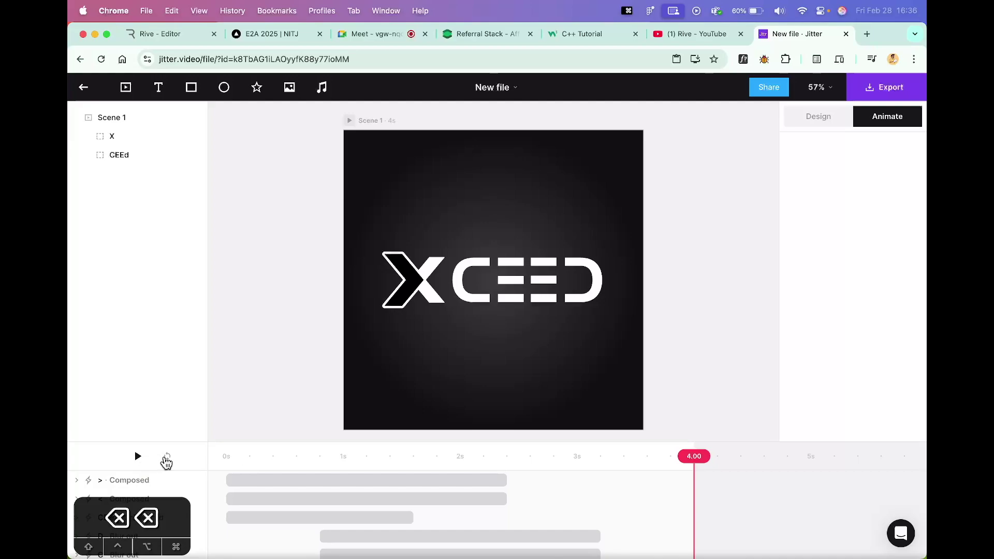
pyautogui.click(138, 457)
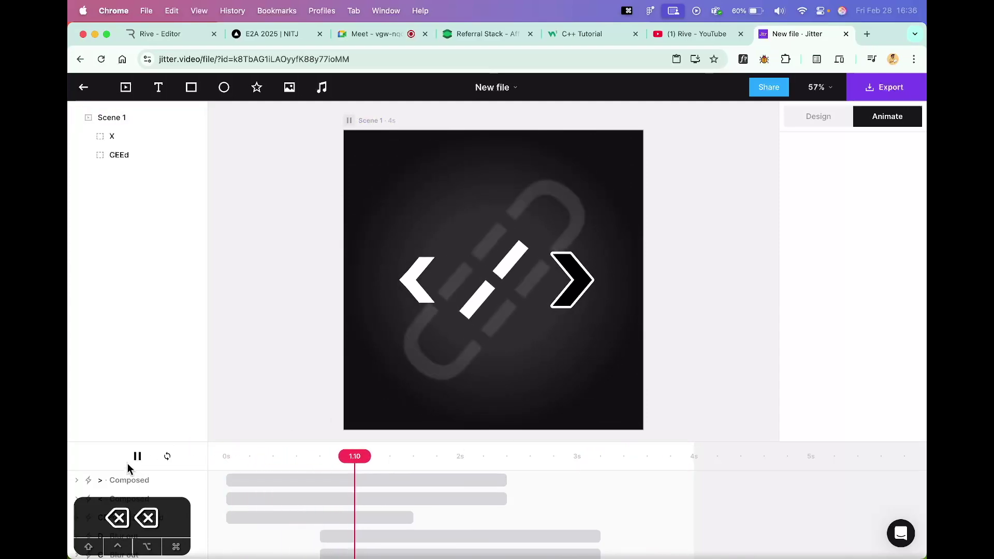
# Play and scrub the XCEED logo animation in Scene 1 to examine how the chevrons and letter bars move
pyautogui.click(577, 458)
pyautogui.moveTo(577, 463); pyautogui.dragTo(323, 472)
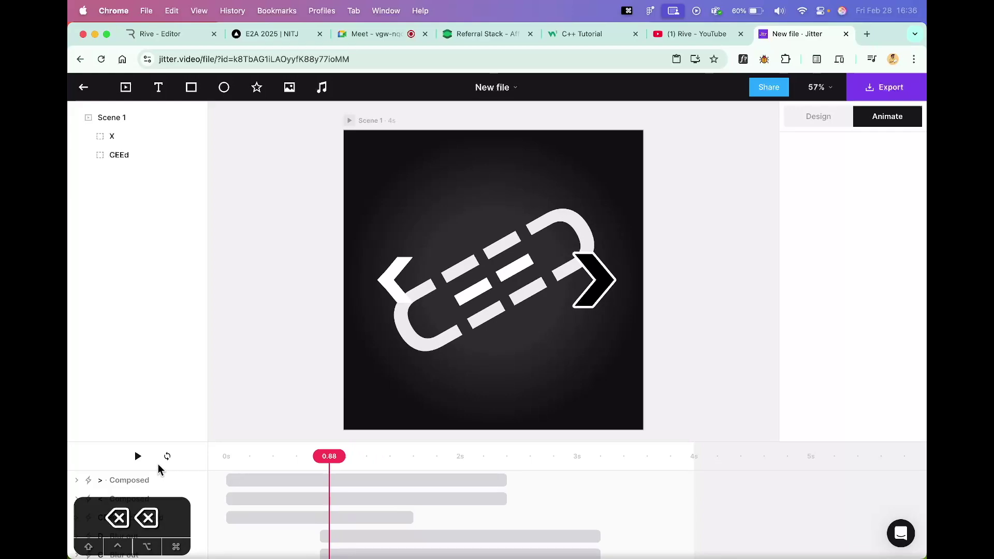
pyautogui.click(138, 456)
pyautogui.click(138, 456)
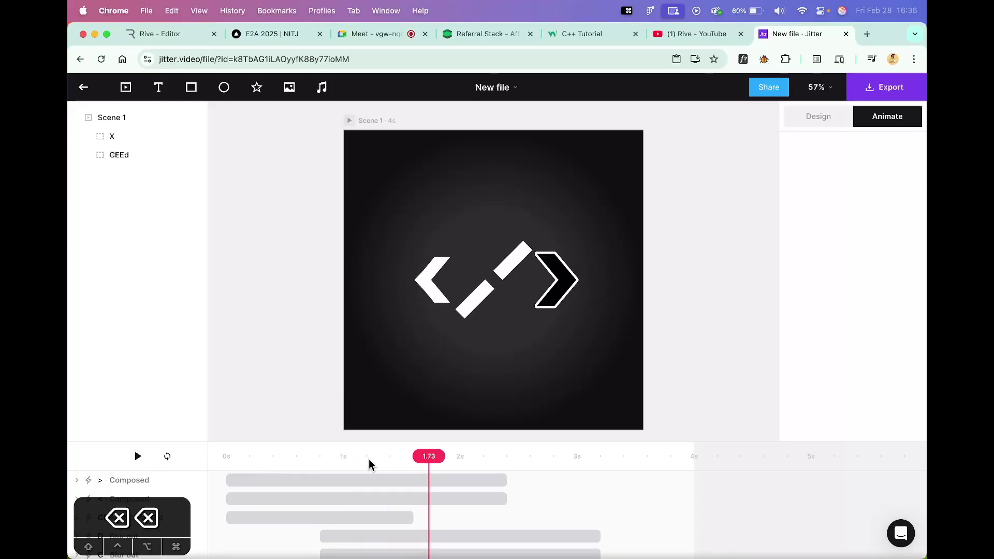
pyautogui.moveTo(424, 457); pyautogui.dragTo(359, 457)
pyautogui.scroll(-5, 319, 505)
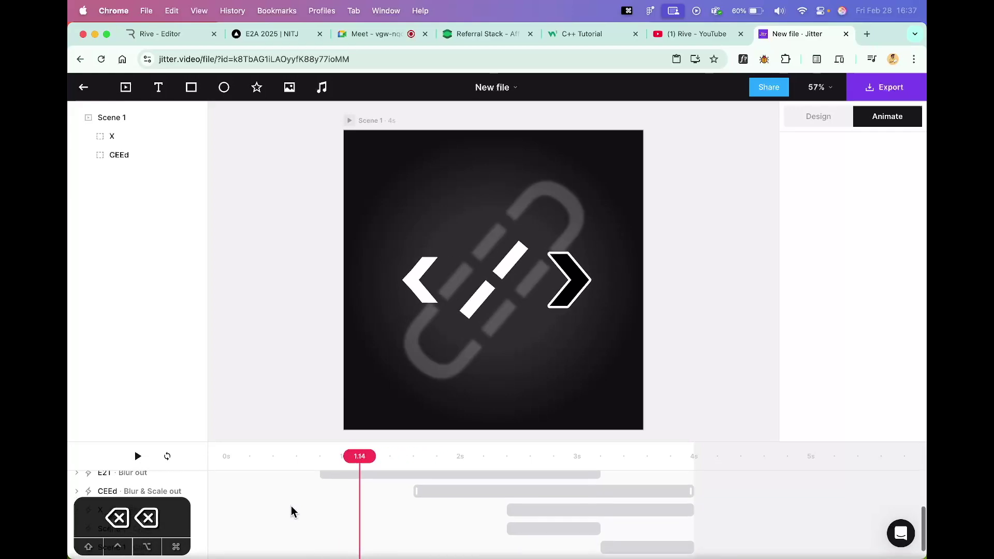
# Examine the CEEd group's Blur & Scale out animation by scrubbing through its part of the timeline
pyautogui.click(180, 482)
pyautogui.moveTo(691, 457); pyautogui.dragTo(424, 470)
pyautogui.scroll(-2, 339, 522)
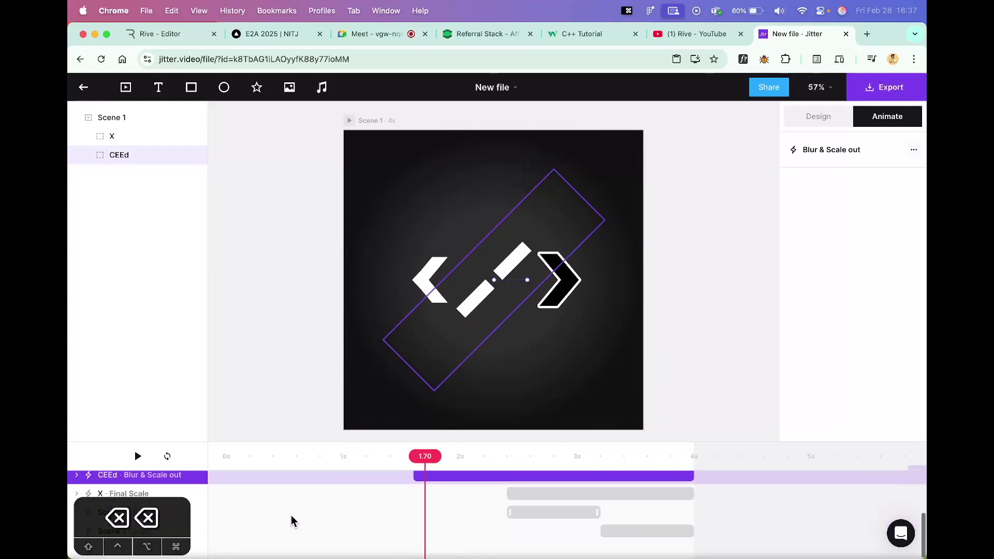
pyautogui.scroll(5, 244, 512)
# Expand the E1B Blur out animation and inspect the settings of its opacity fade to 0%
pyautogui.click(158, 476)
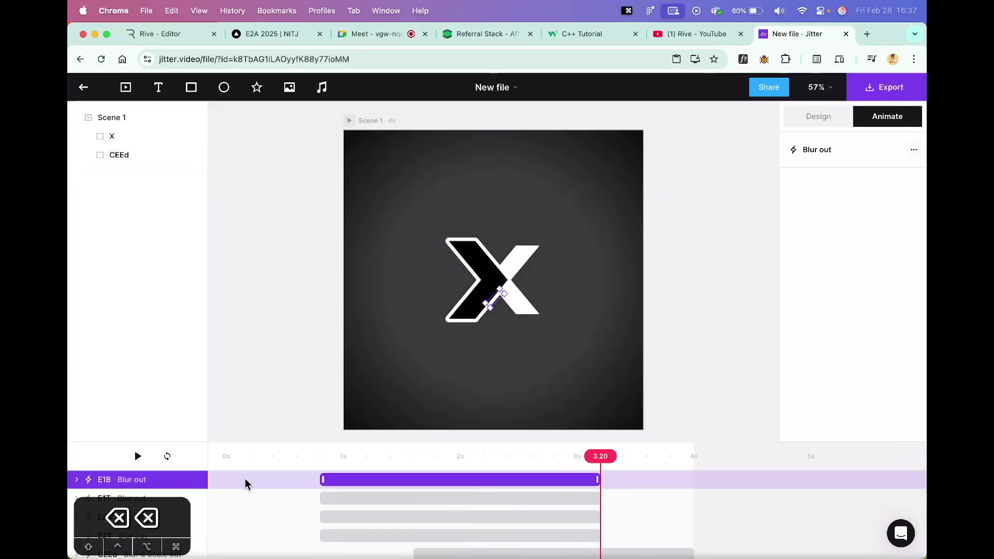
pyautogui.click(77, 480)
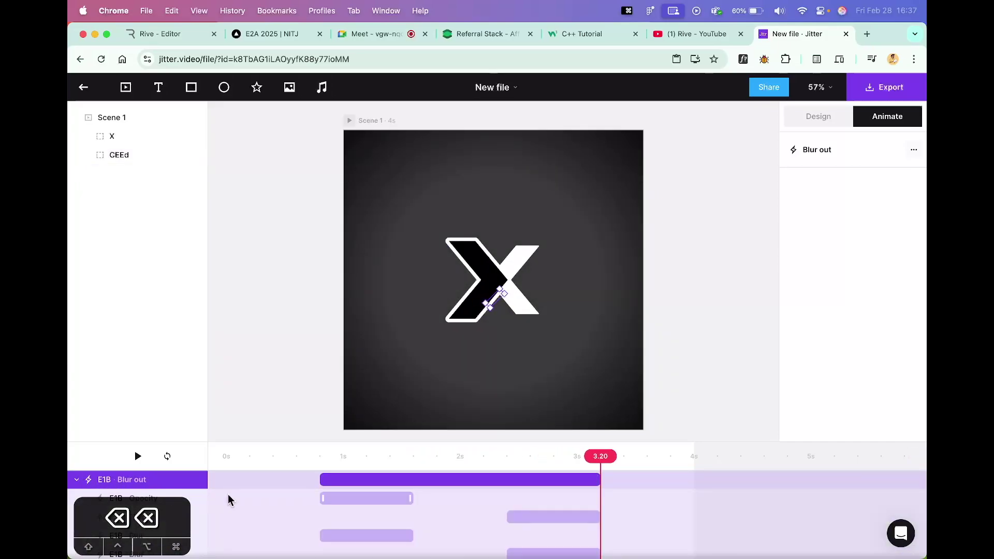
pyautogui.click(349, 500)
pyautogui.moveTo(407, 461); pyautogui.dragTo(319, 467)
pyautogui.click(359, 499)
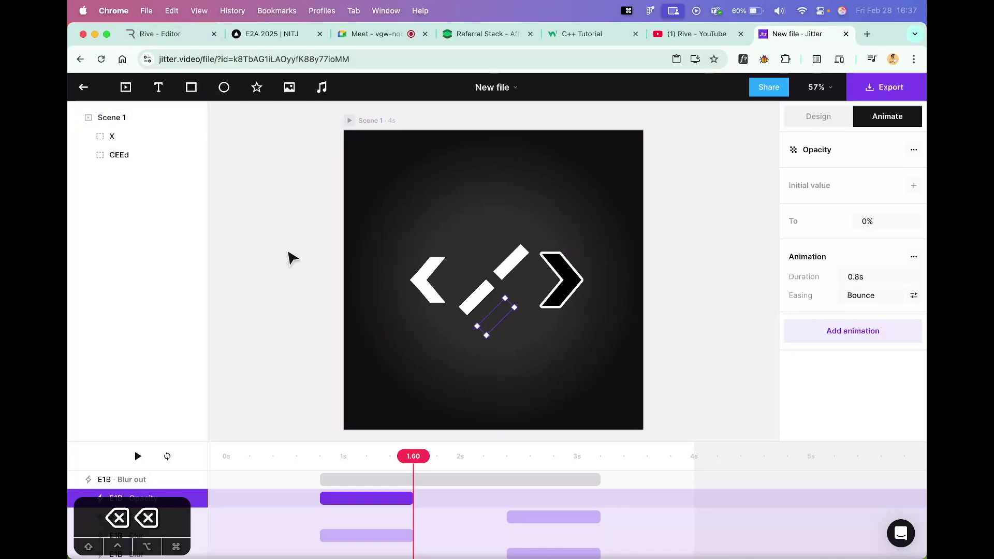
# Look through the easing presets available for E1B's opacity animation
pyautogui.click(860, 297)
pyautogui.scroll(-3, 713, 326)
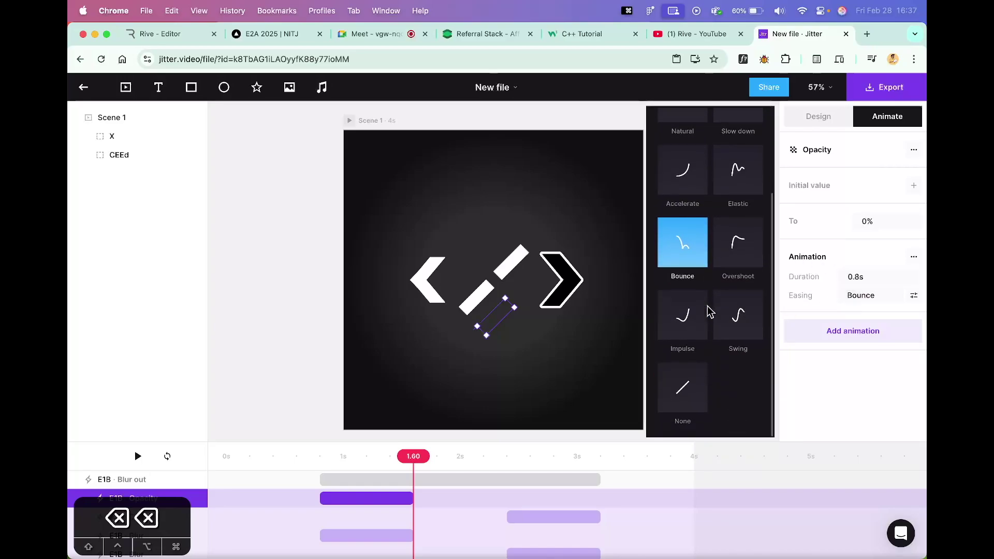
pyautogui.scroll(3, 707, 306)
pyautogui.scroll(1, 707, 306)
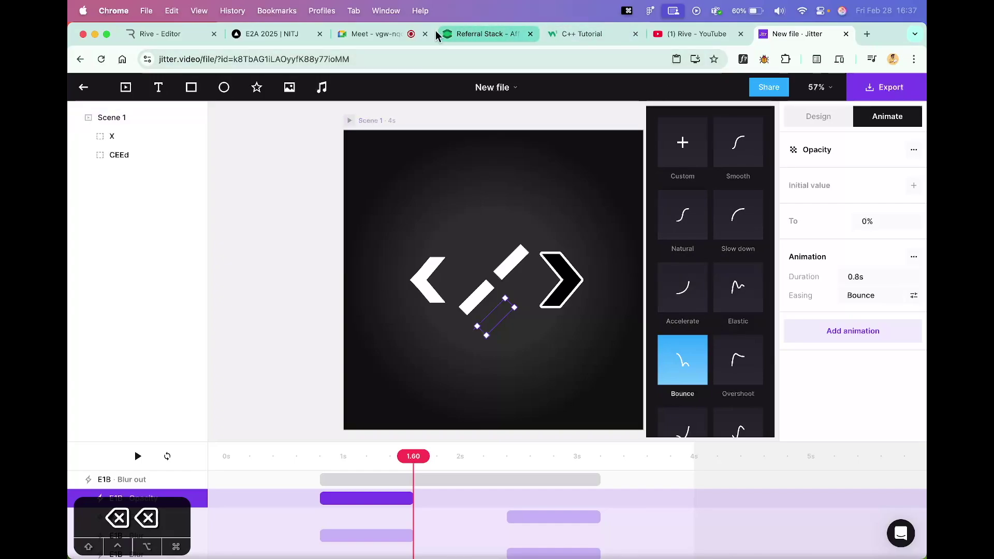
# Check a participant's tile options in the Google Meet call, and return to Jitter with the floating call window closed
pyautogui.click(376, 34)
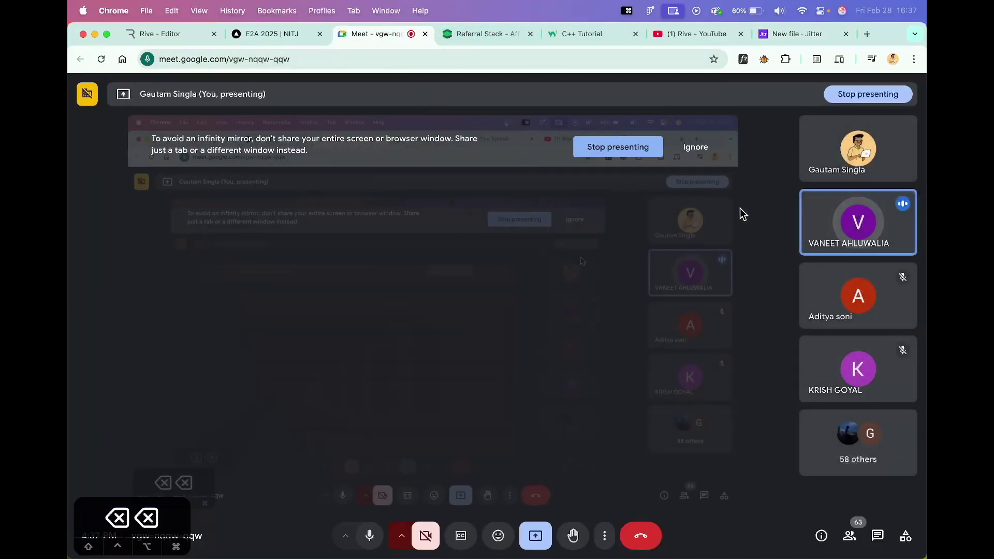
pyautogui.click(883, 227)
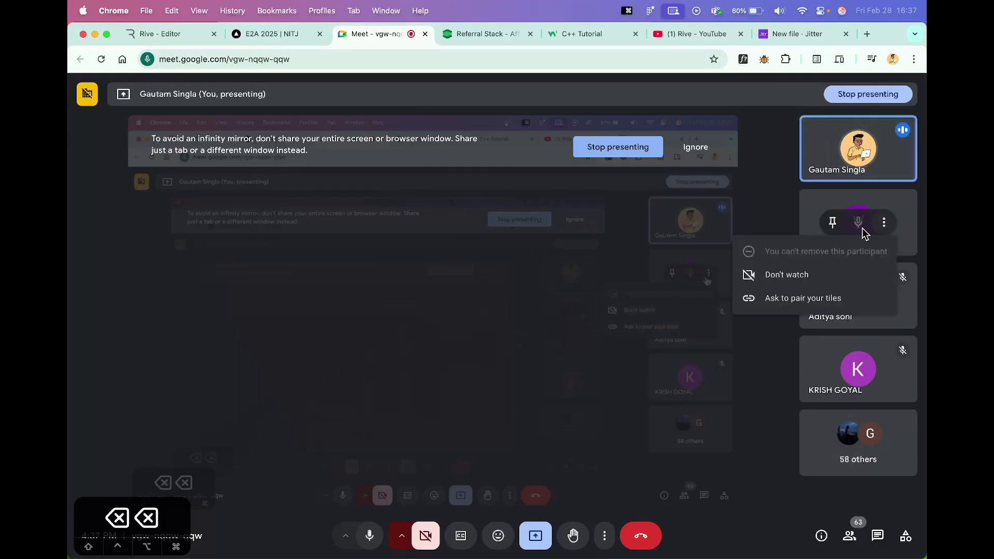
pyautogui.click(768, 218)
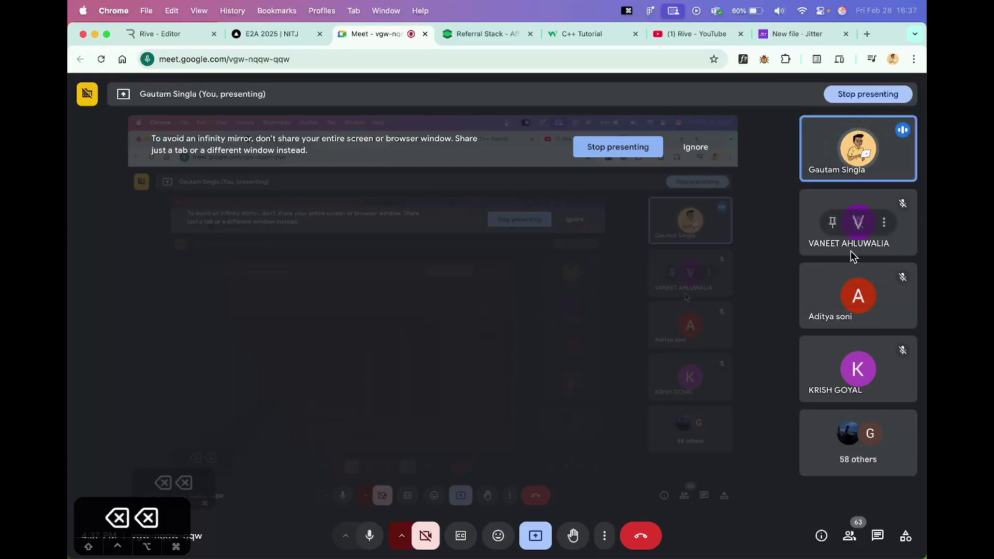
pyautogui.click(794, 33)
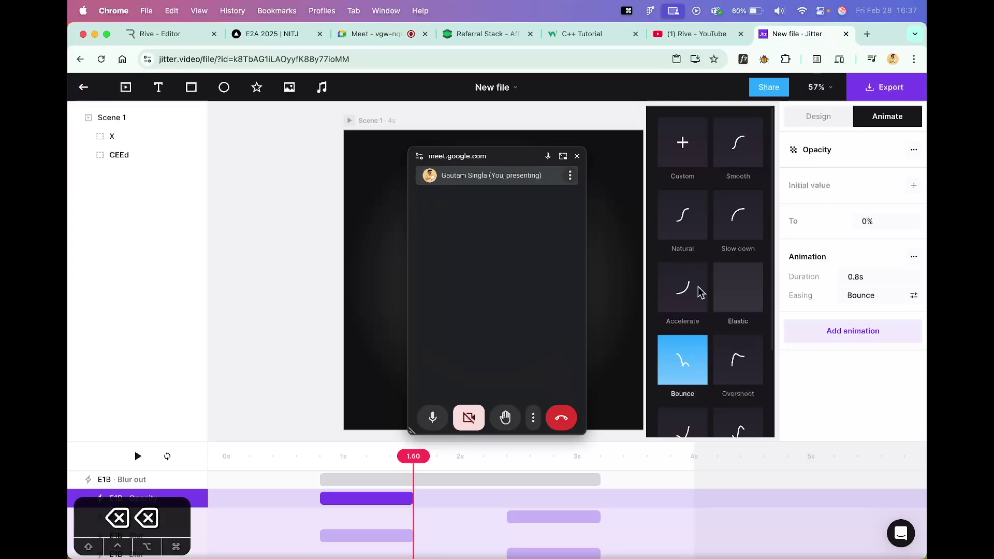
pyautogui.click(578, 156)
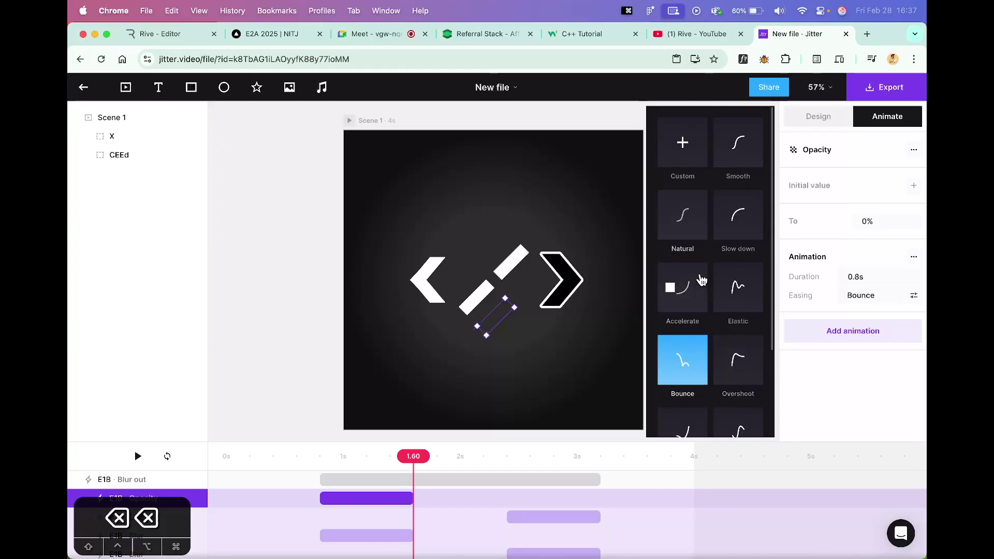
# Try the Accelerate and Elastic easings on E1B's opacity animation and set it back to Bounce
pyautogui.click(693, 301)
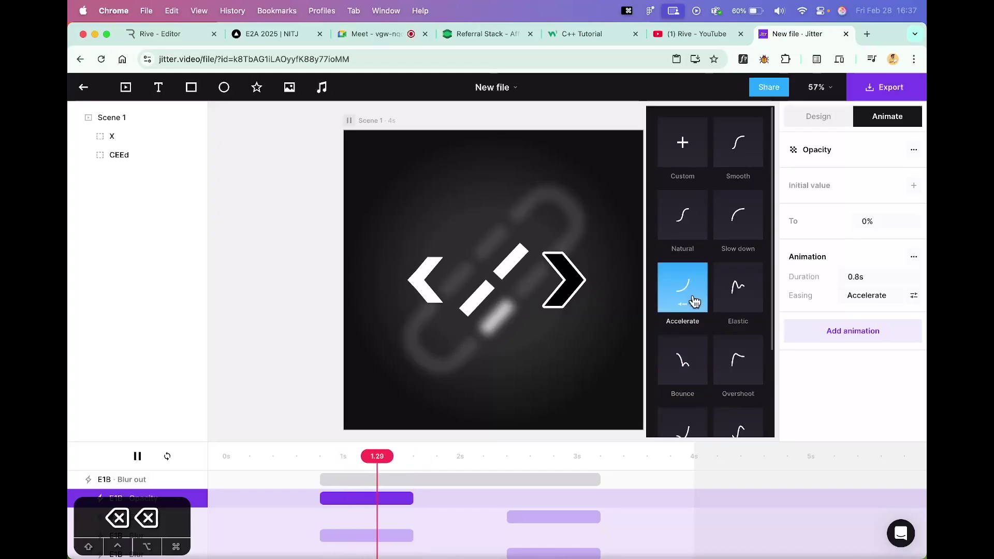
pyautogui.click(723, 317)
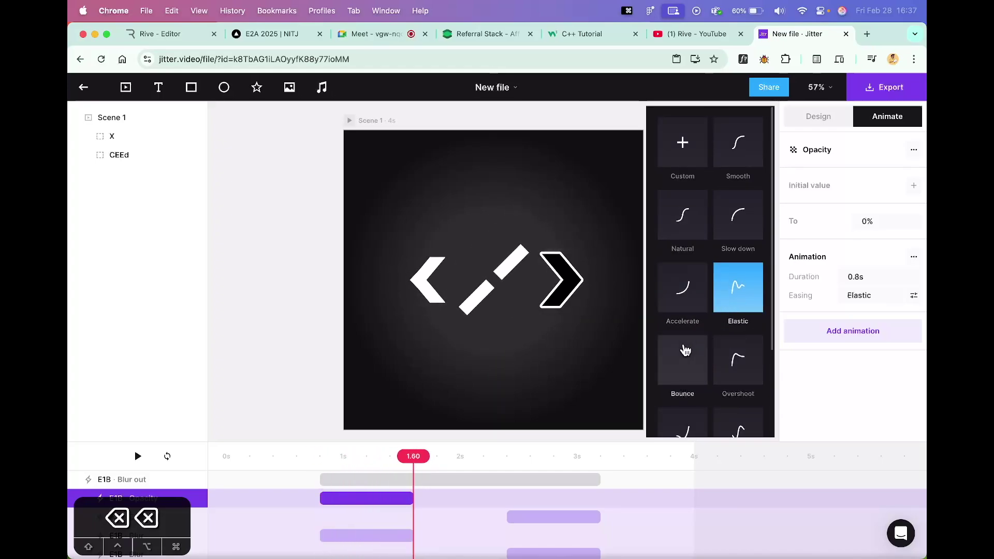
pyautogui.click(678, 378)
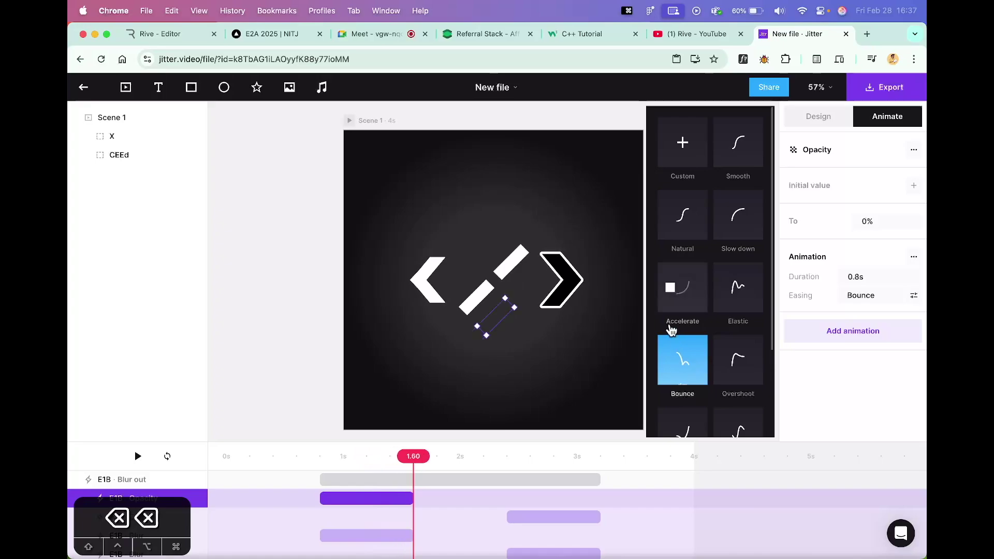
pyautogui.scroll(-1, 689, 372)
pyautogui.scroll(-2, 688, 372)
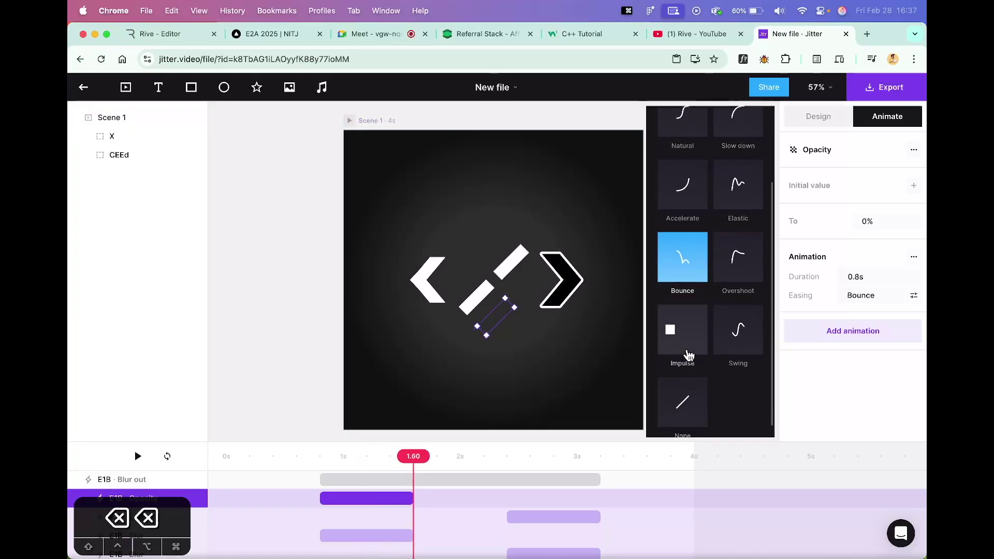
# Try the Impulse and Swing easings on E1B's opacity animation, and restore Bounce while checking its strength setting
pyautogui.click(687, 347)
pyautogui.click(733, 344)
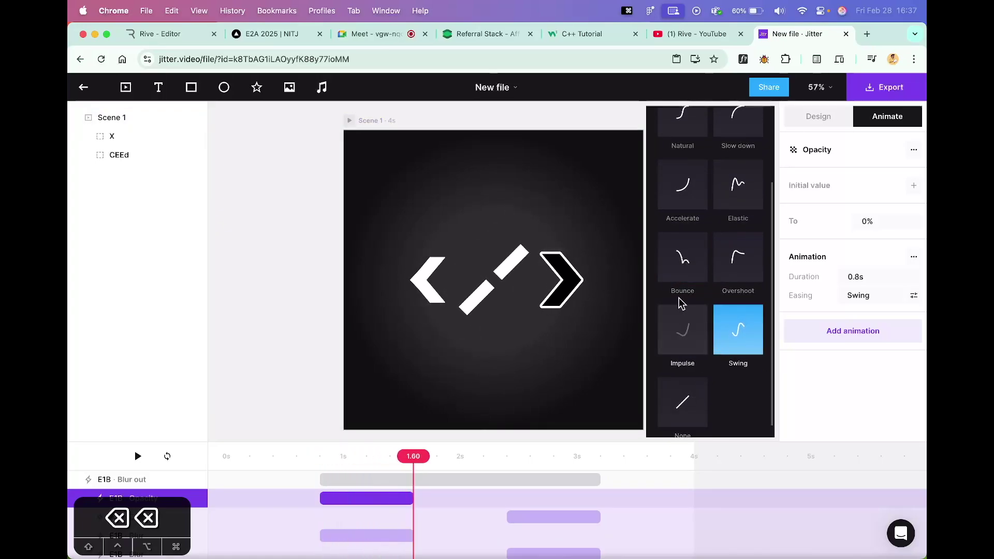
pyautogui.click(687, 279)
pyautogui.click(688, 278)
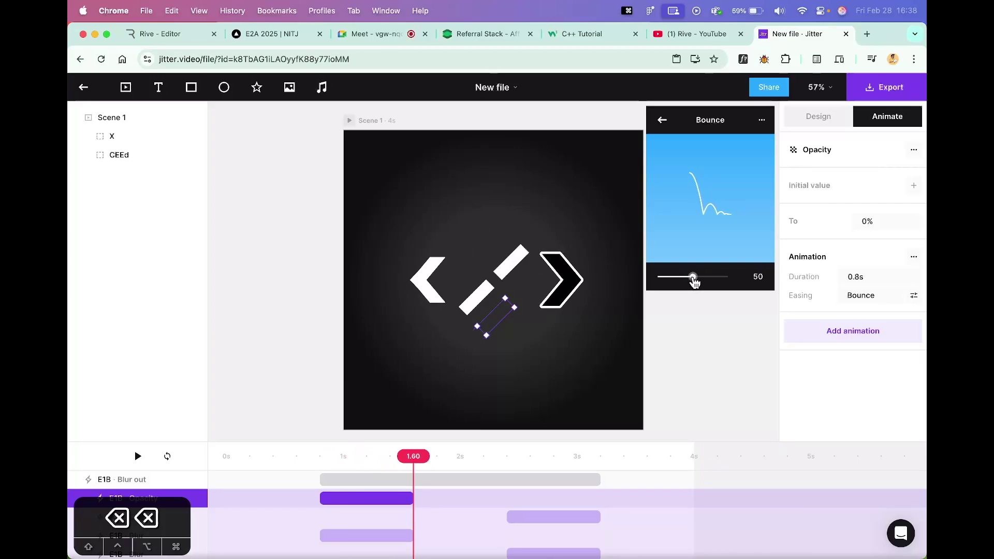
pyautogui.moveTo(694, 281); pyautogui.dragTo(693, 282)
pyautogui.click(661, 119)
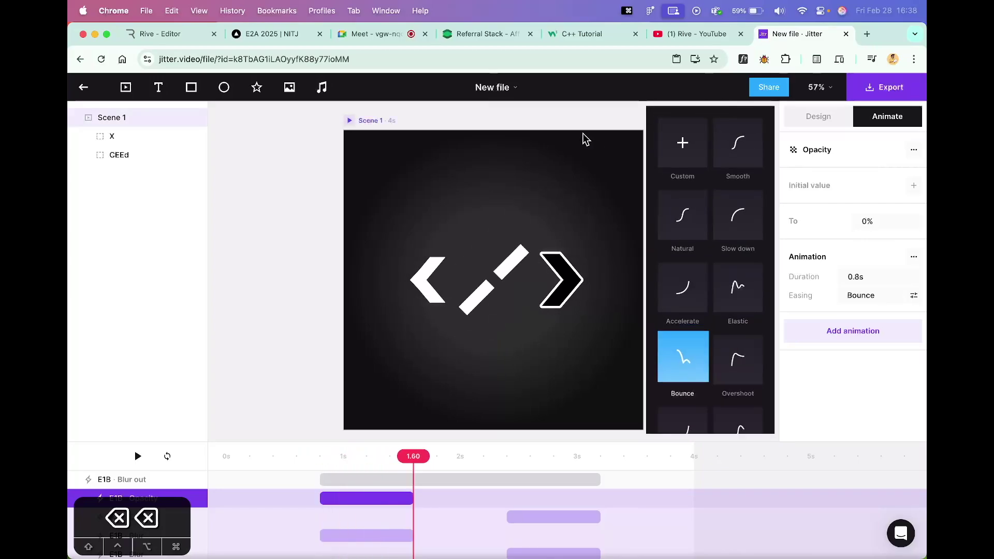
# Switch to the ReferralStack website and examine its animated illustrations from the growth section down to the customer testimonials
pyautogui.click(490, 39)
pyautogui.scroll(-10, 482, 335)
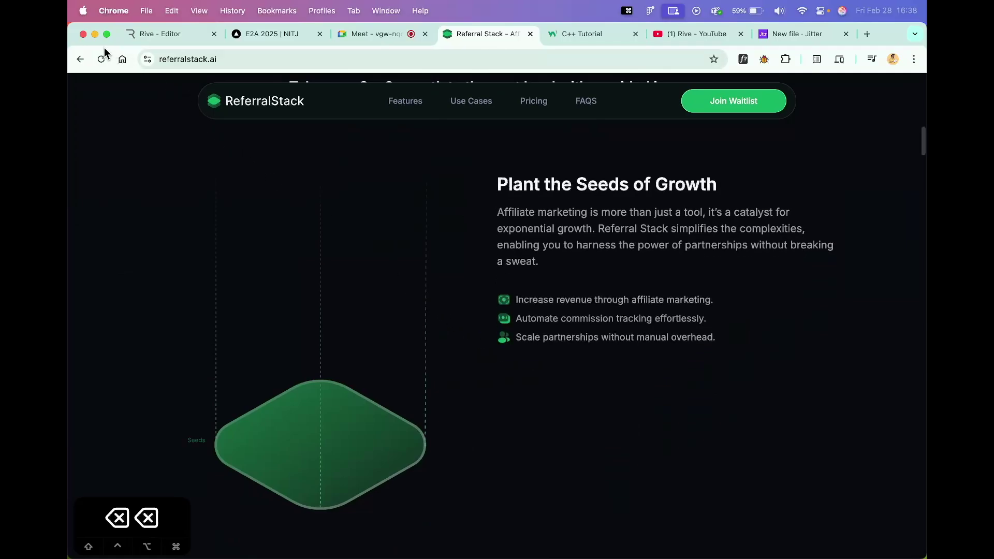
pyautogui.scroll(-10, 424, 268)
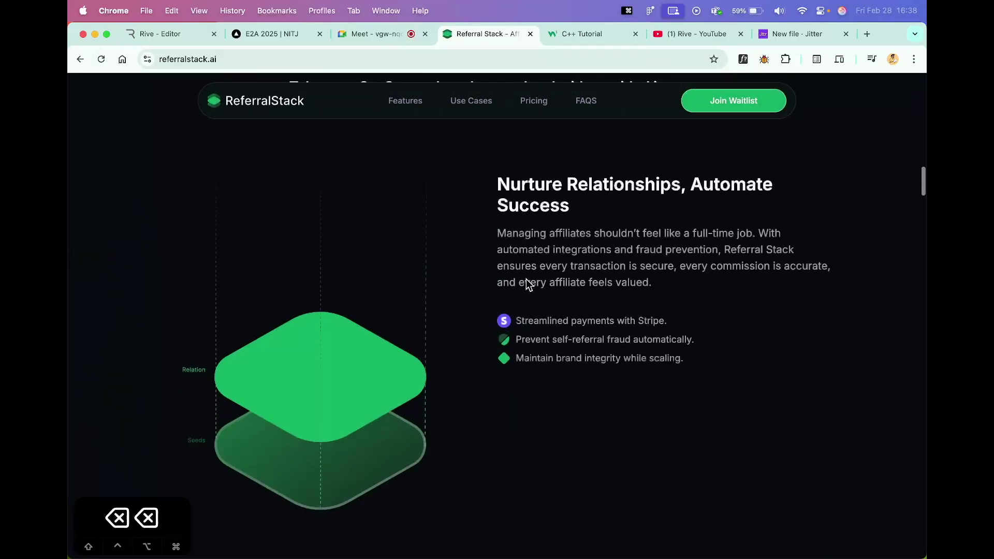
pyautogui.scroll(-15, 525, 343)
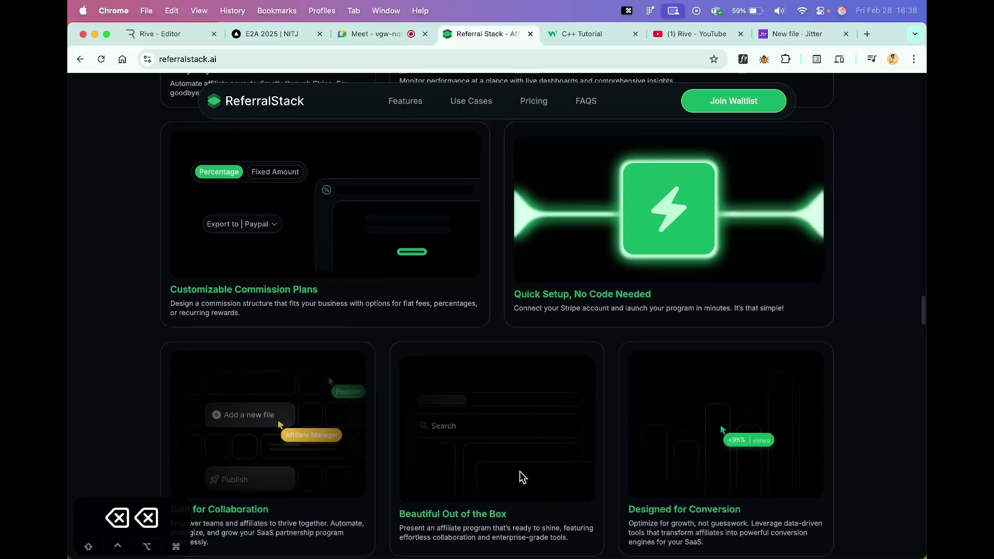
pyautogui.scroll(-8, 657, 435)
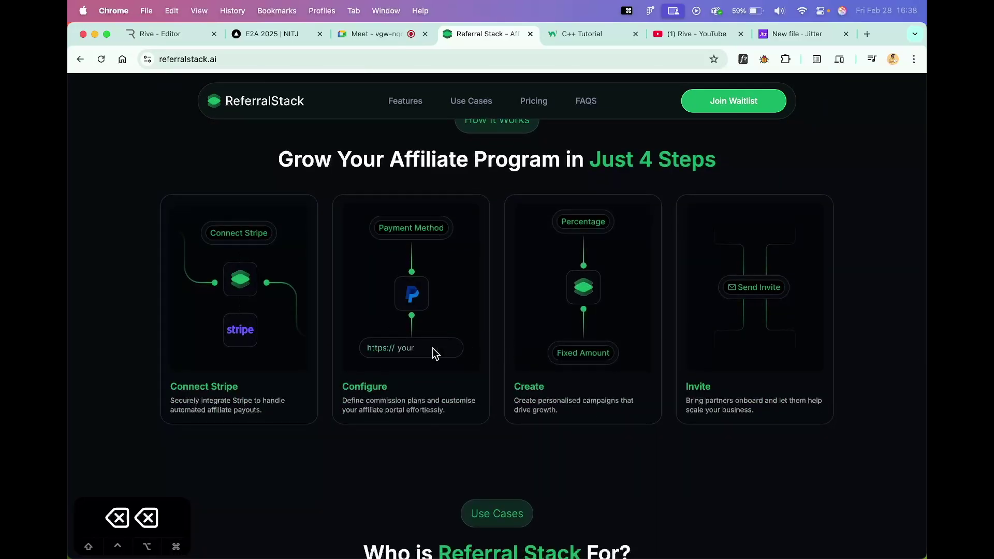
pyautogui.scroll(-15, 549, 373)
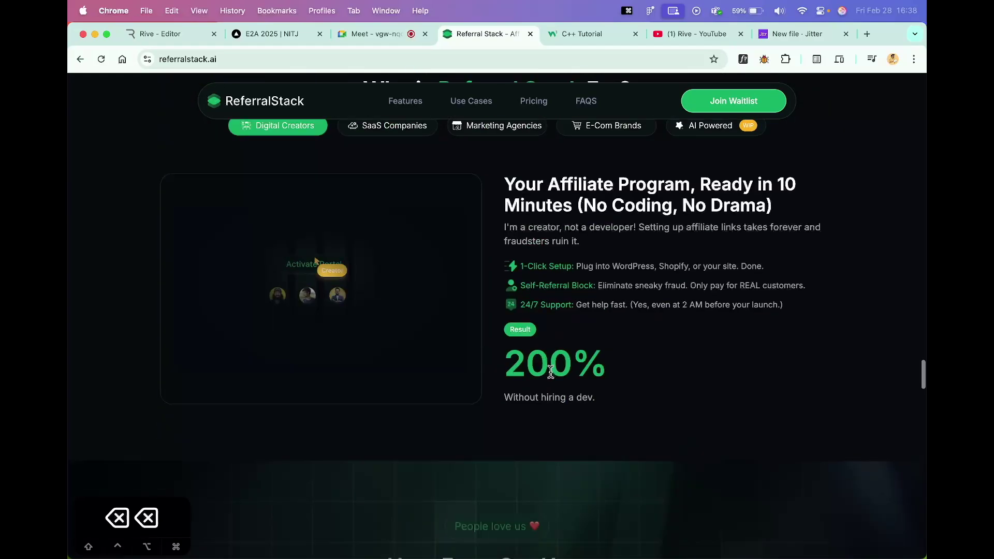
pyautogui.scroll(1, 326, 244)
pyautogui.scroll(-5, 316, 235)
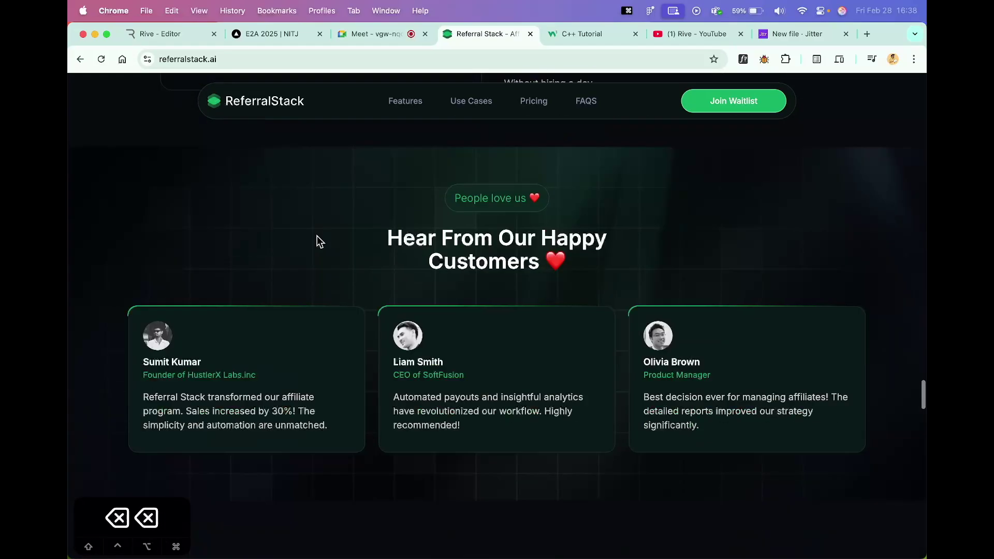
# Review the use-case animations for Digital Creators, SaaS Companies, Marketing Agencies, E-Com Brands and AI Powered on the ReferralStack page
pyautogui.scroll(7, 317, 235)
pyautogui.scroll(-3, 331, 248)
pyautogui.scroll(2, 357, 286)
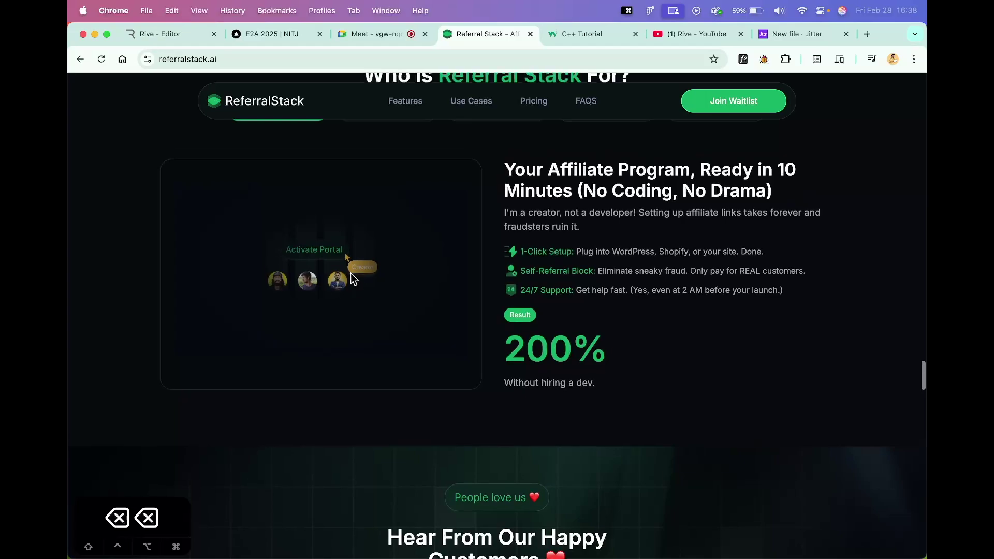
pyautogui.scroll(1, 336, 298)
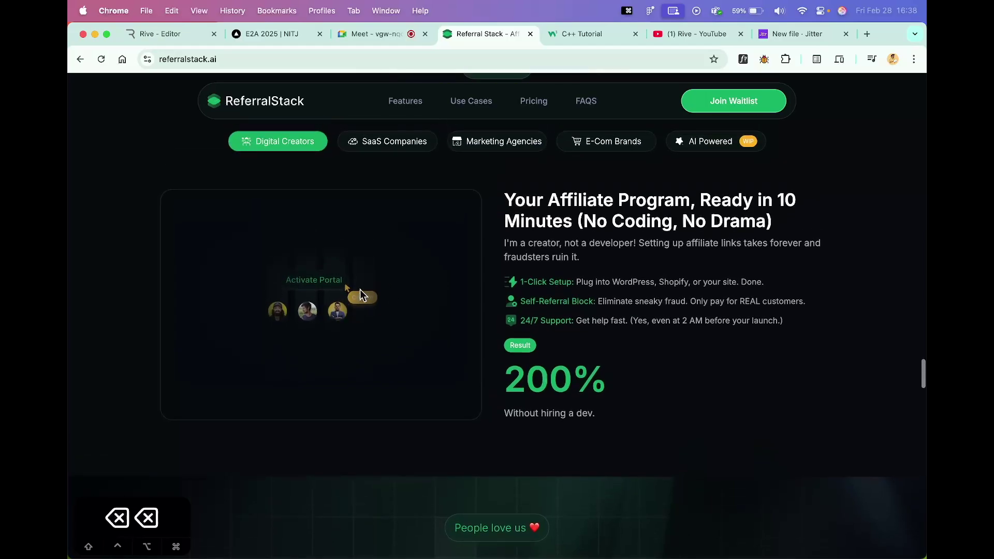
pyautogui.click(381, 147)
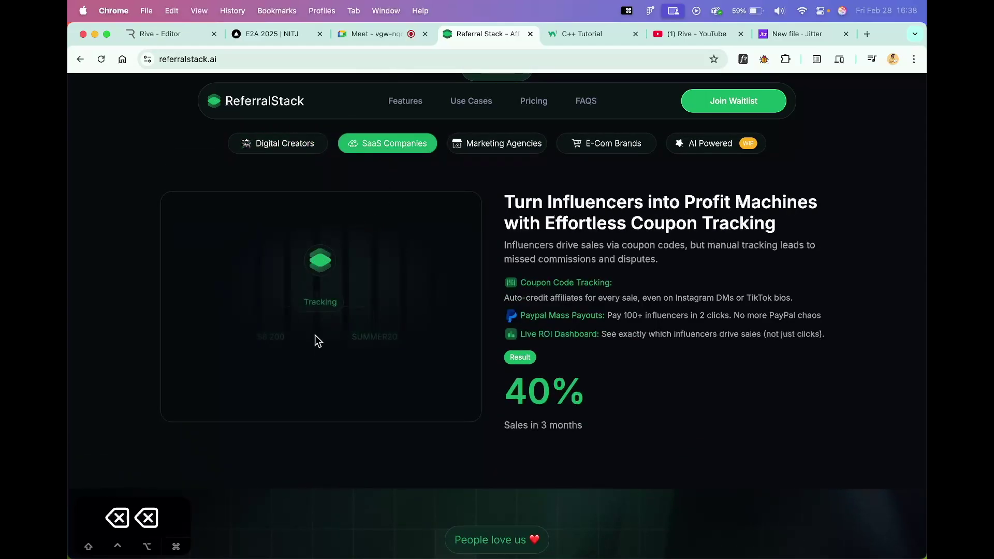
pyautogui.click(472, 148)
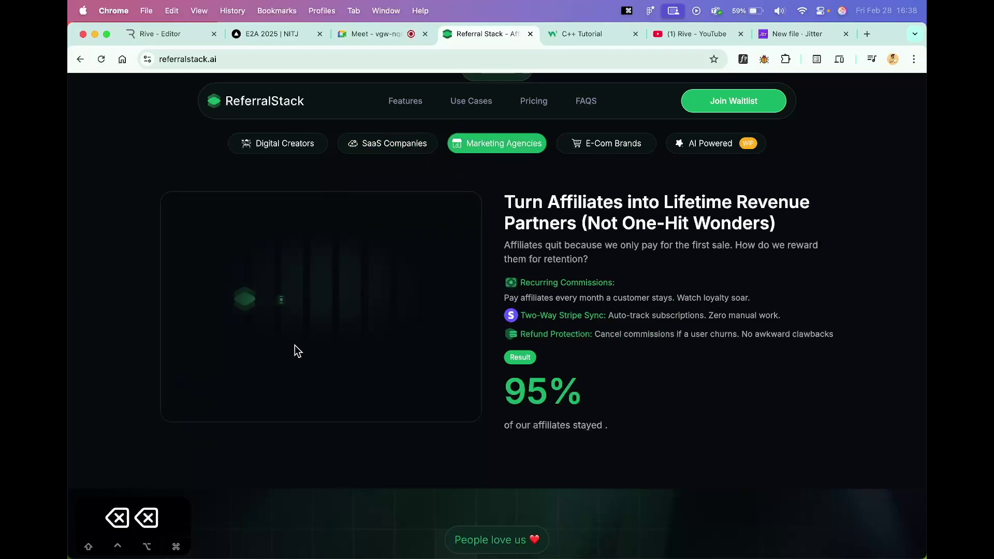
pyautogui.click(568, 151)
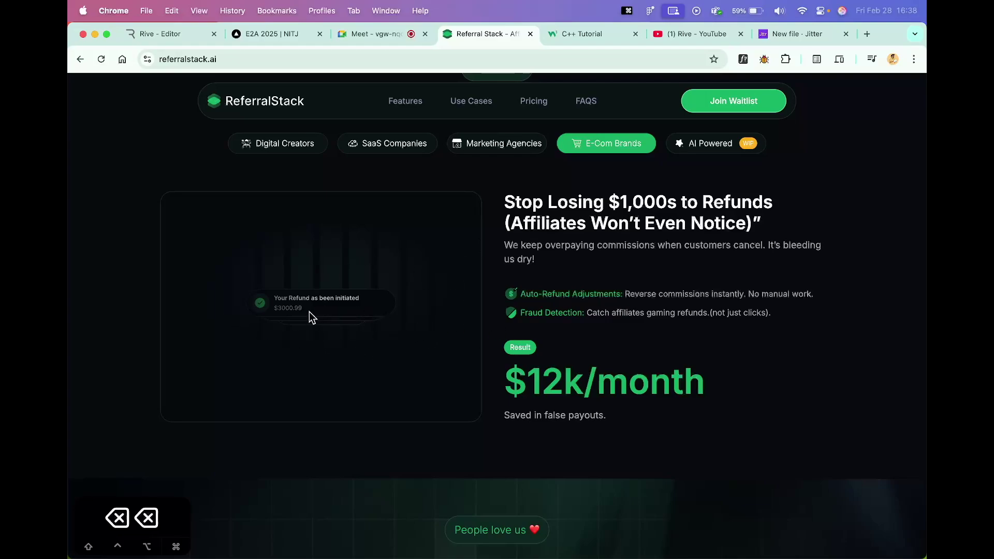
pyautogui.click(725, 152)
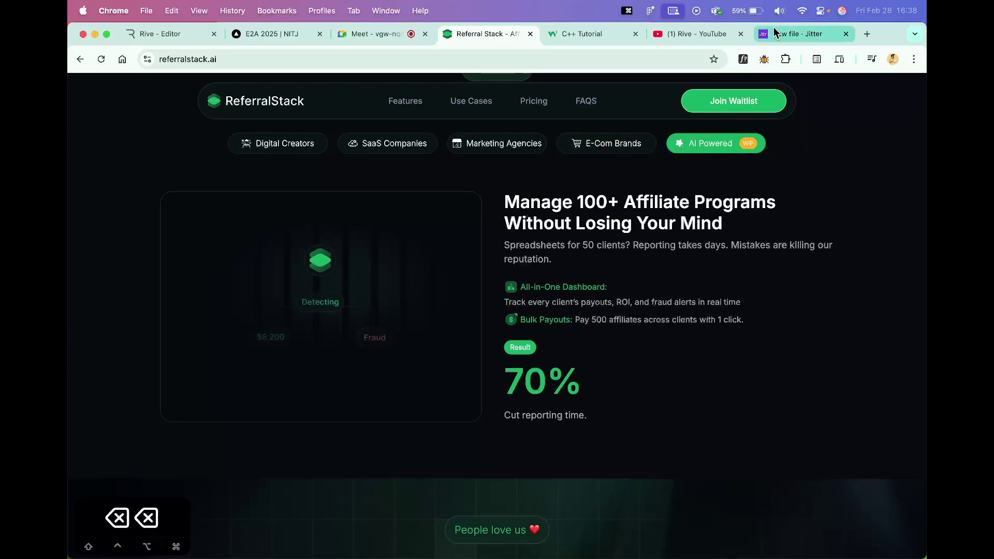
# Return to the logo file in Jitter and clear the selection around Scene 1
pyautogui.click(797, 34)
pyautogui.click(424, 184)
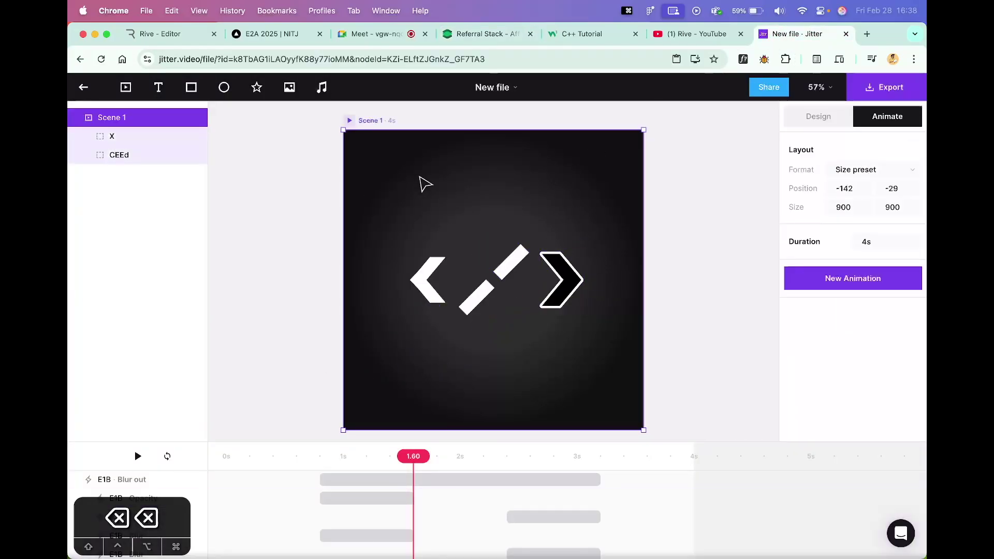
pyautogui.click(721, 169)
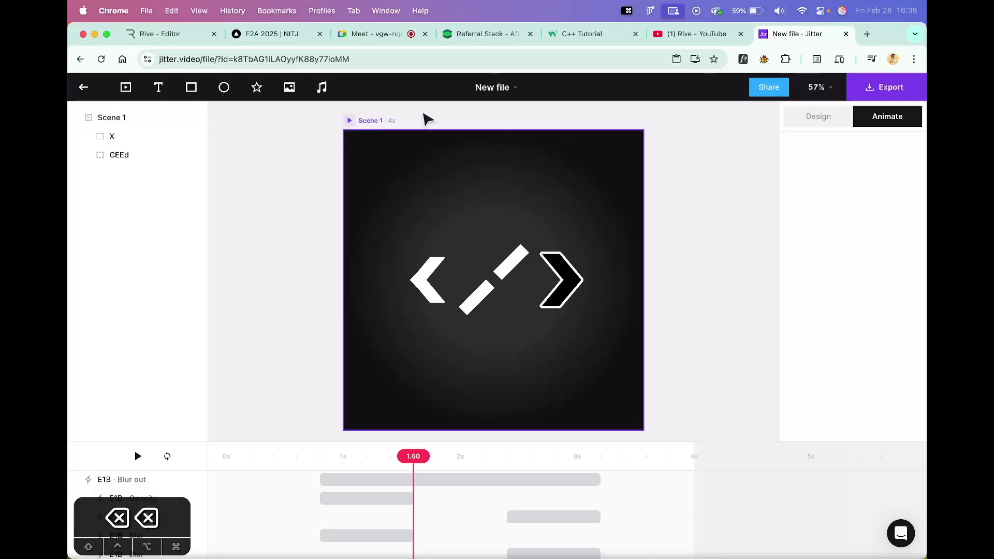
# Glance at the Rive project, return to the Jitter file and copy its share link
pyautogui.click(185, 37)
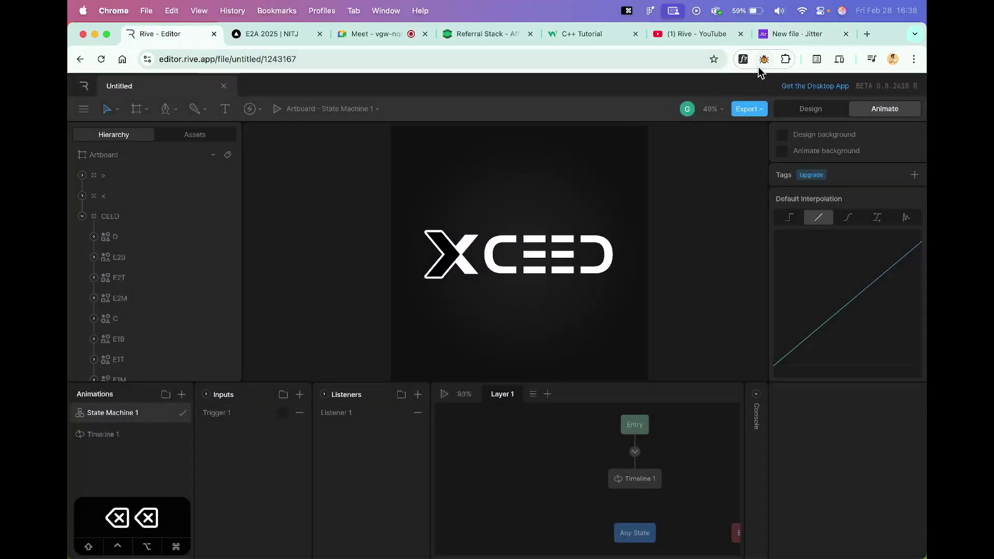
pyautogui.click(791, 34)
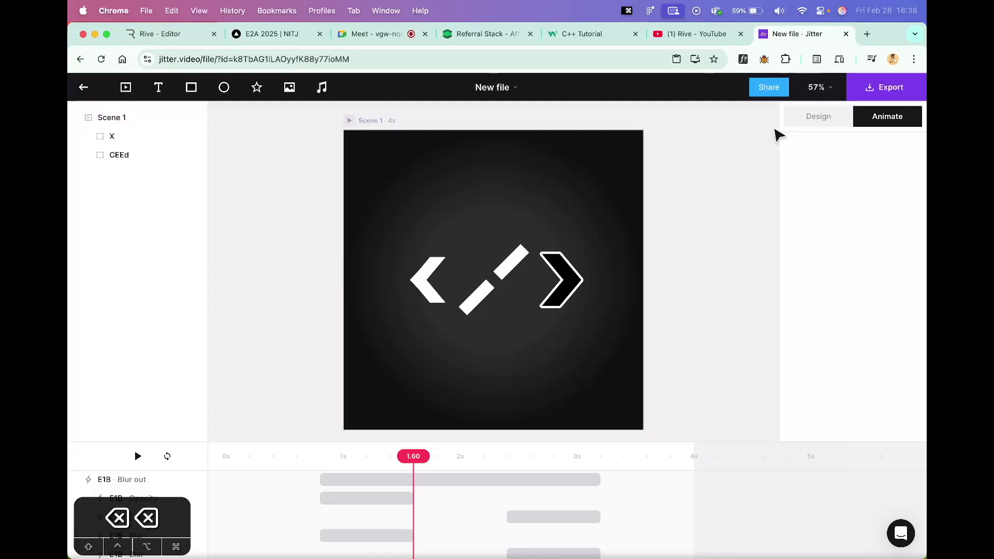
pyautogui.click(766, 88)
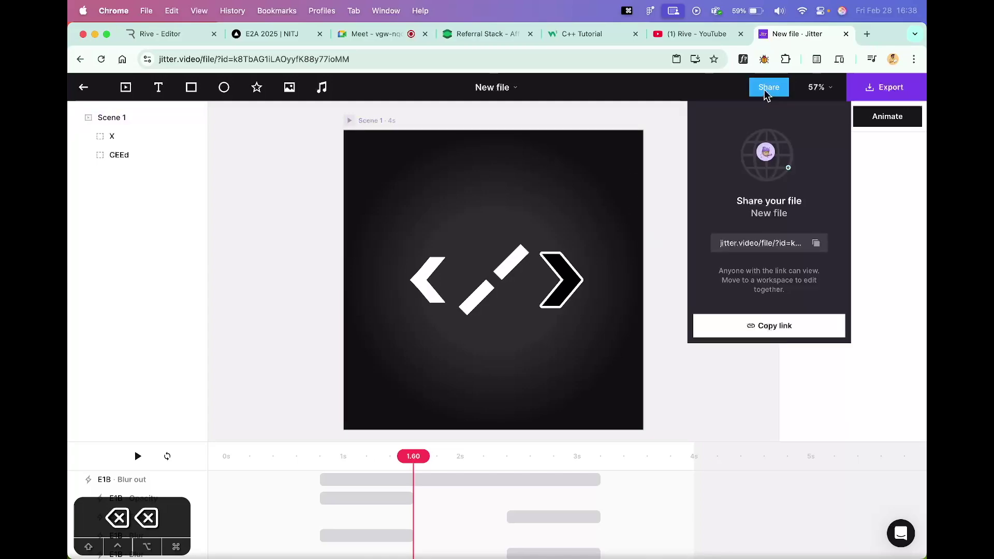
pyautogui.click(759, 328)
# Review the video, GIF and Lottie export formats and resolutions offered for the Jitter file
pyautogui.click(886, 87)
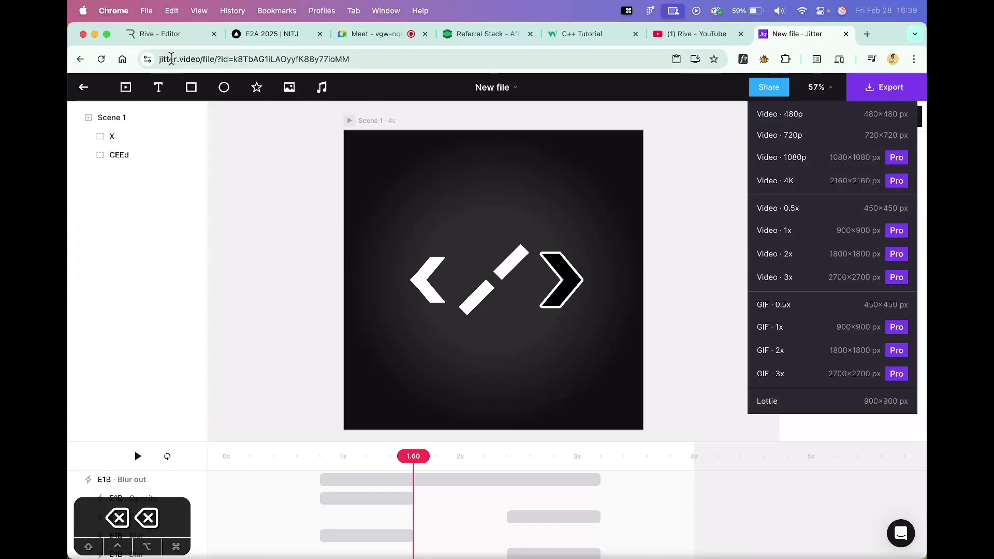
pyautogui.click(496, 127)
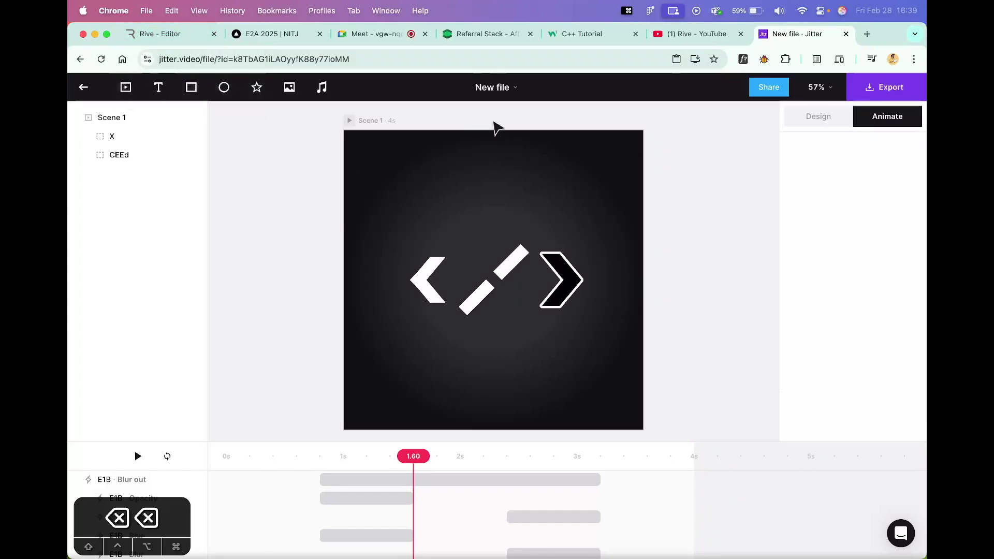
pyautogui.click(884, 91)
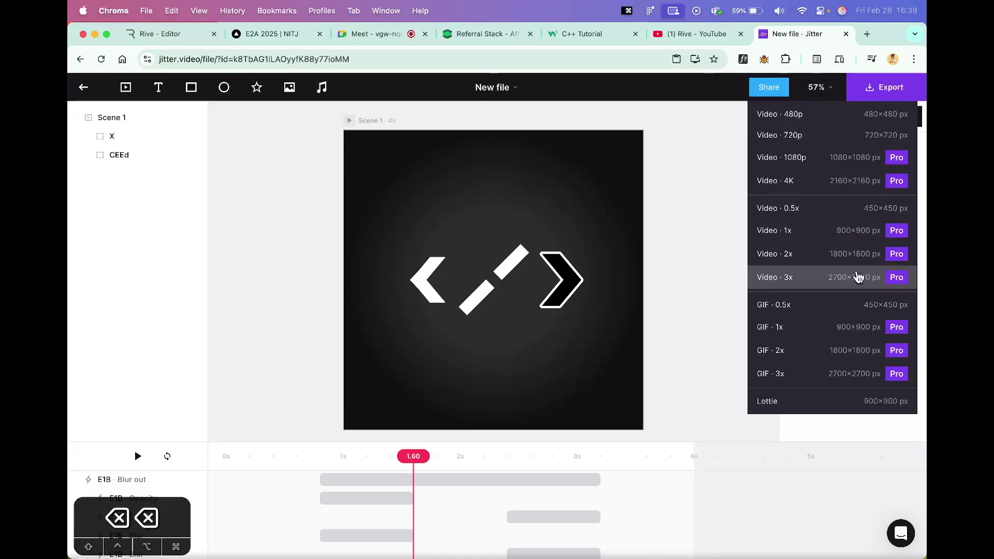
pyautogui.click(700, 275)
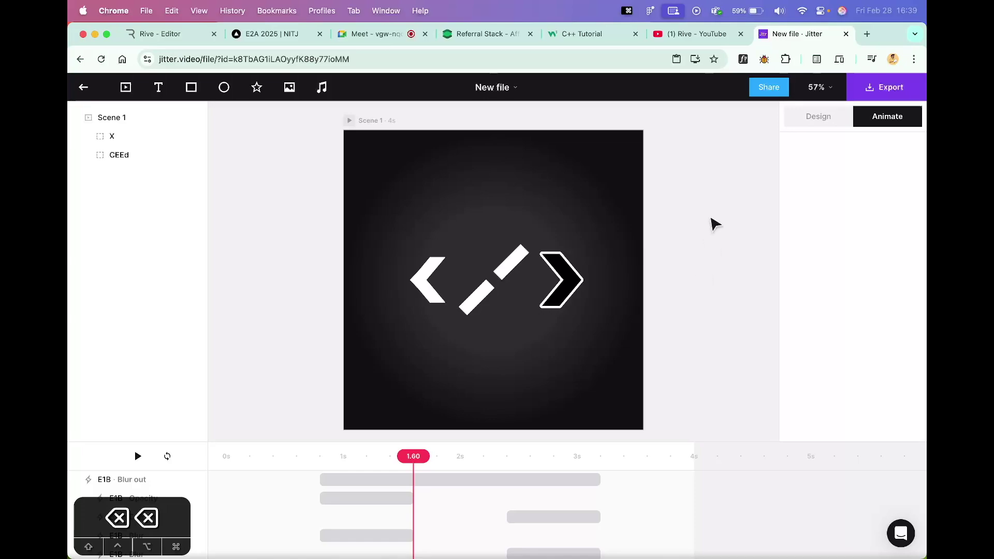
pyautogui.scroll(-1, 715, 224)
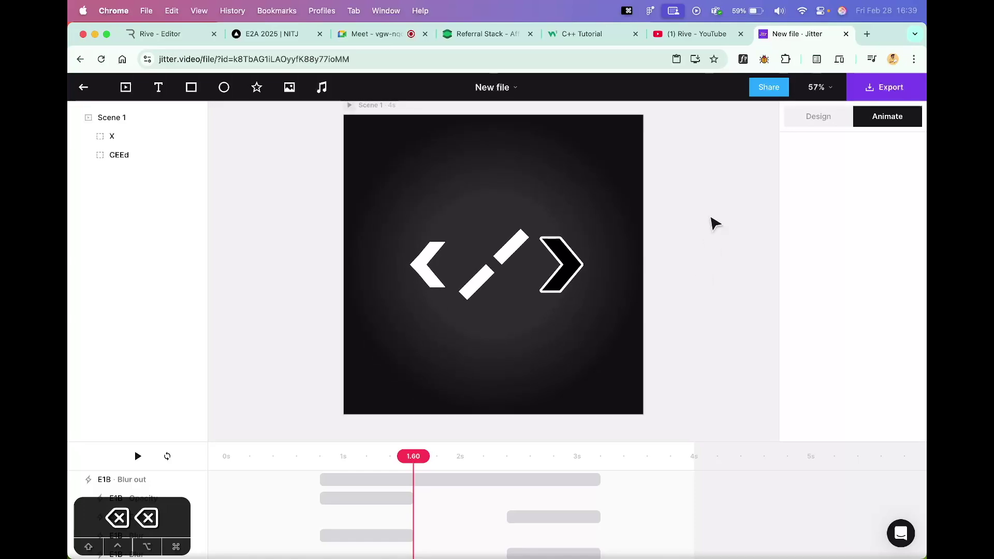
pyautogui.click(885, 87)
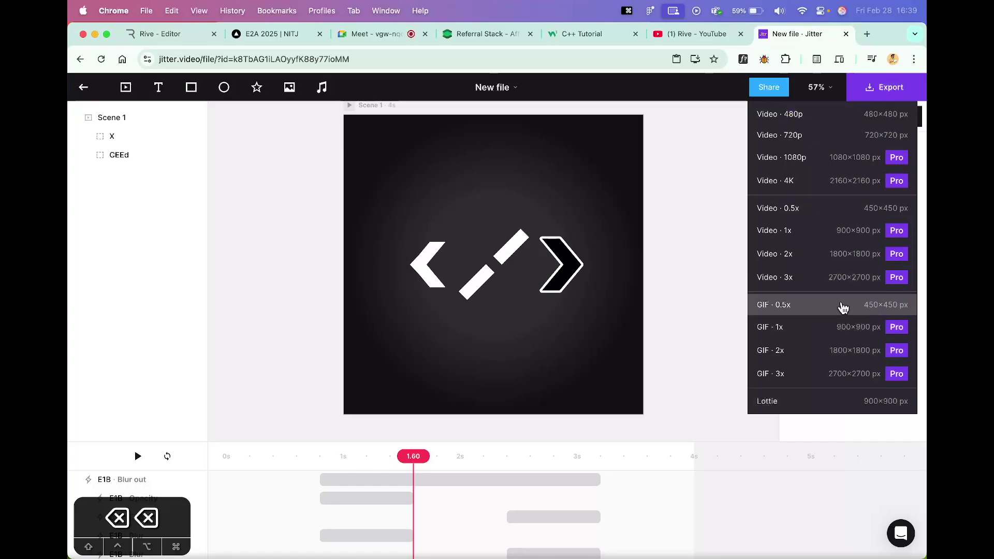
pyautogui.click(694, 231)
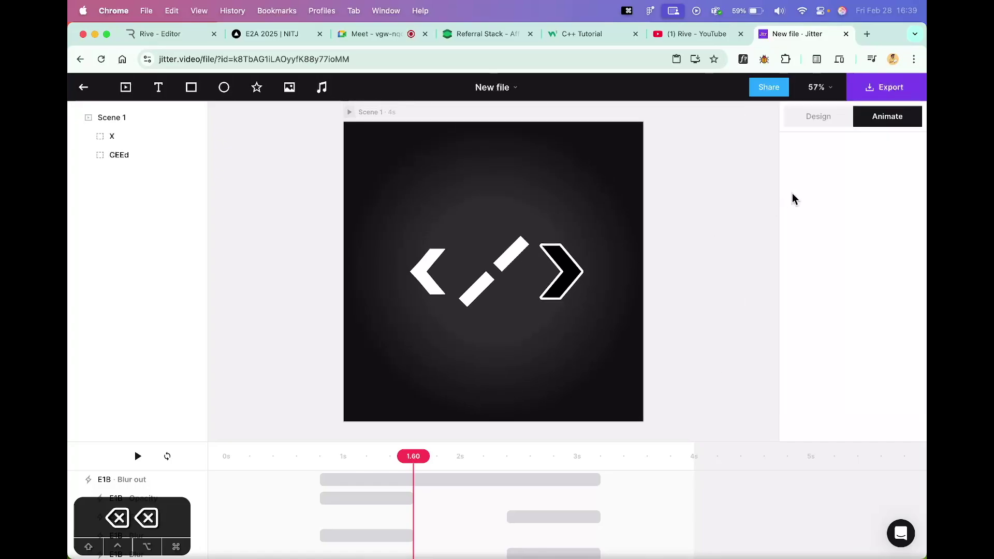
pyautogui.click(889, 94)
pyautogui.click(656, 211)
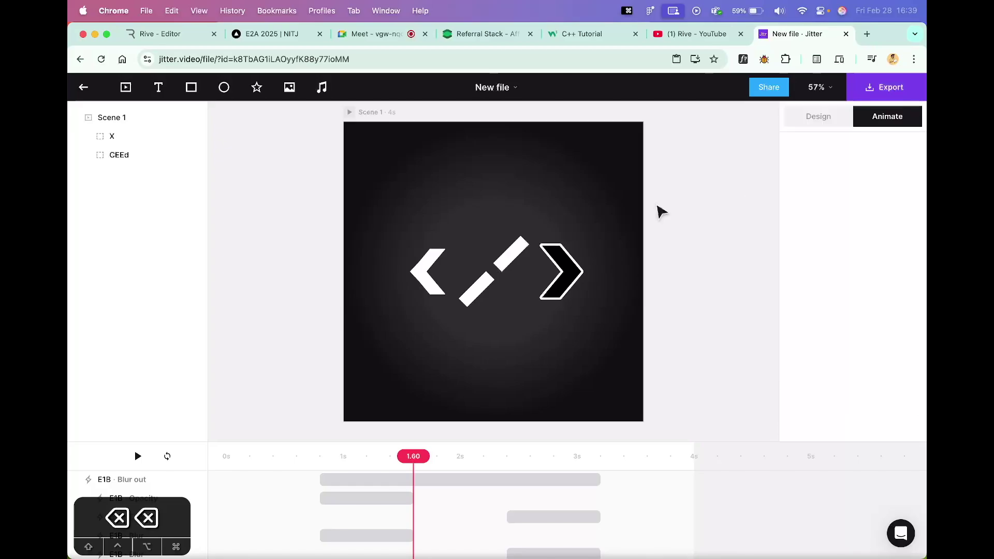
# Revisit the AI Powered animation on the ReferralStack website, and check Jitter's export formats again
pyautogui.click(489, 36)
pyautogui.scroll(1, 644, 342)
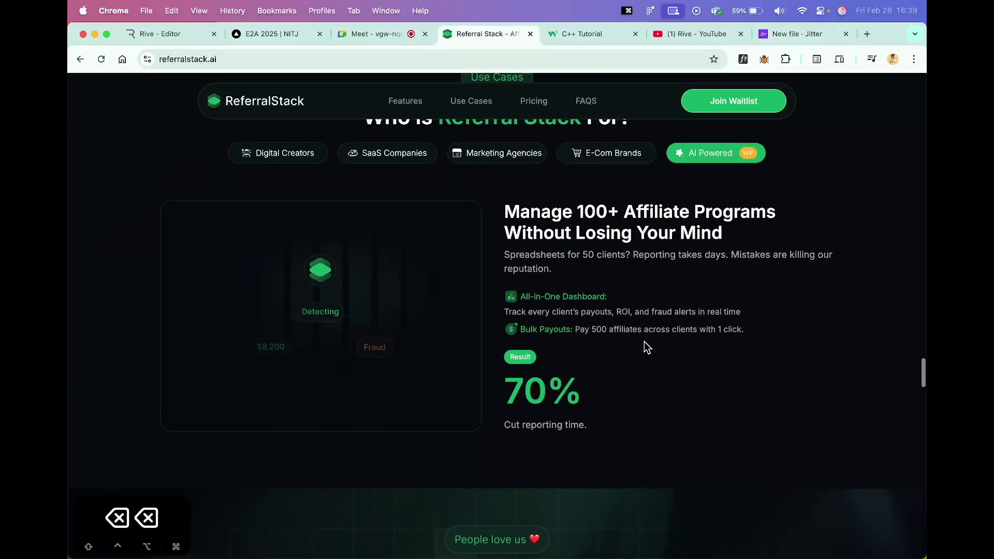
pyautogui.click(778, 41)
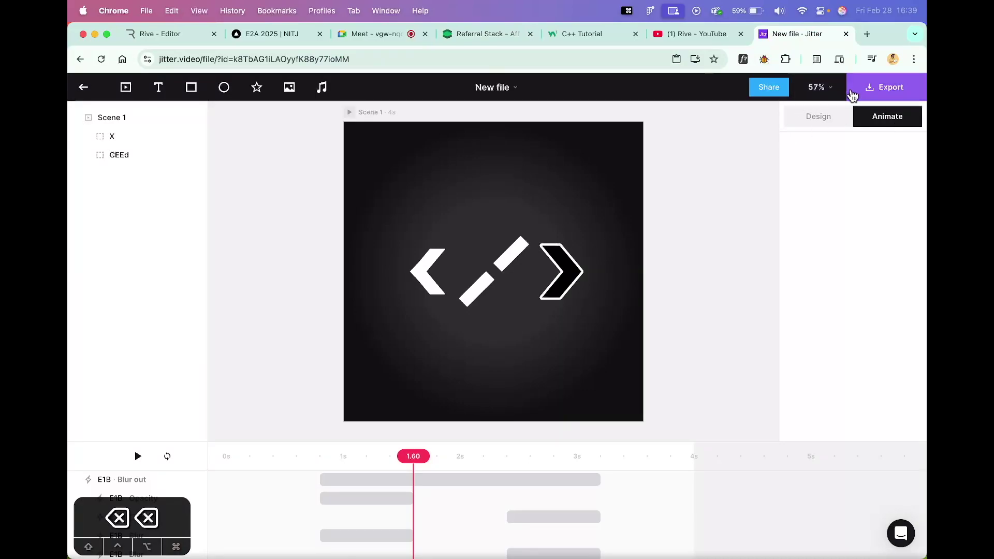
pyautogui.click(880, 88)
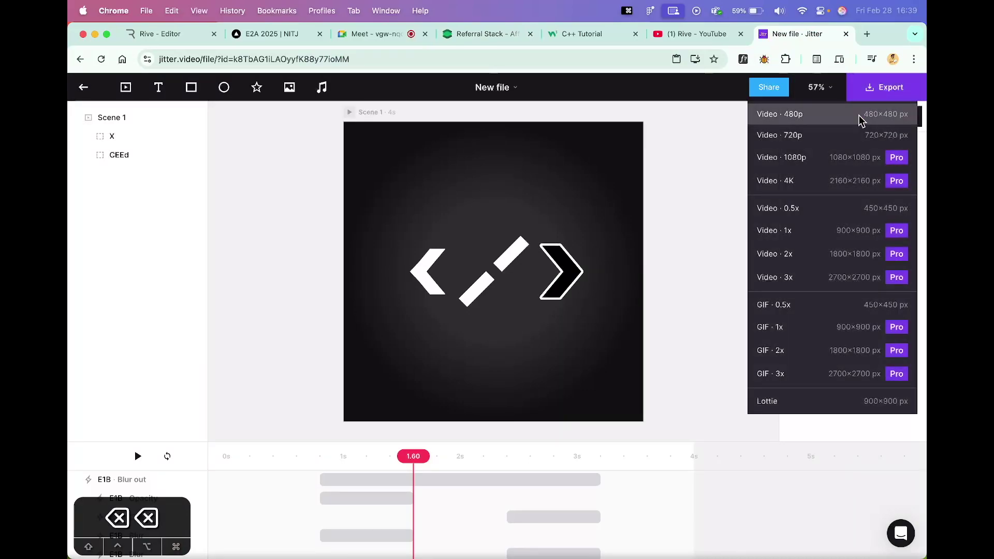
pyautogui.click(667, 265)
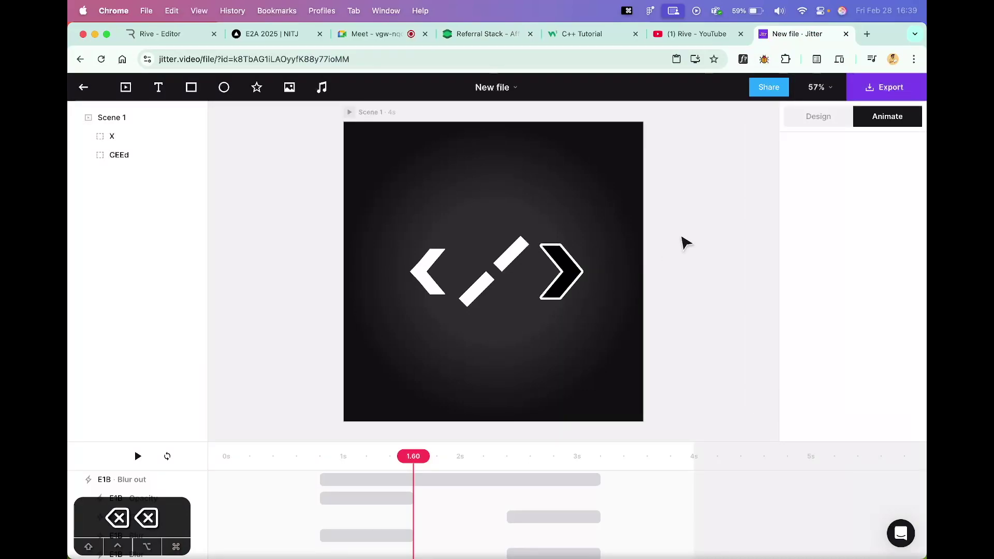
# Move the playhead to the start of the timeline and play the Scene 1 animation
pyautogui.scroll(-2, 668, 272)
pyautogui.scroll(3, 668, 273)
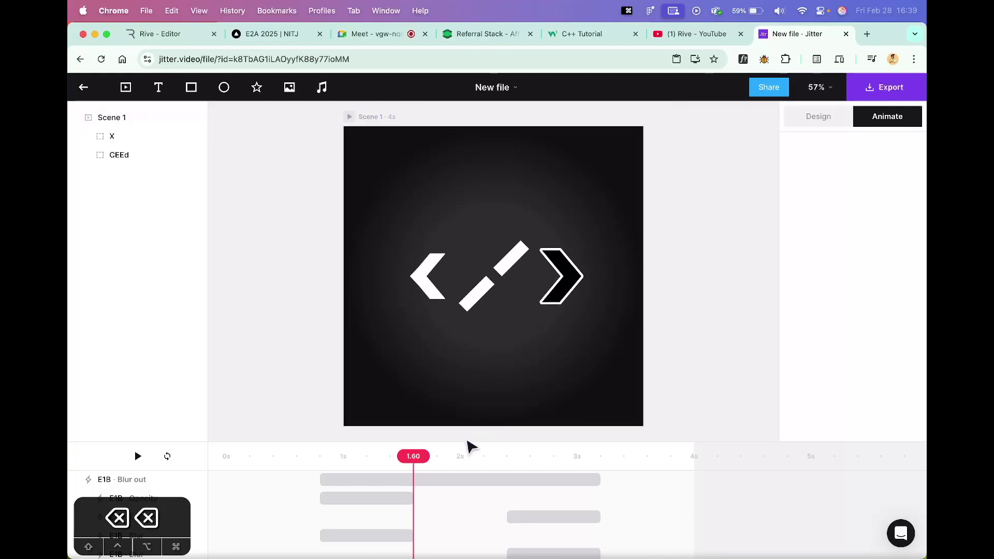
pyautogui.moveTo(413, 461); pyautogui.dragTo(191, 458)
pyautogui.click(138, 456)
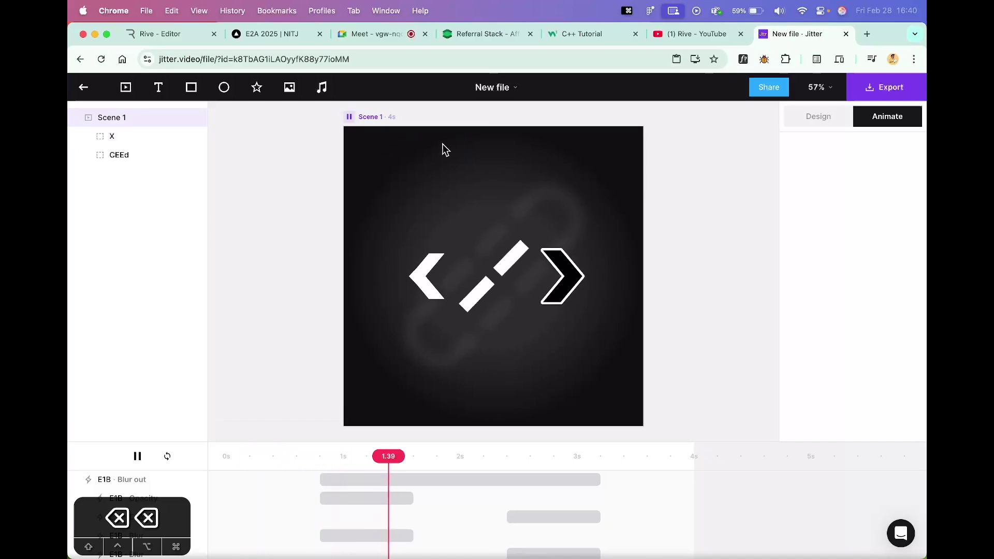
# Switch to the Google Meet call and check the in-call messages for questions
pyautogui.click(390, 35)
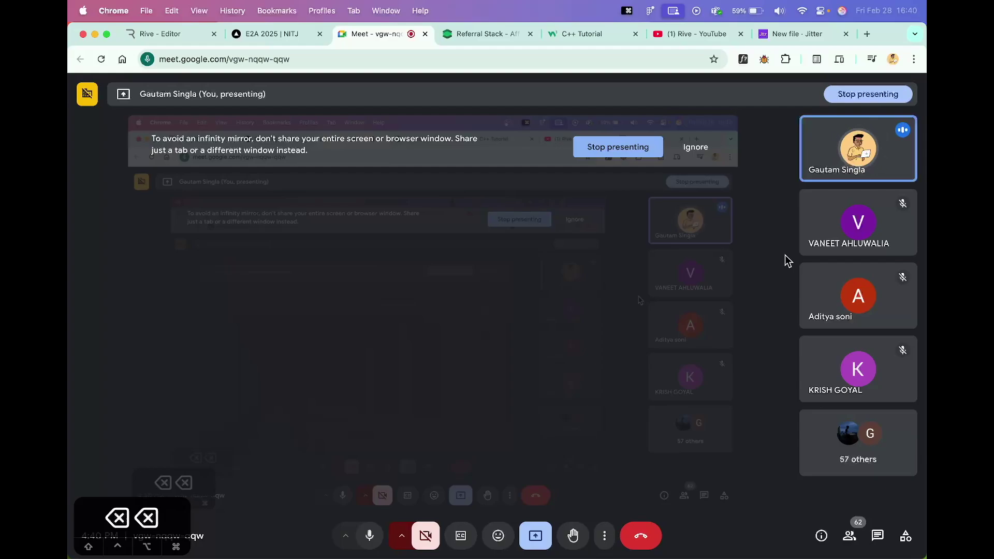
pyautogui.click(880, 537)
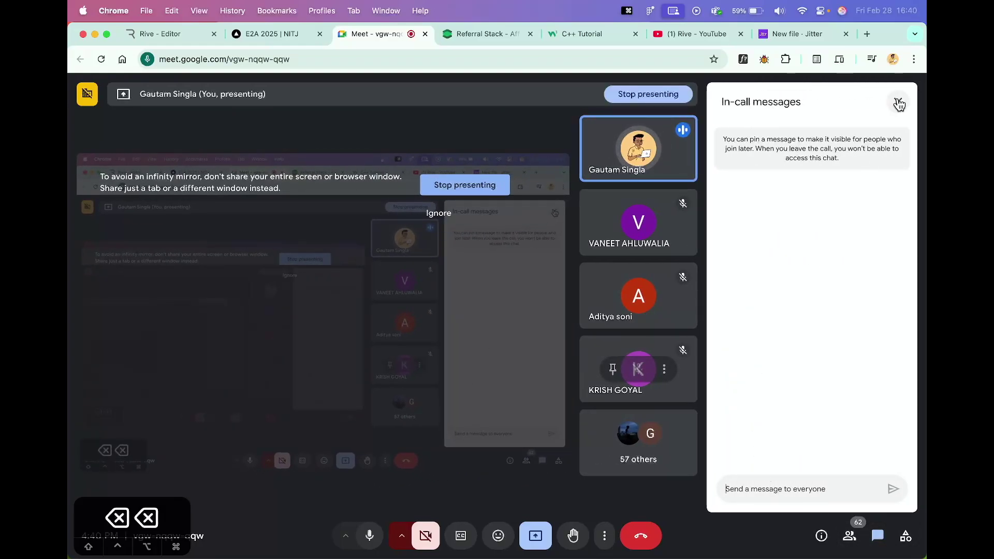
pyautogui.click(898, 104)
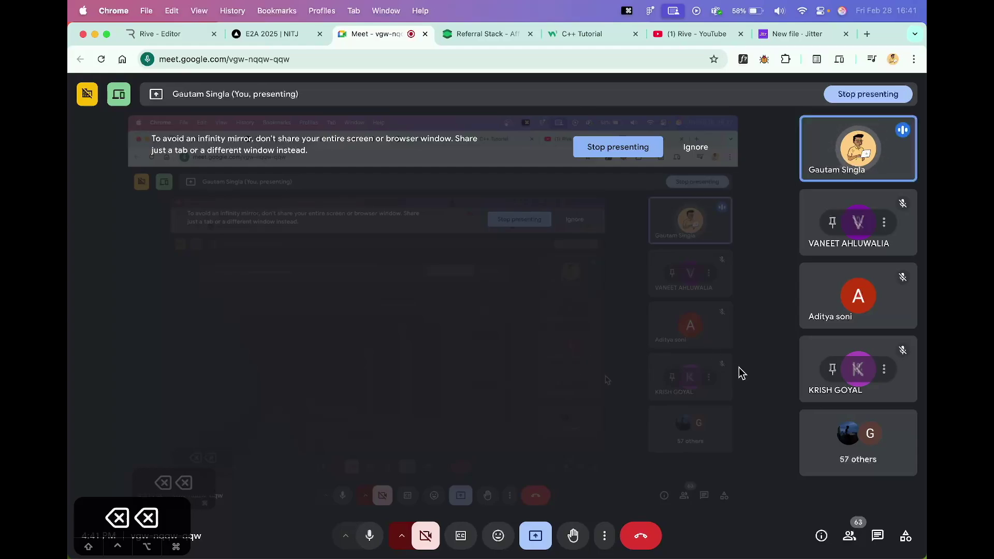
# Reopen the in-call messages and read the participants' feedback and questions
pyautogui.click(877, 535)
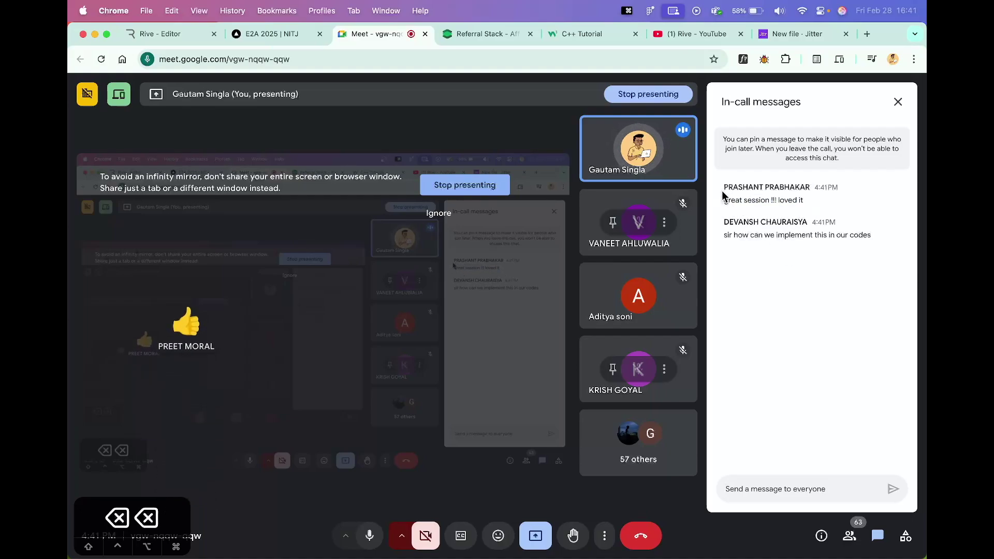
pyautogui.moveTo(725, 198); pyautogui.dragTo(780, 201)
pyautogui.moveTo(779, 235); pyautogui.dragTo(759, 266)
pyautogui.click(751, 278)
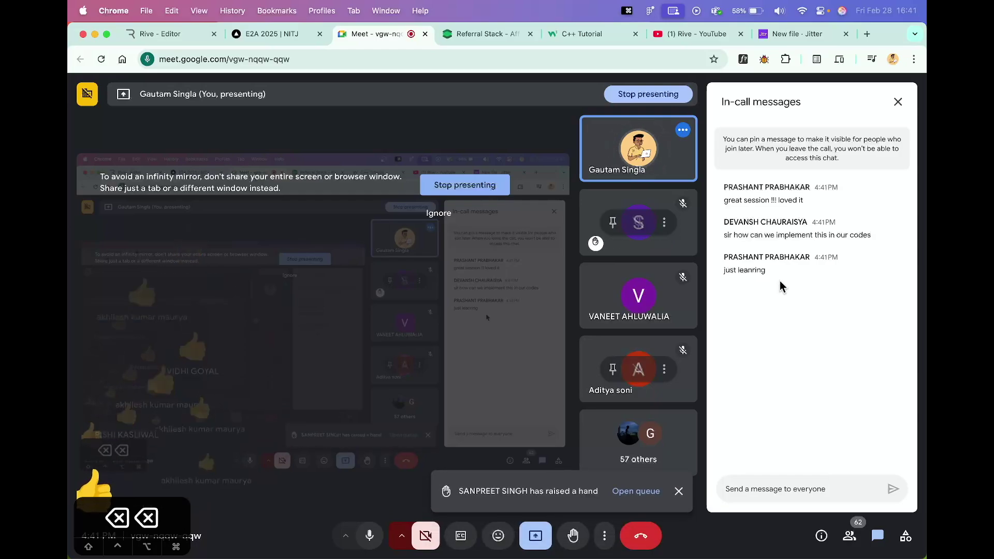
pyautogui.moveTo(779, 282); pyautogui.dragTo(764, 244)
pyautogui.click(768, 310)
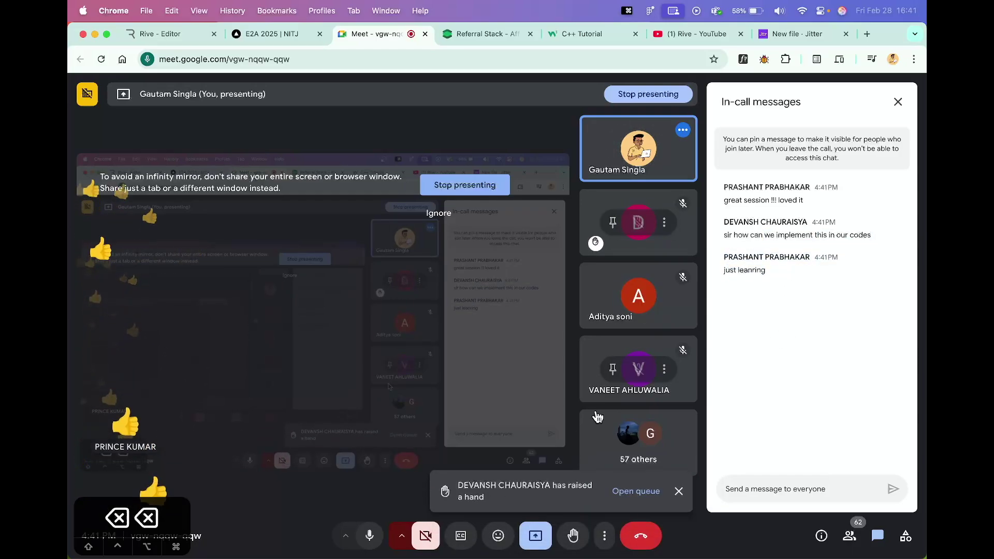
# Dismiss the raised-hand notification, reread the chat and close the in-call messages
pyautogui.click(679, 491)
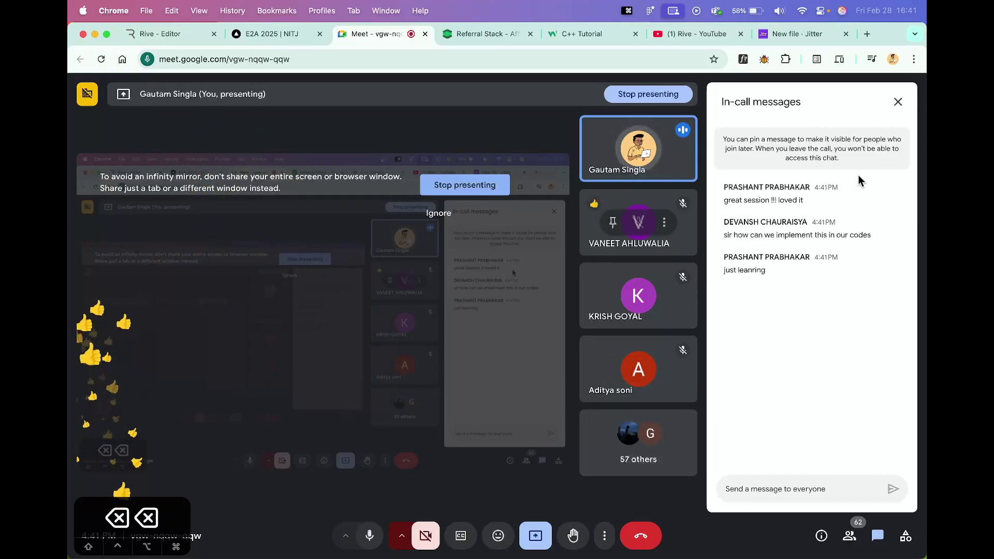
pyautogui.moveTo(803, 284); pyautogui.dragTo(803, 223)
pyautogui.click(800, 299)
pyautogui.click(897, 102)
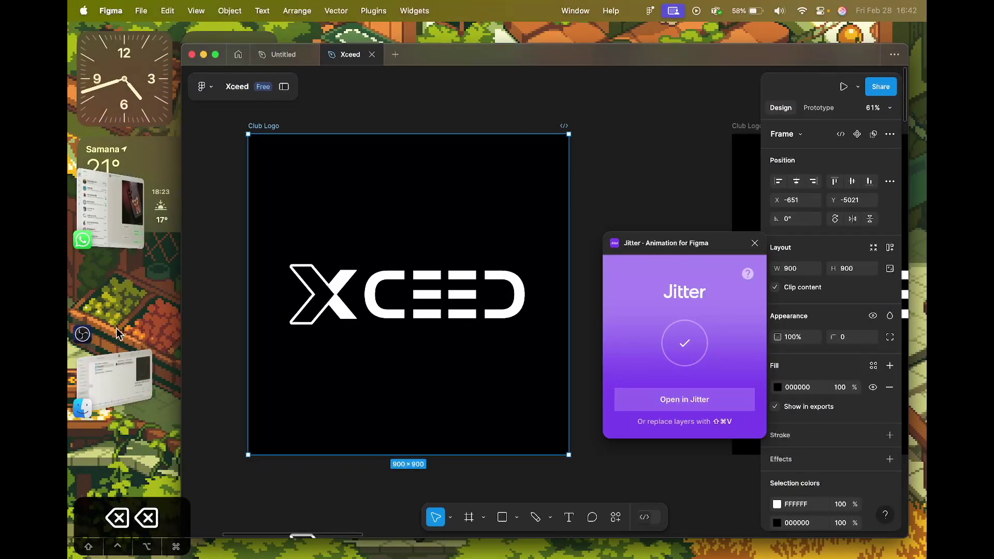
# Switch to Finder and preview Chemistry Matters-07.svg in the Downloads folder
pyautogui.click(115, 379)
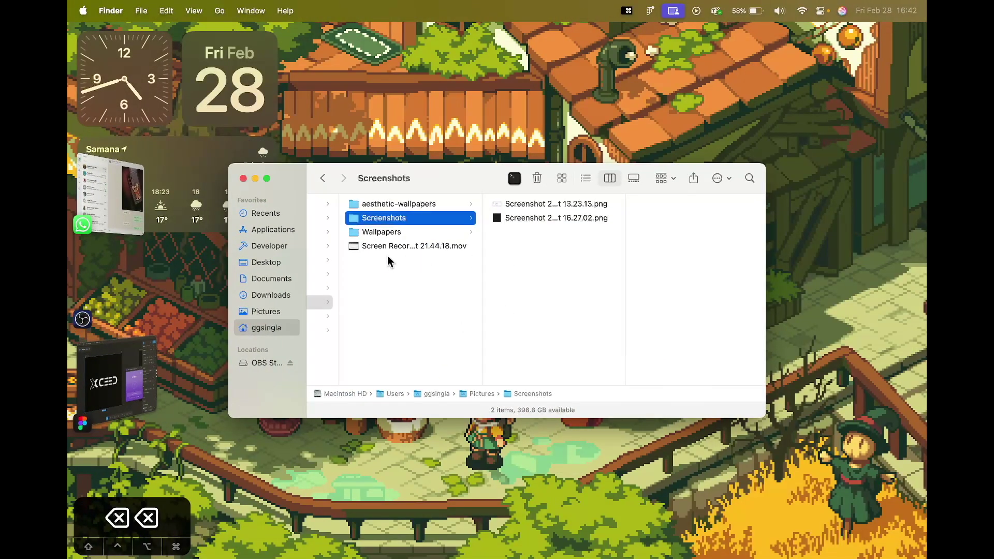
pyautogui.hscroll(-3, 395, 282)
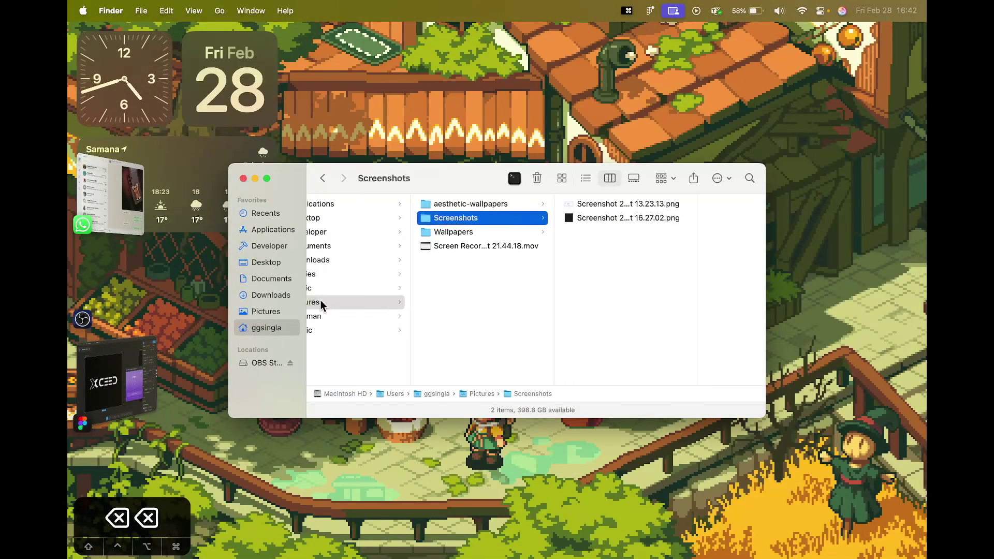
pyautogui.click(265, 294)
pyautogui.click(397, 246)
pyautogui.scroll(1, 574, 286)
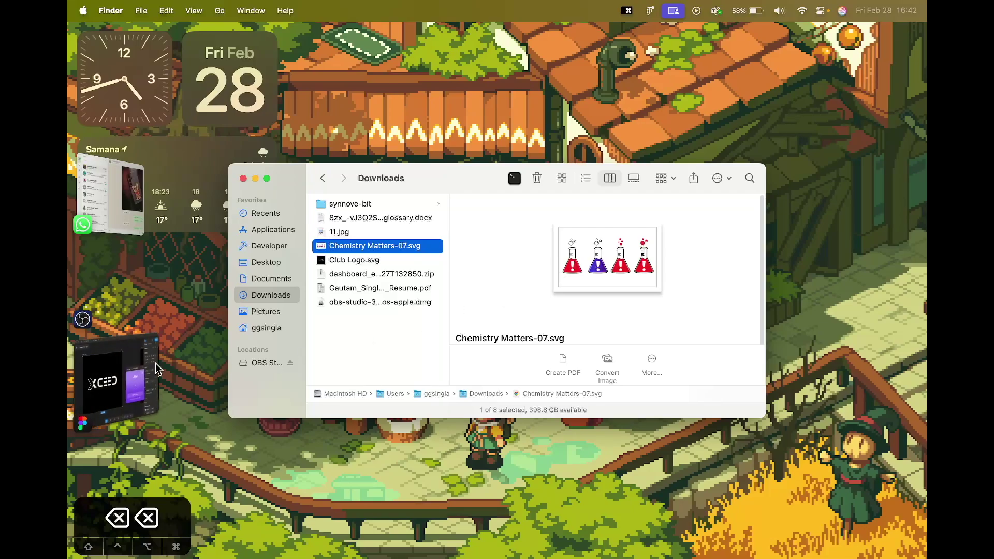
# Switch to the Untitled file in Figma and examine the four flasks in the Chemistry Matters-07 1 frame
pyautogui.click(134, 374)
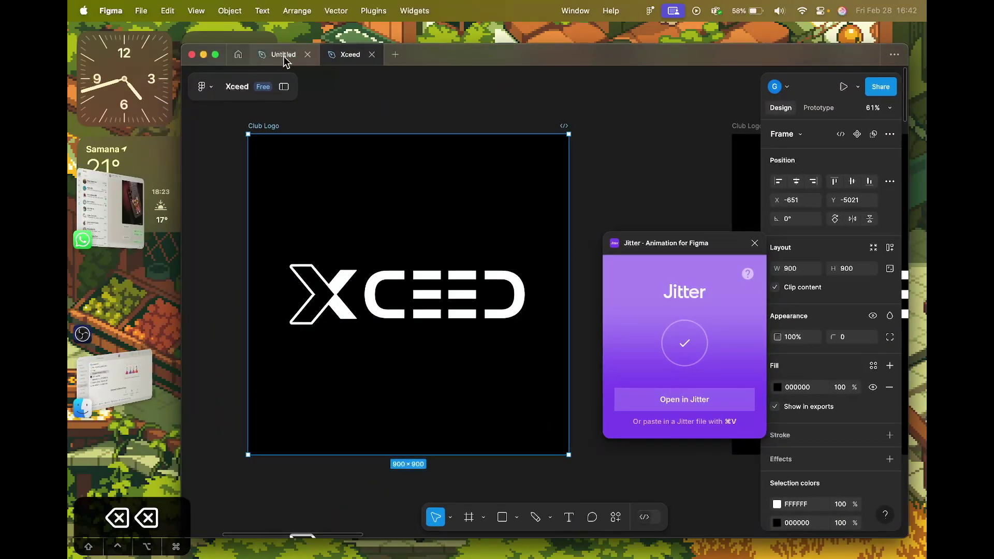
pyautogui.click(284, 55)
pyautogui.hscroll(3, 546, 246)
pyautogui.scroll(-2, 546, 246)
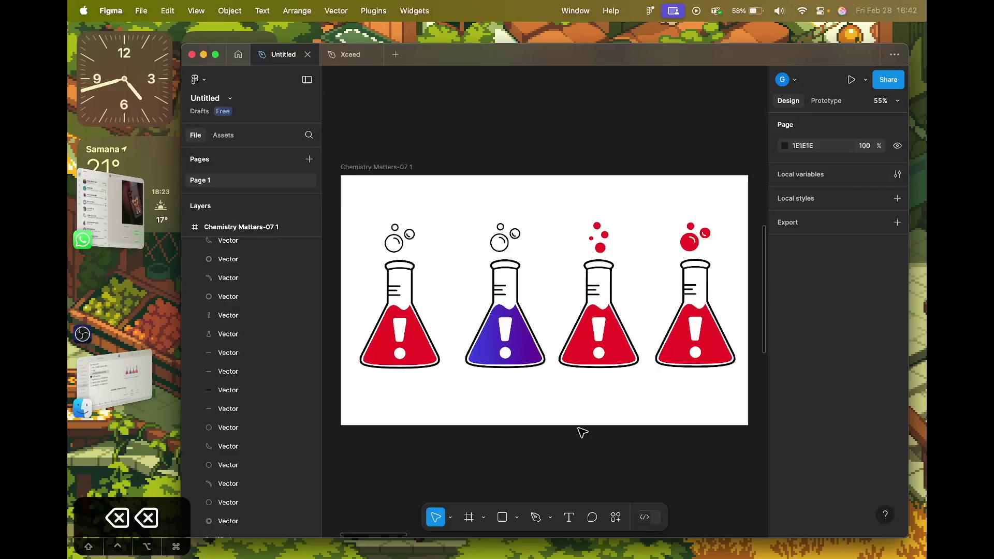
pyautogui.scroll(-2, 597, 418)
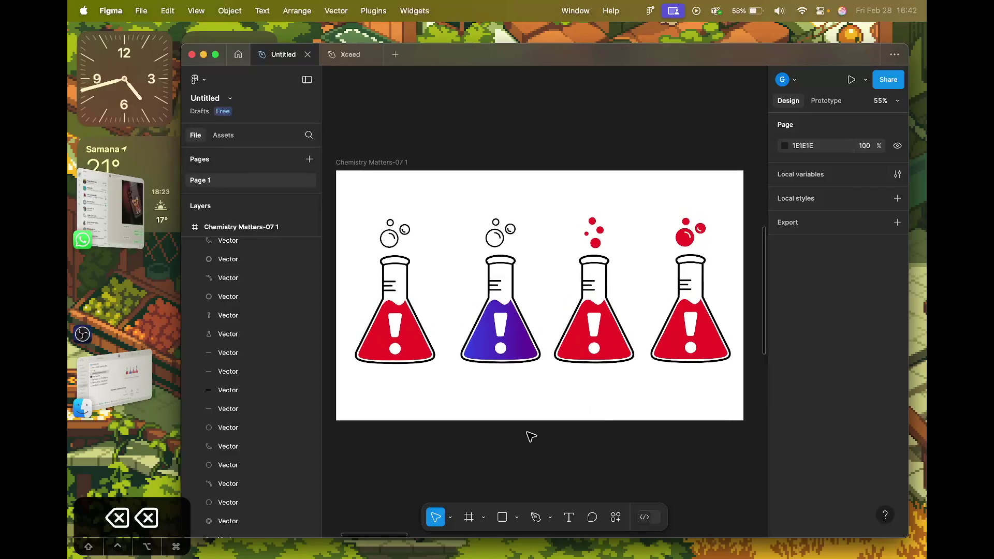
pyautogui.click(396, 163)
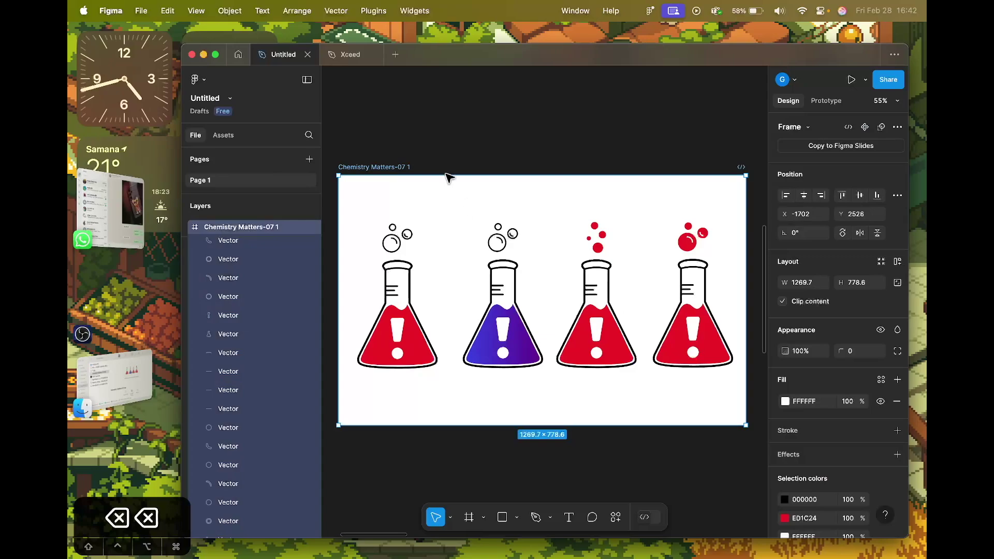
pyautogui.click(448, 167)
pyautogui.click(399, 169)
pyautogui.click(425, 159)
# Return to Chrome and open the GitHub dashboard in a new tab
pyautogui.hotkey('ctrl', 'Right')
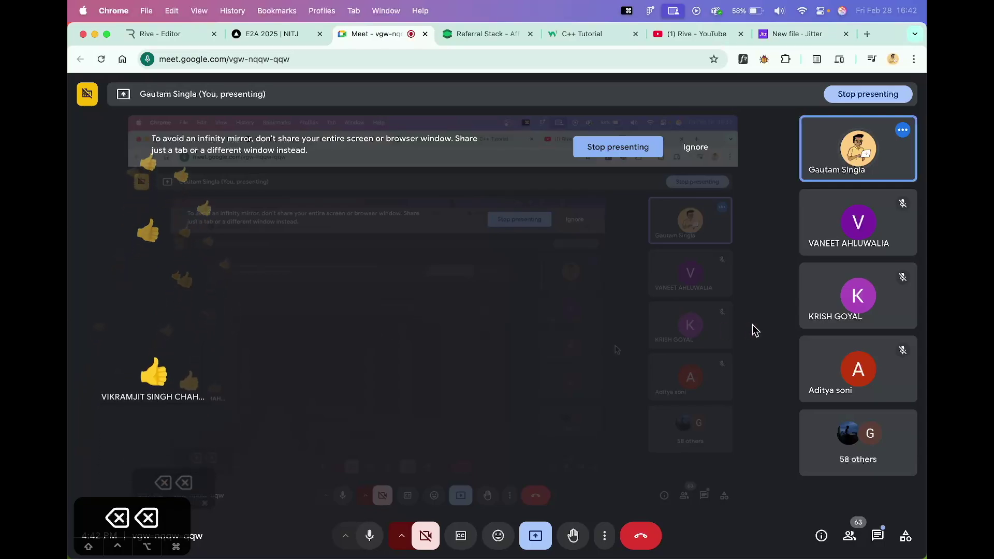
pyautogui.press('super+t')
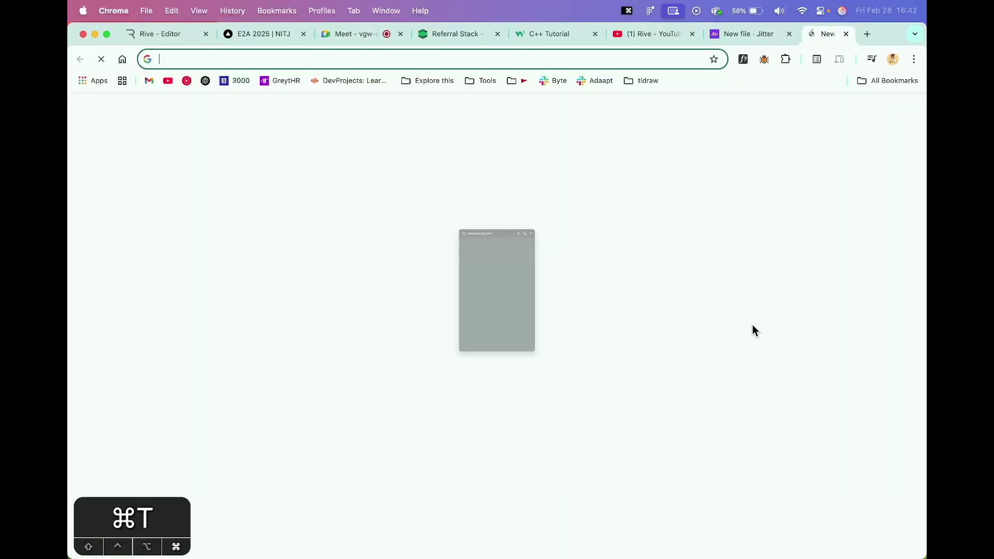
pyautogui.write('githu')
pyautogui.press('Return')
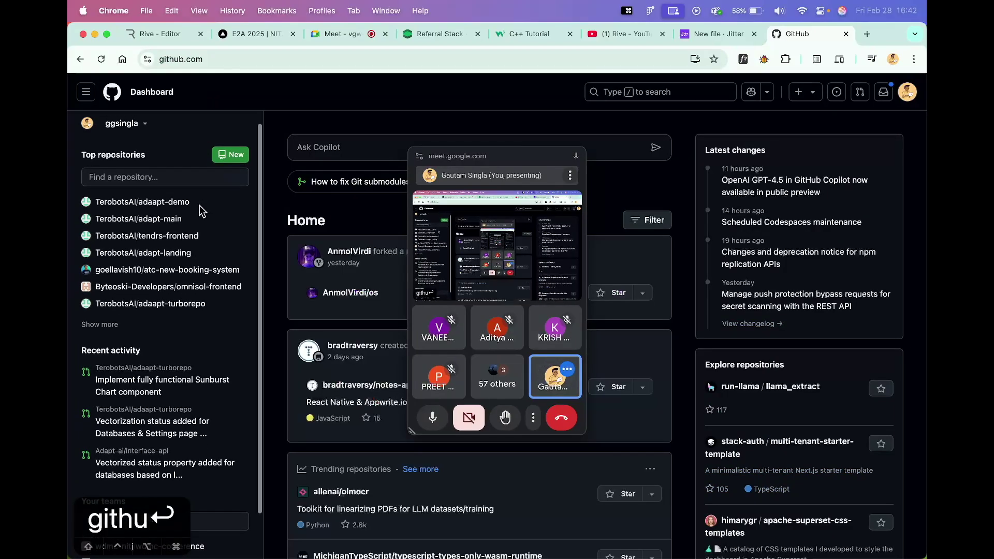
# Start a new issue in the TerobotsAI/adaapt-demo repository and move the floating meeting window out of the way
pyautogui.click(813, 94)
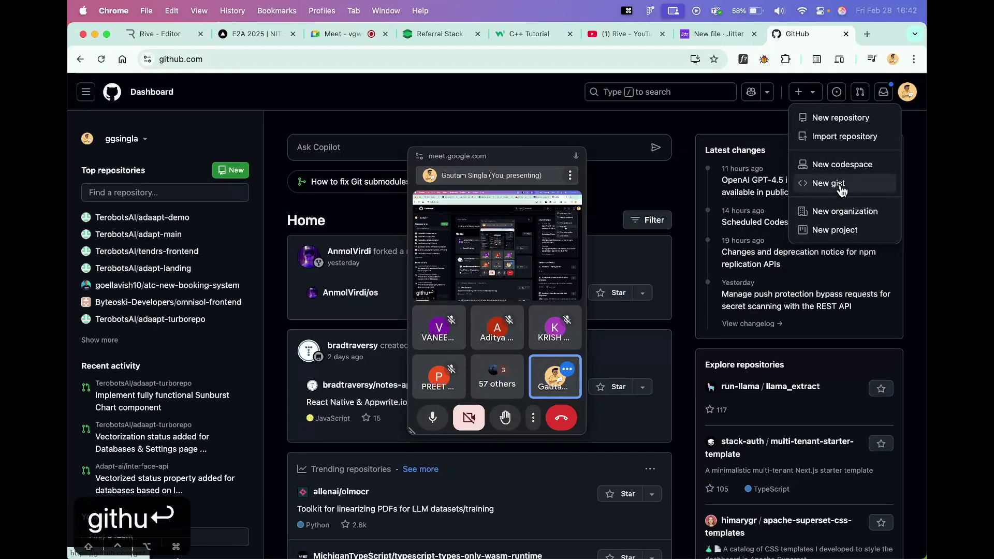
pyautogui.click(160, 218)
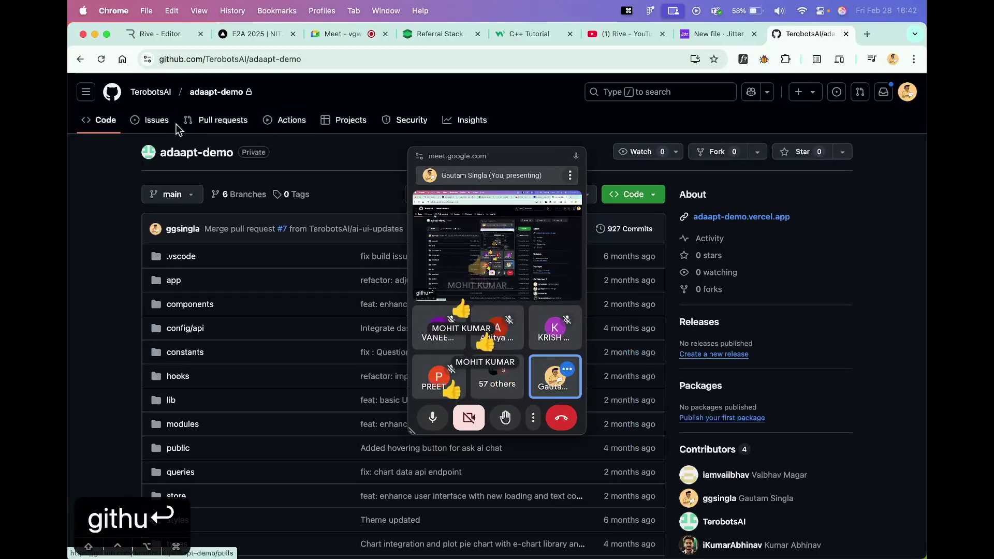
pyautogui.click(156, 120)
pyautogui.moveTo(491, 153); pyautogui.dragTo(323, 156)
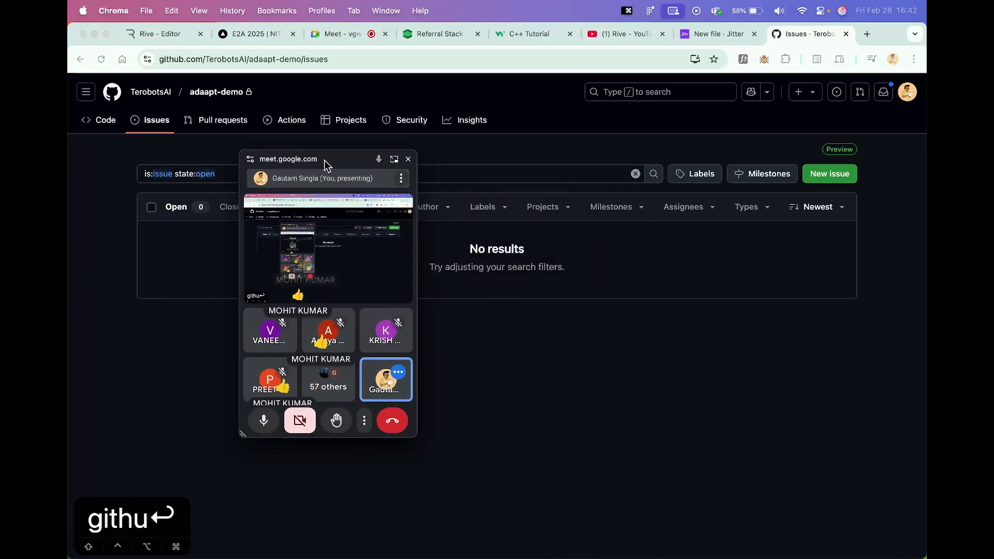
pyautogui.click(822, 184)
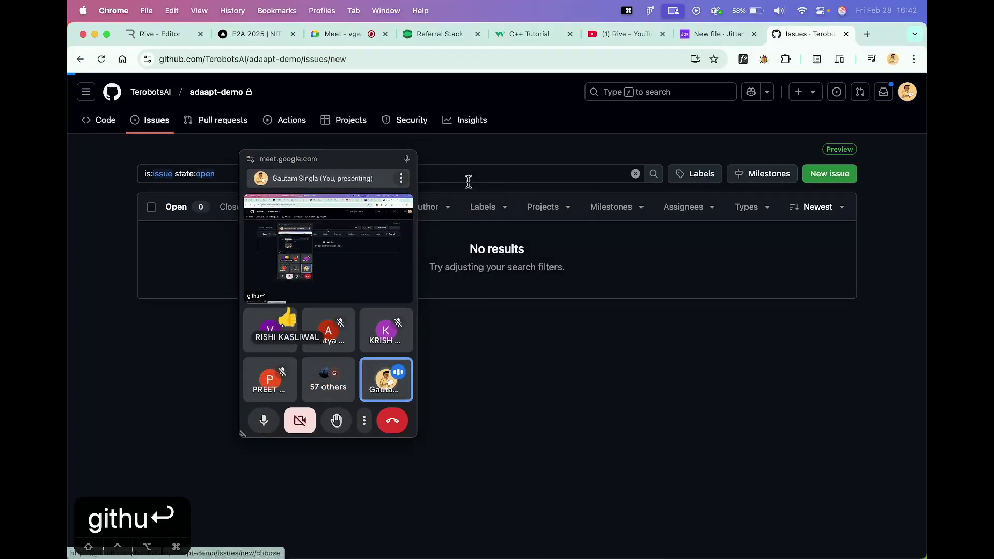
pyautogui.moveTo(311, 160); pyautogui.dragTo(590, 164)
pyautogui.click(688, 164)
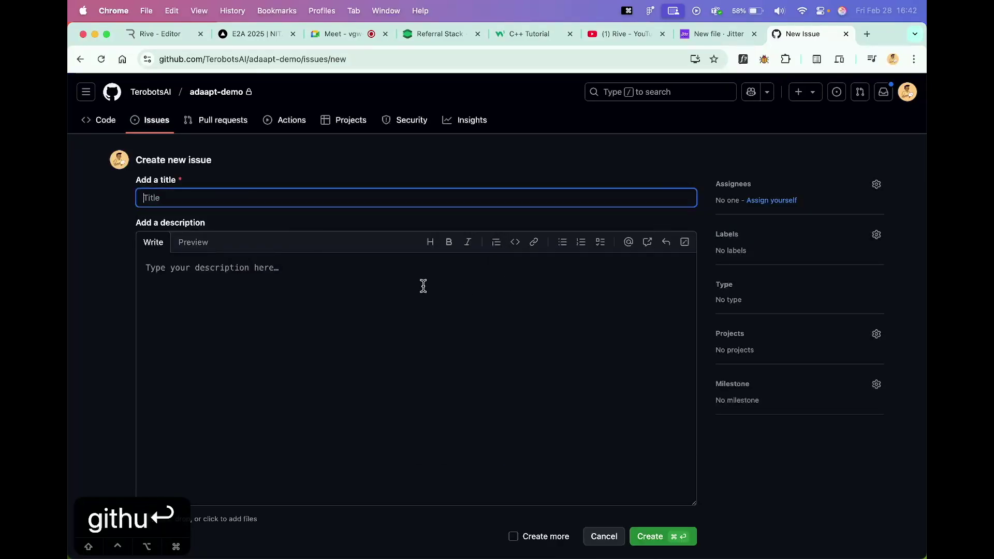
# Upload Chemistry Matters-07.svg from Finder's Downloads folder into the new issue's description in Chrome
pyautogui.click(273, 311)
pyautogui.scroll(-2, 322, 308)
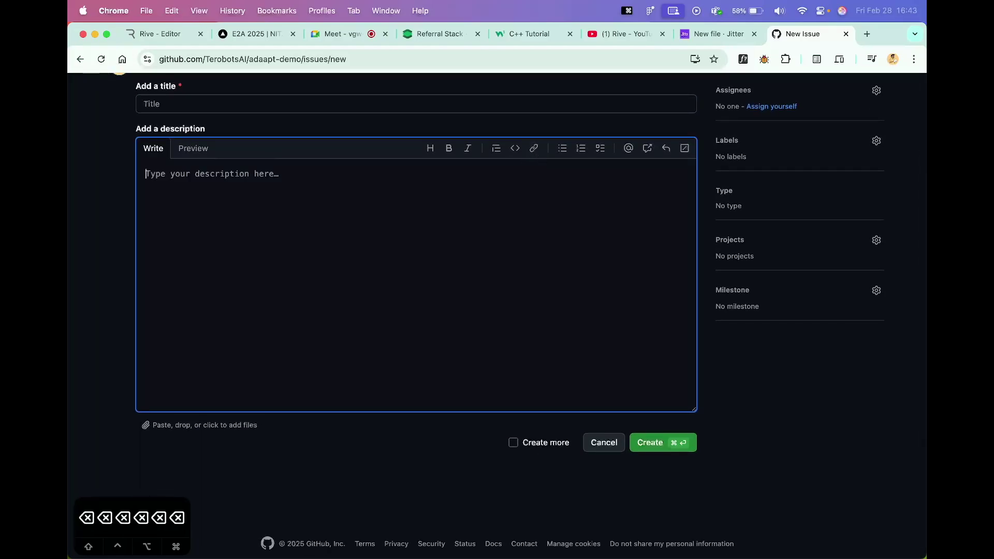
pyautogui.hotkey('ctrl', 'Left')
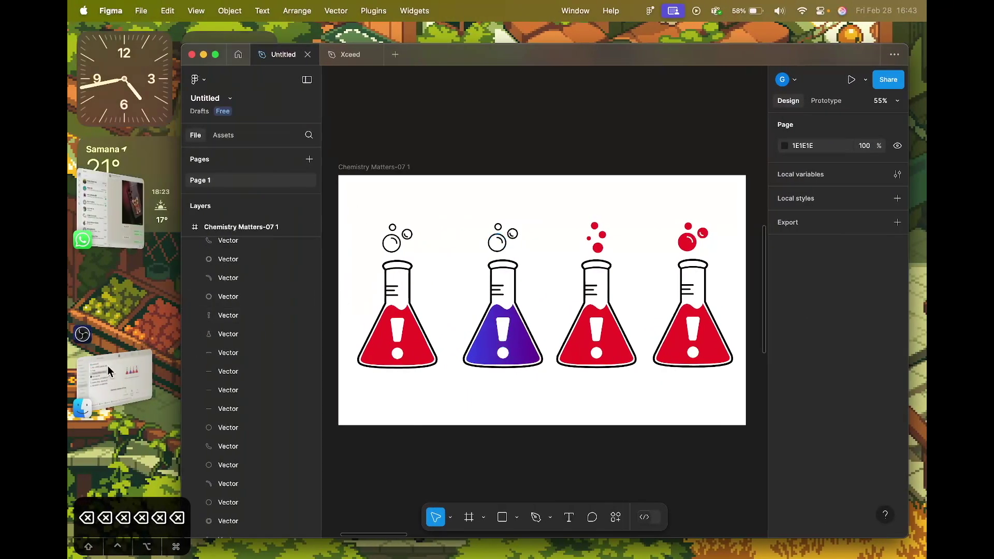
pyautogui.click(106, 366)
pyautogui.moveTo(357, 253); pyautogui.dragTo(424, 308)
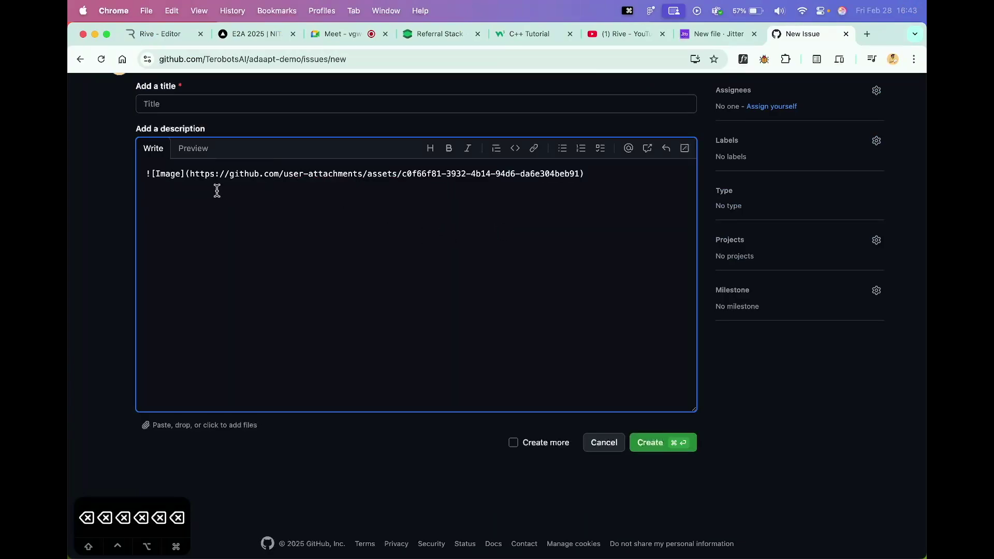
# Copy the uploaded image's URL from the issue description and send it to everyone in the Google Meet chat
pyautogui.moveTo(206, 176); pyautogui.dragTo(556, 175)
pyautogui.press('super+c')
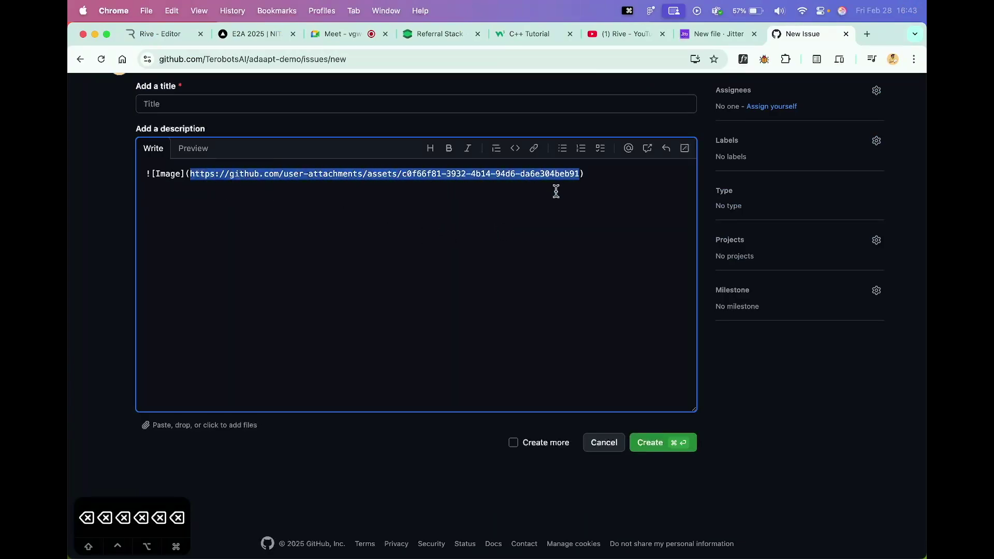
pyautogui.click(520, 244)
pyautogui.scroll(3, 518, 246)
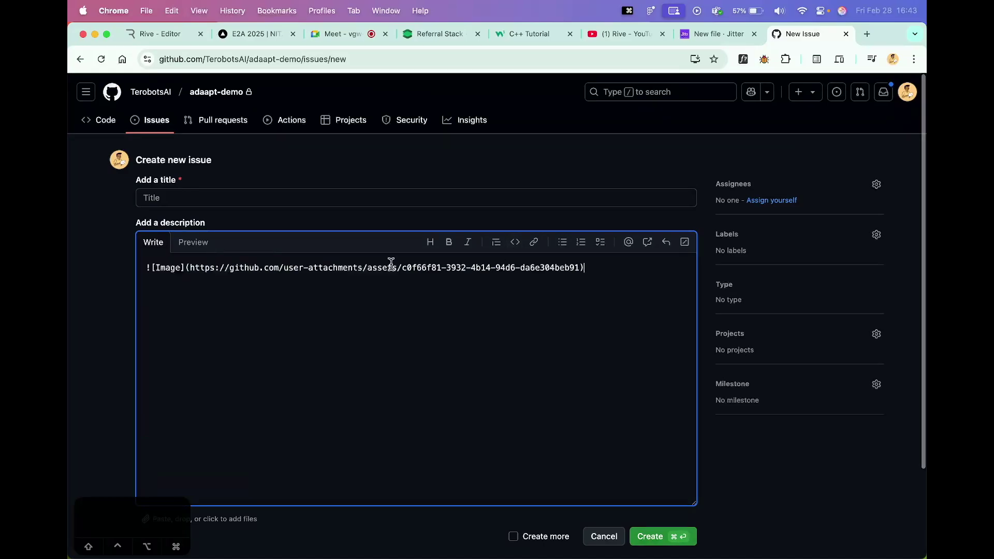
pyautogui.click(340, 33)
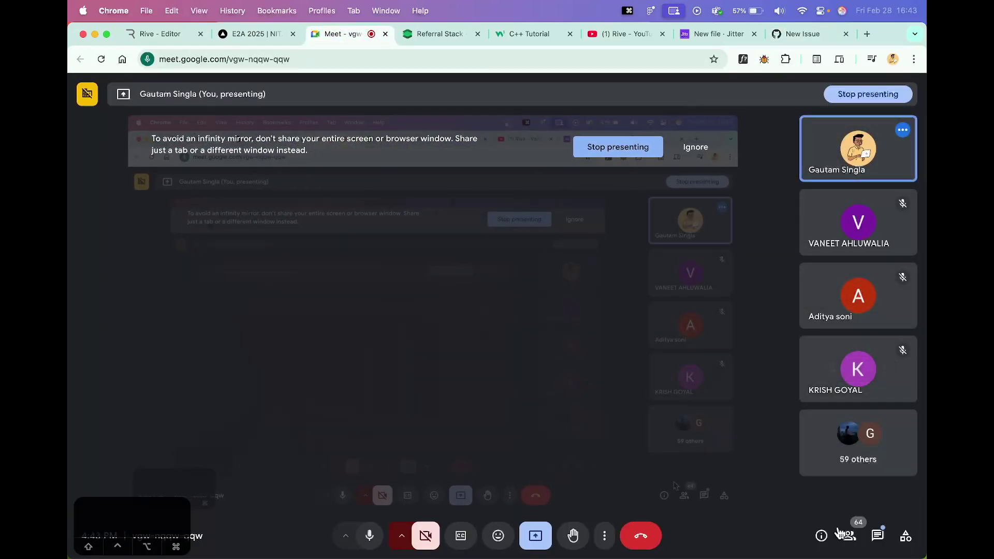
pyautogui.click(878, 535)
pyautogui.press('super+v')
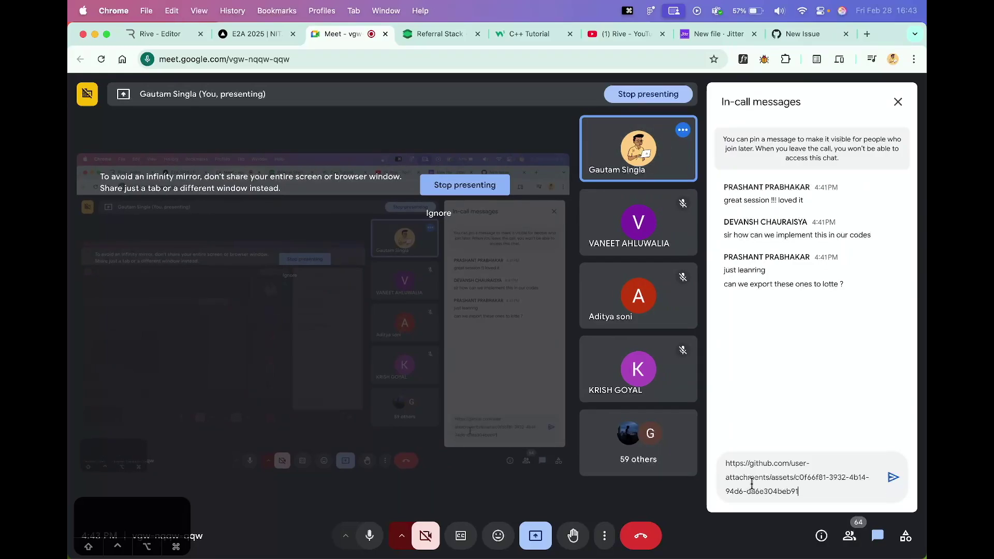
pyautogui.press('Return')
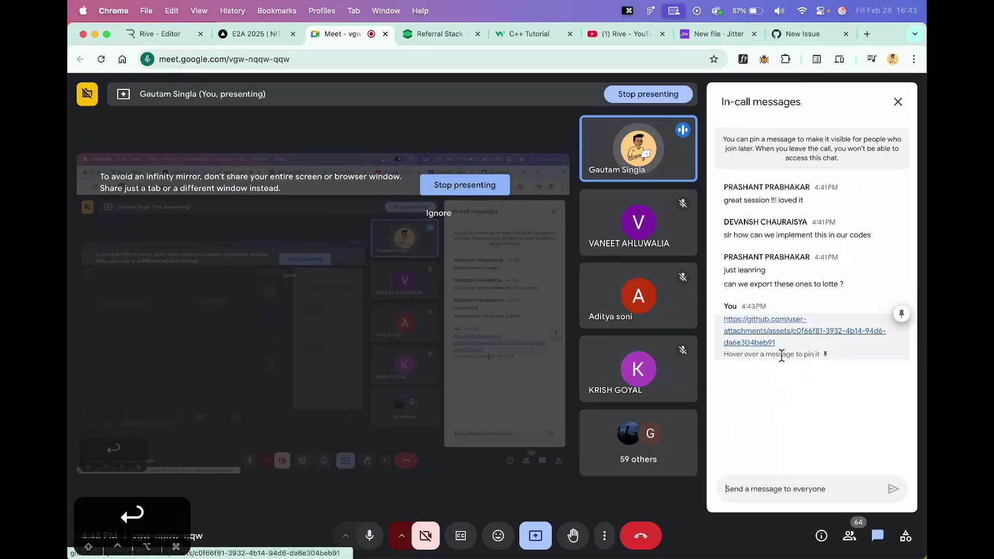
# Check the shared SVG link and its save dialog without saving, and close the image tab and the in-call messages
pyautogui.click(755, 338)
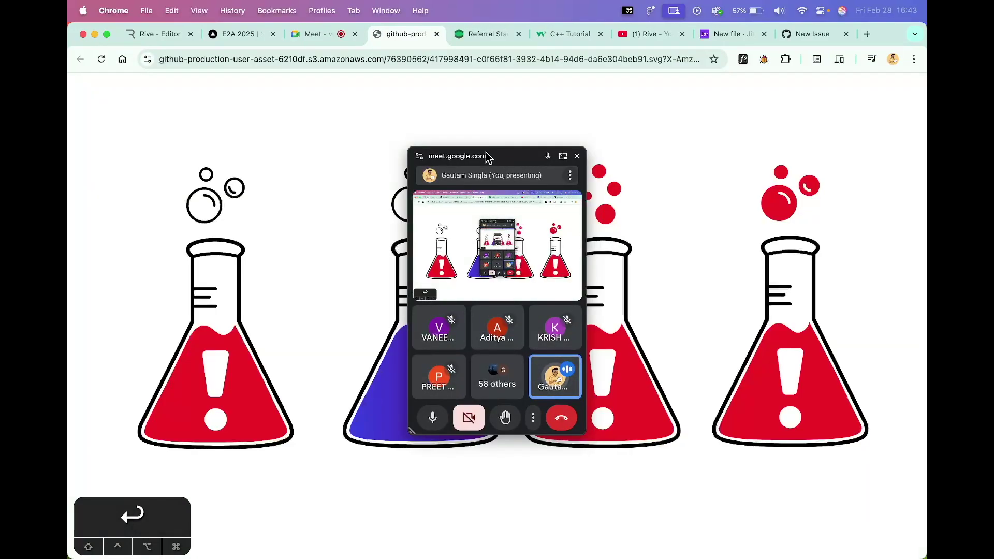
pyautogui.moveTo(470, 156); pyautogui.dragTo(649, 137)
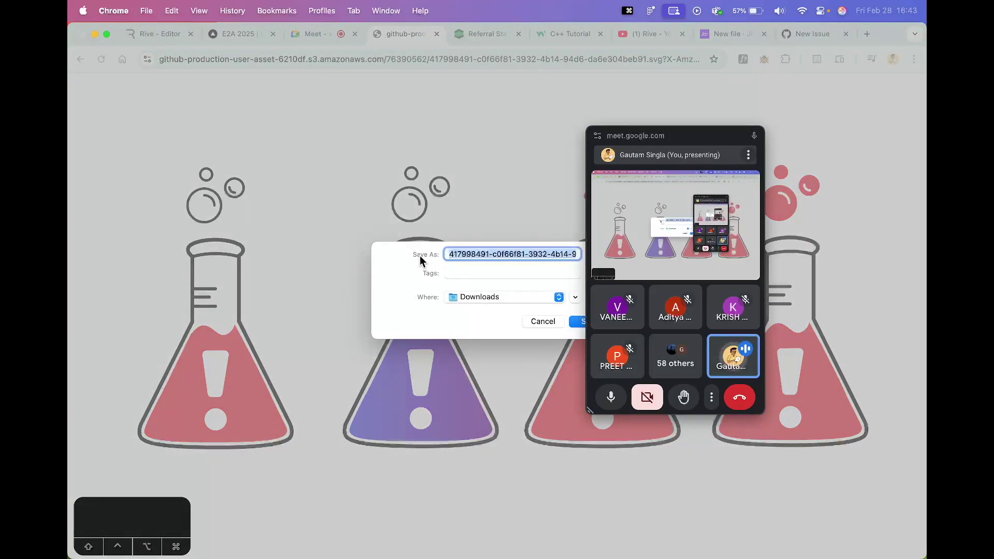
pyautogui.click(542, 321)
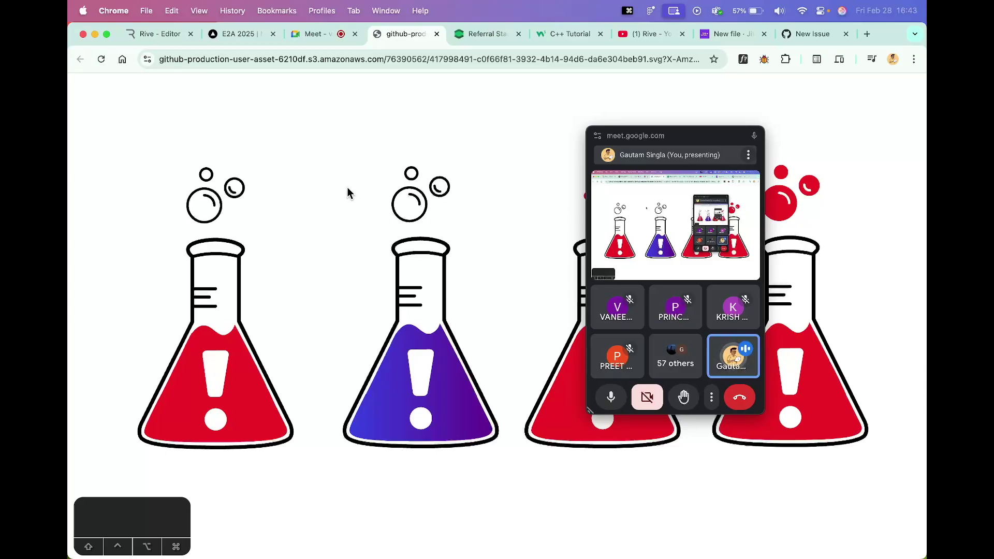
pyautogui.press('super+w')
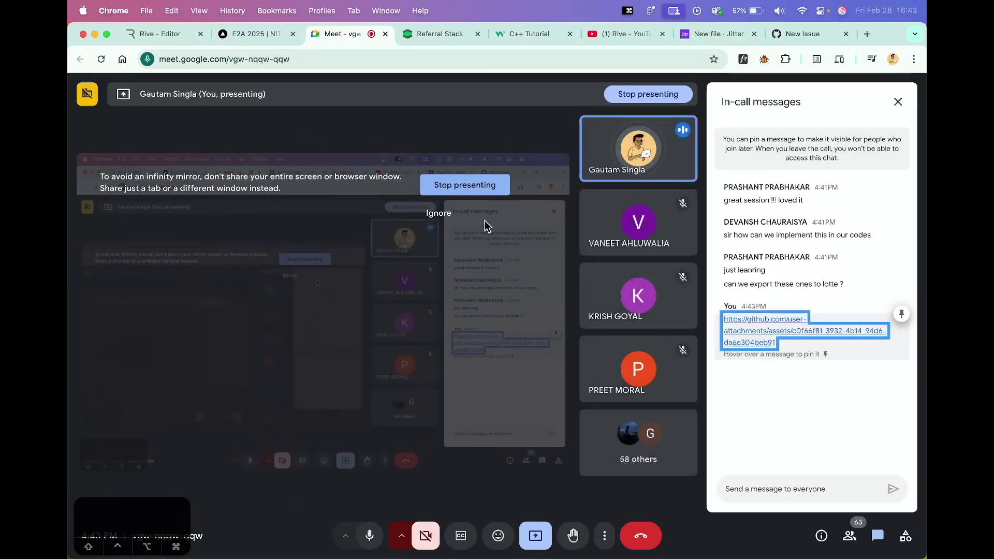
pyautogui.click(897, 101)
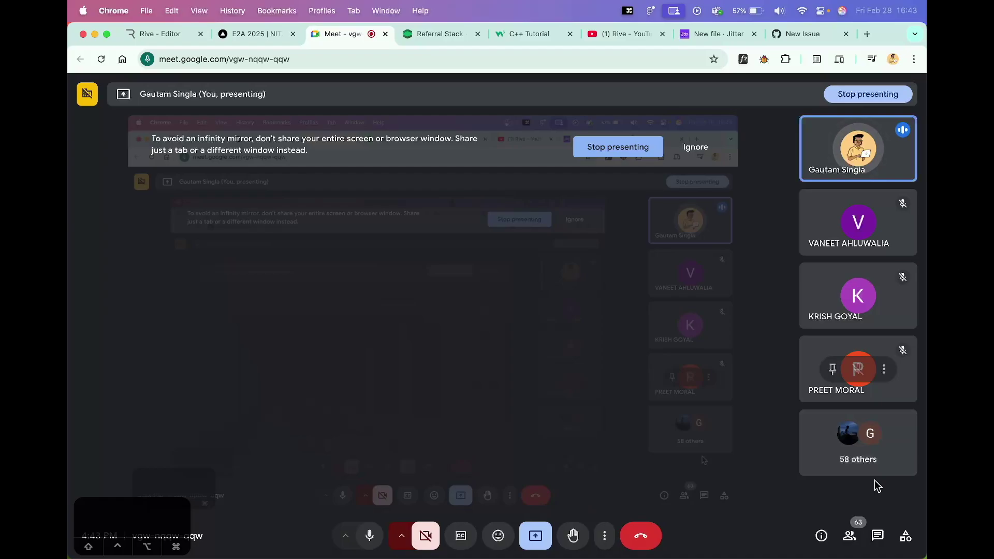
# Look through the list of meeting contributors and close the people list
pyautogui.click(849, 535)
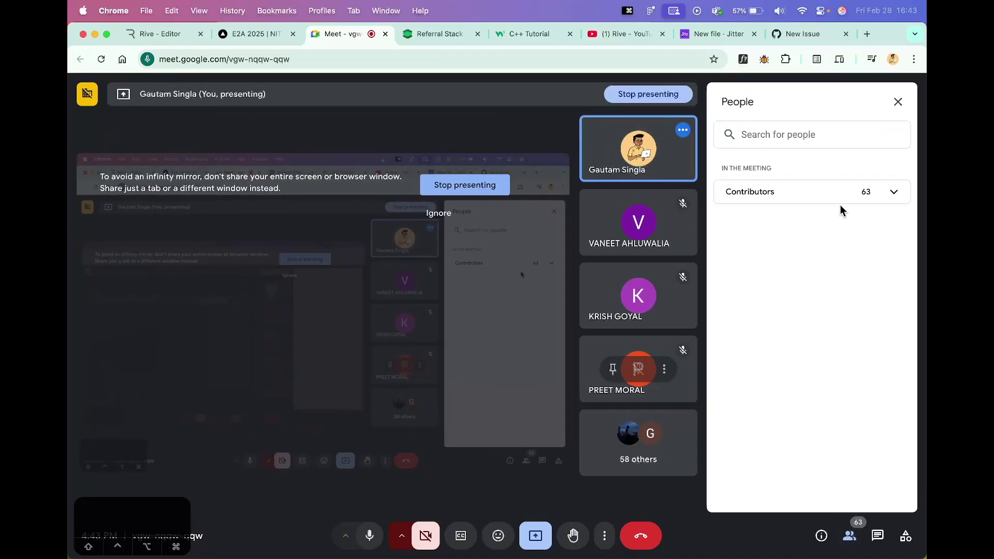
pyautogui.click(839, 201)
pyautogui.scroll(-3, 830, 292)
pyautogui.scroll(-15, 810, 348)
pyautogui.scroll(8, 809, 348)
pyautogui.scroll(8, 809, 348)
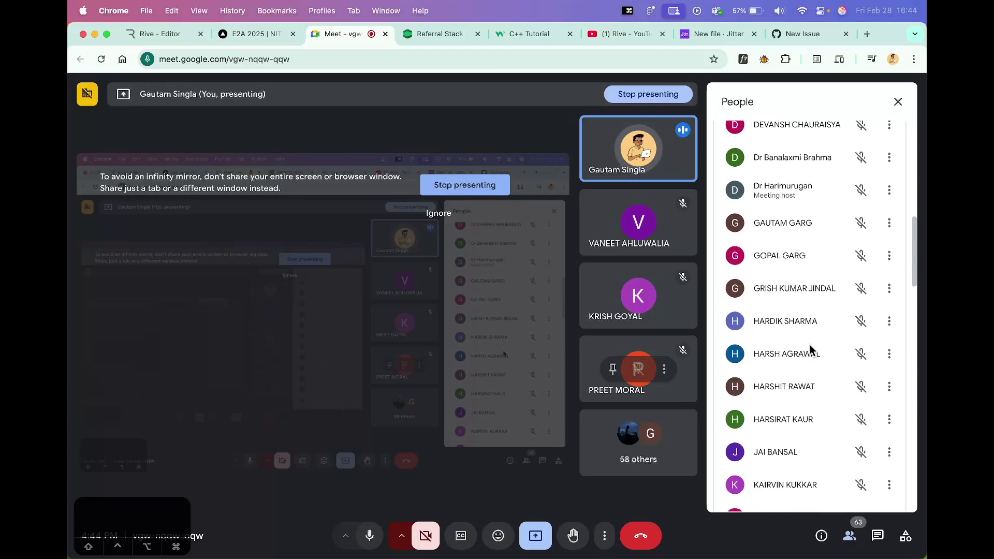
pyautogui.click(898, 103)
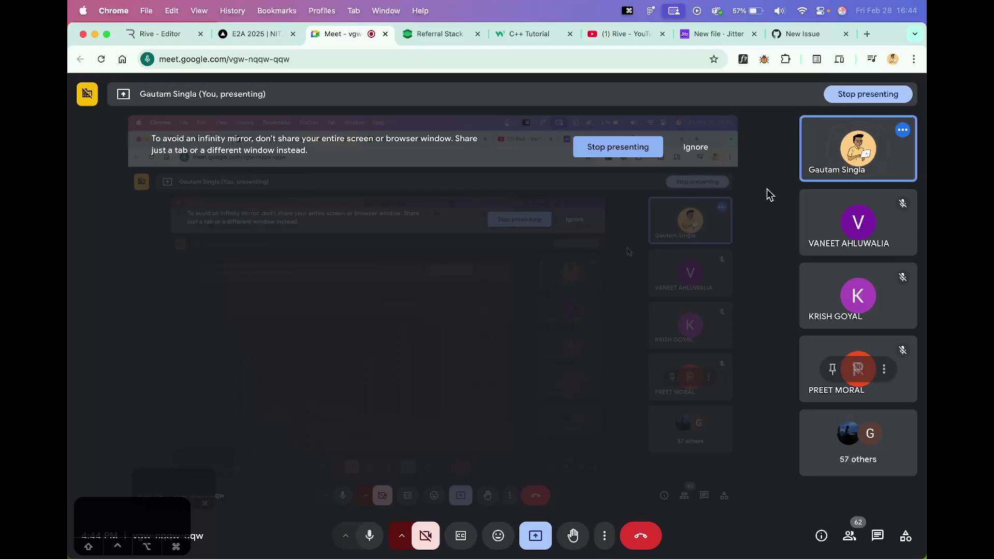
# Stop presenting, mute the microphone in the meeting and switch to the desktop with the Finder window
pyautogui.click(609, 153)
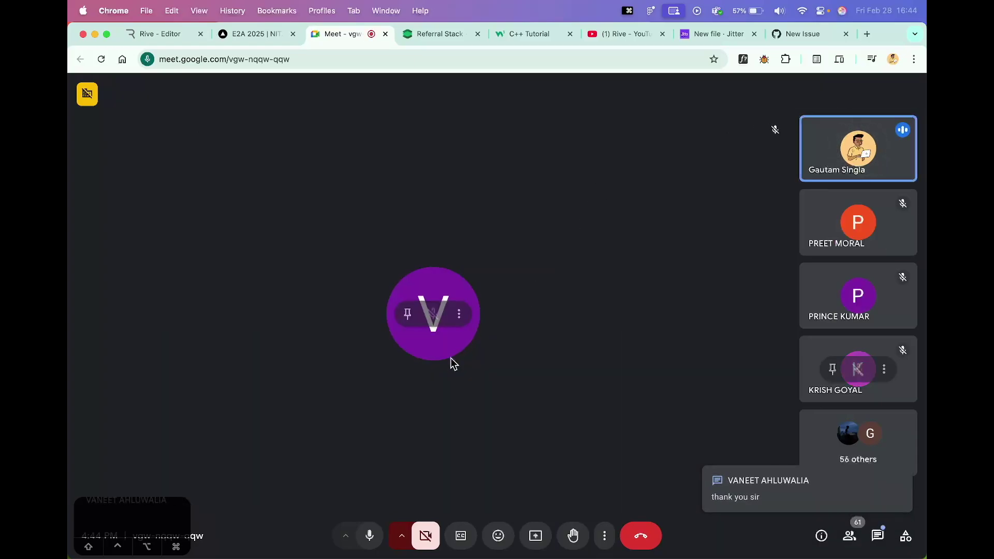
pyautogui.click(370, 535)
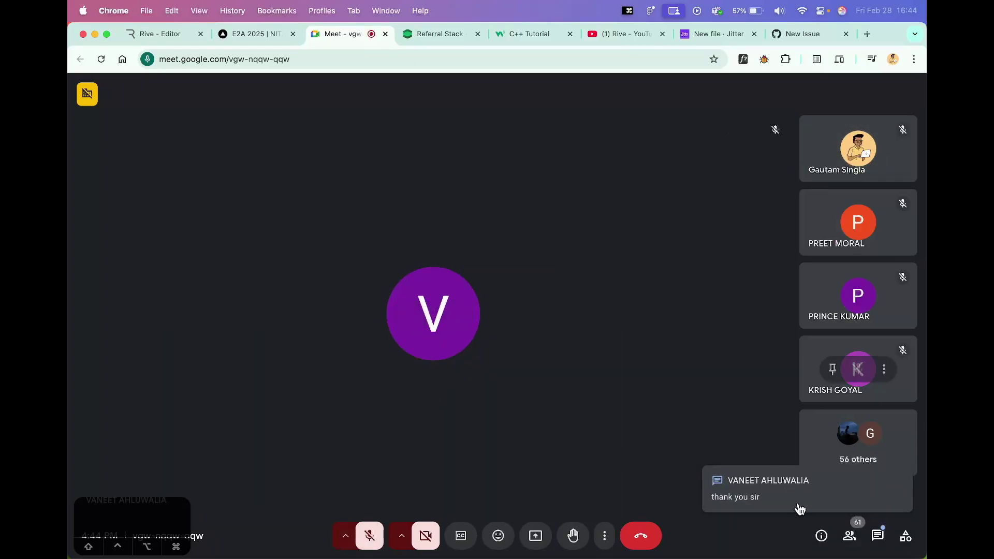
pyautogui.hotkey('ctrl', 'Left')
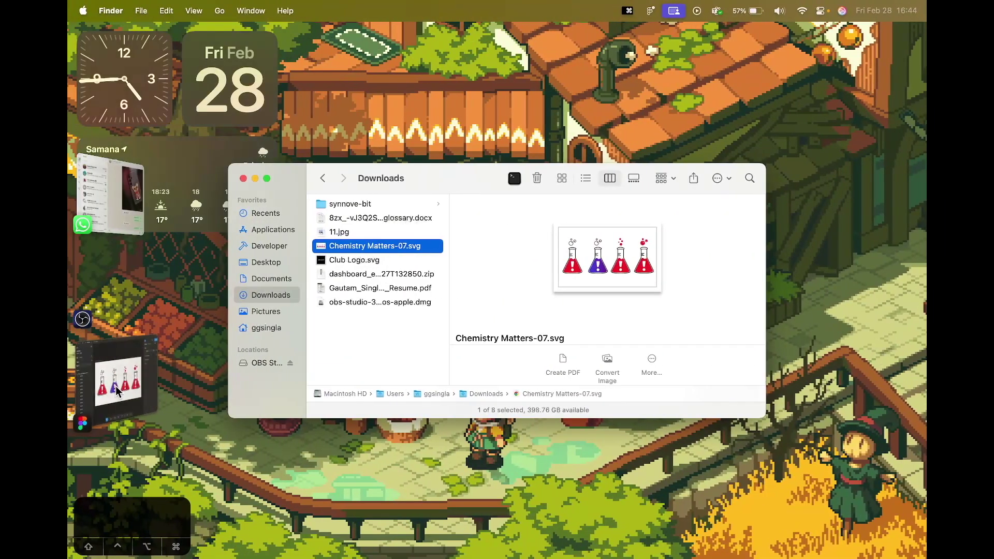